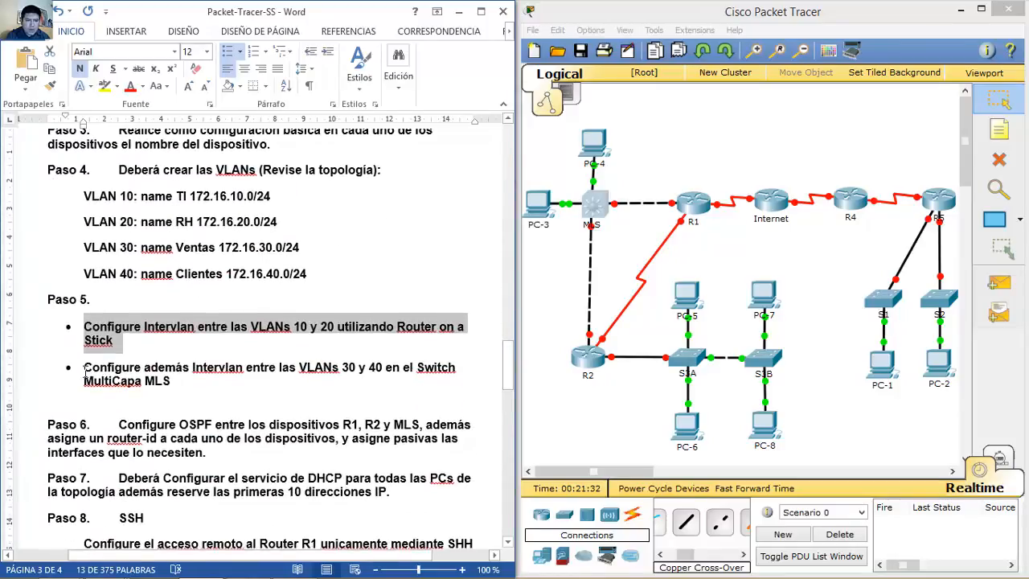
Step: Highlight the Paso 5 Intervlan-on-MLS bullet, then scroll back to the page 1 topology diagram
{"action": "left_click_drag", "start_coordinate": [85, 371], "coordinate": [350, 380]}
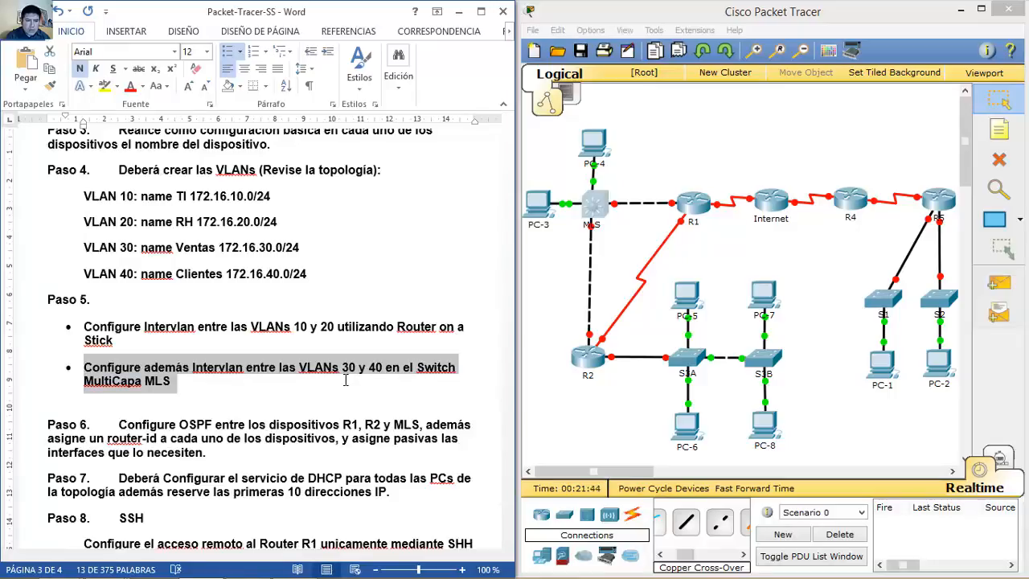
{"action": "left_click_drag", "start_coordinate": [346, 380], "coordinate": [291, 378]}
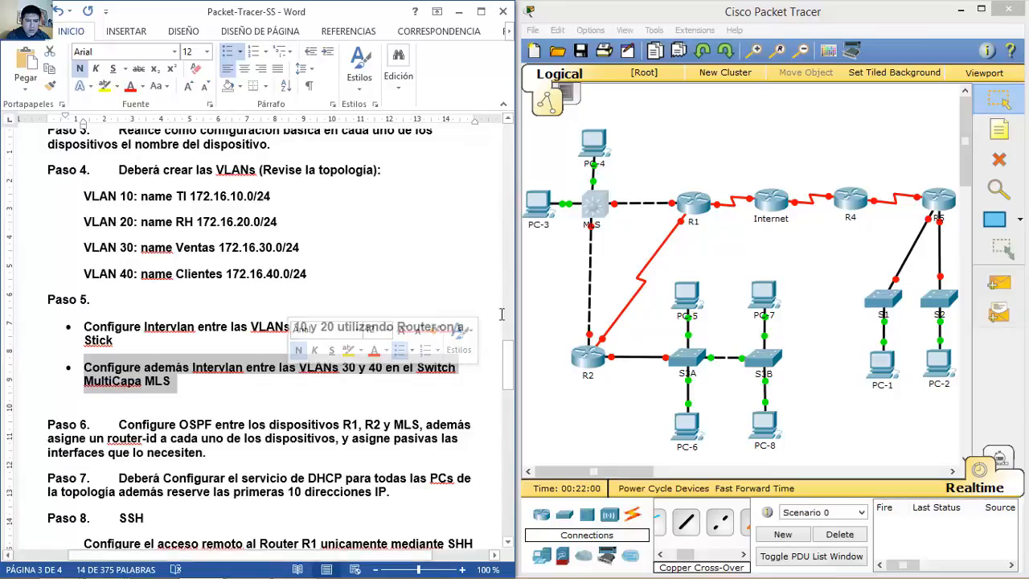
{"action": "mouse_move", "coordinate": [511, 380]}
{"action": "left_mouse_down"}
{"action": "mouse_move", "coordinate": [512, 366]}
{"action": "mouse_move", "coordinate": [506, 398]}
{"action": "mouse_move", "coordinate": [505, 337]}
{"action": "mouse_move", "coordinate": [500, 386]}
{"action": "left_mouse_up"}
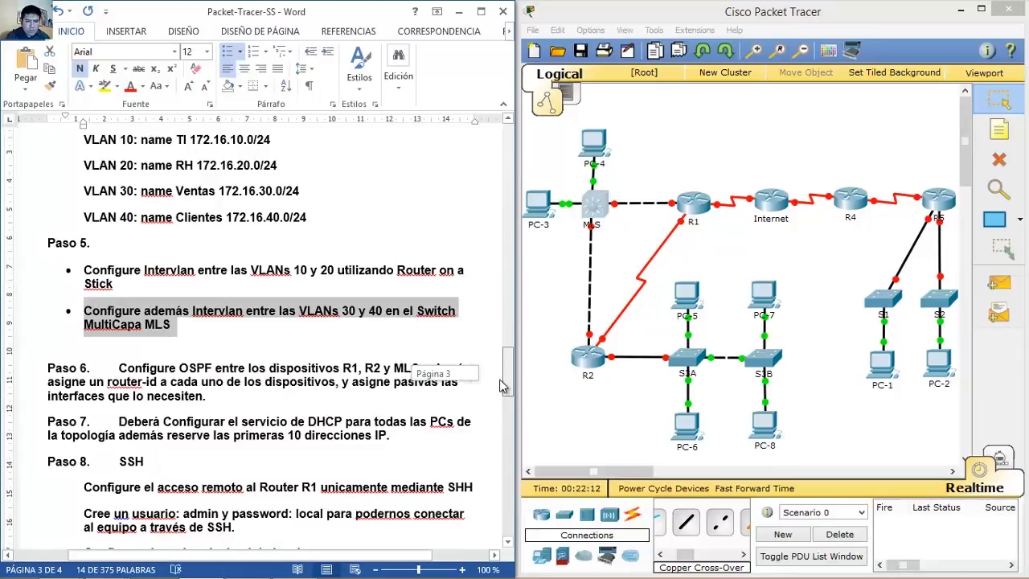
{"action": "left_click_drag", "start_coordinate": [500, 386], "coordinate": [508, 171]}
{"action": "left_click_drag", "start_coordinate": [301, 560], "coordinate": [259, 558]}
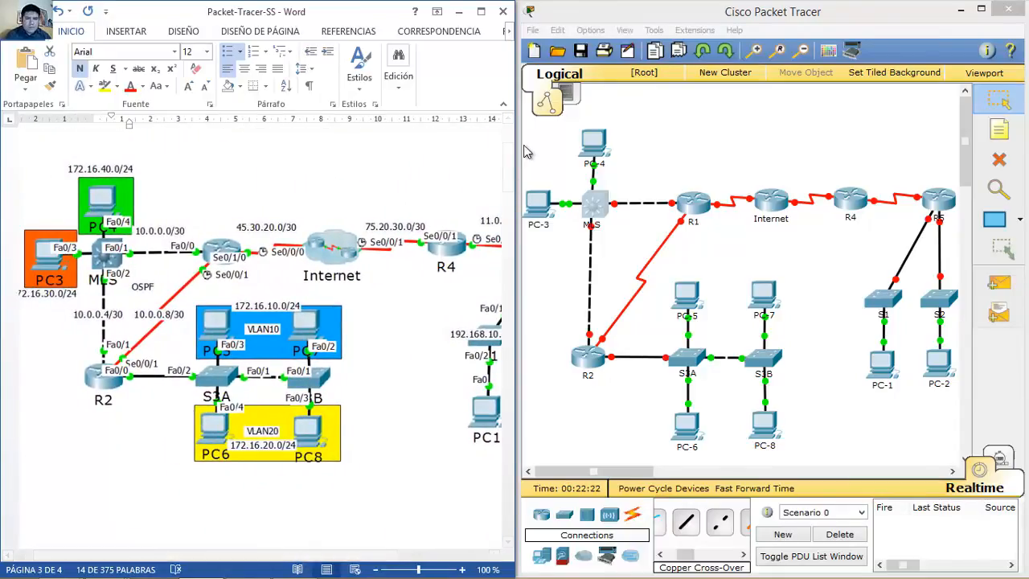
Step: Open the Internet router's device window and position it beside the Word topology diagram
{"action": "left_click", "coordinate": [674, 161]}
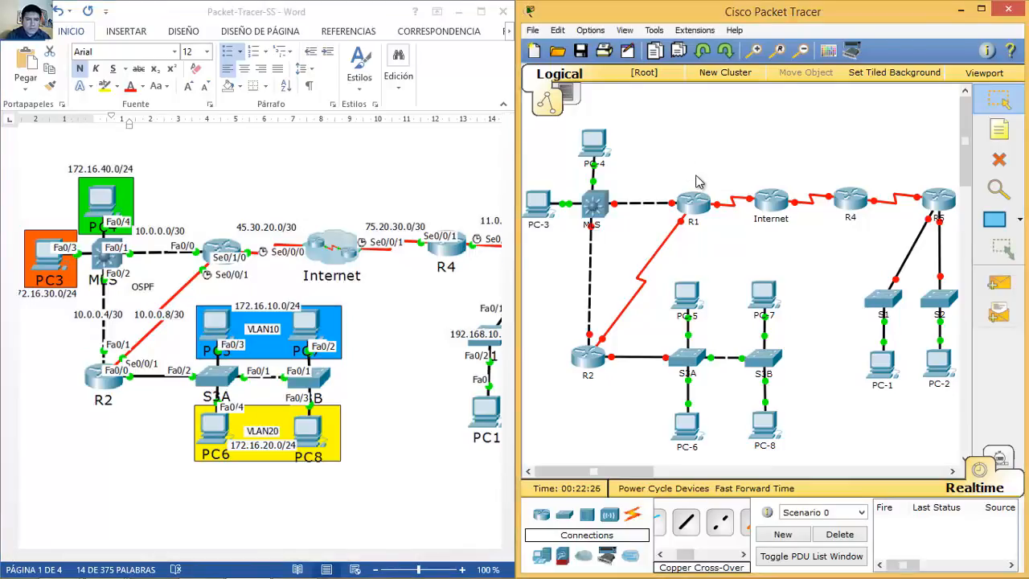
{"action": "left_click", "coordinate": [771, 204]}
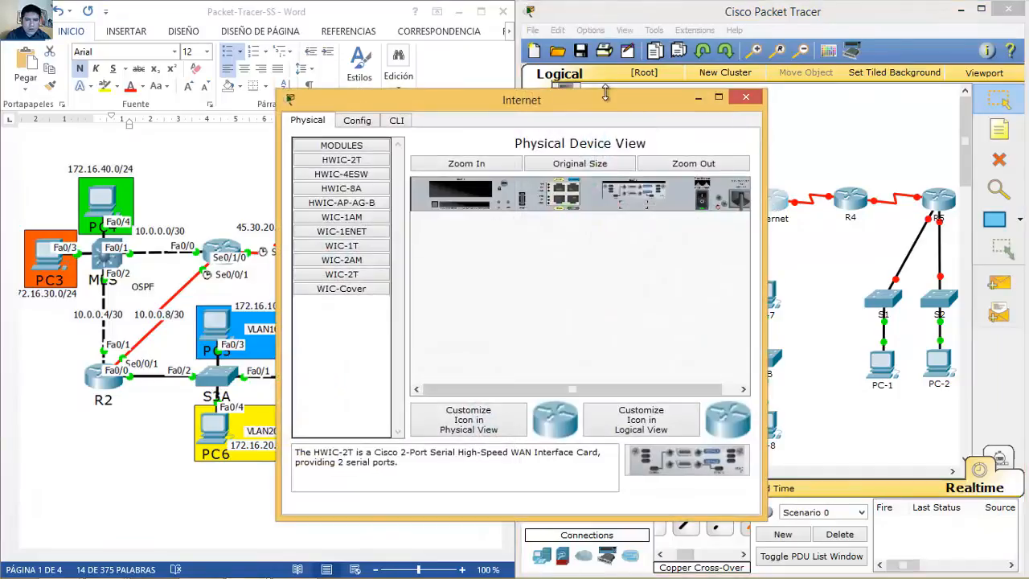
{"action": "left_click_drag", "start_coordinate": [625, 101], "coordinate": [862, 68]}
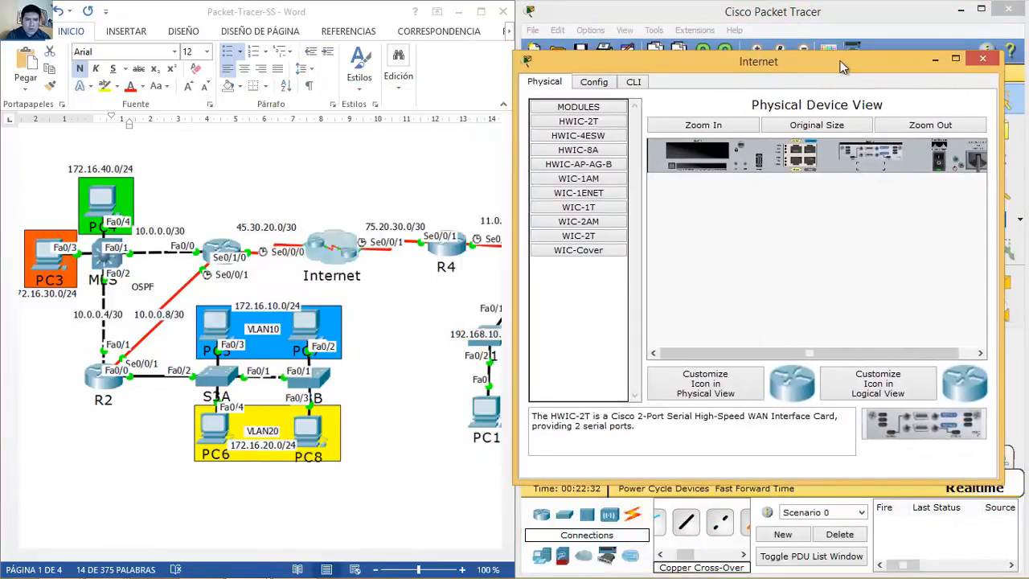
{"action": "left_click", "coordinate": [981, 62]}
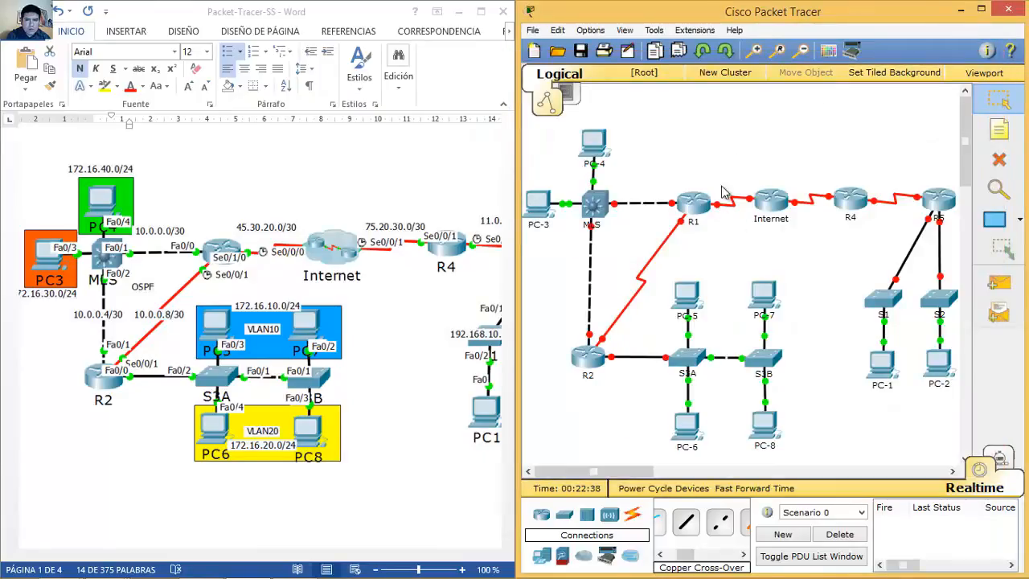
{"action": "left_click", "coordinate": [771, 201]}
{"action": "left_click_drag", "start_coordinate": [587, 105], "coordinate": [850, 68]}
Step: In the router's CLI, enter global configuration and set the hostname to Internet
{"action": "left_click", "coordinate": [662, 82]}
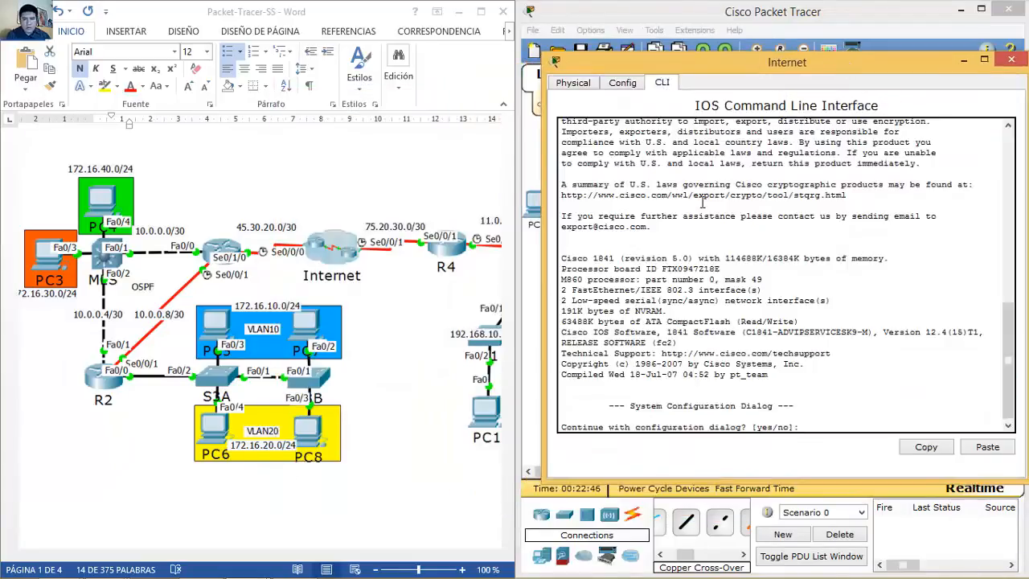
{"action": "key", "text": "Return"}
{"action": "type", "text": "en"}
{"action": "key", "text": "Return"}
{"action": "type", "text": "c"}
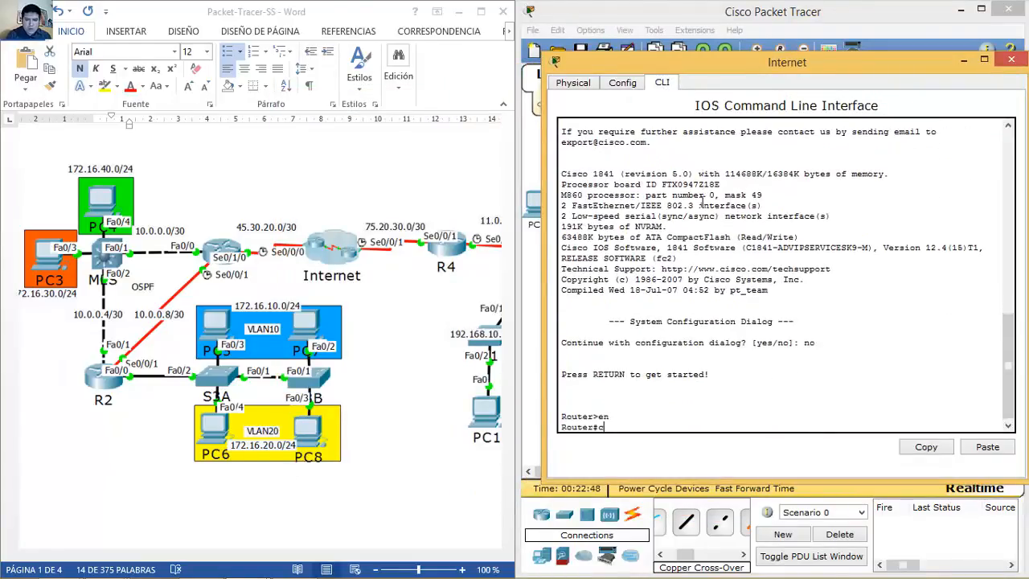
{"action": "type", "text": "onf t"}
{"action": "key", "text": "Return"}
{"action": "type", "text": "hos"}
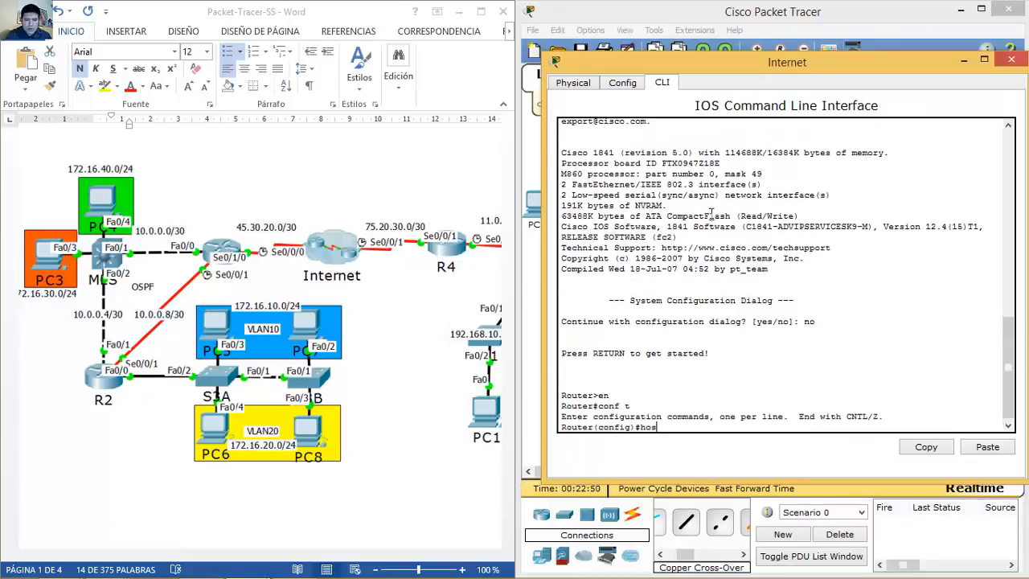
{"action": "type", "text": "tname Internet"}
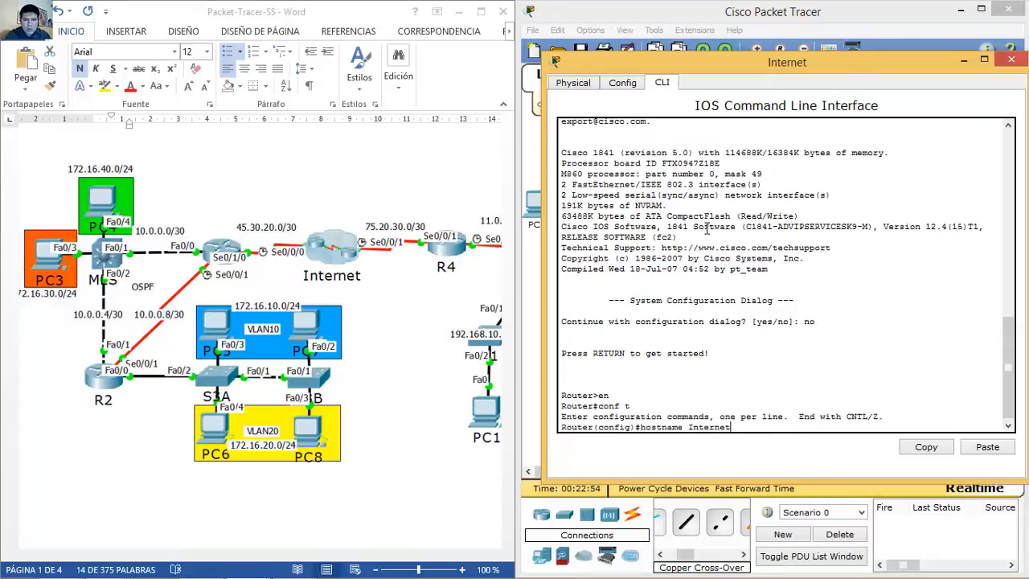
{"action": "key", "text": "Return"}
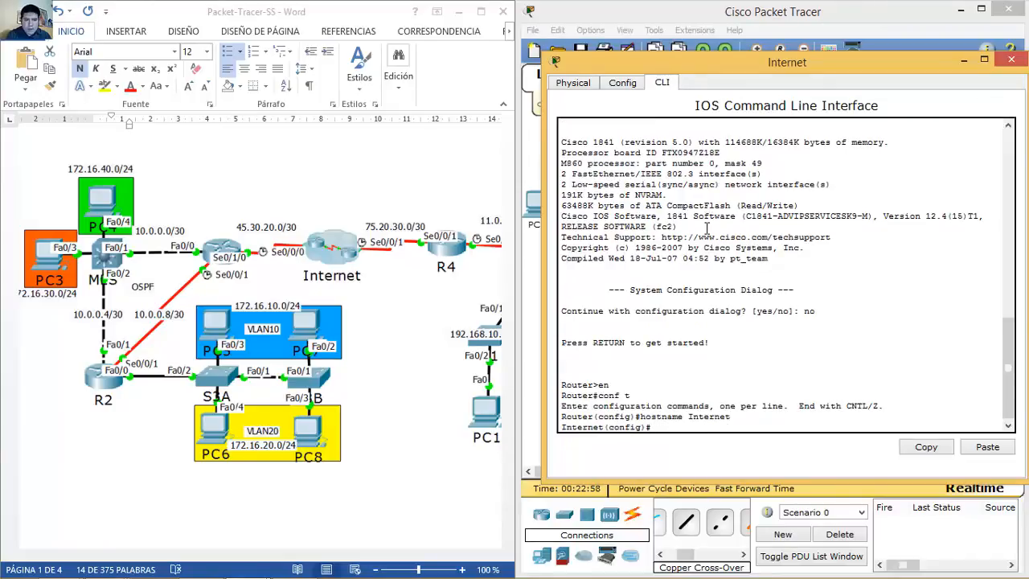
Step: Give Serial0/0/0 clock rate 4000000 and address 45.30.20.1/30, and enable it
{"action": "type", "text": "int s0/0/0"}
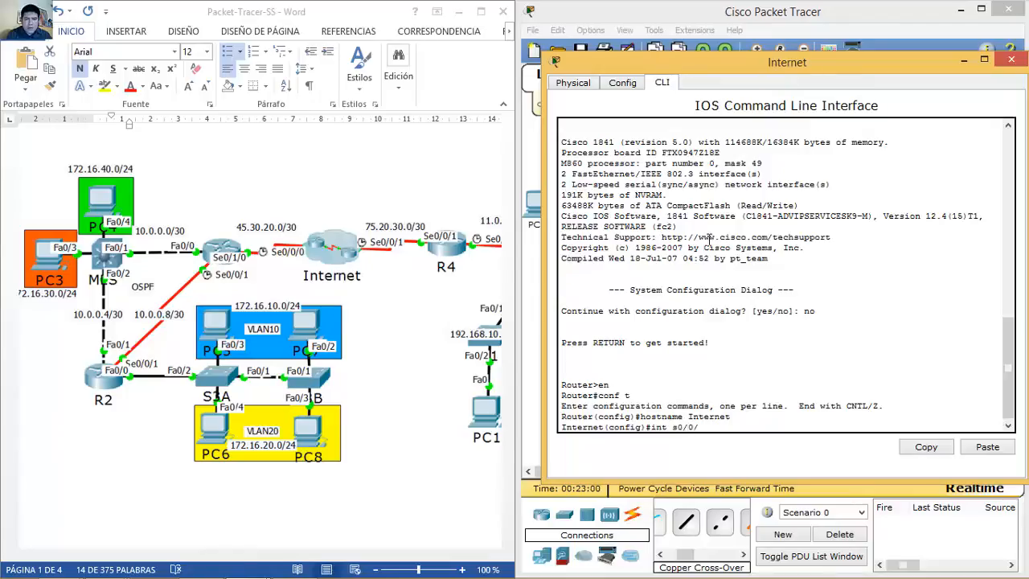
{"action": "key", "text": "Return"}
{"action": "type", "text": "clock rate"}
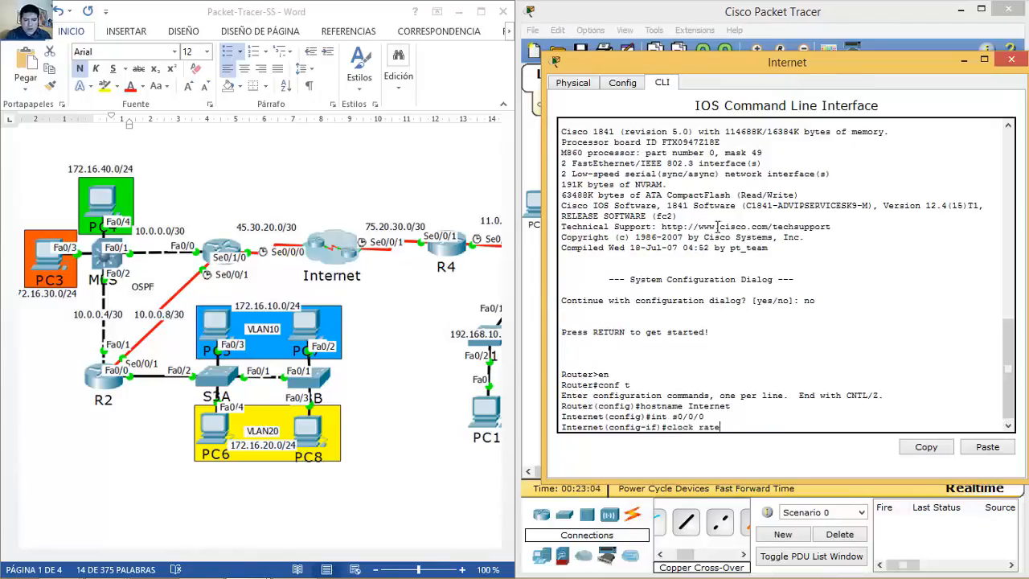
{"action": "type", "text": " ?4"}
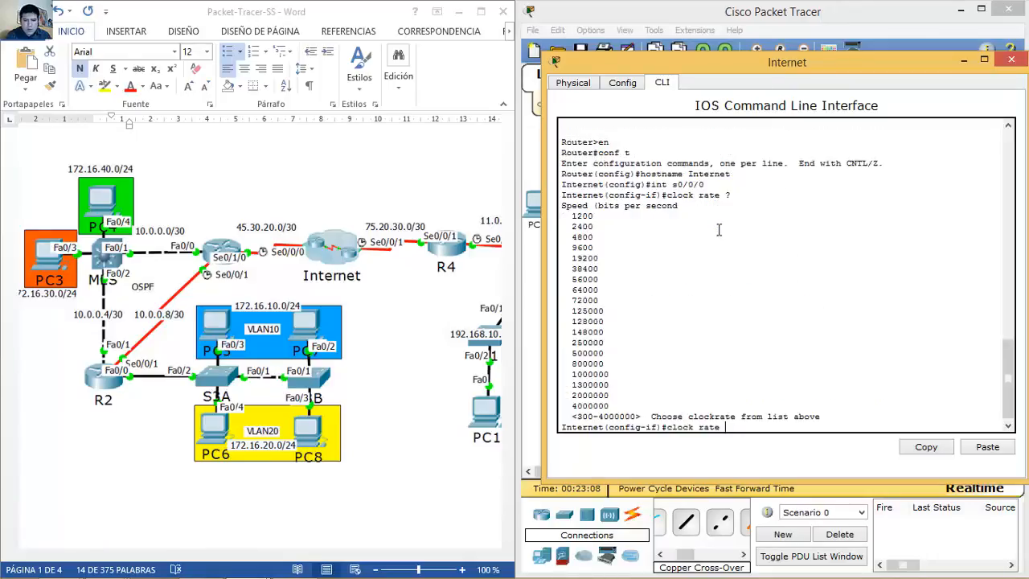
{"action": "type", "text": "000000"}
{"action": "key", "text": "Return"}
{"action": "type", "text": "ip address 45.30"}
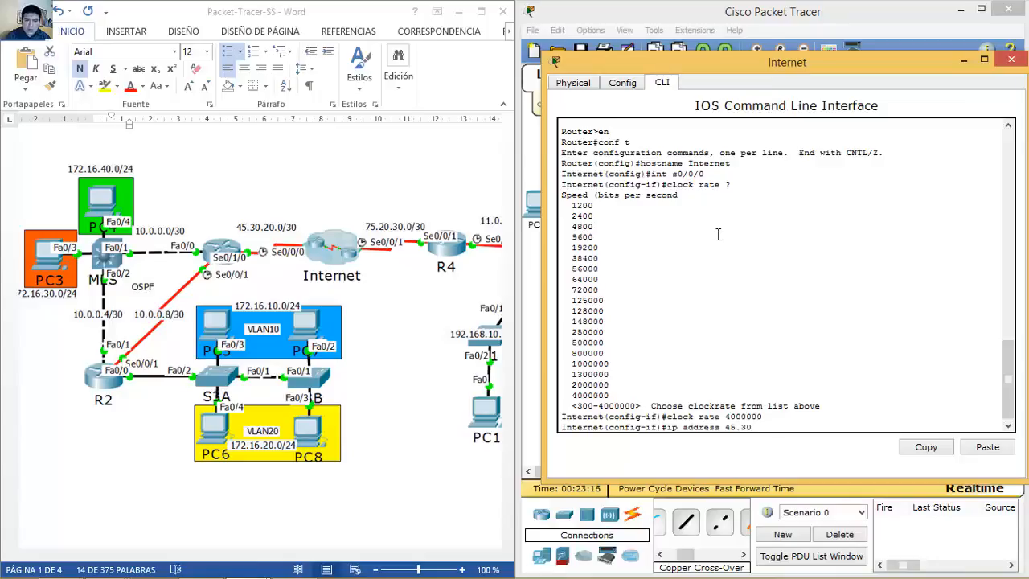
{"action": "type", "text": ".20.1 255.255.255.252"}
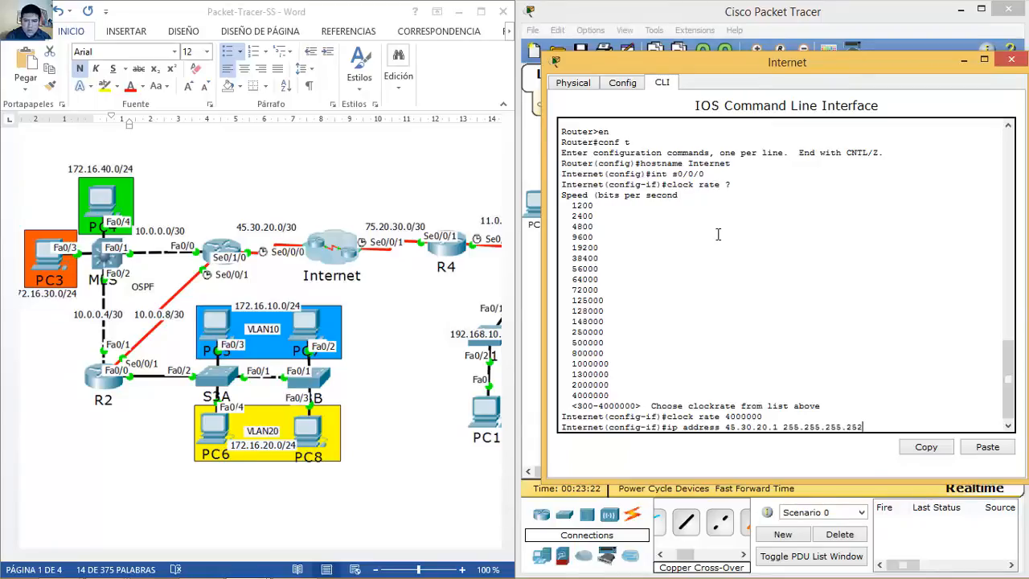
{"action": "key", "text": "Return"}
{"action": "type", "text": "no shutdo"}
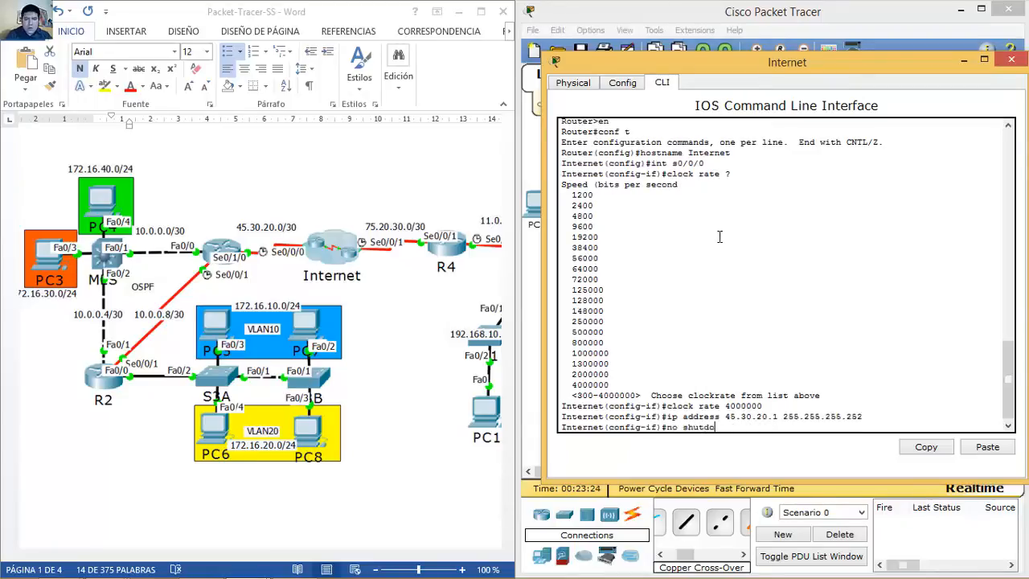
{"action": "type", "text": "wn"}
{"action": "key", "text": "Return"}
{"action": "key", "text": "Return"}
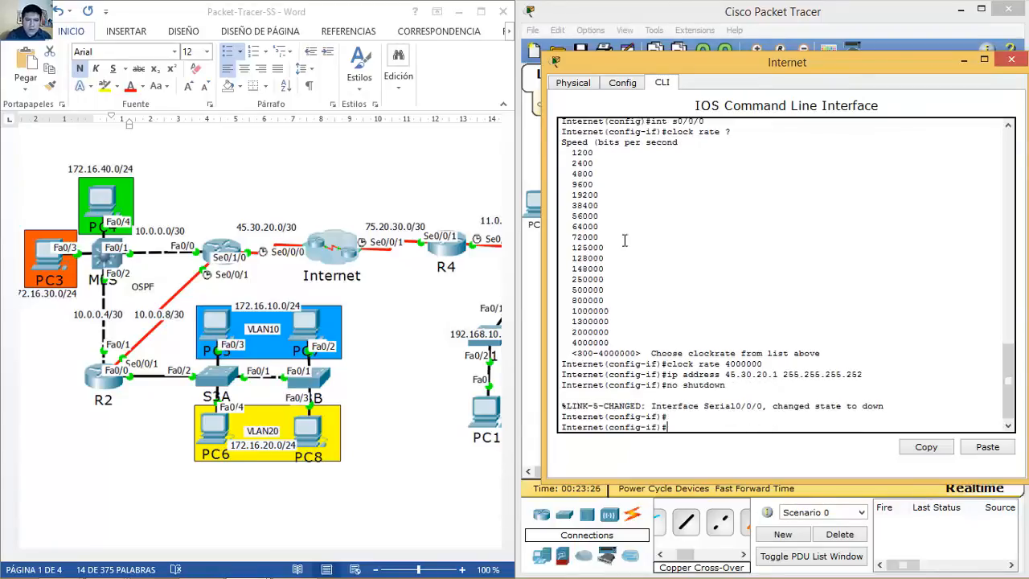
Step: Give Serial0/0/1 clock rate 4000000 and 75.20.30.1/30, enable it, and close the window
{"action": "key", "text": "Up"}
{"action": "key", "text": "Up"}
{"action": "key", "text": "Up"}
{"action": "key", "text": "Up"}
{"action": "key", "text": "Up"}
{"action": "key", "text": "BackSpace"}
{"action": "type", "text": "1"}
{"action": "key", "text": "Return"}
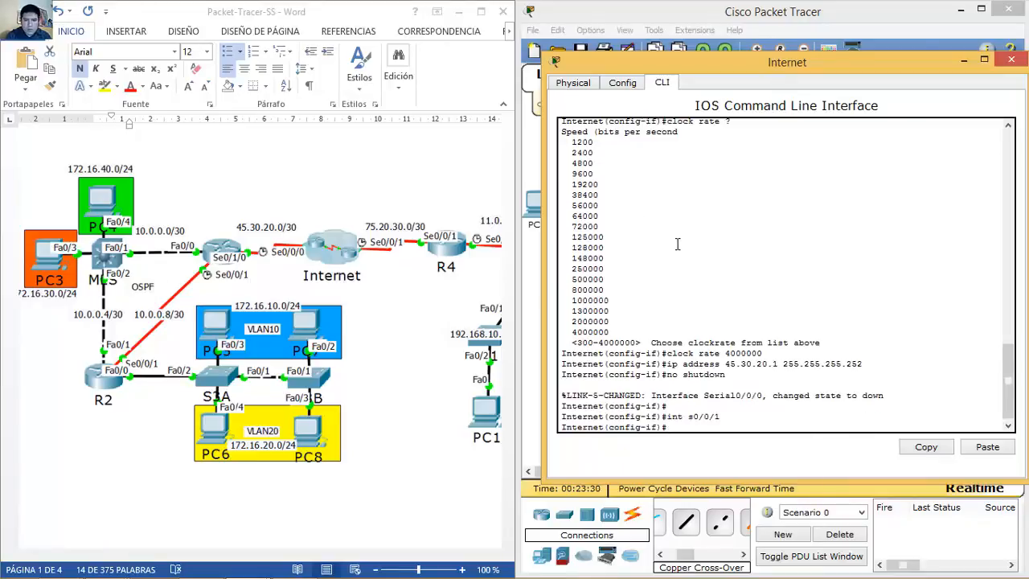
{"action": "key", "text": "Up"}
{"action": "key", "text": "Up"}
{"action": "key", "text": "Up"}
{"action": "key", "text": "Up"}
{"action": "key", "text": "Return"}
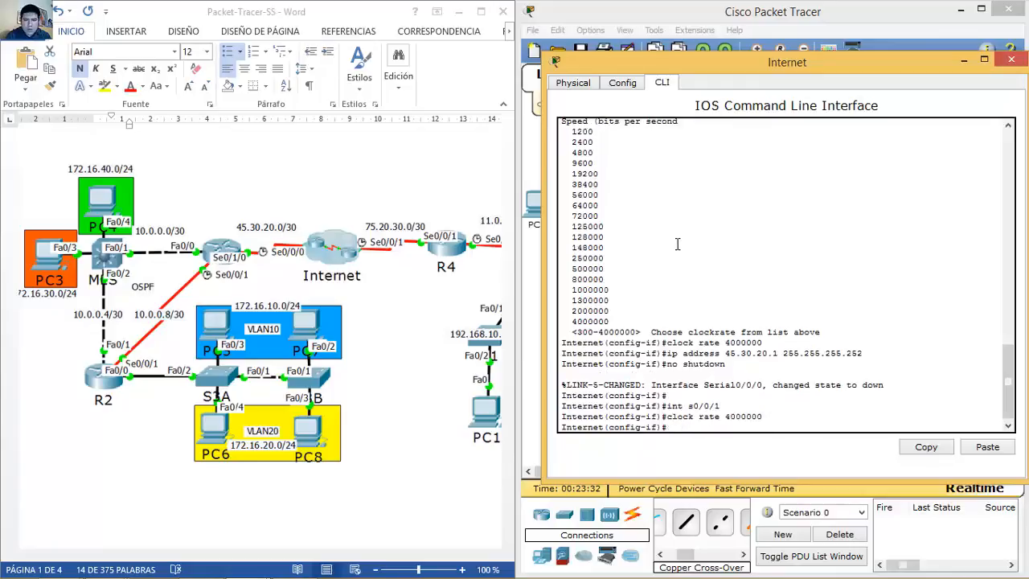
{"action": "type", "text": "ip address 75.20.30"}
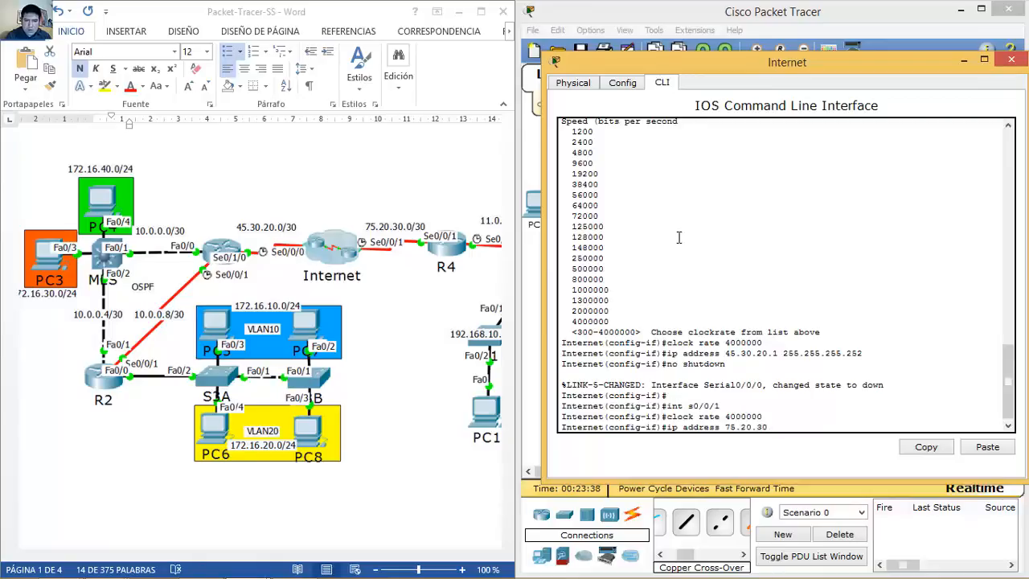
{"action": "type", "text": ".1 255.255.25"}
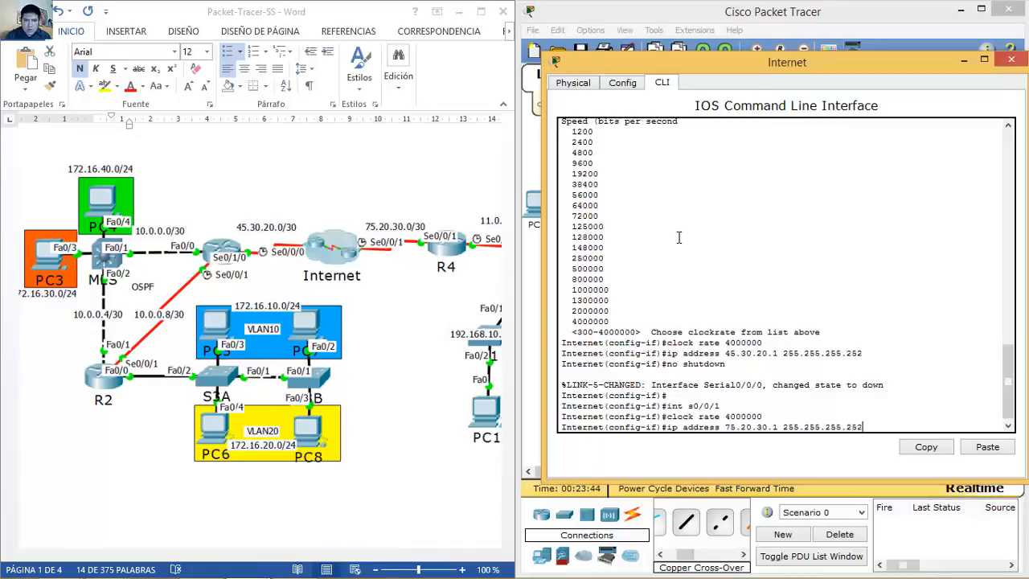
{"action": "type", "text": "5.252"}
{"action": "key", "text": "Return"}
{"action": "type", "text": "no shutdown"}
{"action": "key", "text": "Return"}
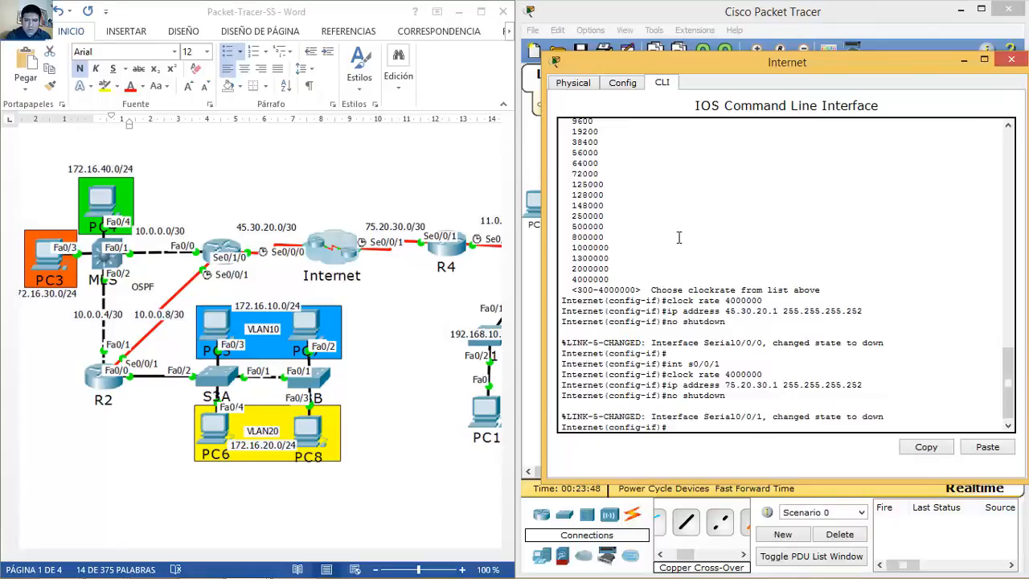
{"action": "left_click", "coordinate": [1013, 63]}
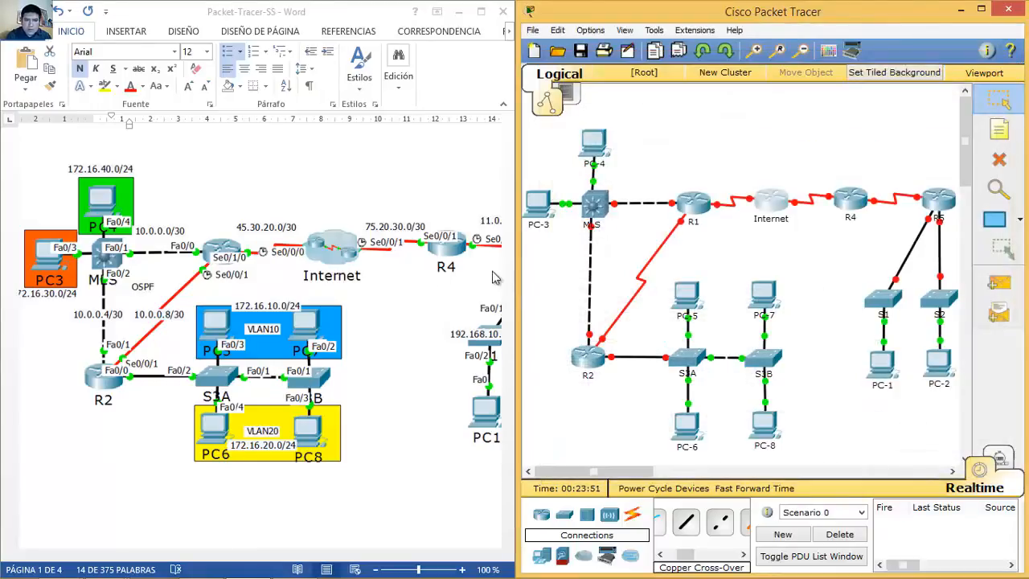
Step: Open R1's CLI beside the diagram and decline the initial configuration dialog
{"action": "left_click", "coordinate": [695, 200]}
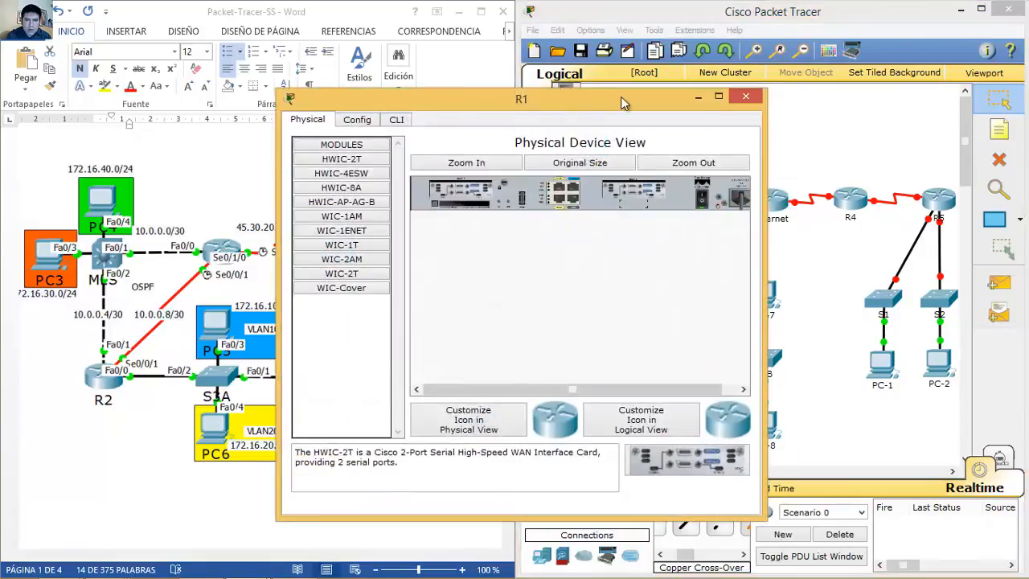
{"action": "left_click_drag", "start_coordinate": [622, 102], "coordinate": [891, 88]}
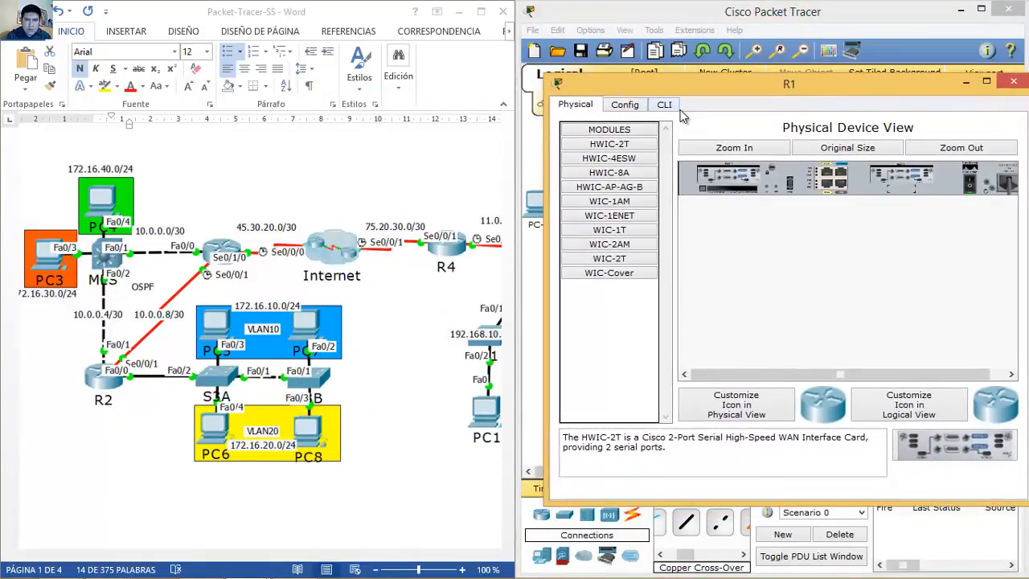
{"action": "left_click", "coordinate": [666, 105]}
{"action": "type", "text": "no"}
{"action": "key", "text": "Return"}
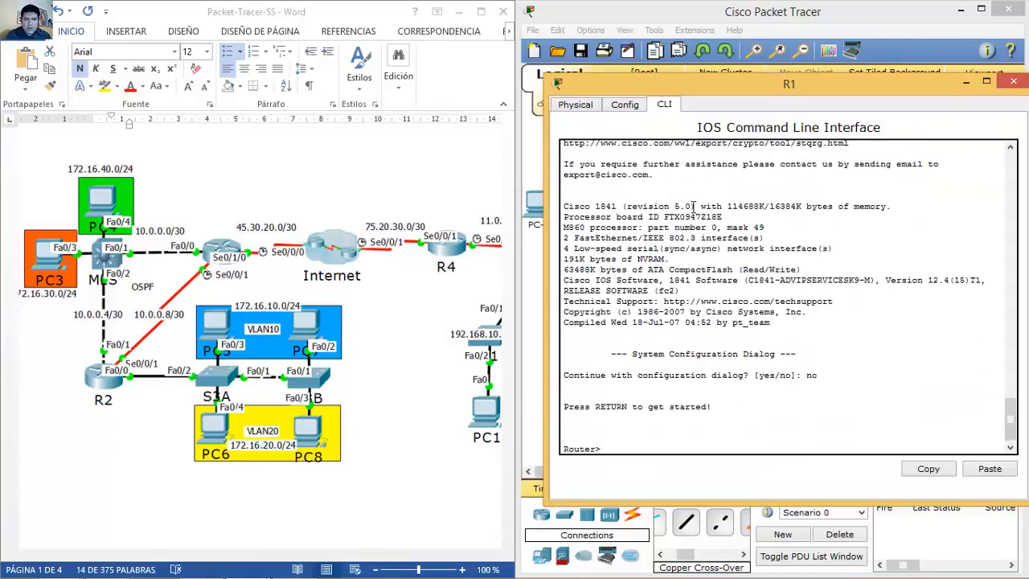
{"action": "key", "text": "Return"}
Step: Set R1's hostname to R1 in global configuration mode, fixing the misspelled command
{"action": "type", "text": "en"}
{"action": "key", "text": "Return"}
{"action": "type", "text": "conf t"}
{"action": "key", "text": "Return"}
{"action": "type", "text": "hostanem"}
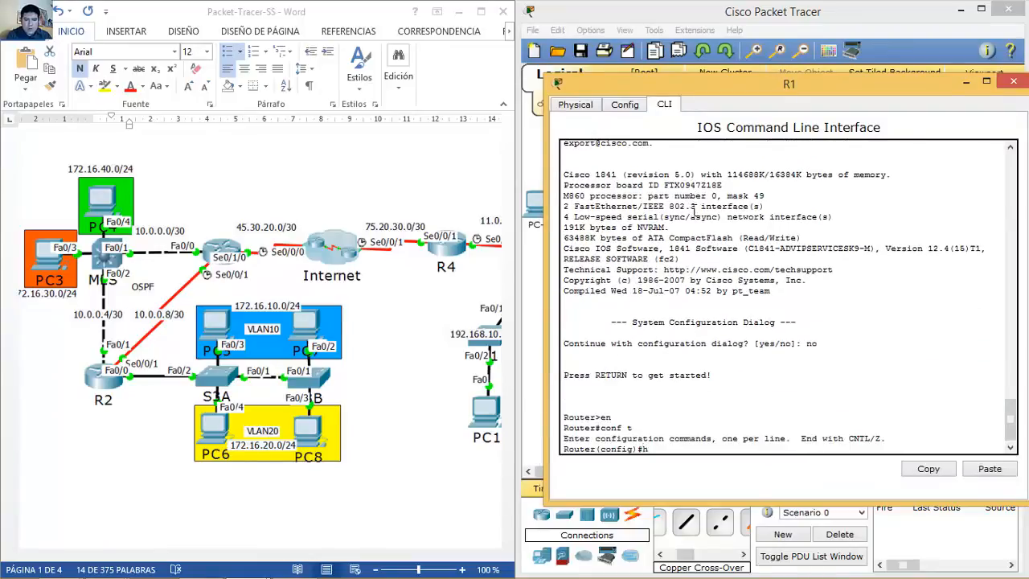
{"action": "key", "text": "BackSpace"}
{"action": "key", "text": "BackSpace"}
{"action": "type", "text": "name R1"}
{"action": "key", "text": "Return"}
{"action": "key", "text": "Up"}
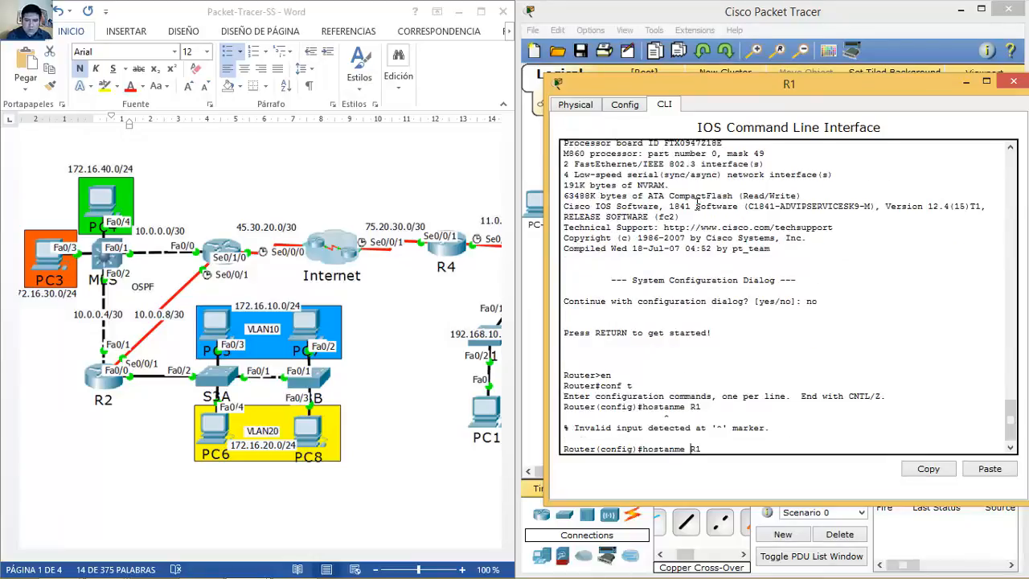
{"action": "key", "text": "BackSpace"}
{"action": "key", "text": "BackSpace"}
{"action": "type", "text": "na"}
{"action": "key", "text": "Return"}
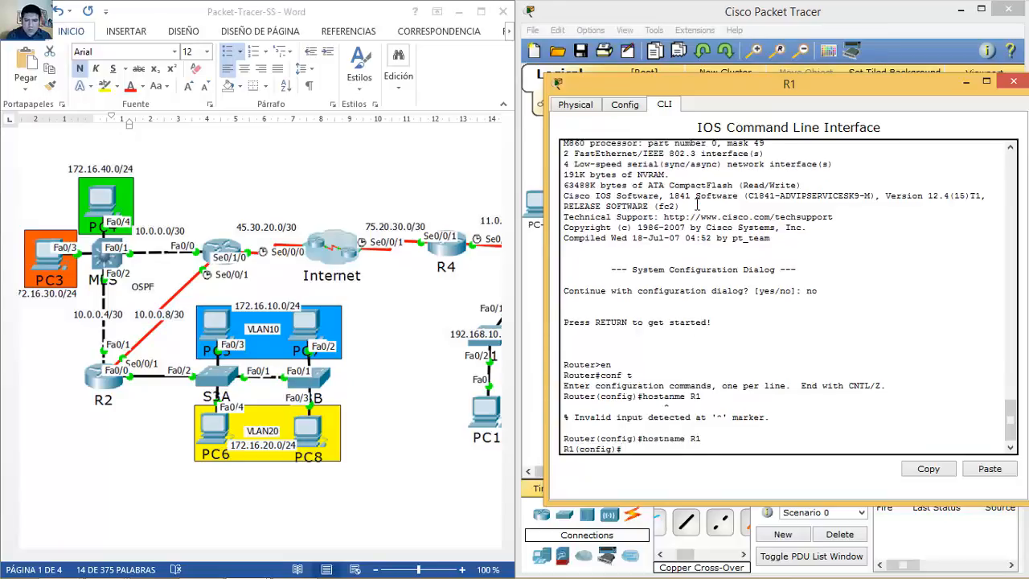
Step: Assign 45.30.20.2/30 to Serial0/1/0 and enable it
{"action": "type", "text": "int s0/1/"}
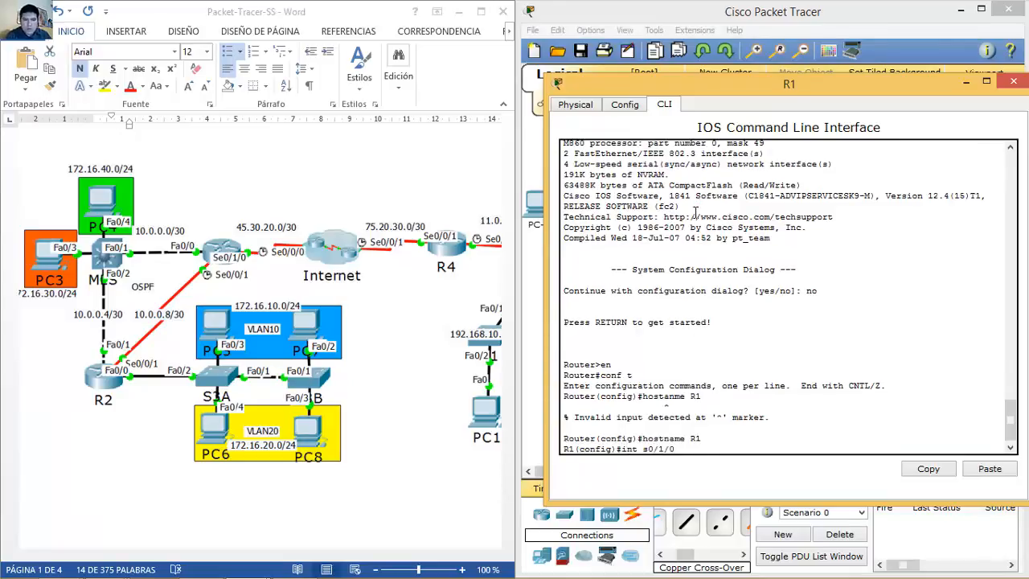
{"action": "type", "text": "0"}
{"action": "key", "text": "Return"}
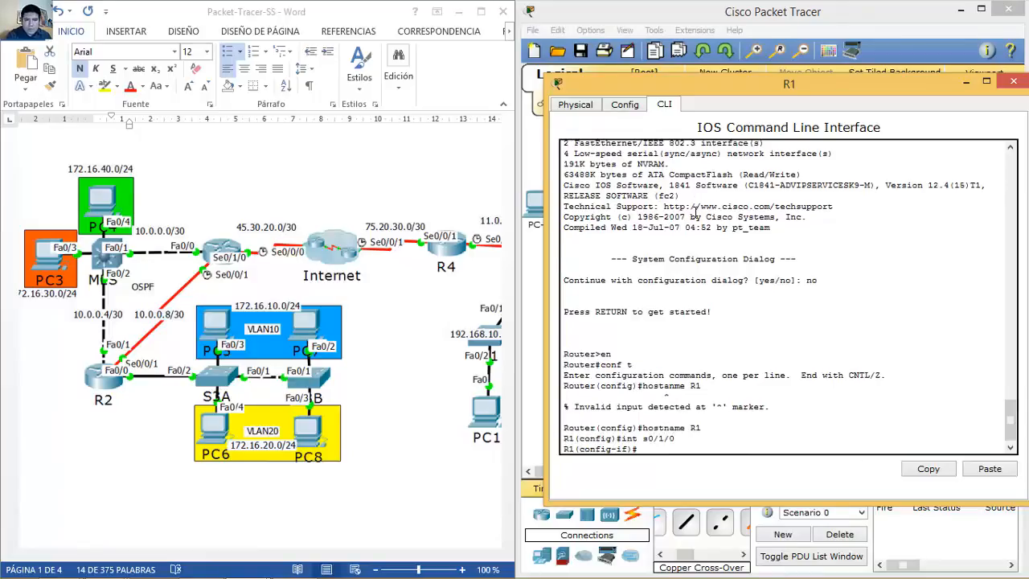
{"action": "type", "text": "ip address 45.30.20.2 255"}
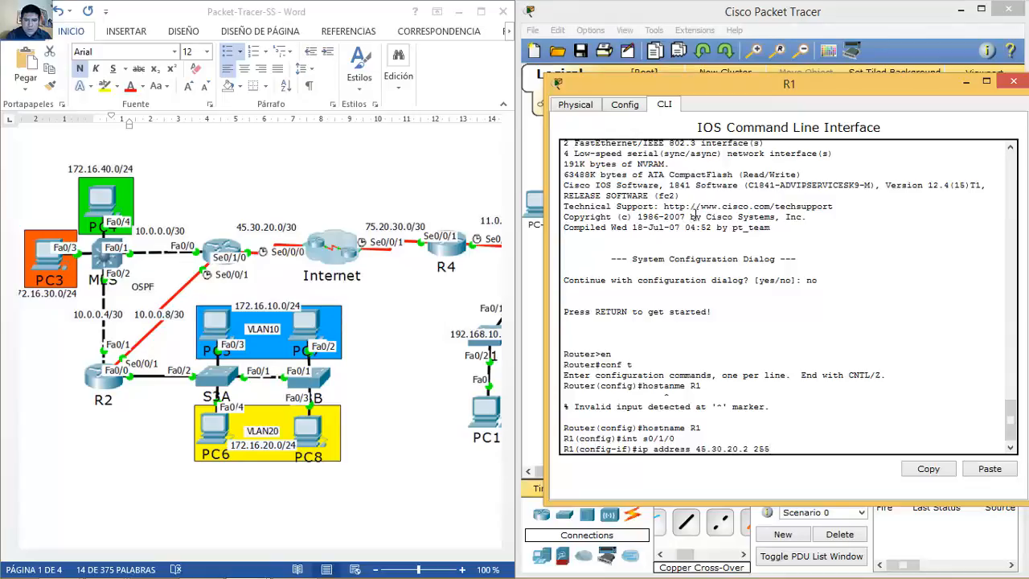
{"action": "type", "text": ".255.255.252"}
{"action": "key", "text": "Return"}
{"action": "type", "text": "no shutdown"}
{"action": "key", "text": "Return"}
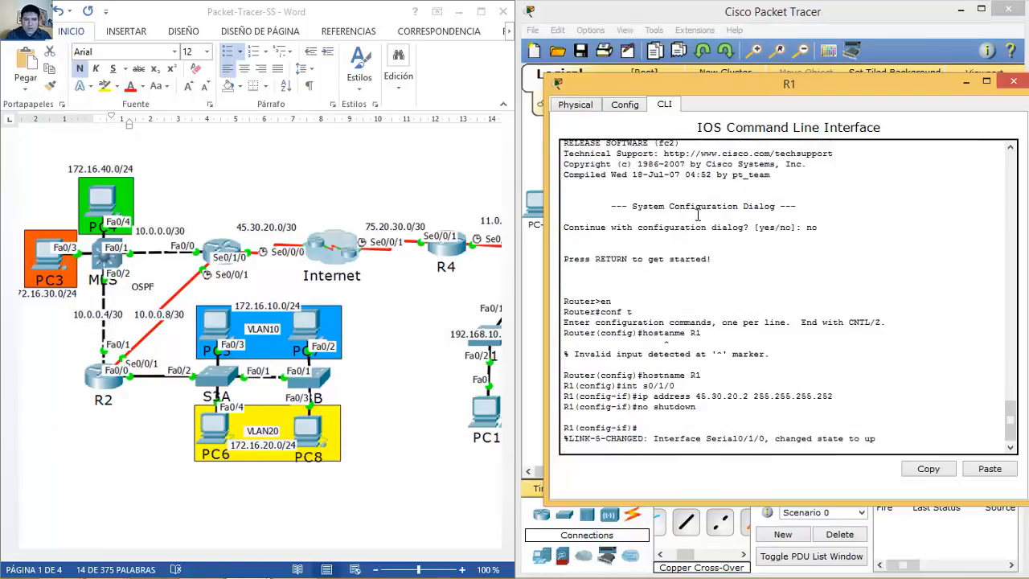
{"action": "key", "text": "Return"}
Step: Give Serial0/0/1 address 10.0.0.9/30 and clock rate 4000000, and enable it
{"action": "key", "text": "Up"}
{"action": "key", "text": "Up"}
{"action": "key", "text": "Up"}
{"action": "key", "text": "BackSpace"}
{"action": "type", "text": "0"}
{"action": "key", "text": "BackSpace"}
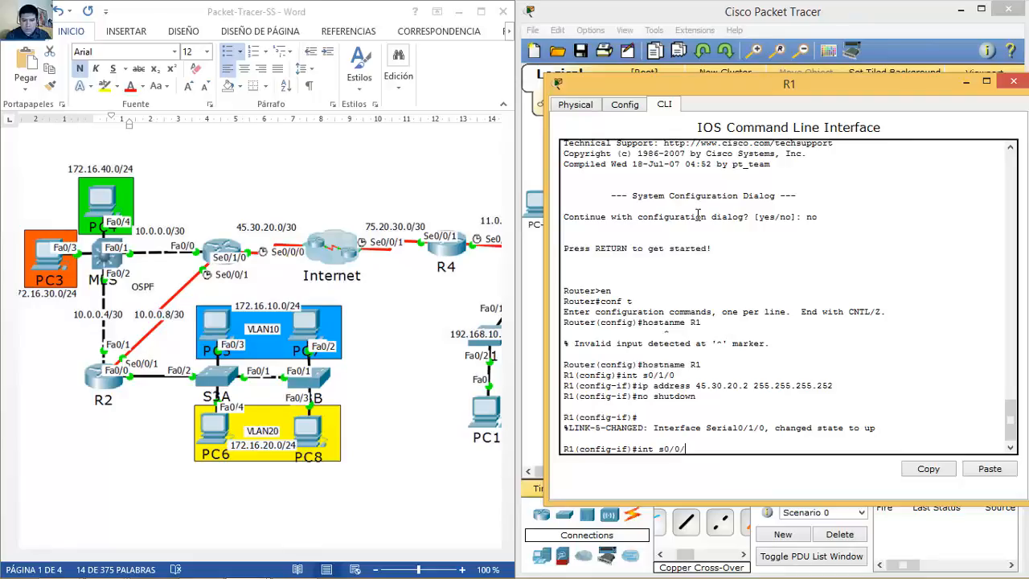
{"action": "key", "text": "Return"}
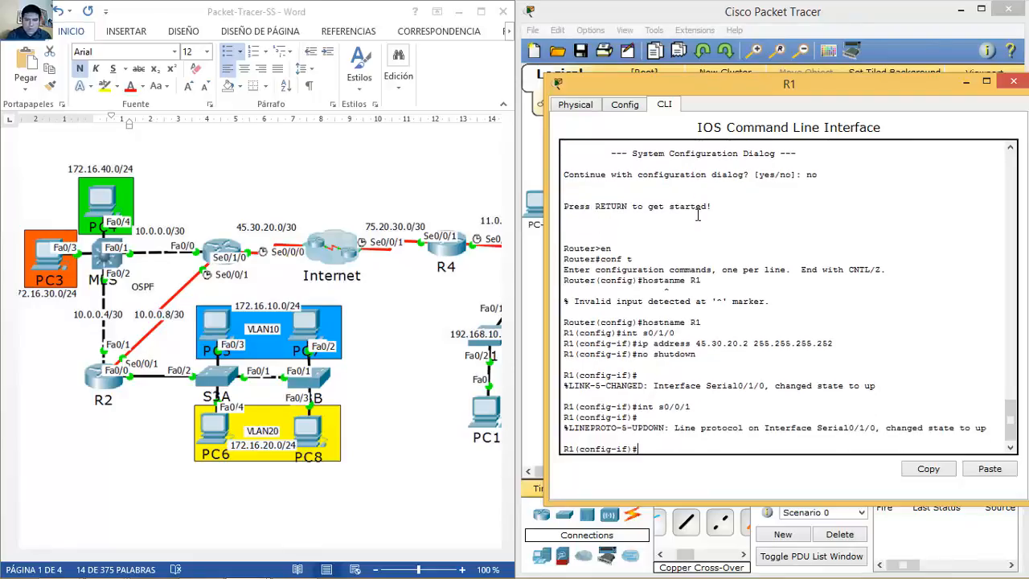
{"action": "type", "text": "ip address"}
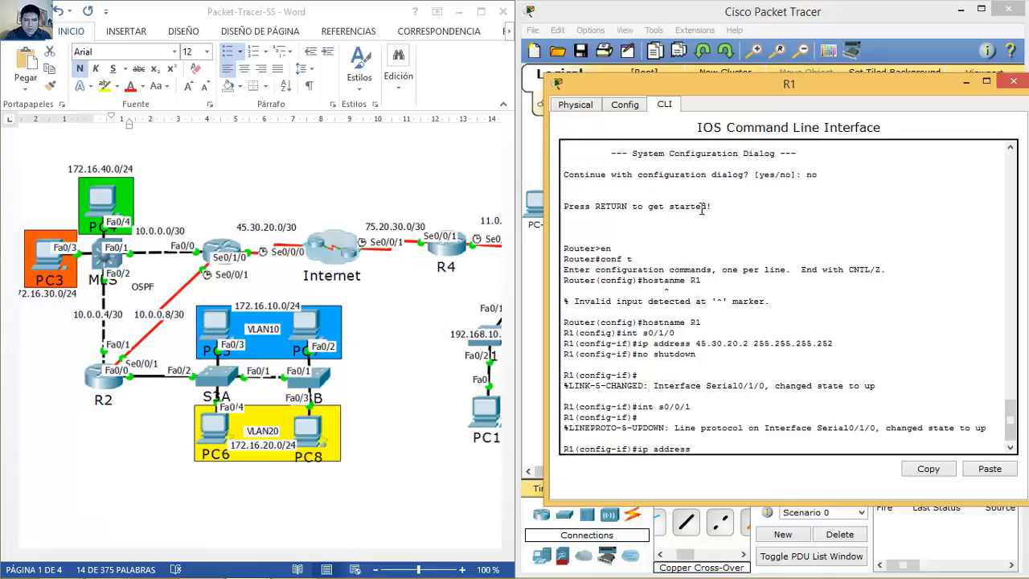
{"action": "type", "text": "10.0.0.9 255.2"}
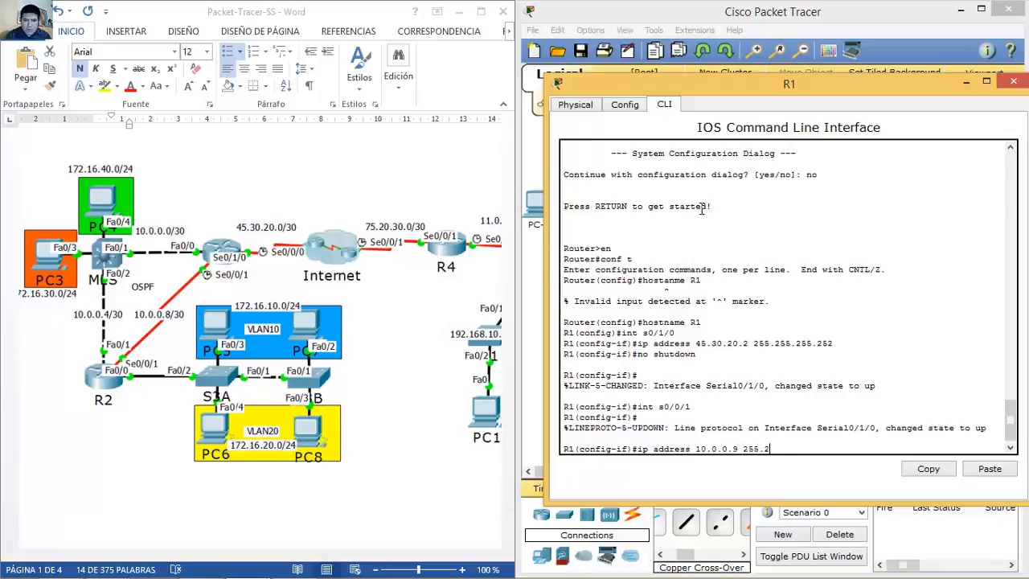
{"action": "type", "text": "55.255.252"}
{"action": "key", "text": "Return"}
{"action": "type", "text": "clock"}
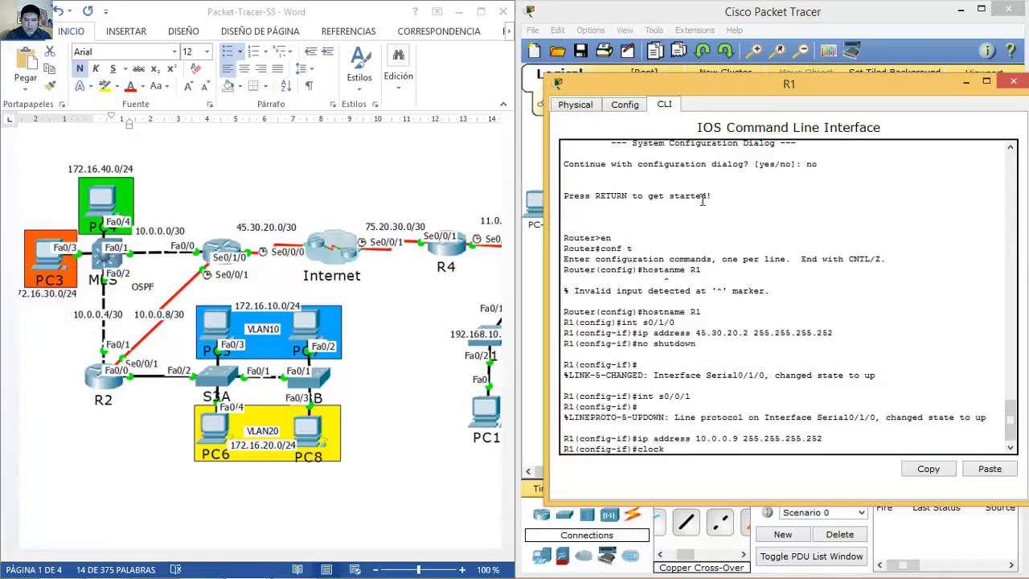
{"action": "type", "text": " rate 4000000"}
{"action": "key", "text": "Return"}
{"action": "type", "text": "no shutdown"}
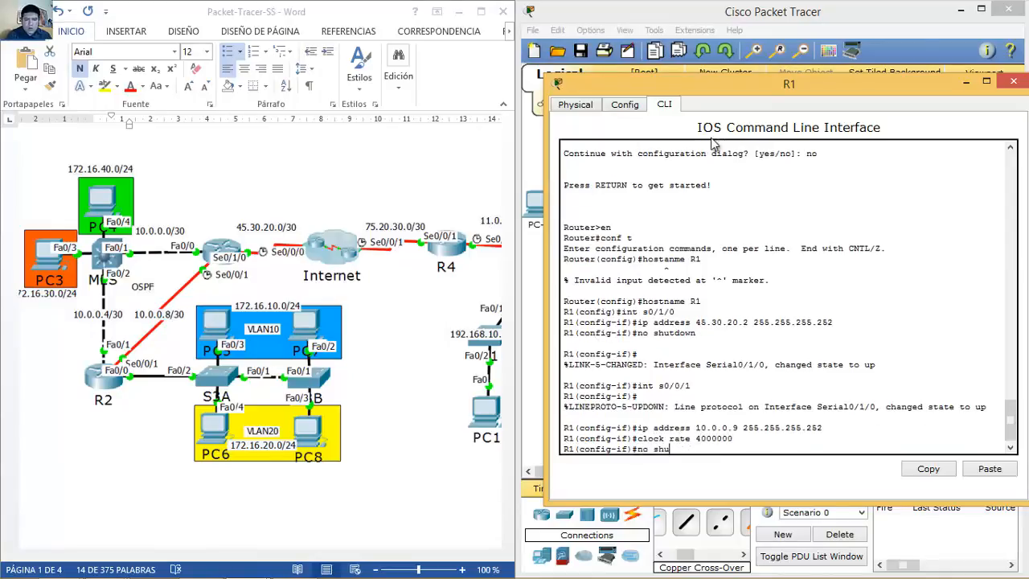
{"action": "key", "text": "Return"}
{"action": "key", "text": "Return"}
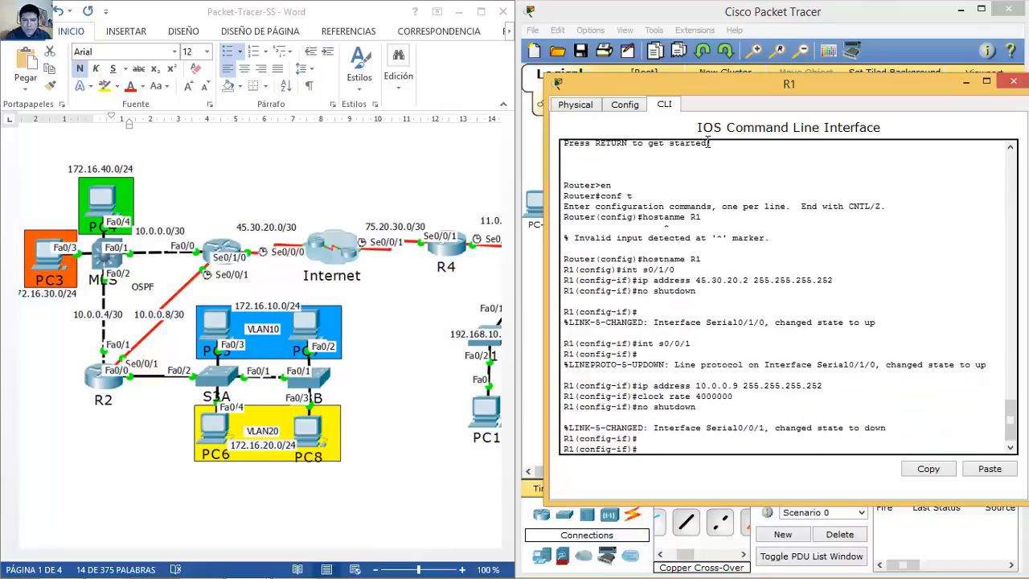
Step: Assign 10.0.0.1/30 to FastEthernet0/0 and enable it
{"action": "type", "text": "int f0/0"}
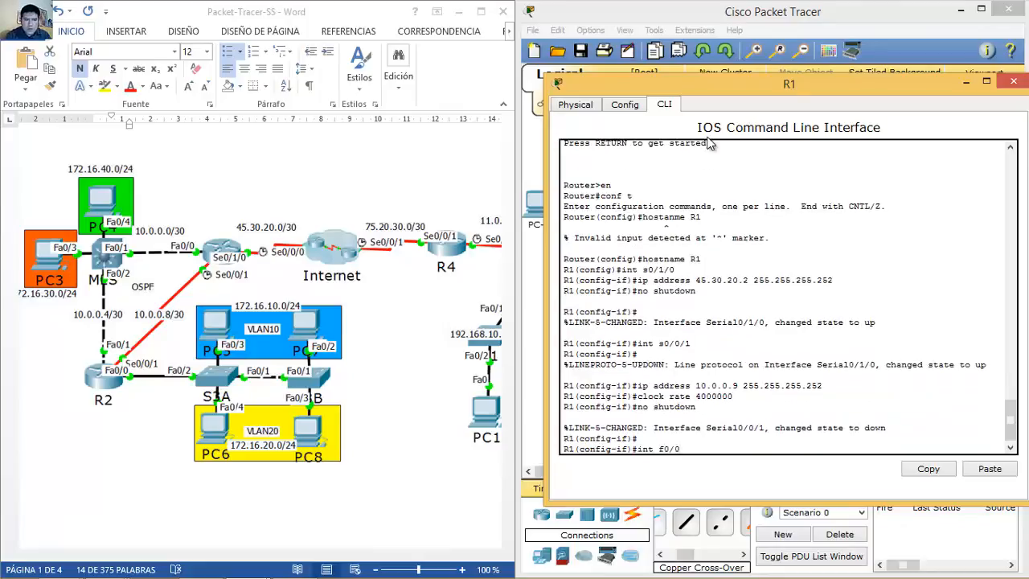
{"action": "key", "text": "Return"}
{"action": "type", "text": "ip ad"}
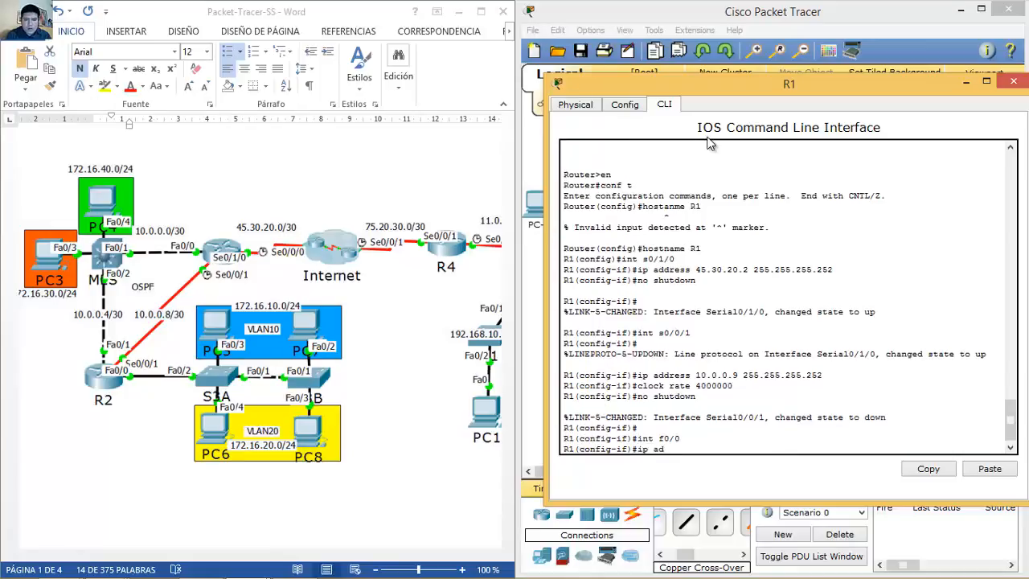
{"action": "type", "text": "dress 10"}
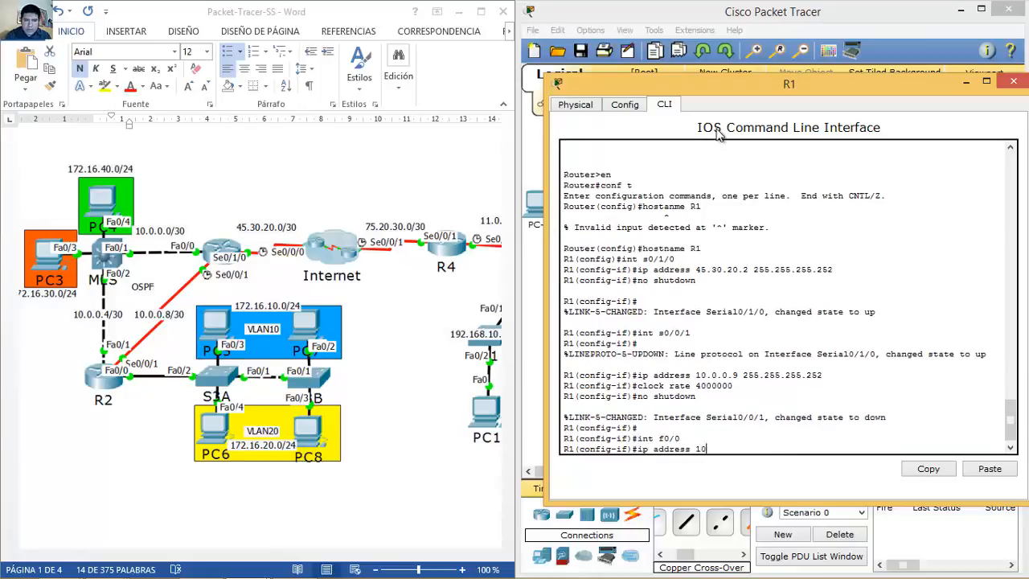
{"action": "type", "text": ".0.0.1 255.255.255.252"}
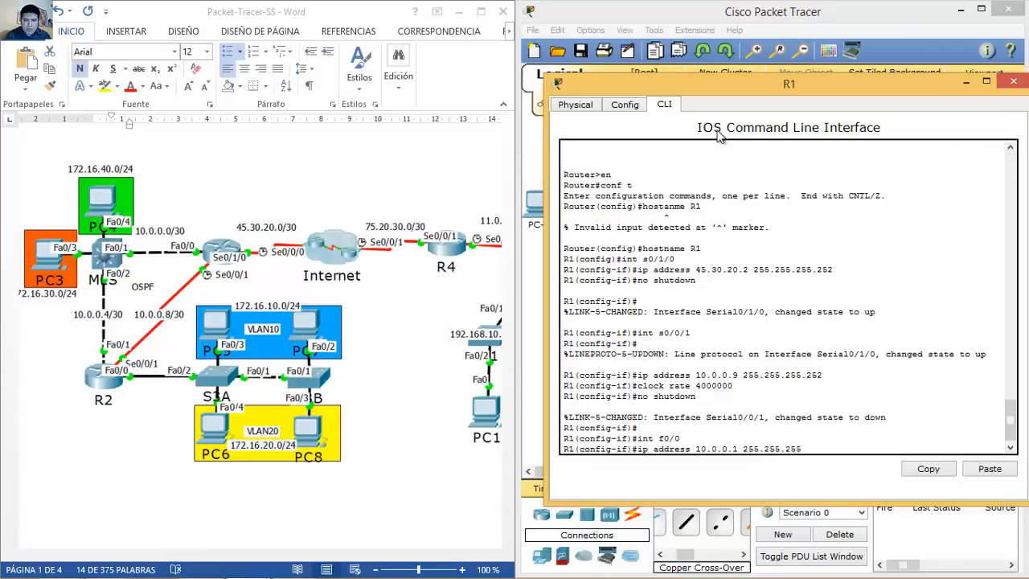
{"action": "key", "text": "Return"}
{"action": "type", "text": "no shutdown"}
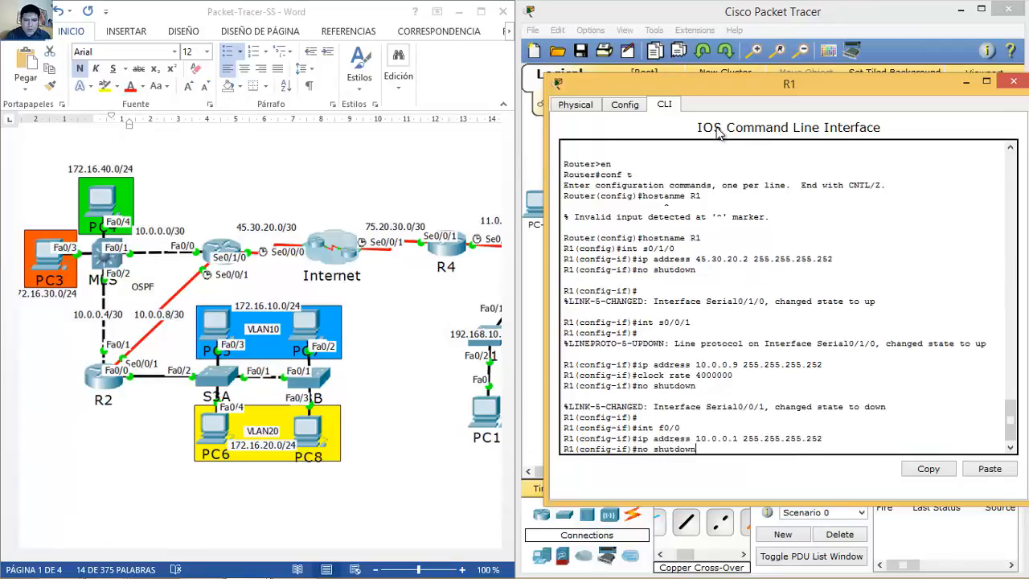
{"action": "key", "text": "Return"}
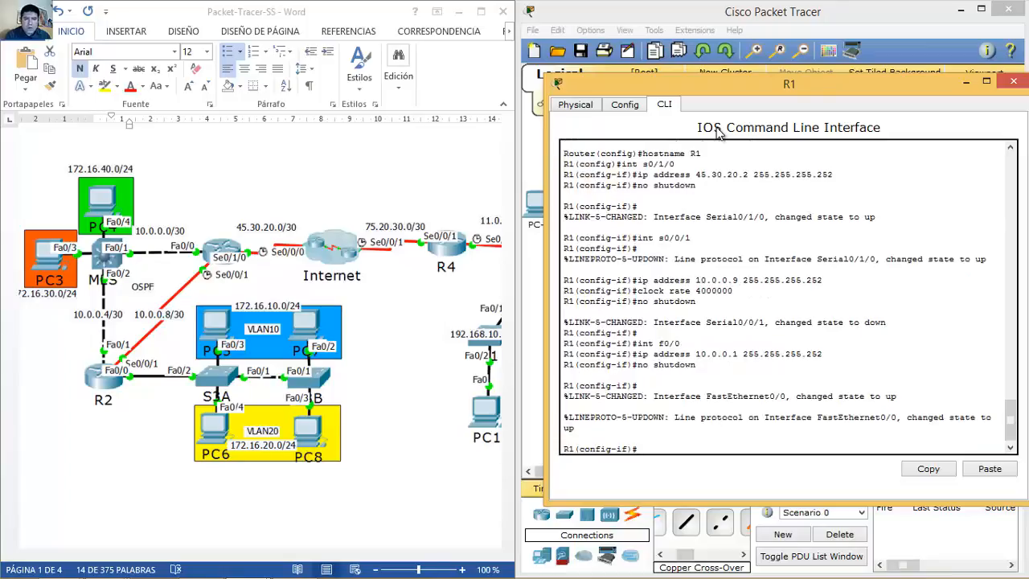
Step: Close R1, open R2's CLI beside the diagram, and decline the setup dialog
{"action": "left_click", "coordinate": [1014, 84]}
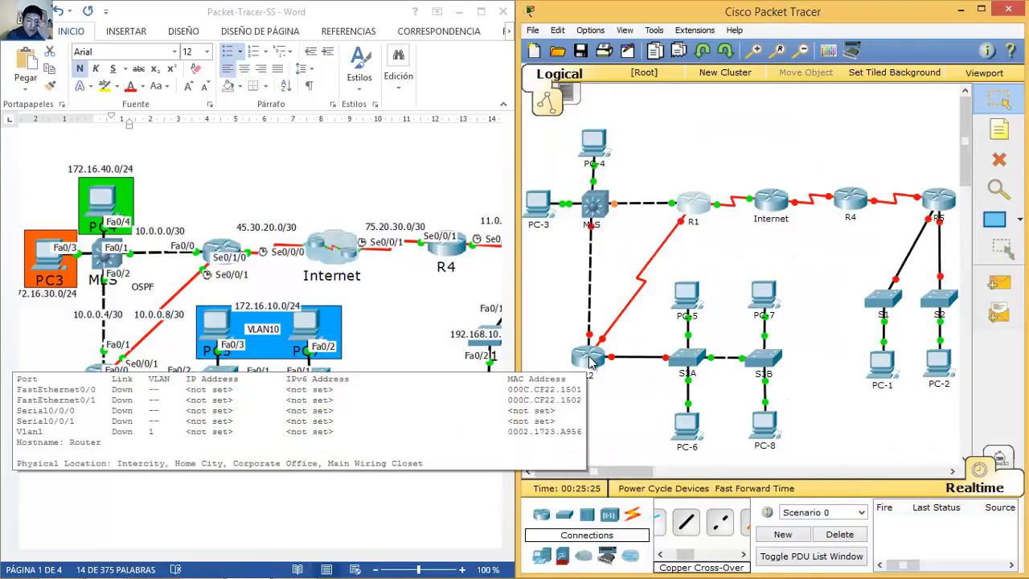
{"action": "left_click", "coordinate": [590, 362]}
{"action": "left_click_drag", "start_coordinate": [659, 98], "coordinate": [855, 59]}
{"action": "left_click", "coordinate": [672, 82]}
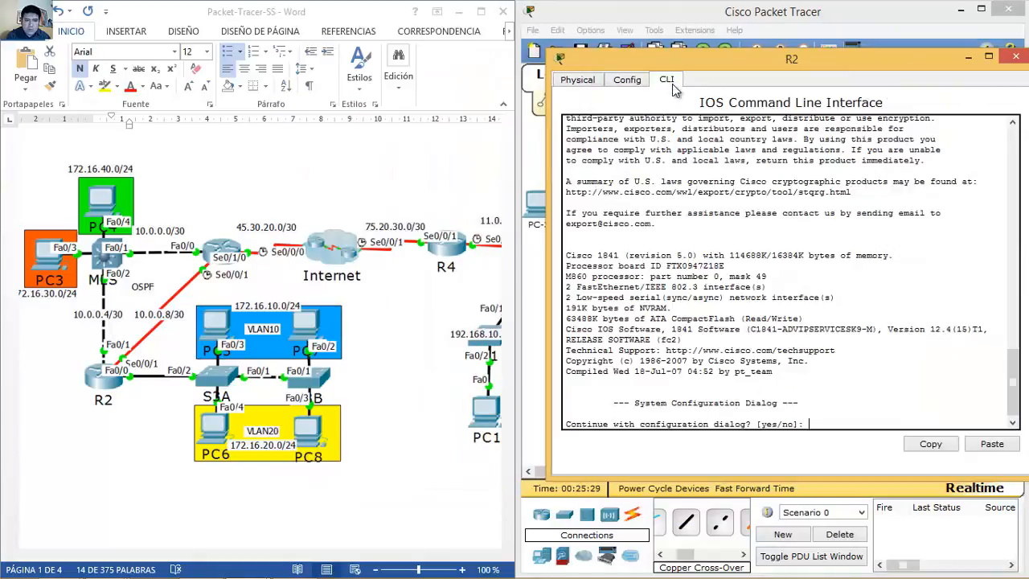
{"action": "type", "text": "no"}
{"action": "key", "text": "Return"}
Step: Set the second router's hostname to R2 in global configuration mode
{"action": "key", "text": "Return"}
{"action": "type", "text": "en"}
{"action": "key", "text": "Return"}
{"action": "type", "text": "conf t"}
{"action": "key", "text": "Return"}
{"action": "type", "text": "hostname R2"}
{"action": "key", "text": "Return"}
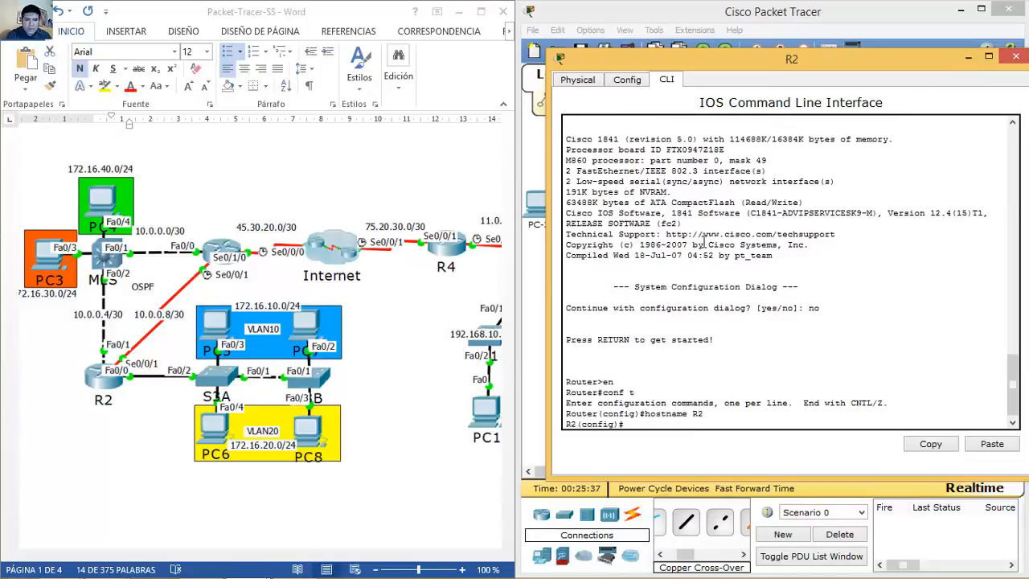
Step: Assign 10.0.0.10/30 to Serial0/0/1 on R2 and enable it
{"action": "type", "text": "int s0/0/"}
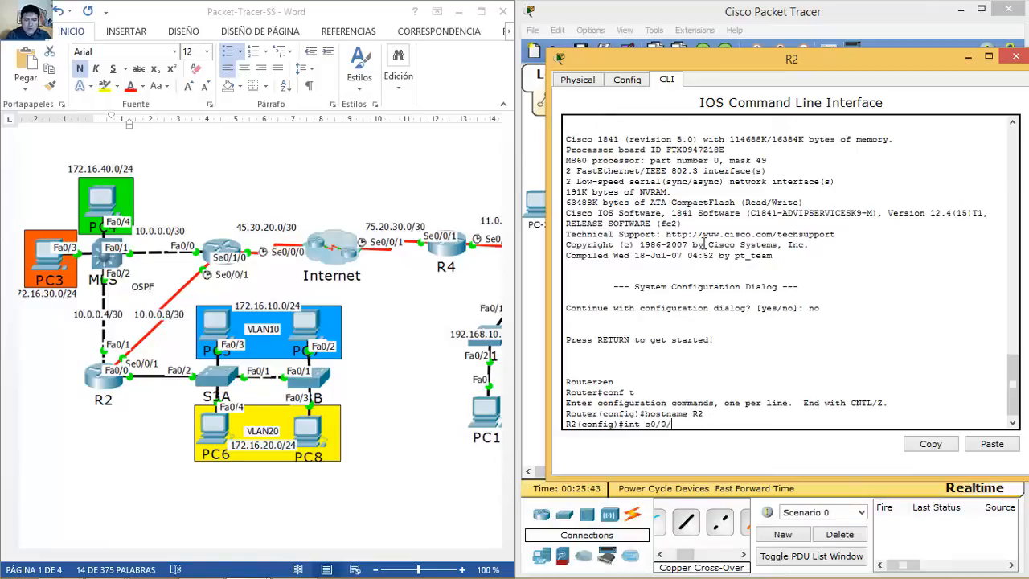
{"action": "type", "text": "1"}
{"action": "key", "text": "Return"}
{"action": "type", "text": "ip add"}
{"action": "key", "text": "Tab"}
{"action": "type", "text": "10.0.0"}
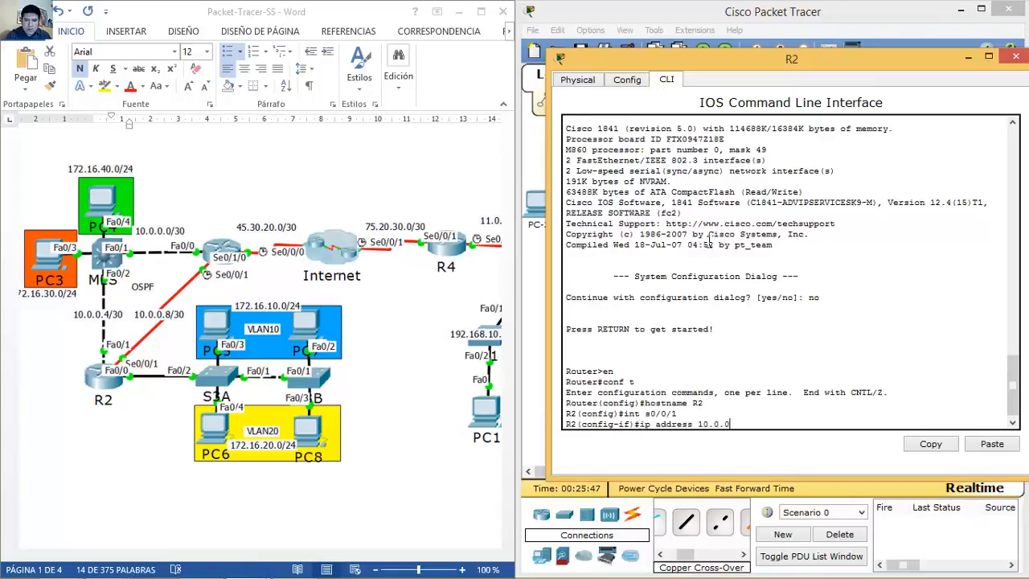
{"action": "type", "text": ".10 255.255.255.252"}
{"action": "key", "text": "Return"}
{"action": "type", "text": "no shutdown"}
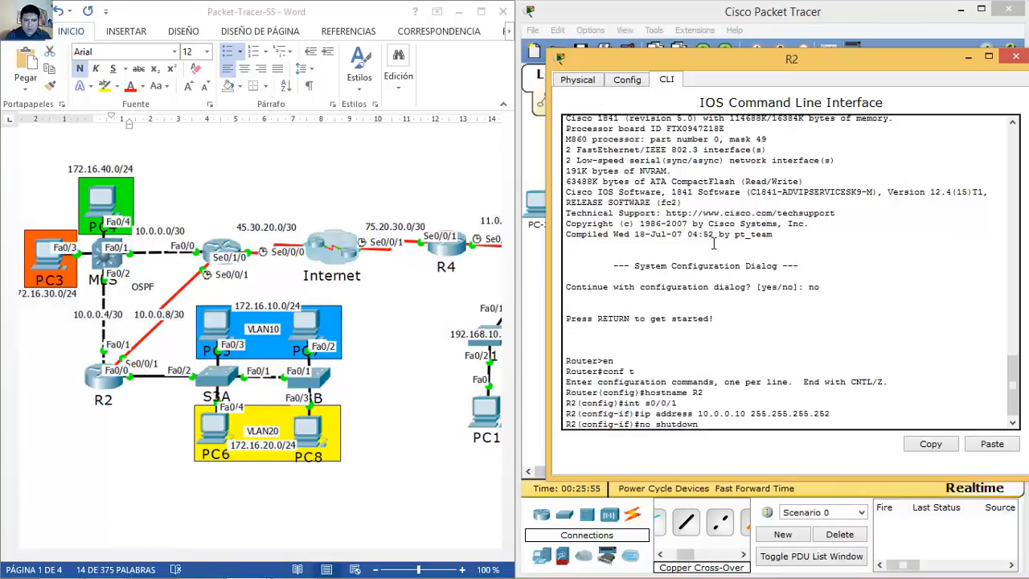
{"action": "key", "text": "Return"}
{"action": "key", "text": "Return"}
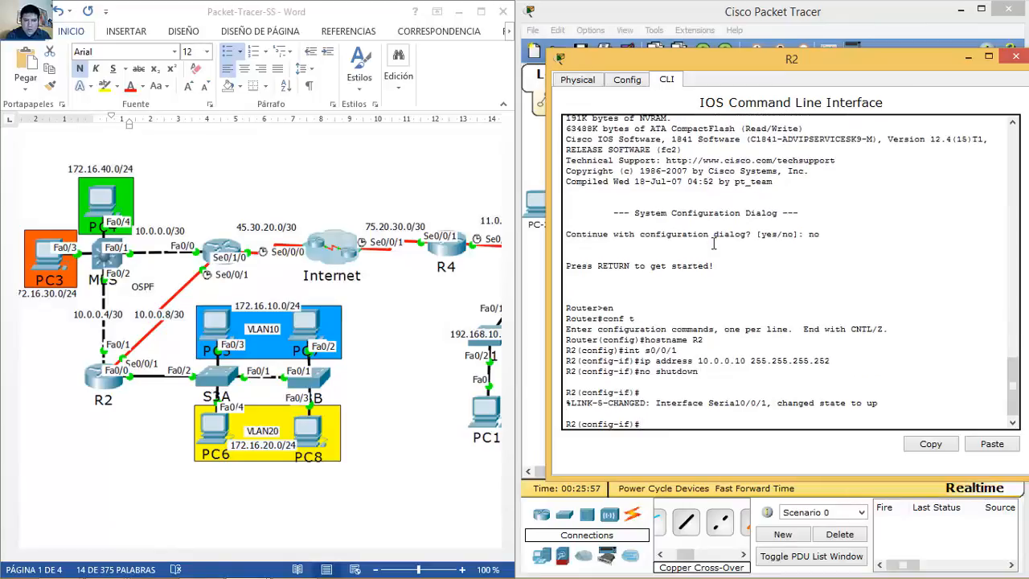
Step: Assign 10.0.0.5/30 to FastEthernet0/1 on R2 and enable it
{"action": "type", "text": "int f0"}
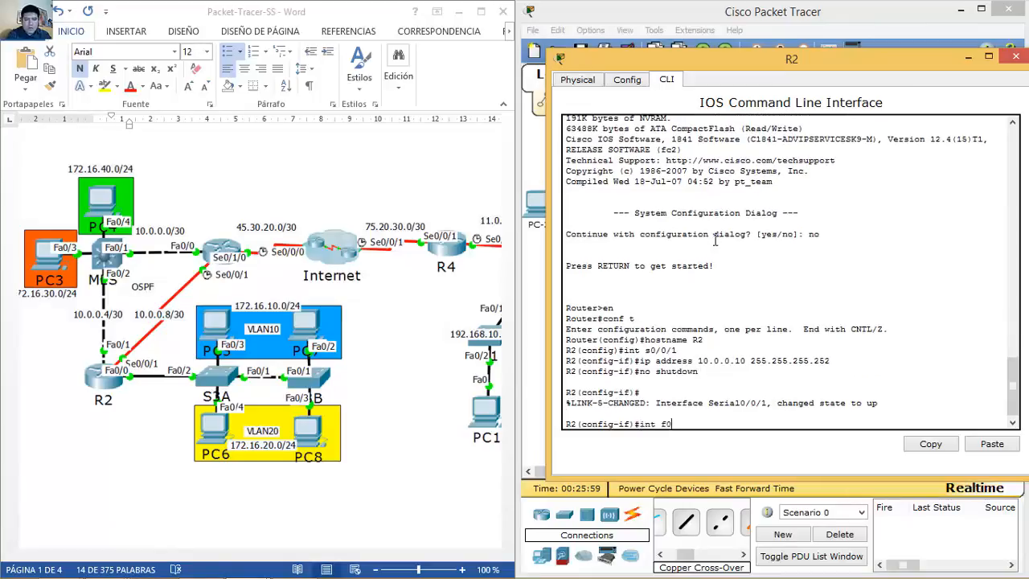
{"action": "type", "text": "/1"}
{"action": "key", "text": "Return"}
{"action": "key", "text": "Up"}
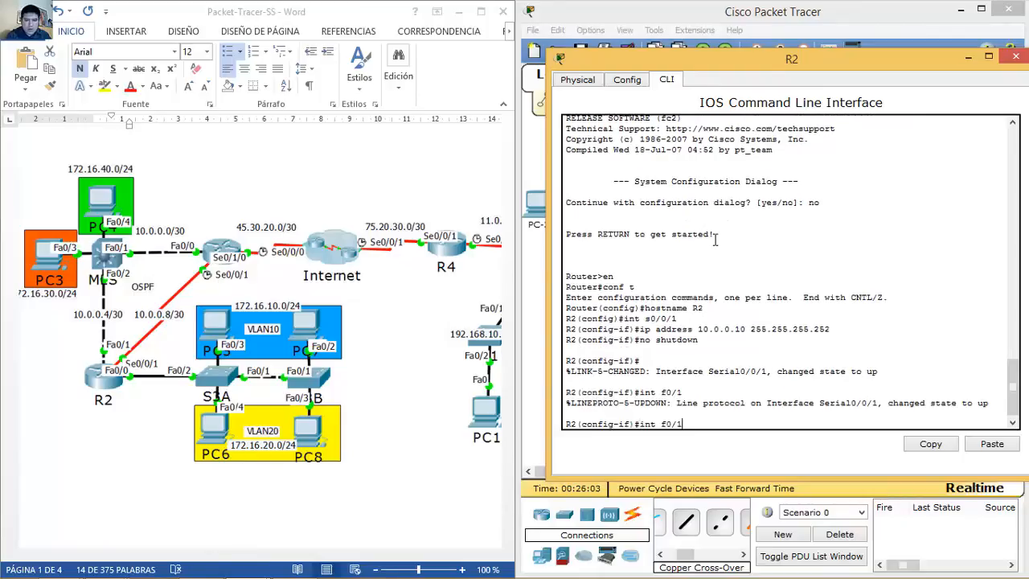
{"action": "key", "text": "Return"}
{"action": "type", "text": "ip address 10.0.0."}
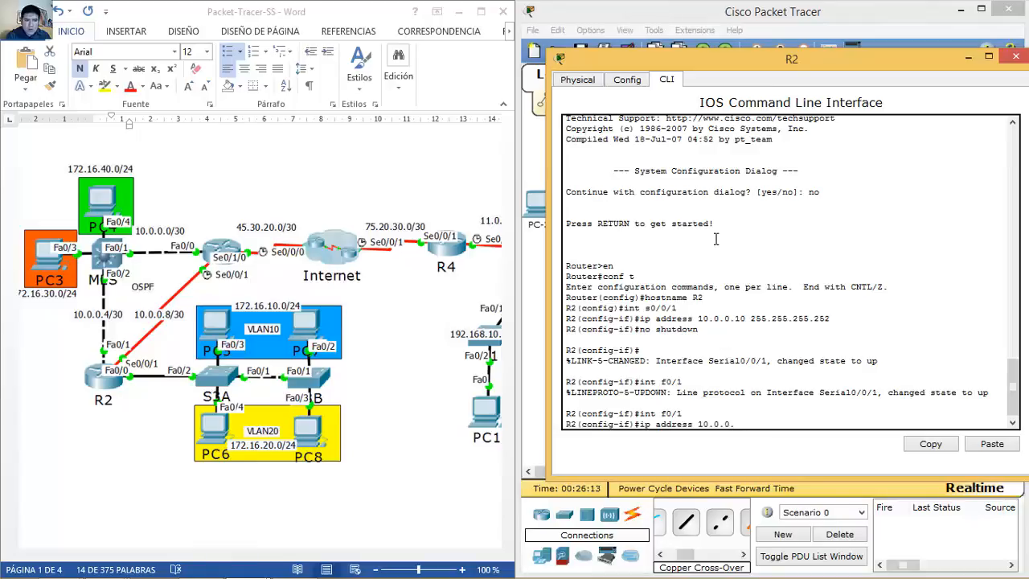
{"action": "type", "text": "5 255.255.255.252"}
{"action": "key", "text": "Return"}
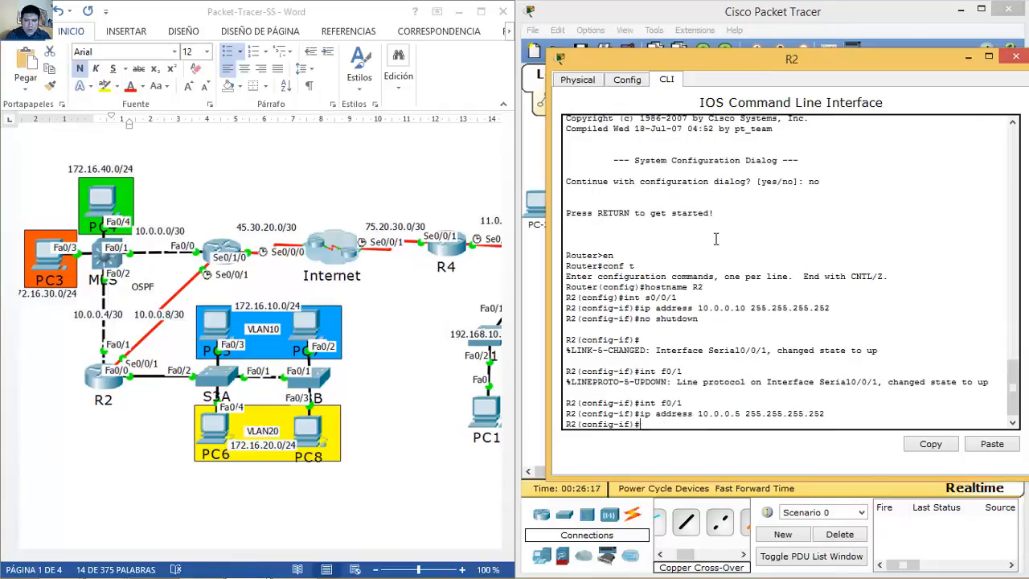
{"action": "type", "text": "no shutdown"}
{"action": "key", "text": "Return"}
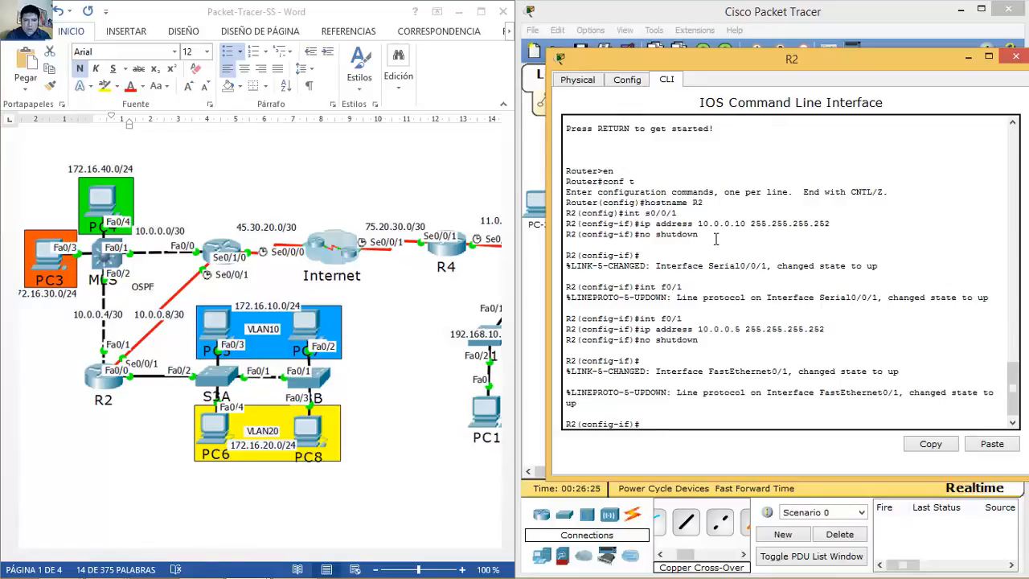
Step: Enable FastEthernet0/0 on R2 with no shutdown
{"action": "type", "text": "int f0/0"}
{"action": "key", "text": "Return"}
{"action": "type", "text": "no s"}
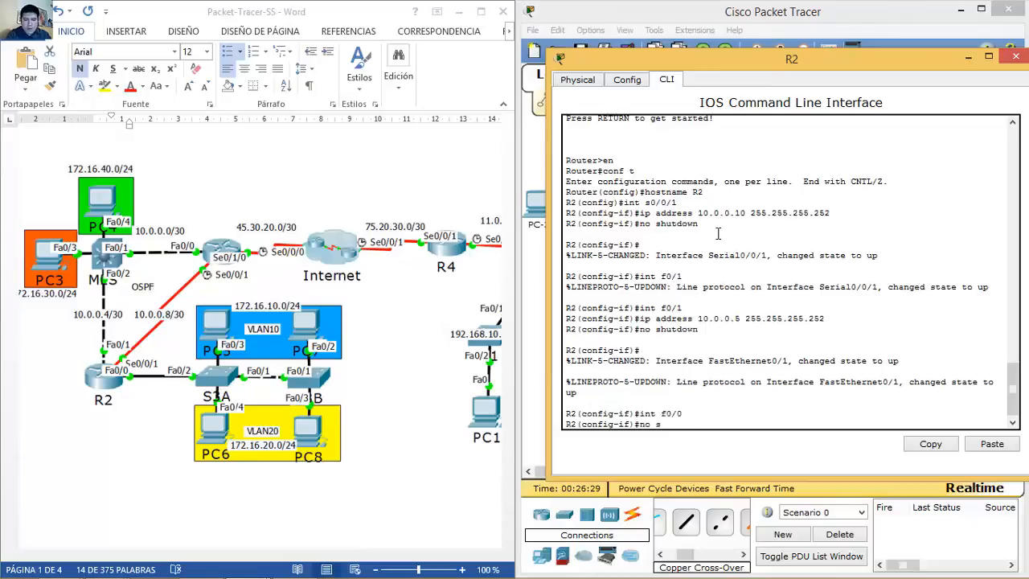
{"action": "type", "text": "hutdown"}
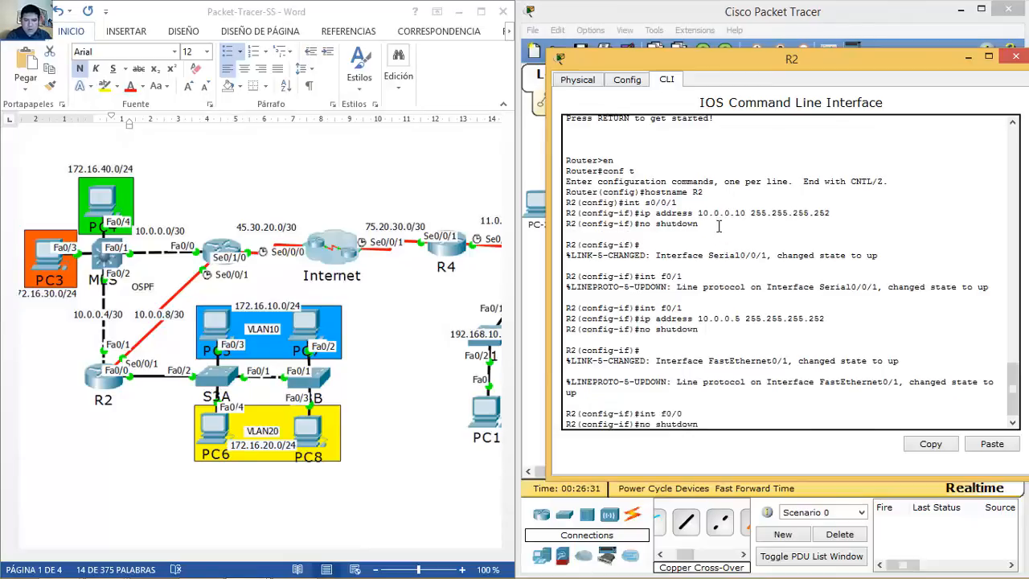
{"action": "key", "text": "Return"}
{"action": "key", "text": "Up"}
{"action": "key", "text": "Up"}
{"action": "key", "text": "Up"}
Step: Create R2 subinterface f0/0.10 with dot1Q VLAN 10 and address 172.16.10.1/24
{"action": "key", "text": "Down"}
{"action": "type", "text": ".10"}
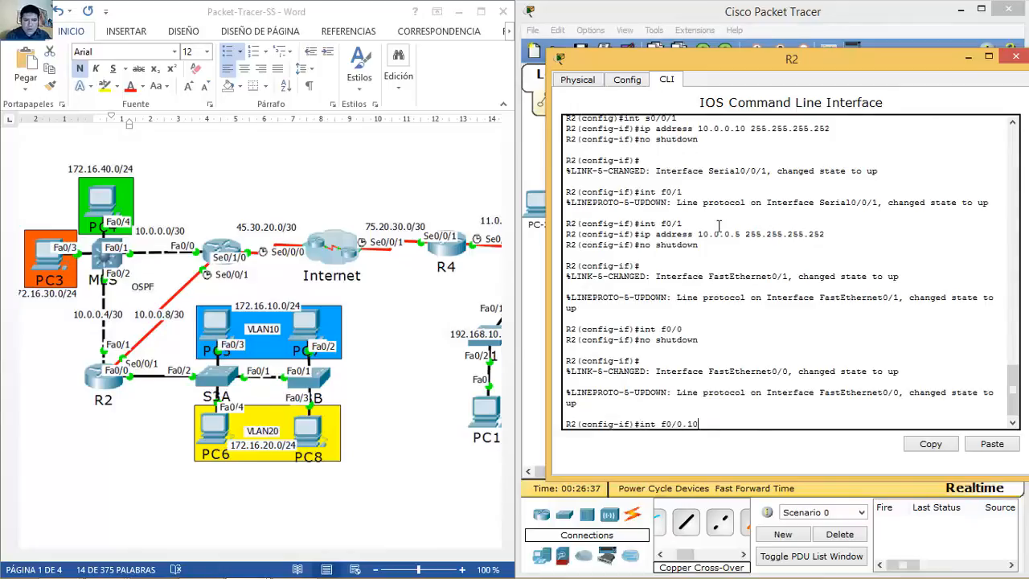
{"action": "key", "text": "Return"}
{"action": "type", "text": "enc"}
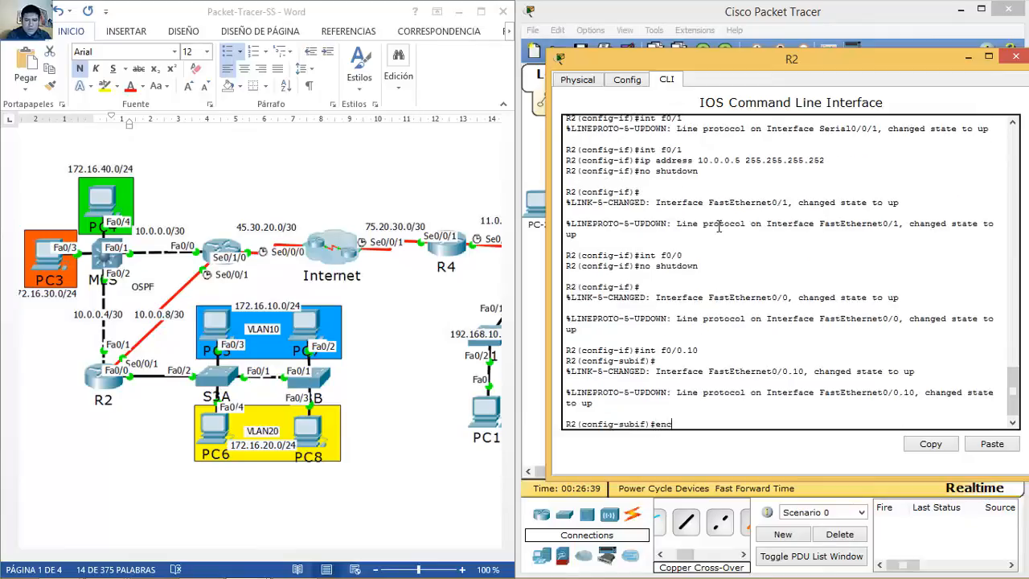
{"action": "type", "text": "apsulation do"}
{"action": "key", "text": "Tab"}
{"action": "type", "text": "dot"}
{"action": "key", "text": "Tab"}
{"action": "type", "text": "10"}
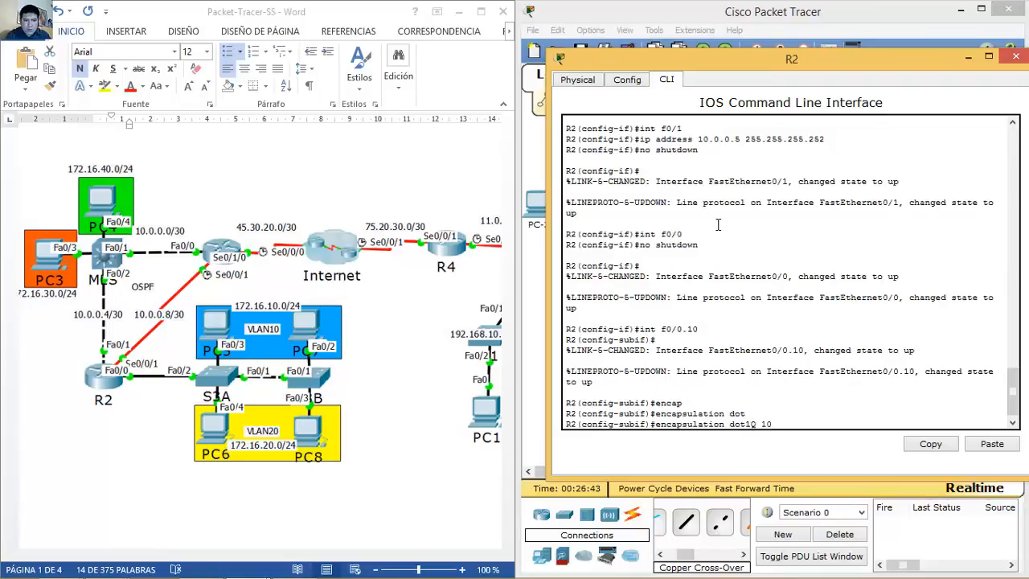
{"action": "key", "text": "Return"}
{"action": "key", "text": "Up"}
{"action": "key", "text": "Down"}
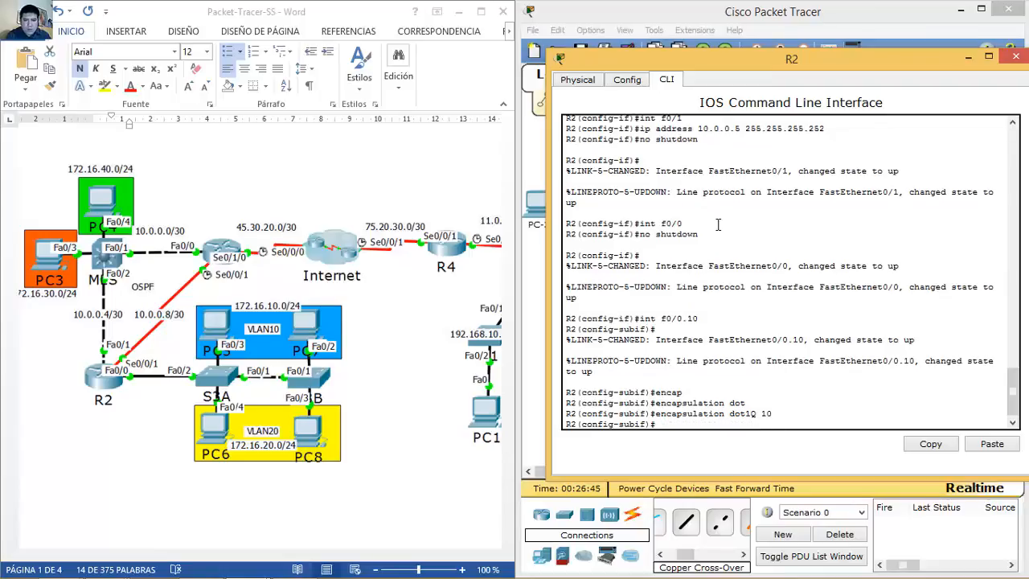
{"action": "type", "text": "ip address 172.1"}
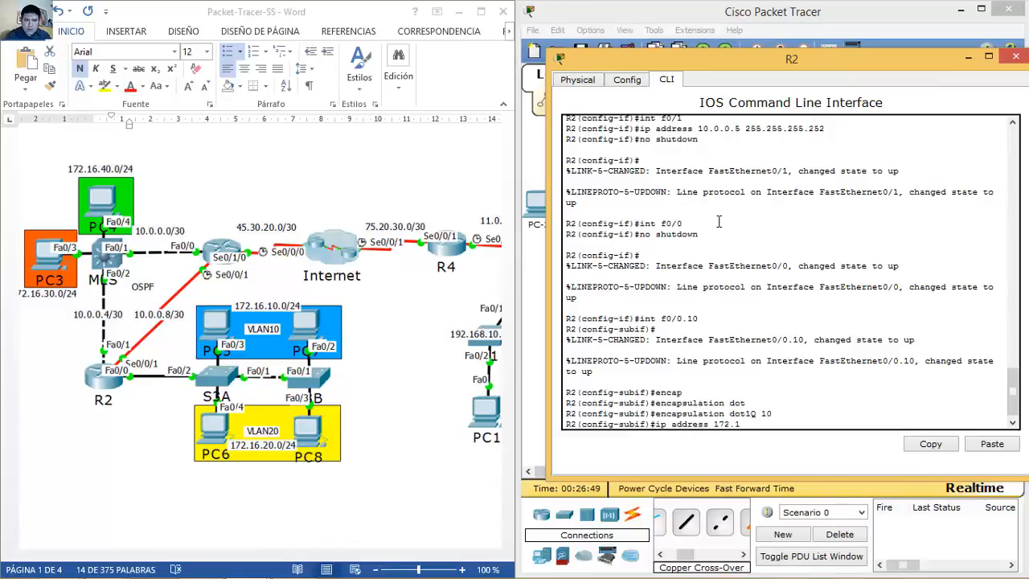
{"action": "type", "text": "6.10.1 255.255.255."}
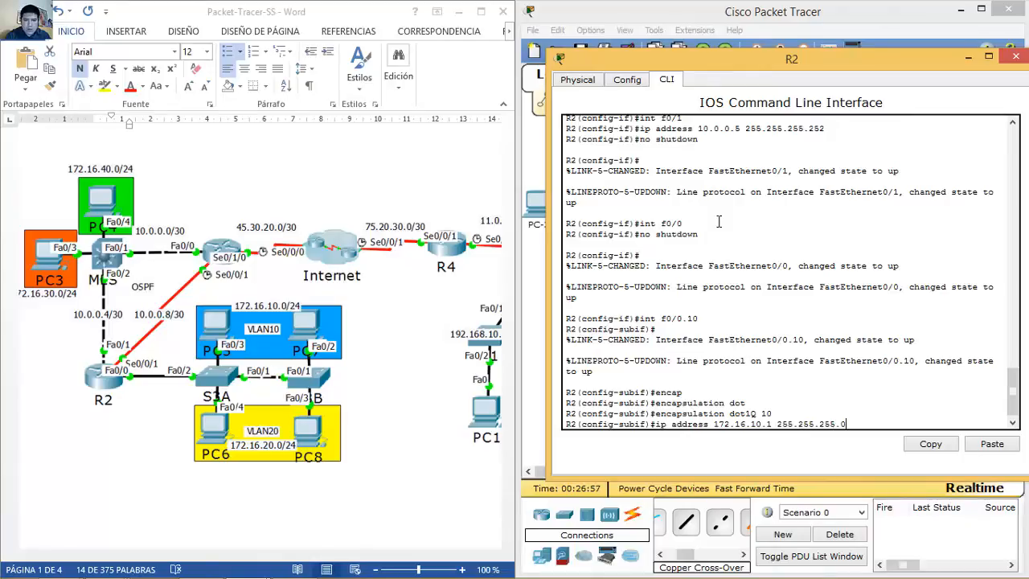
{"action": "type", "text": "0"}
{"action": "key", "text": "Return"}
Step: Create subinterface f0/0.20 with dot1Q VLAN 20 and 172.16.20.1/24, then close R2's window
{"action": "key", "text": "Up"}
{"action": "key", "text": "Up"}
{"action": "key", "text": "Up"}
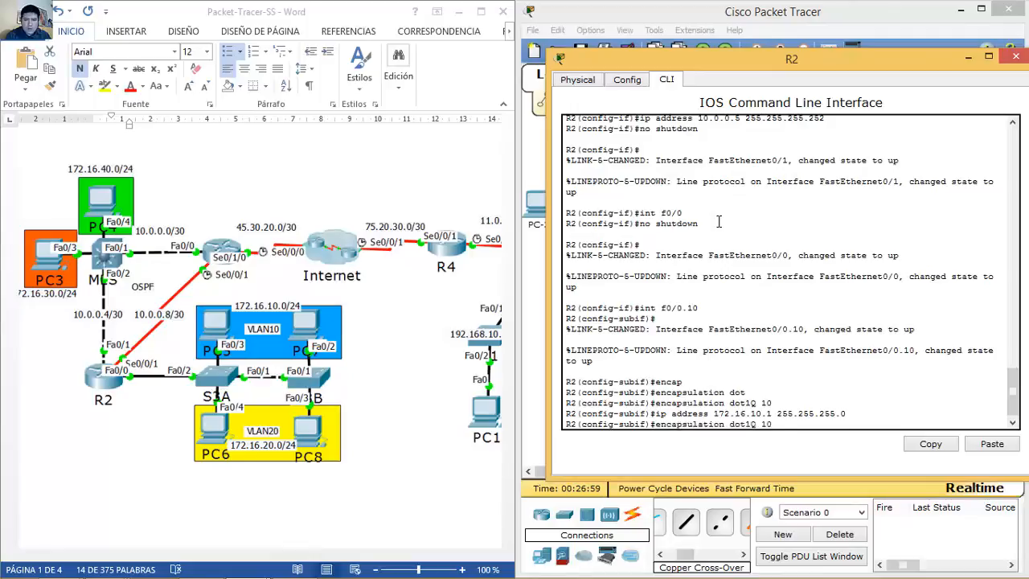
{"action": "key", "text": "BackSpace"}
{"action": "key", "text": "BackSpace"}
{"action": "type", "text": "20"}
{"action": "key", "text": "Return"}
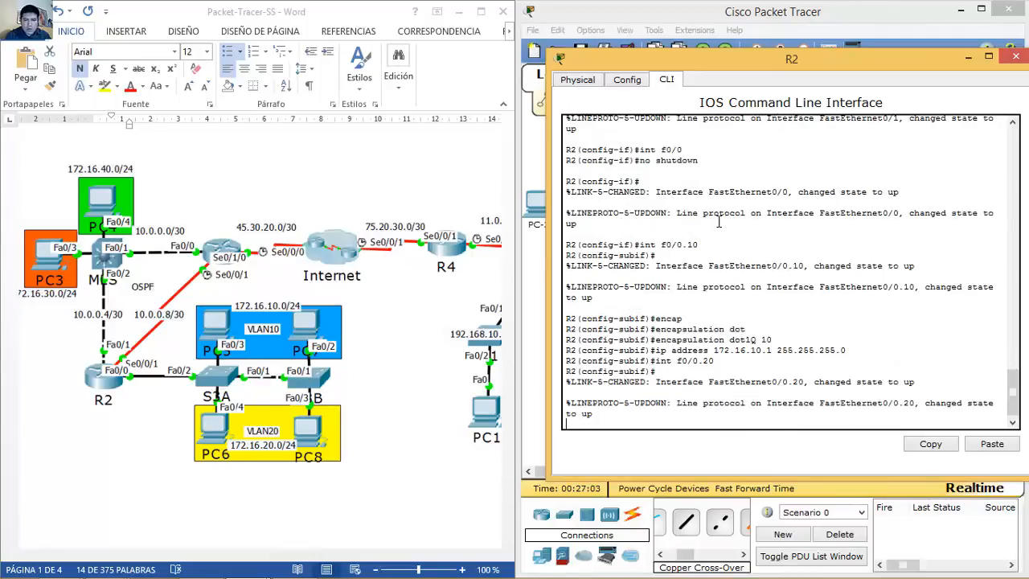
{"action": "key", "text": "Return"}
{"action": "key", "text": "Up"}
{"action": "key", "text": "Up"}
{"action": "key", "text": "Up"}
{"action": "key", "text": "Left"}
{"action": "key", "text": "BackSpace"}
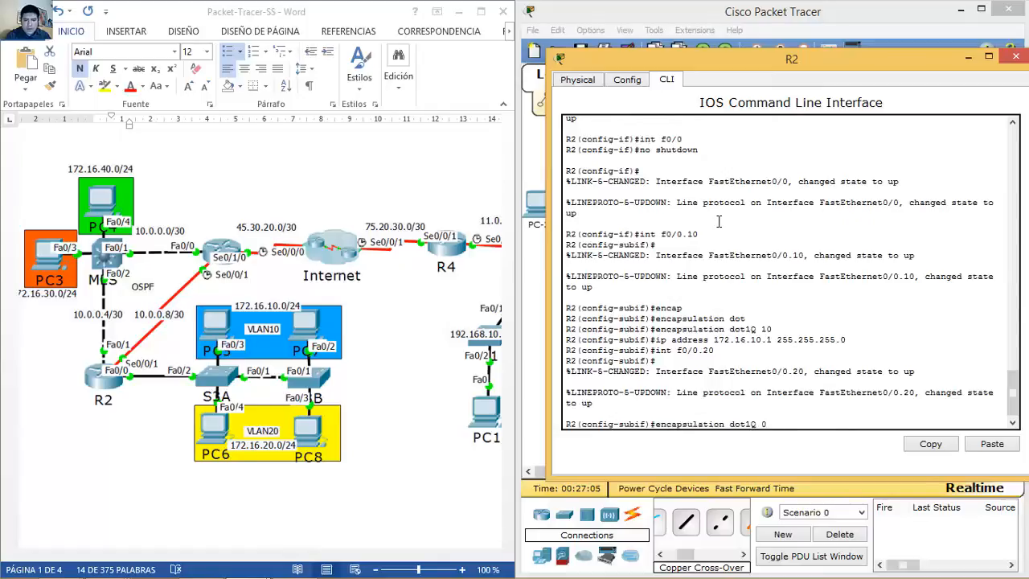
{"action": "type", "text": "2"}
{"action": "key", "text": "Return"}
{"action": "key", "text": "Up"}
{"action": "key", "text": "Up"}
{"action": "key", "text": "Up"}
{"action": "key", "text": "Up"}
{"action": "key", "text": "Down"}
{"action": "key", "text": "Left"}
{"action": "key", "text": "BackSpace"}
{"action": "type", "text": "2"}
{"action": "key", "text": "Return"}
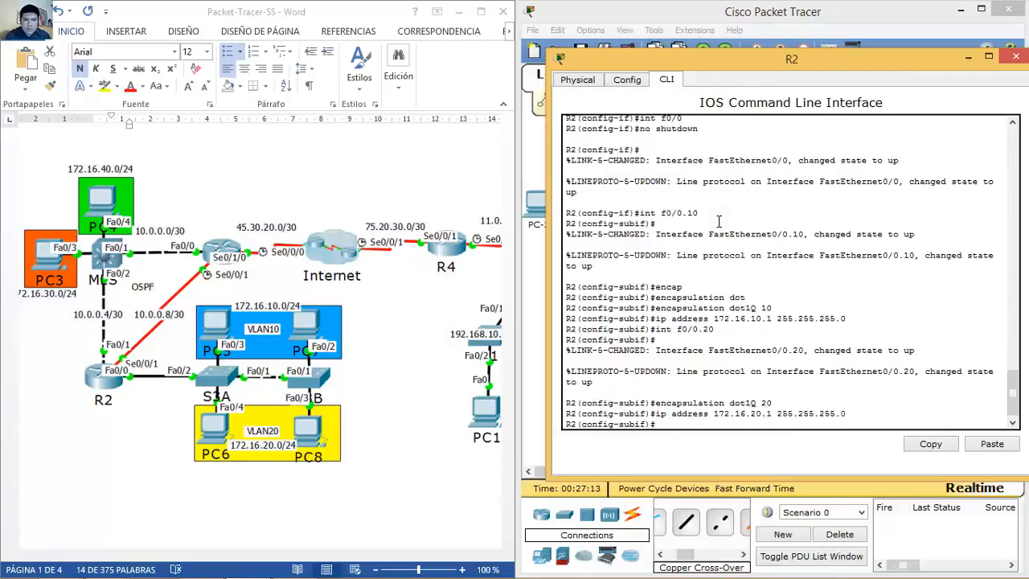
{"action": "left_click", "coordinate": [1015, 58]}
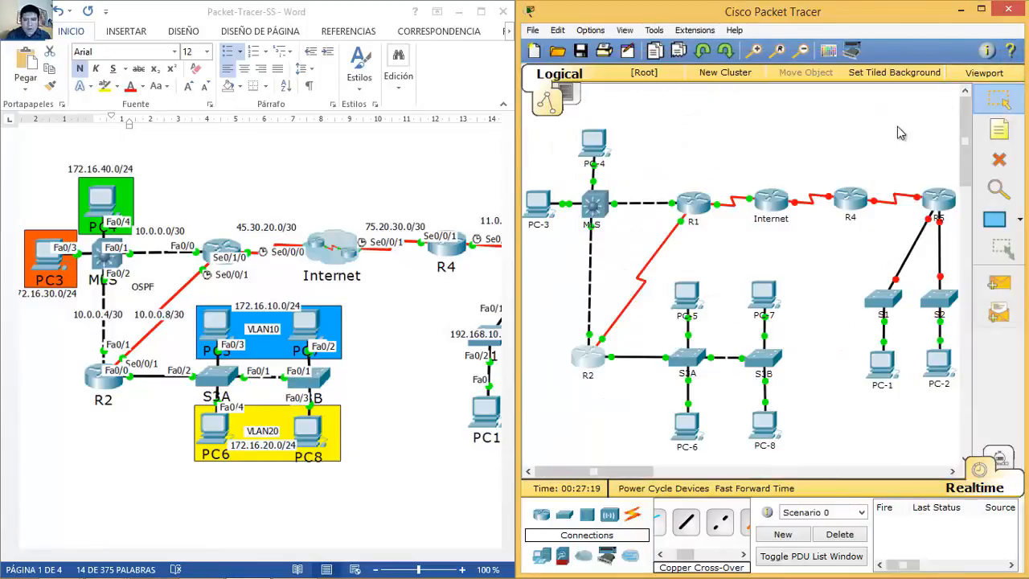
Step: Make the MLS port fa0/1 a routed port with address 10.0.0.2/30
{"action": "left_click", "coordinate": [595, 208]}
{"action": "left_click_drag", "start_coordinate": [539, 105], "coordinate": [788, 70]}
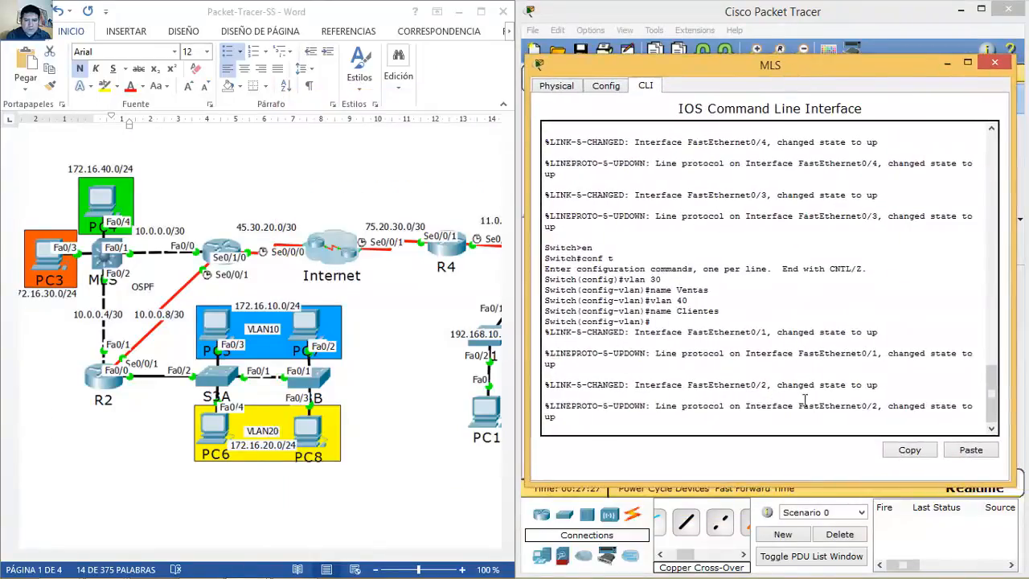
{"action": "key", "text": "Return"}
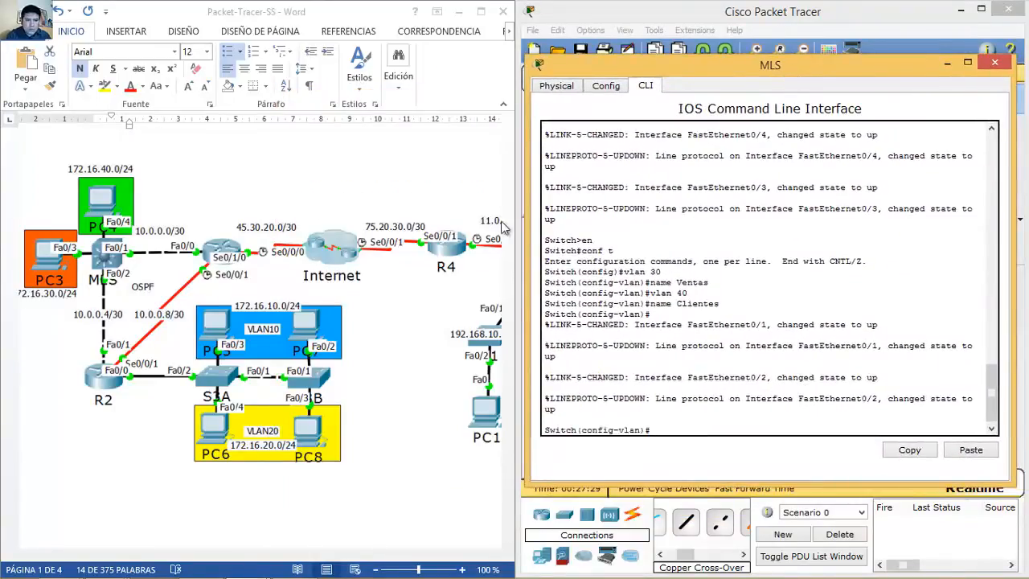
{"action": "type", "text": "int fa0/1"}
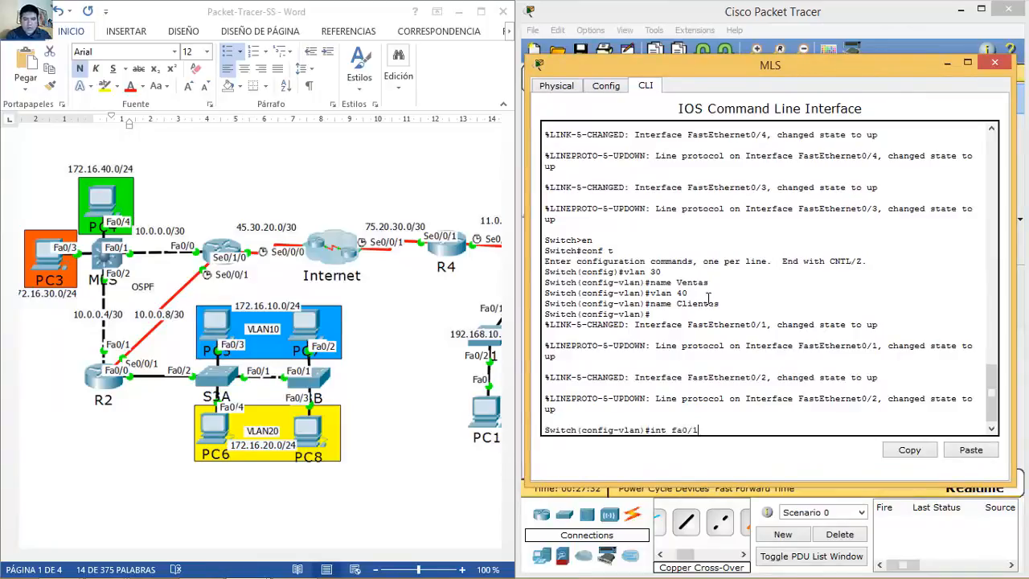
{"action": "key", "text": "Return"}
{"action": "type", "text": "no"}
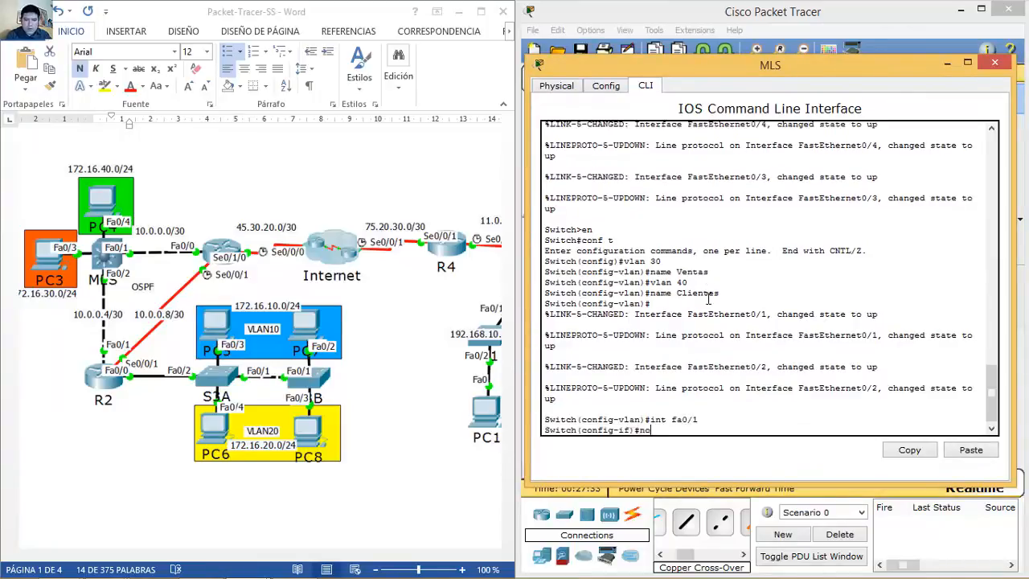
{"action": "type", "text": " switchport"}
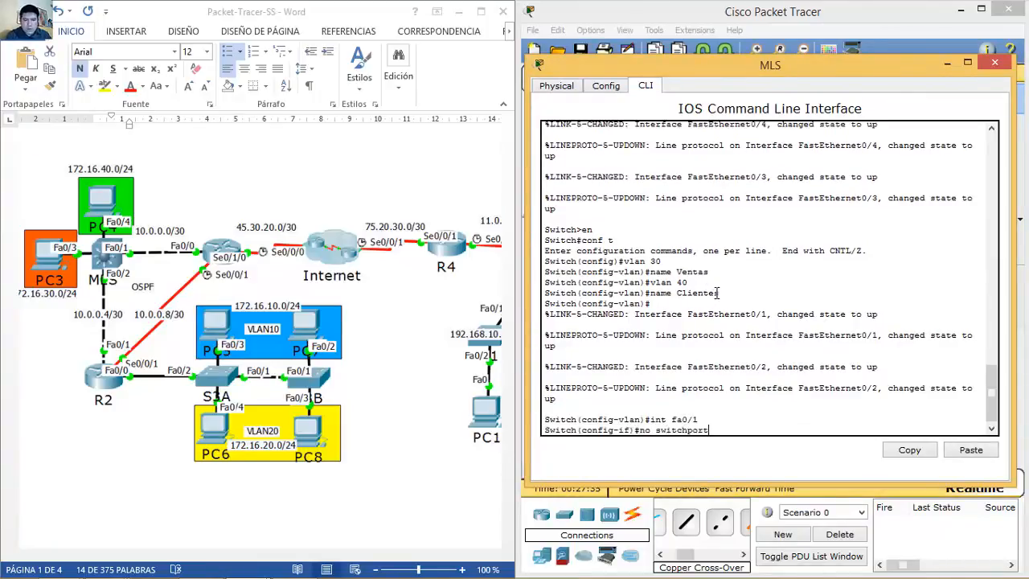
{"action": "key", "text": "Return"}
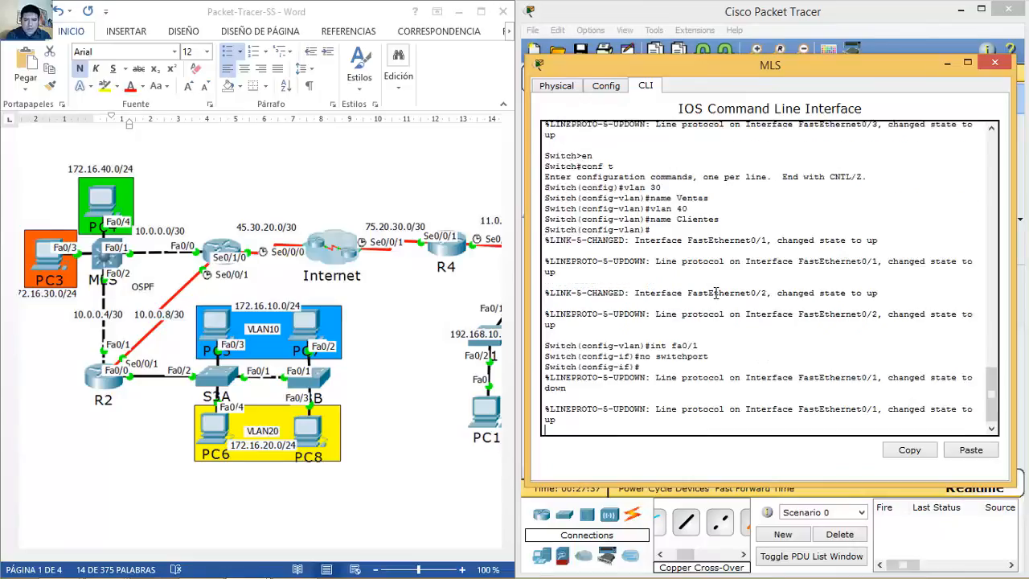
{"action": "type", "text": "ip addres"}
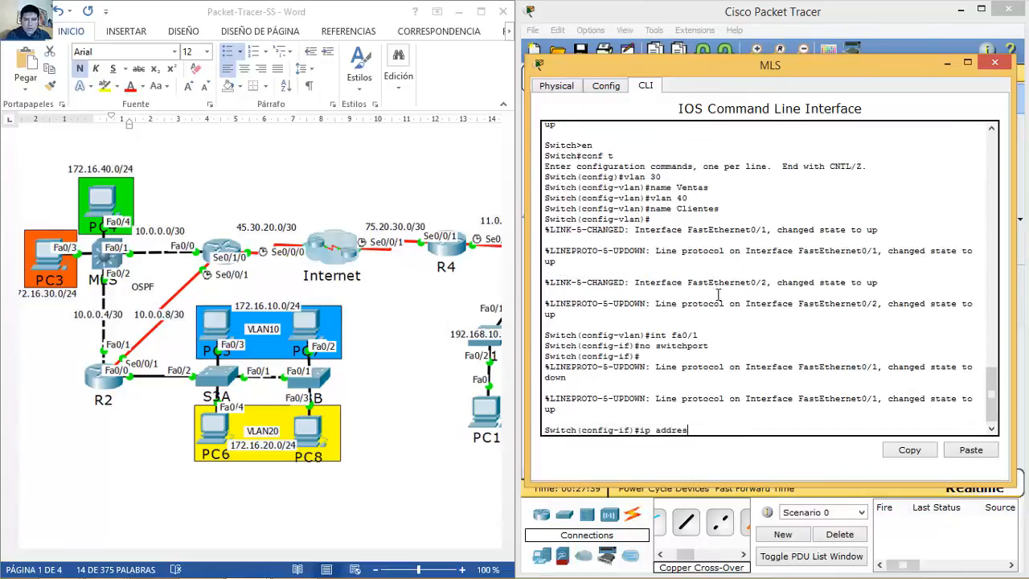
{"action": "type", "text": "s 10.0.0.2 255.255.255.252"}
{"action": "key", "text": "Return"}
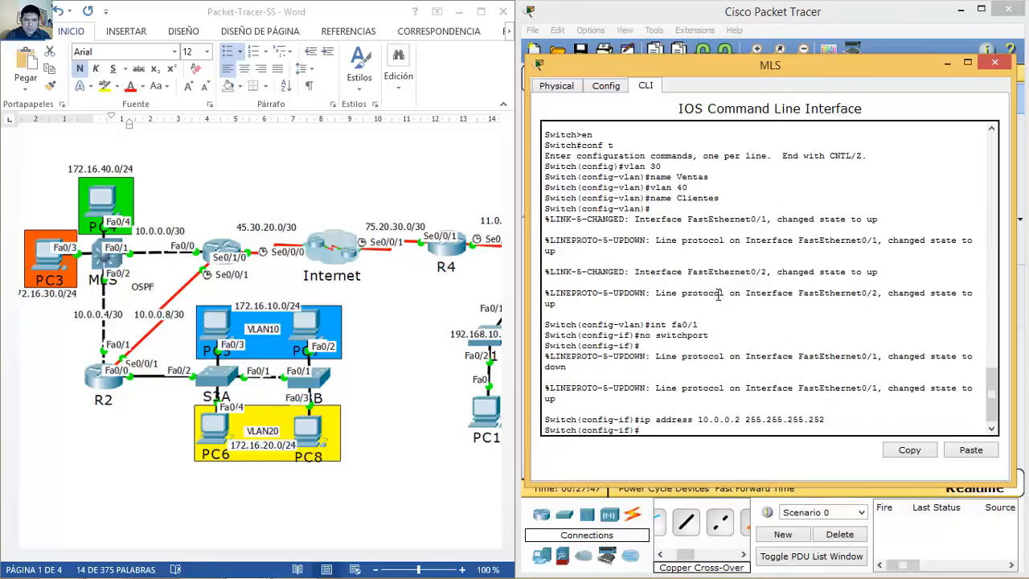
Step: Readdress routed port fa0/1 as 10.0.0.6/30 and close the MLS window
{"action": "left_click_drag", "start_coordinate": [802, 69], "coordinate": [805, 105]}
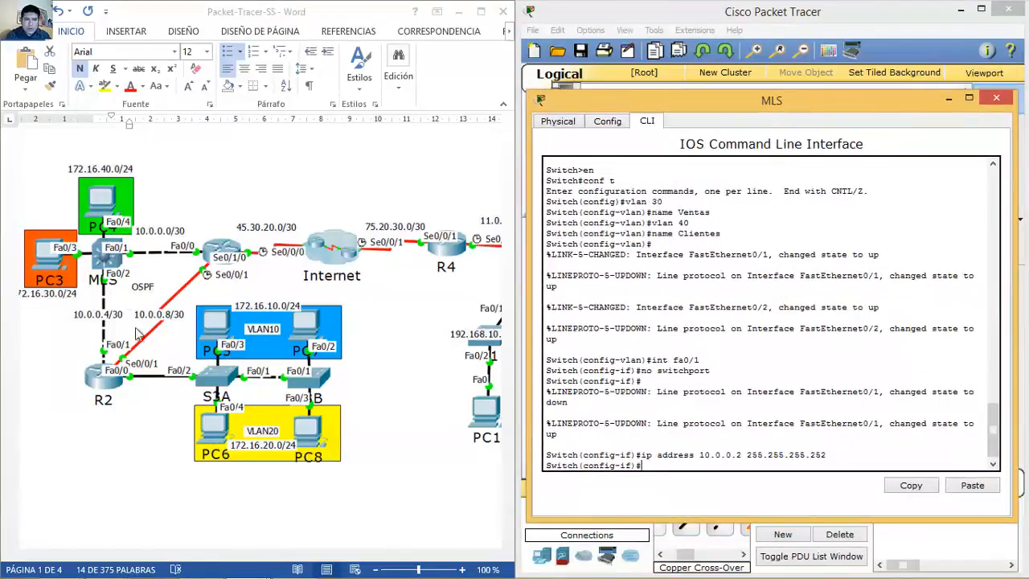
{"action": "type", "text": "int fa0/1"}
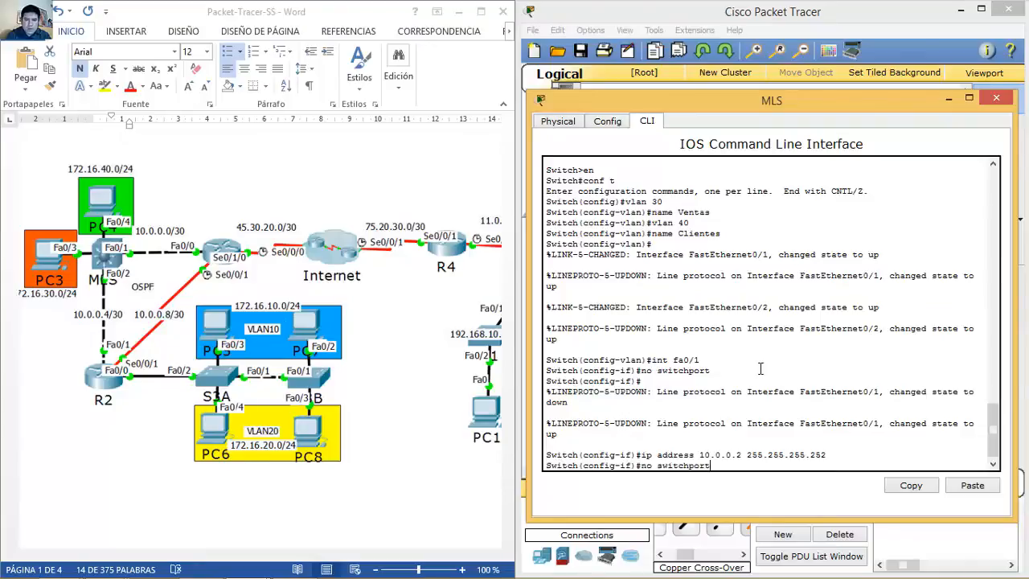
{"action": "key", "text": "Return"}
{"action": "type", "text": "no switchport"}
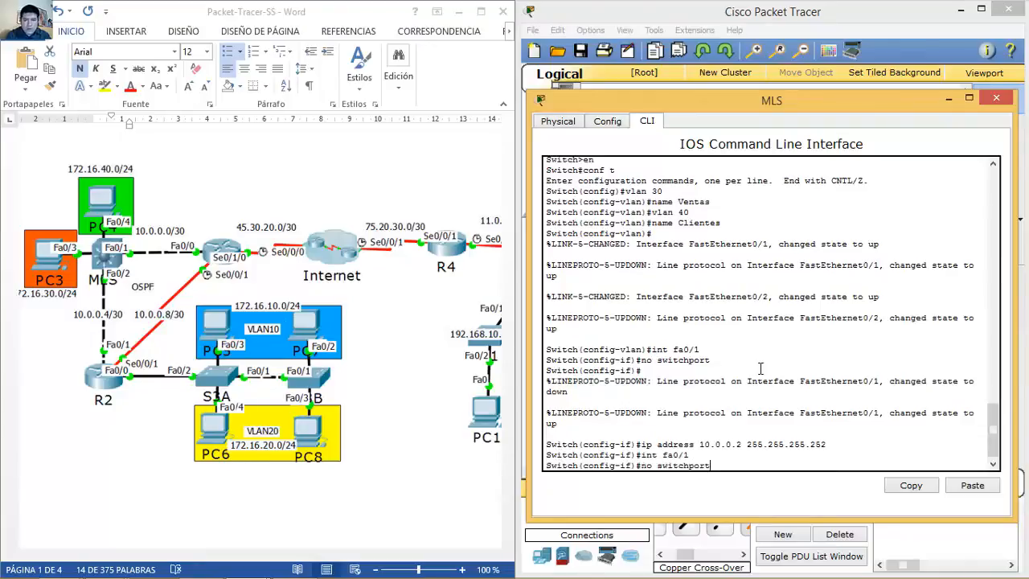
{"action": "key", "text": "Return"}
{"action": "key", "text": "Up"}
{"action": "key", "text": "Up"}
{"action": "key", "text": "Up"}
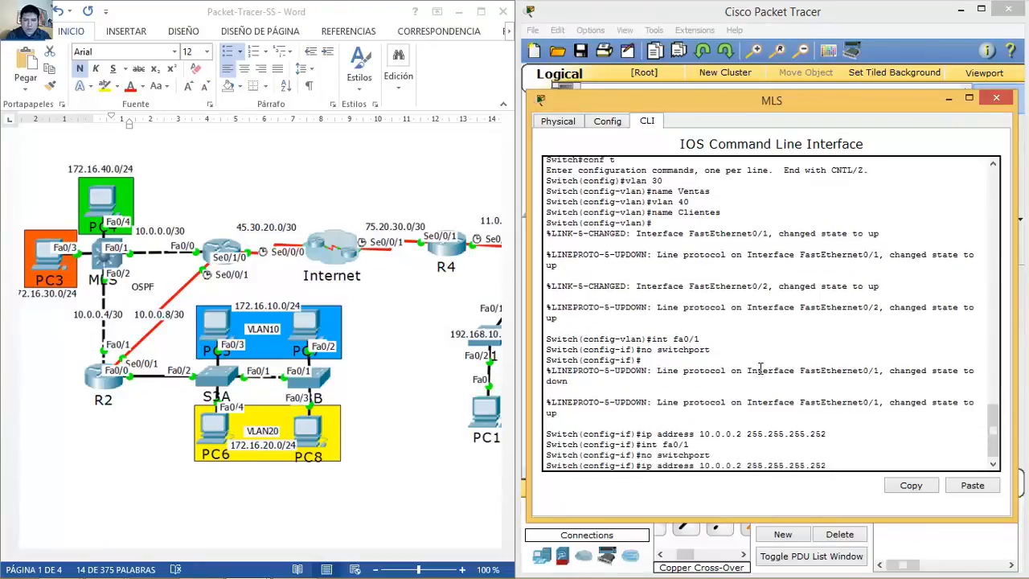
{"action": "key", "text": "Left"}
{"action": "key", "text": "Left"}
{"action": "key", "text": "Left"}
{"action": "key", "text": "Left"}
{"action": "key", "text": "Left"}
{"action": "key", "text": "Left"}
{"action": "key", "text": "Left"}
{"action": "key", "text": "Left"}
{"action": "key", "text": "Left"}
{"action": "key", "text": "Left"}
{"action": "key", "text": "Left"}
{"action": "key", "text": "Left"}
{"action": "key", "text": "Left"}
{"action": "key", "text": "Left"}
{"action": "key", "text": "BackSpace"}
{"action": "type", "text": "6"}
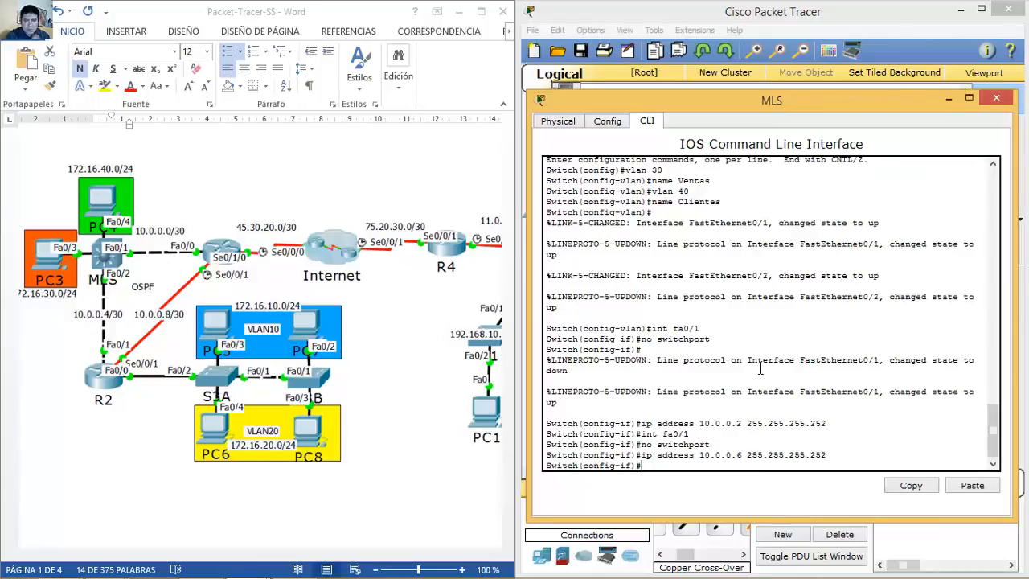
{"action": "left_click", "coordinate": [996, 99]}
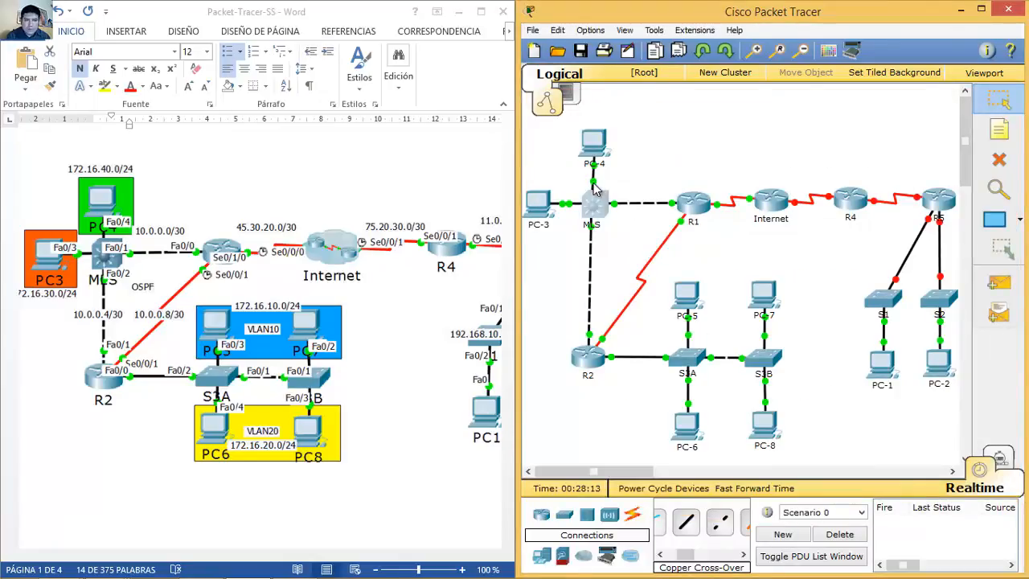
Step: Scroll the Word diagram right and open router R4's device window, moving it aside
{"action": "mouse_move", "coordinate": [597, 190]}
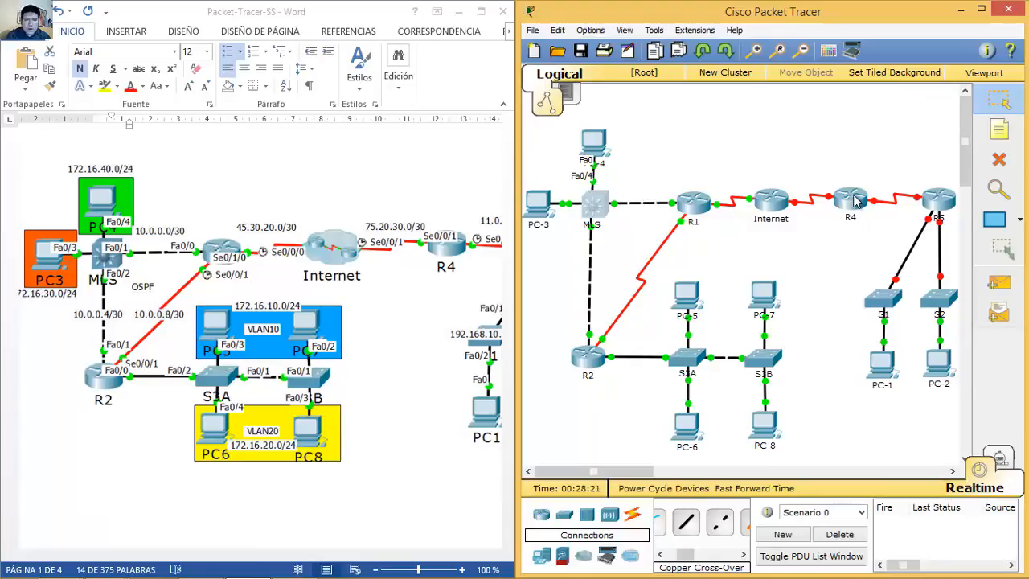
{"action": "left_click", "coordinate": [233, 556]}
{"action": "left_click_drag", "start_coordinate": [227, 558], "coordinate": [334, 560]}
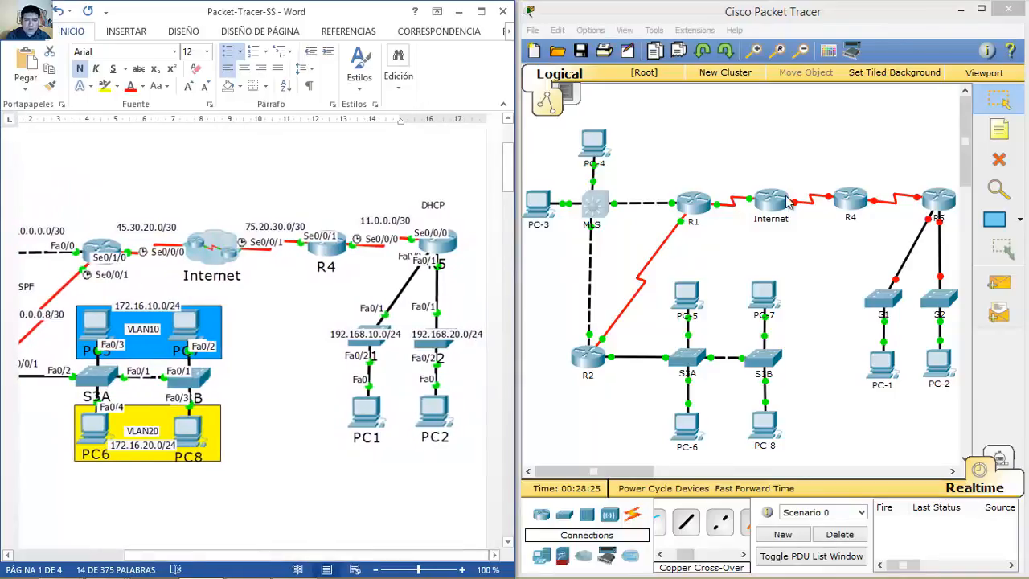
{"action": "left_click", "coordinate": [854, 208]}
{"action": "left_click_drag", "start_coordinate": [561, 99], "coordinate": [804, 77]}
Step: In R4's CLI, skip the setup dialog, enter configuration mode and set hostname R4
{"action": "left_click", "coordinate": [638, 89]}
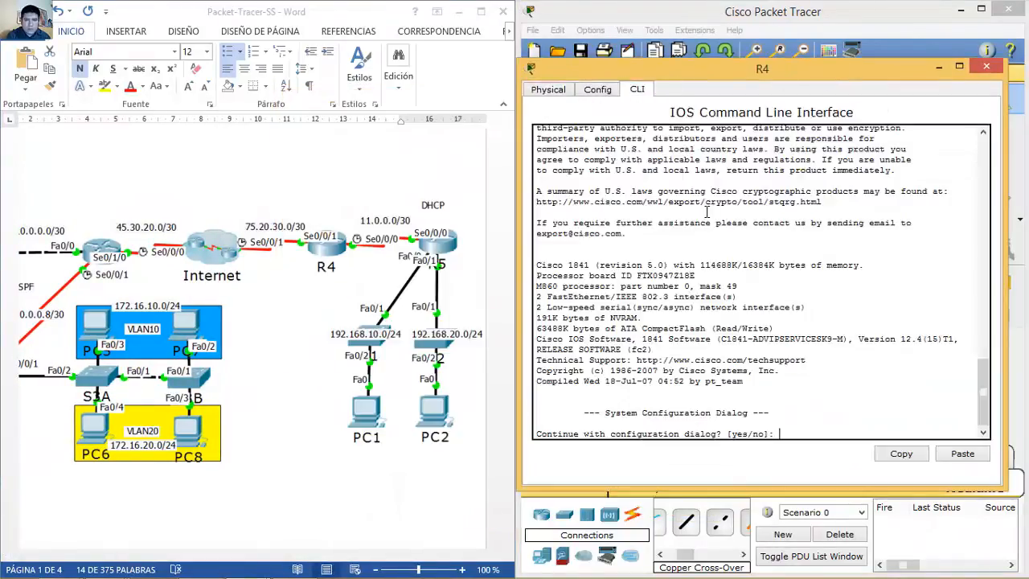
{"action": "type", "text": "no"}
{"action": "key", "text": "Return"}
{"action": "key", "text": "Return"}
{"action": "type", "text": "en"}
{"action": "key", "text": "Return"}
{"action": "type", "text": "conf t"}
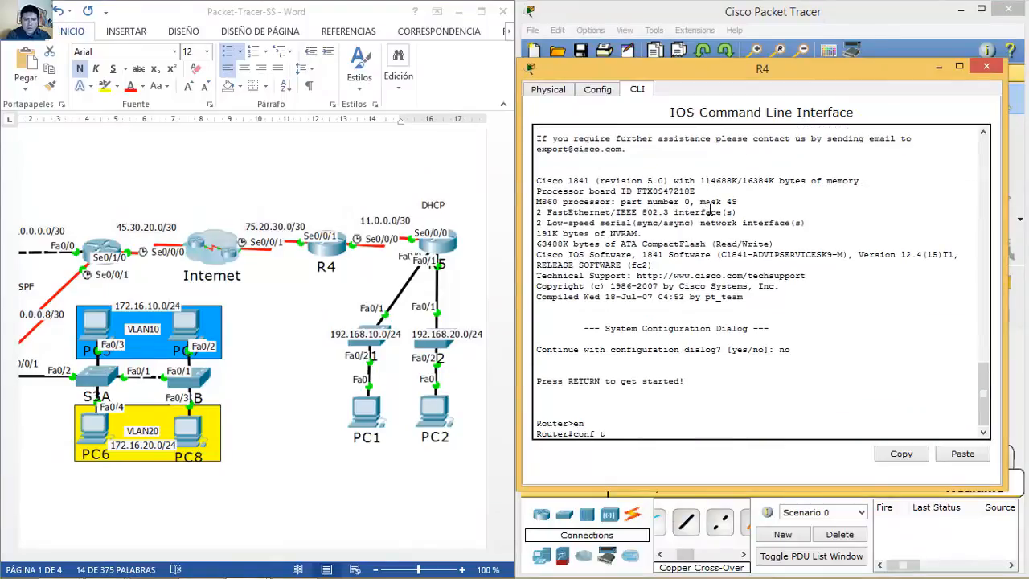
{"action": "key", "text": "Return"}
{"action": "type", "text": "hostna"}
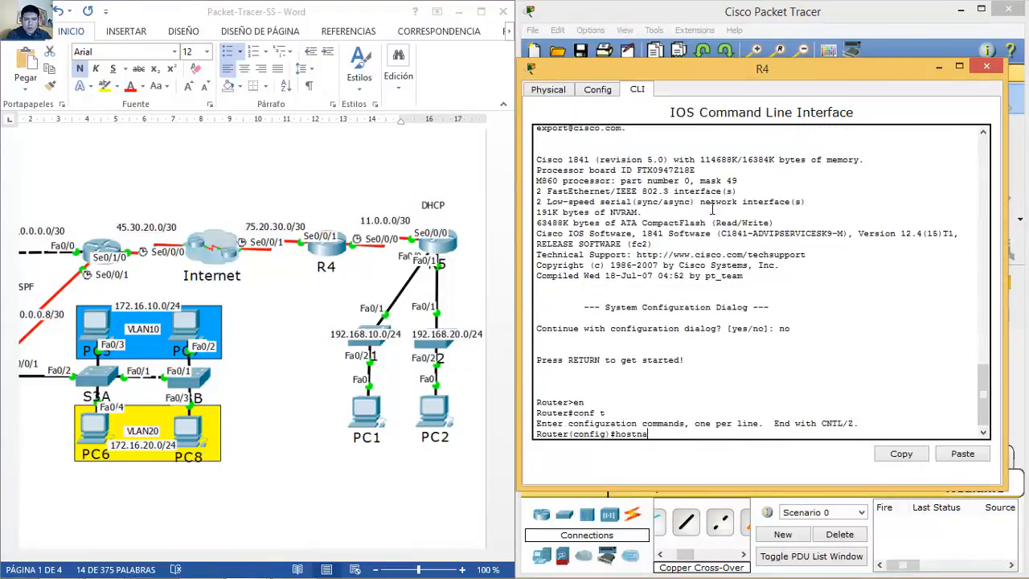
{"action": "type", "text": "me R4"}
{"action": "key", "text": "Return"}
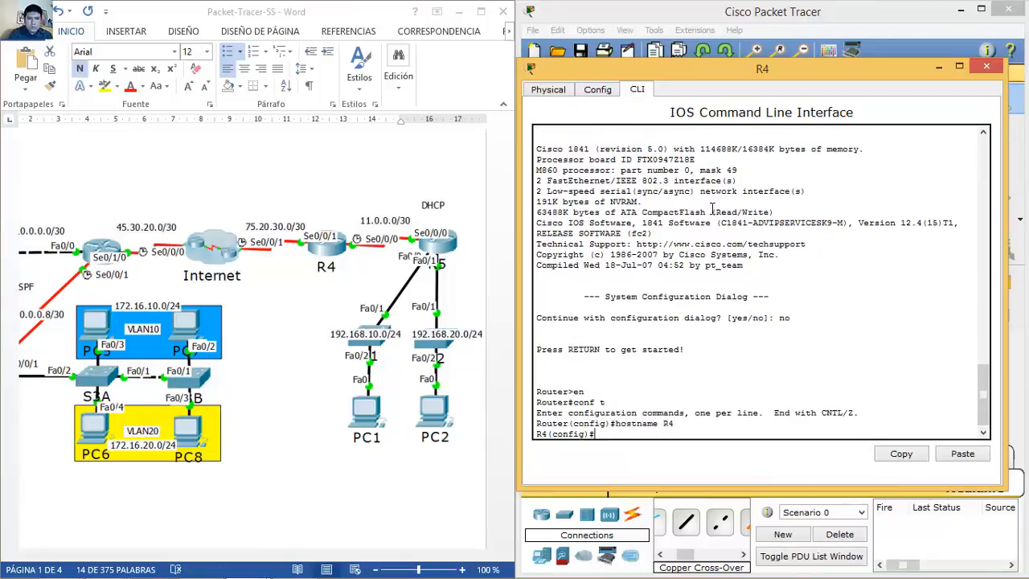
Step: Give serial 0/0/1 address 75.20.30.2/30 and enable it
{"action": "type", "text": "int s0/0"}
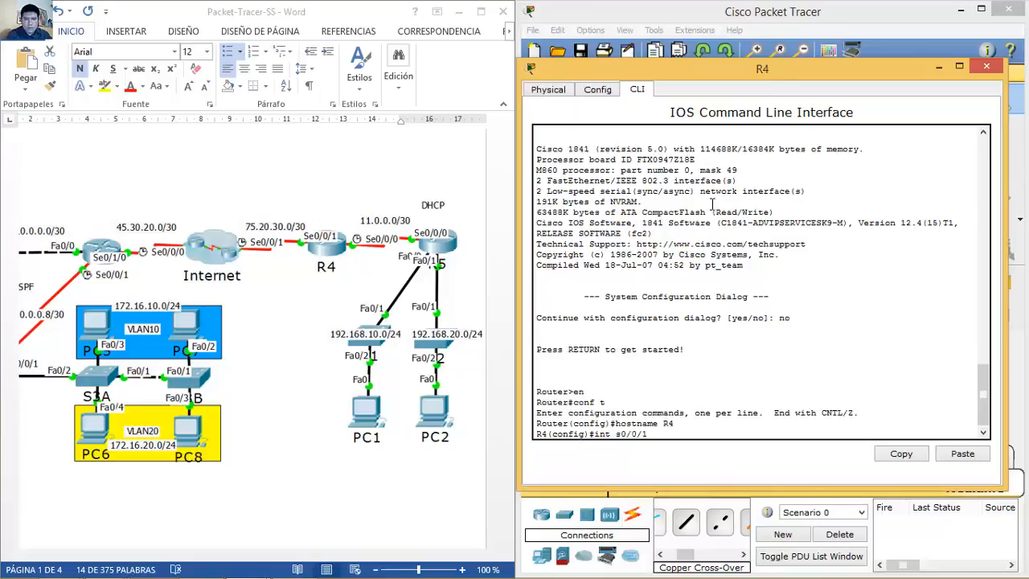
{"action": "type", "text": "/1"}
{"action": "key", "text": "Return"}
{"action": "type", "text": "ip address"}
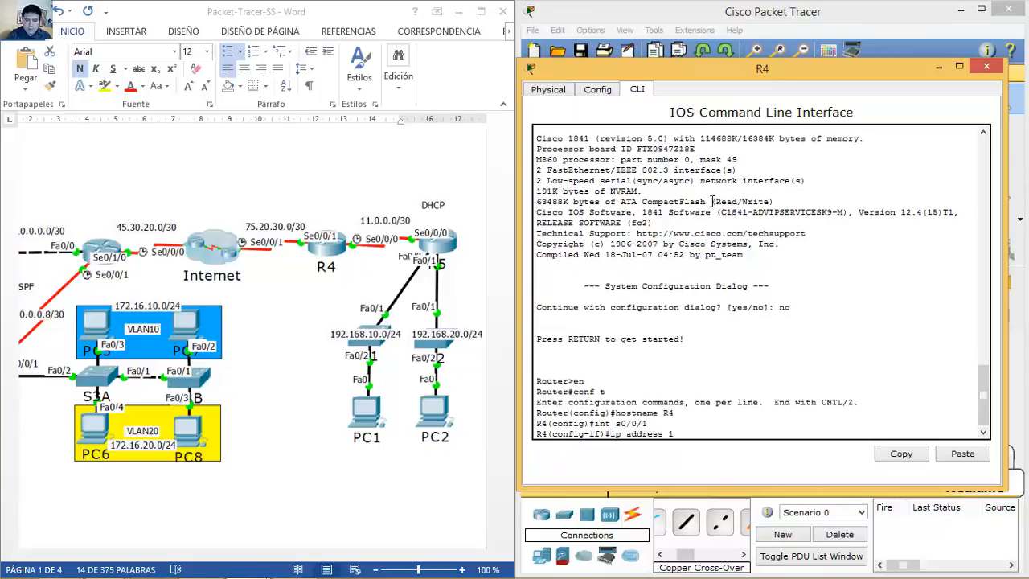
{"action": "type", "text": " 75.20.30.2"}
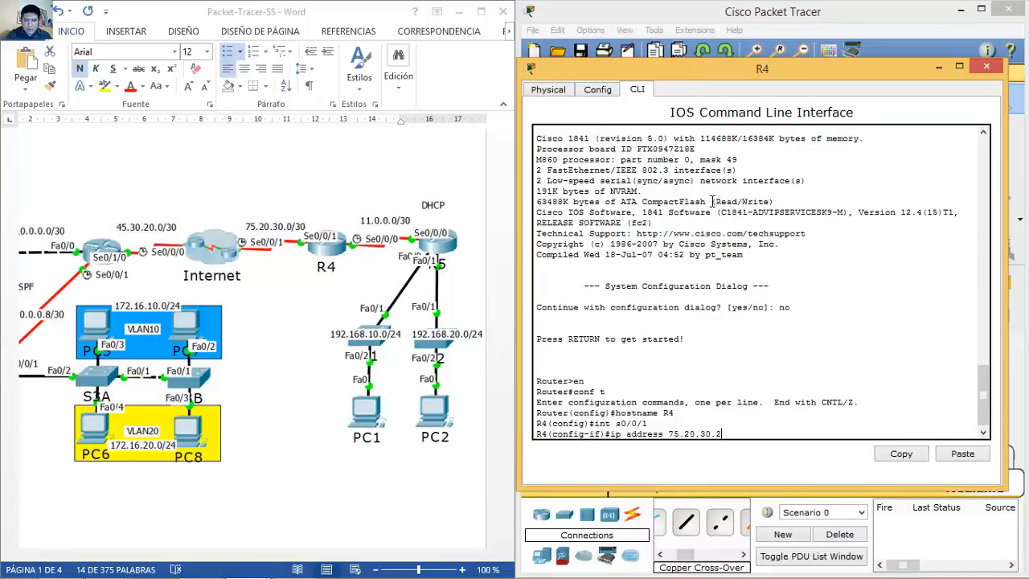
{"action": "type", "text": " 255.255.255.252"}
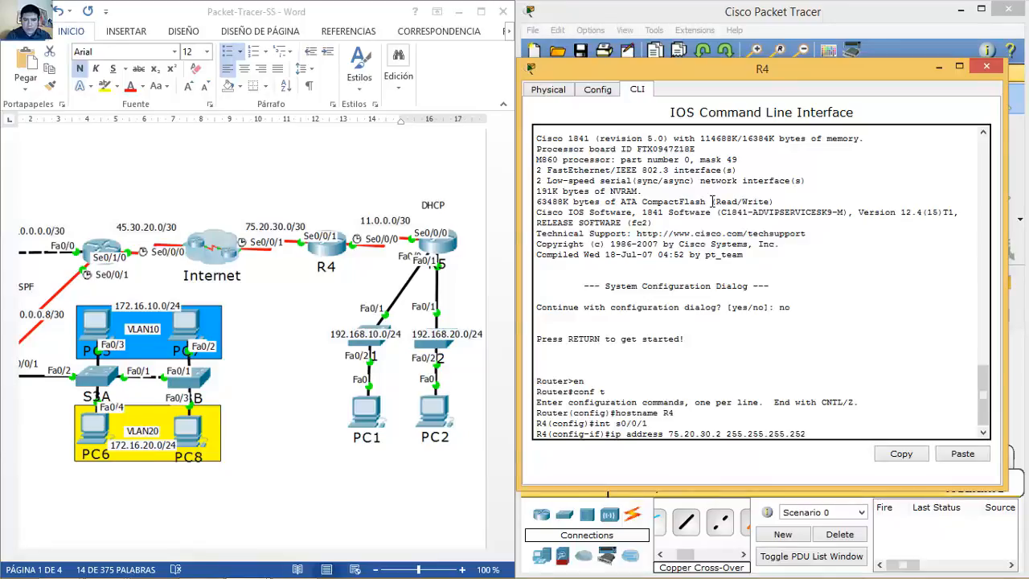
{"action": "key", "text": "Return"}
{"action": "type", "text": "no shutdown"}
{"action": "key", "text": "Return"}
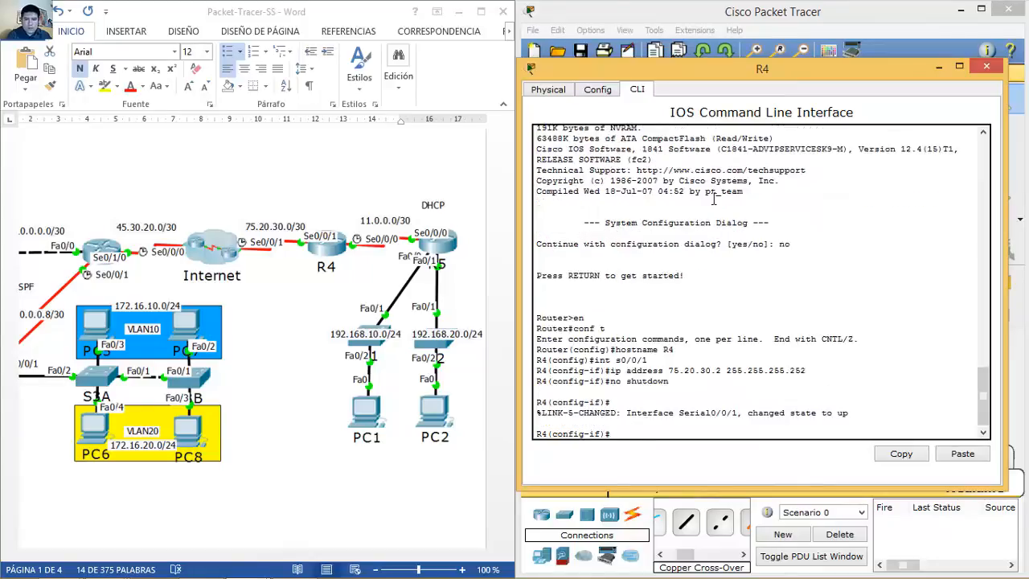
Step: Give serial 0/0/0 address 11.0.0.1/30, clock rate 4000000, enable it, and close R4's window
{"action": "key", "text": "Up"}
{"action": "key", "text": "Up"}
{"action": "key", "text": "Up"}
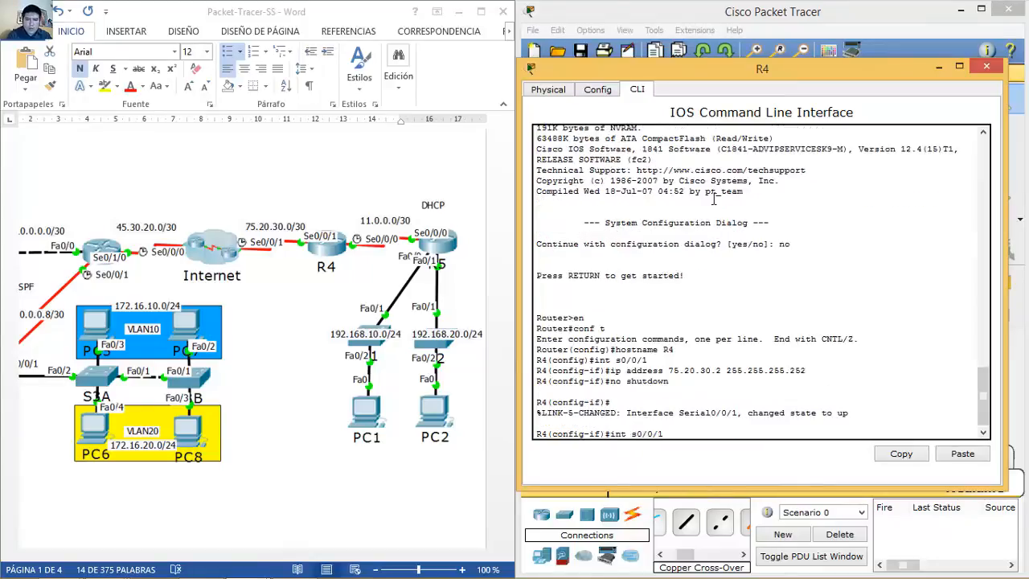
{"action": "key", "text": "BackSpace"}
{"action": "type", "text": "0/0"}
{"action": "key", "text": "Return"}
{"action": "type", "text": "ip address"}
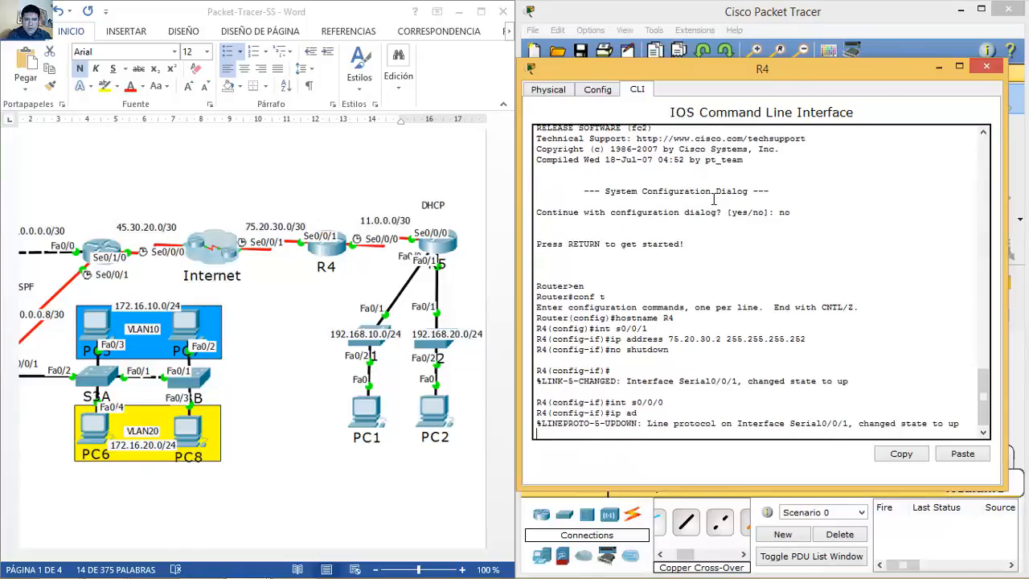
{"action": "key", "text": "BackSpace"}
{"action": "key", "text": "BackSpace"}
{"action": "key", "text": "BackSpace"}
{"action": "key", "text": "BackSpace"}
{"action": "key", "text": "BackSpace"}
{"action": "key", "text": "BackSpace"}
{"action": "key", "text": "BackSpace"}
{"action": "key", "text": "BackSpace"}
{"action": "key", "text": "BackSpace"}
{"action": "key", "text": "BackSpace"}
{"action": "type", "text": "i"}
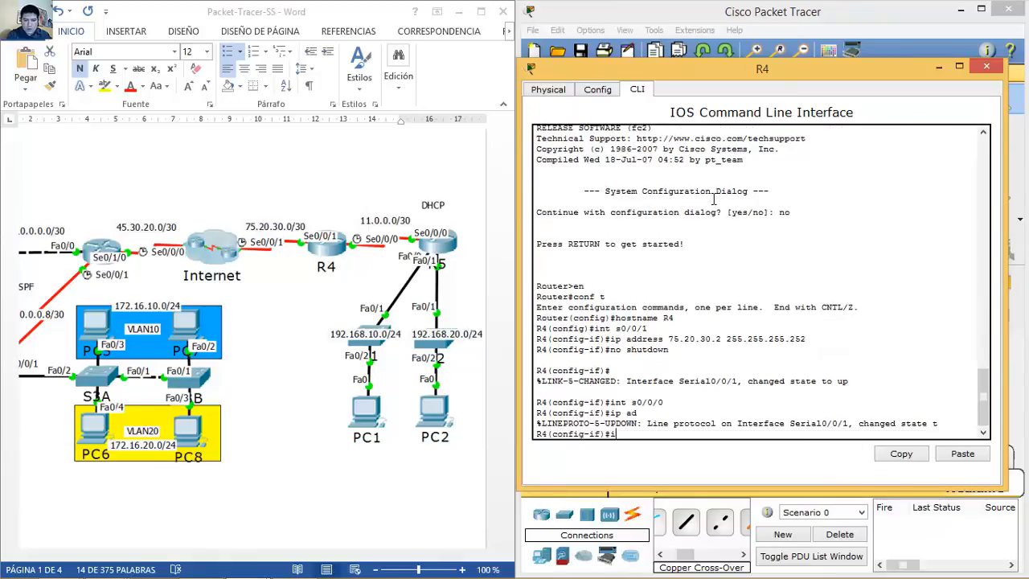
{"action": "type", "text": "p address 11.0.0.0"}
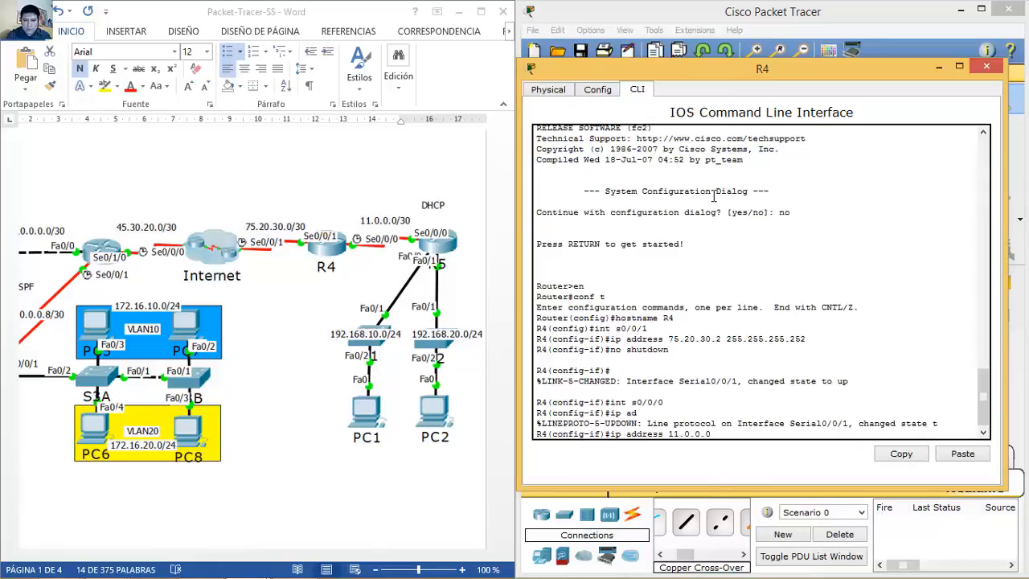
{"action": "key", "text": "BackSpace"}
{"action": "type", "text": "1 255.255.255.252"}
{"action": "key", "text": "Return"}
{"action": "type", "text": "clok"}
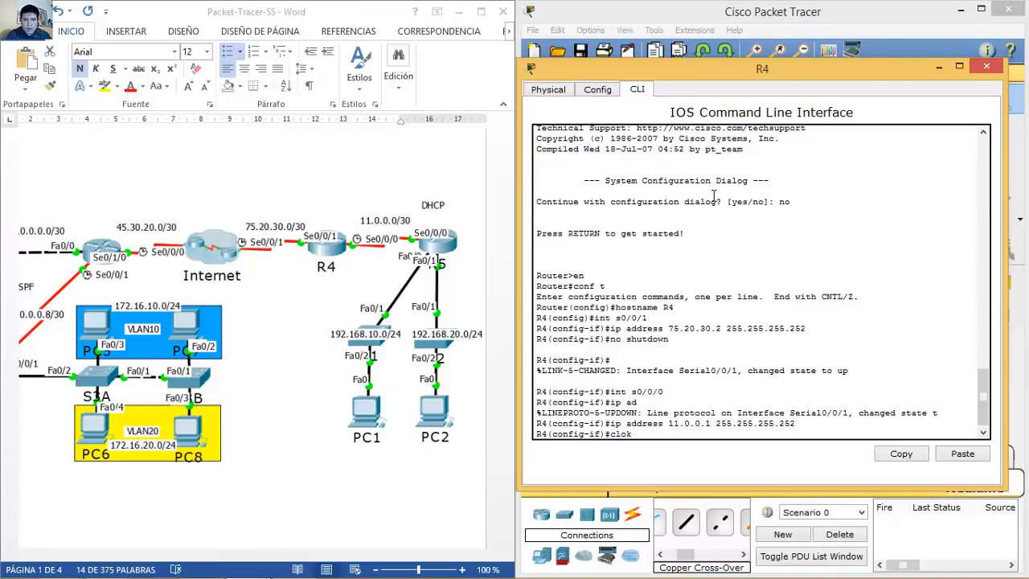
{"action": "key", "text": "BackSpace"}
{"action": "type", "text": "ck rate 4000000"}
{"action": "key", "text": "Return"}
{"action": "type", "text": "no sh"}
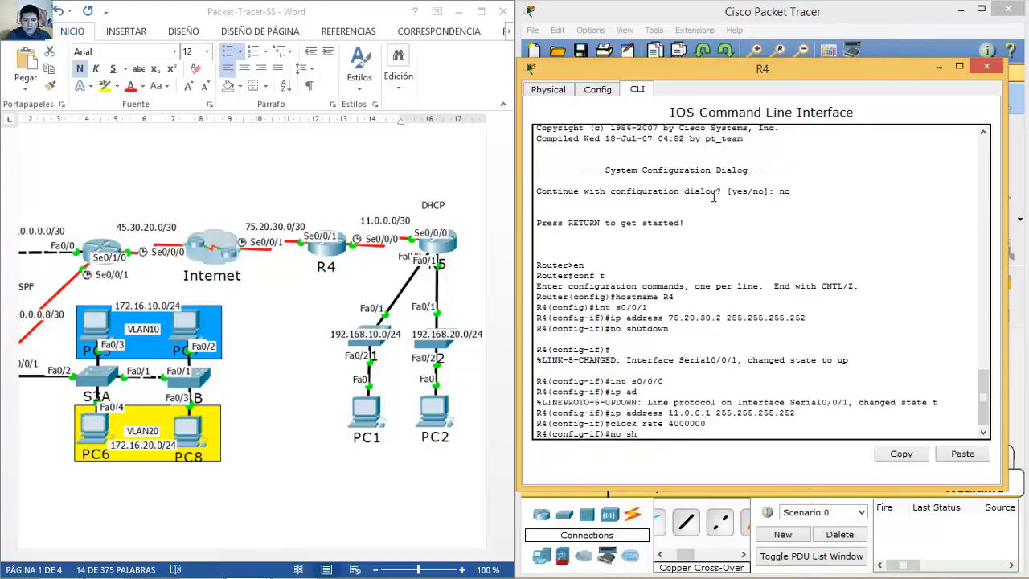
{"action": "type", "text": "utcown"}
{"action": "key", "text": "Return"}
{"action": "key", "text": "Return"}
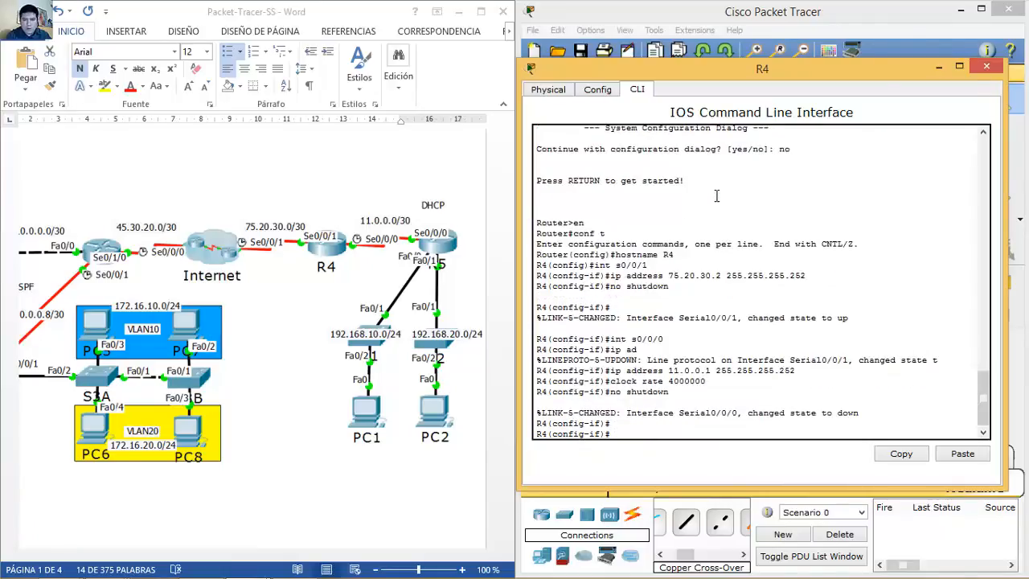
{"action": "left_click", "coordinate": [988, 67]}
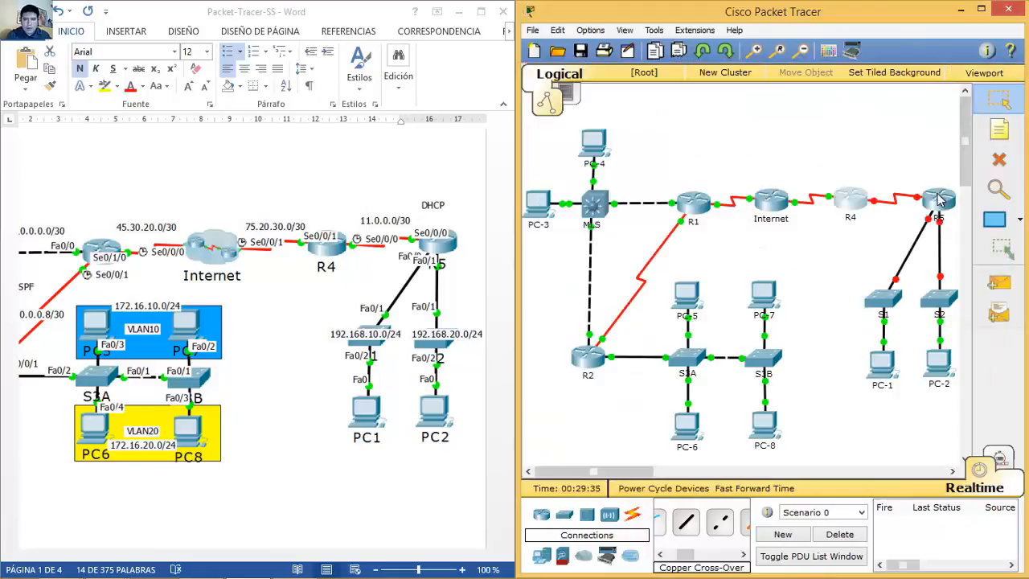
Step: Open the router's CLI, skip the setup dialog and set hostname R5
{"action": "left_click", "coordinate": [939, 201]}
{"action": "left_click_drag", "start_coordinate": [609, 105], "coordinate": [874, 110]}
{"action": "left_click", "coordinate": [658, 125]}
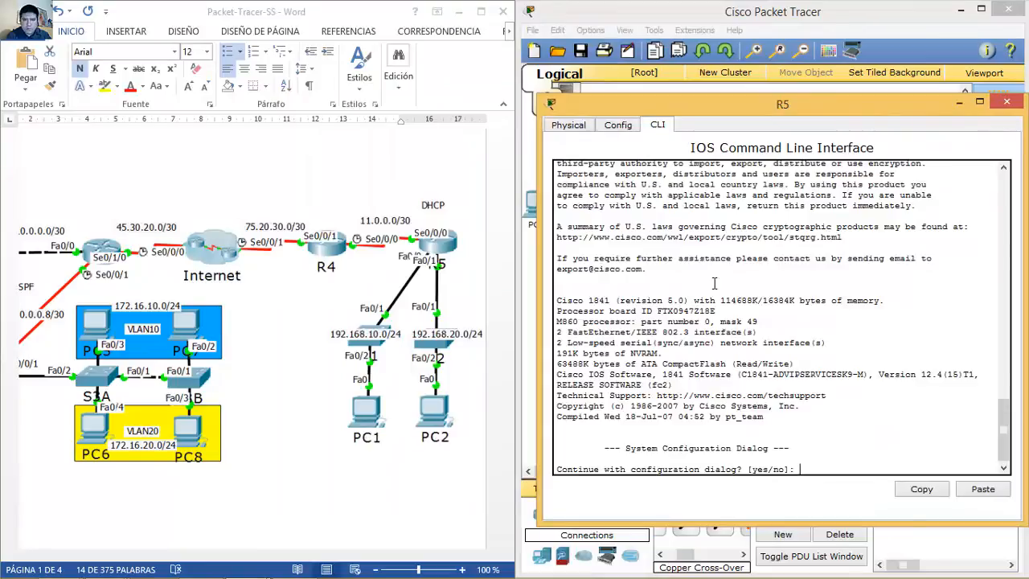
{"action": "type", "text": "no"}
{"action": "key", "text": "Return"}
{"action": "key", "text": "Return"}
{"action": "type", "text": "en"}
{"action": "key", "text": "Return"}
{"action": "type", "text": "conf t"}
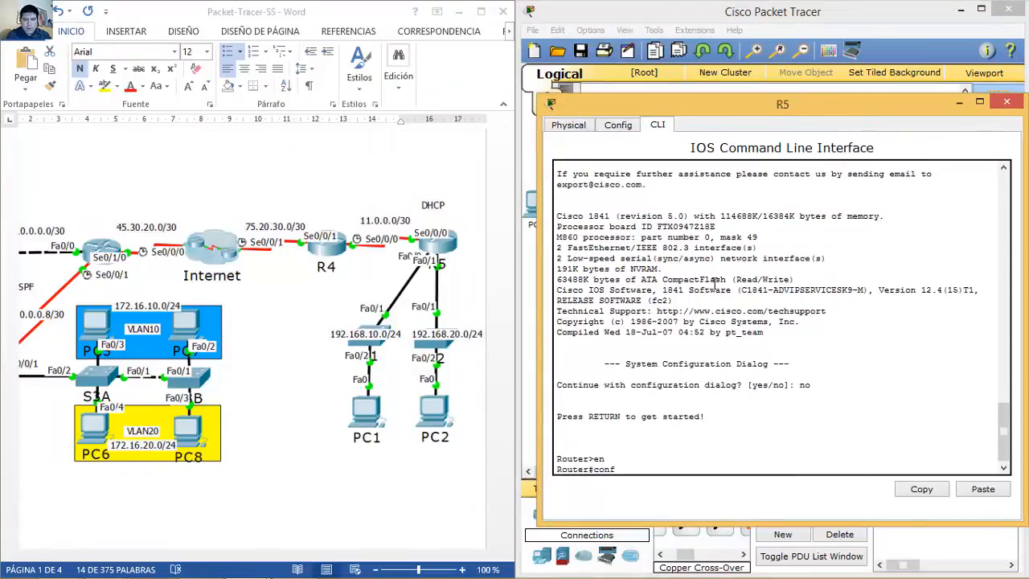
{"action": "key", "text": "Return"}
{"action": "type", "text": "hostname R5"}
{"action": "key", "text": "Return"}
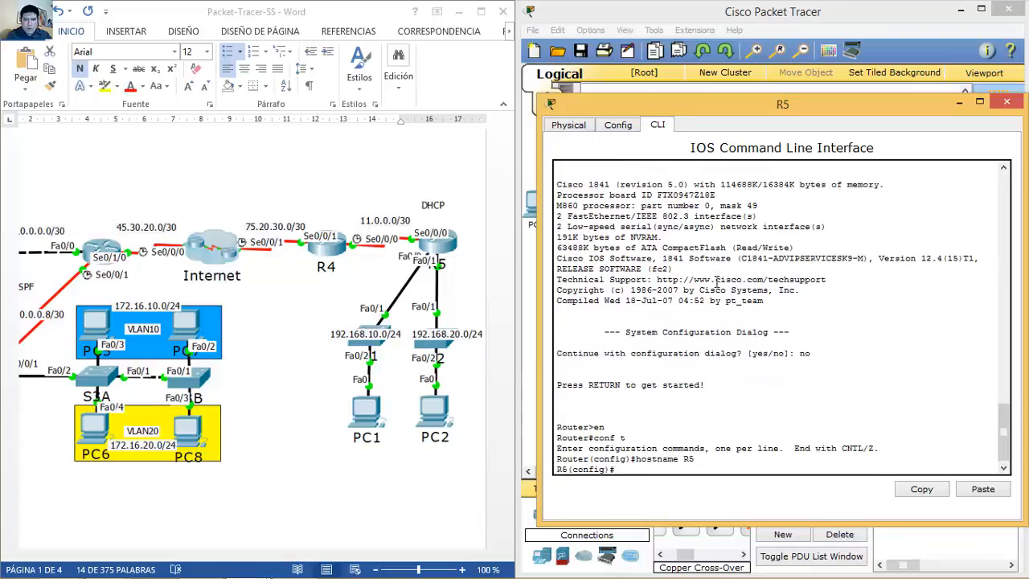
Step: Give serial 0/0/0 address 11.0.0.2/30 and enable it
{"action": "type", "text": "int s0/0/0/0"}
{"action": "key", "text": "Return"}
{"action": "type", "text": "ip address 11.0.0."}
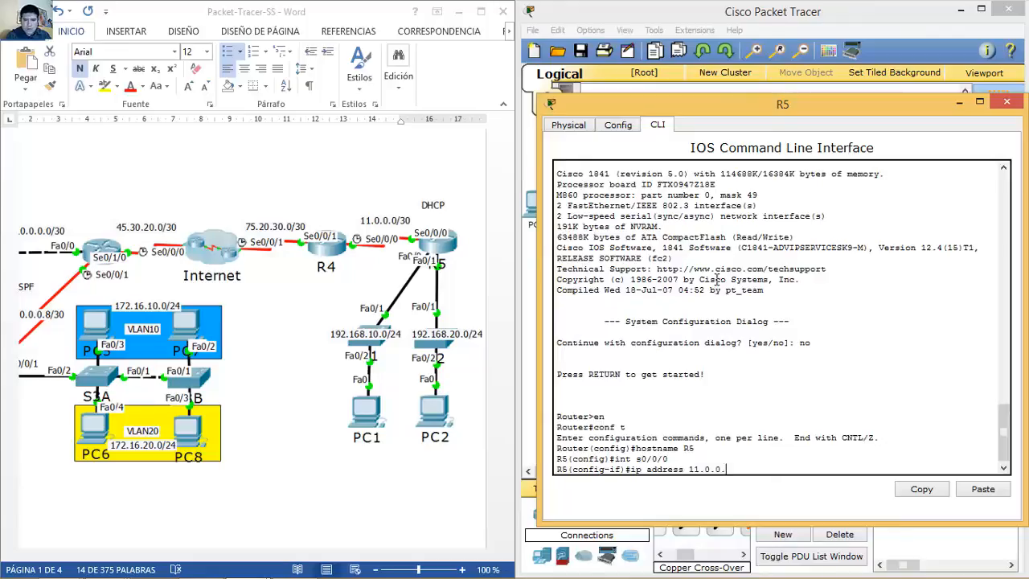
{"action": "type", "text": "2 255.255.255.252"}
{"action": "key", "text": "Return"}
{"action": "type", "text": "no shutdown"}
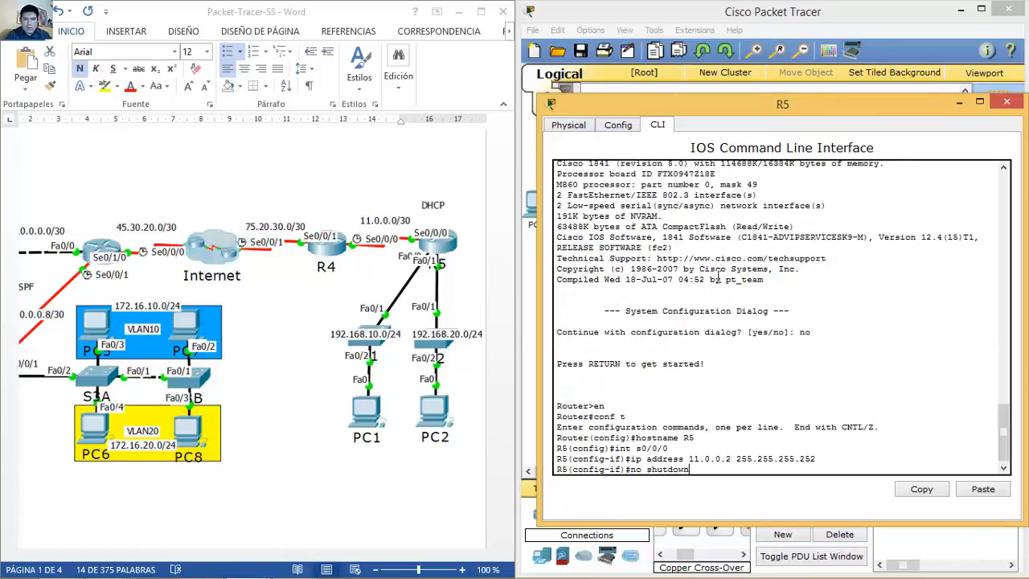
{"action": "key", "text": "Return"}
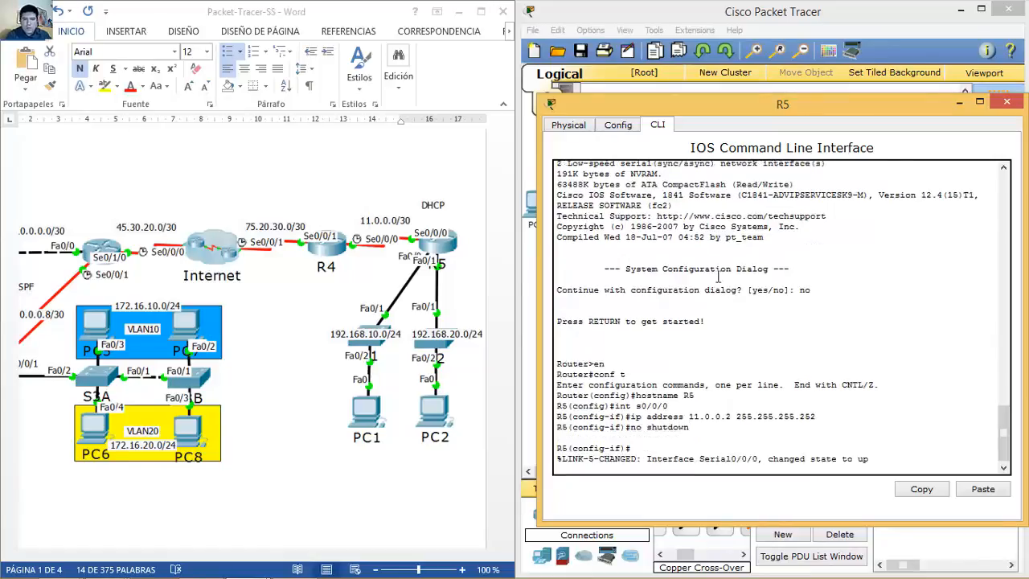
Step: Give FastEthernet 0/1 address 192.168.20.1/24 and enable it
{"action": "type", "text": "int f0/1"}
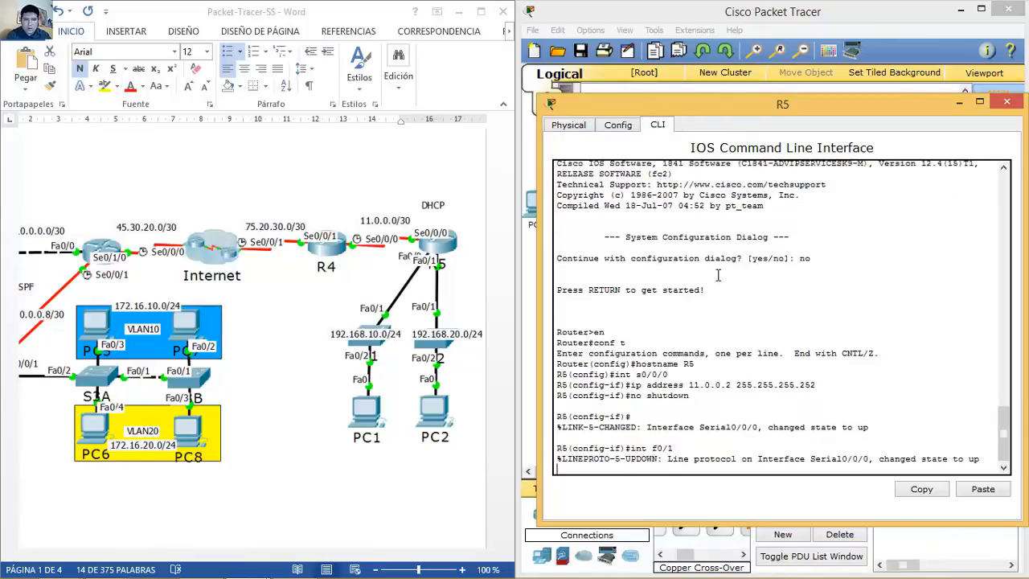
{"action": "key", "text": "Return"}
{"action": "key", "text": "Up"}
{"action": "key", "text": "Return"}
{"action": "key", "text": "Return"}
{"action": "type", "text": "ip address 192.168.2"}
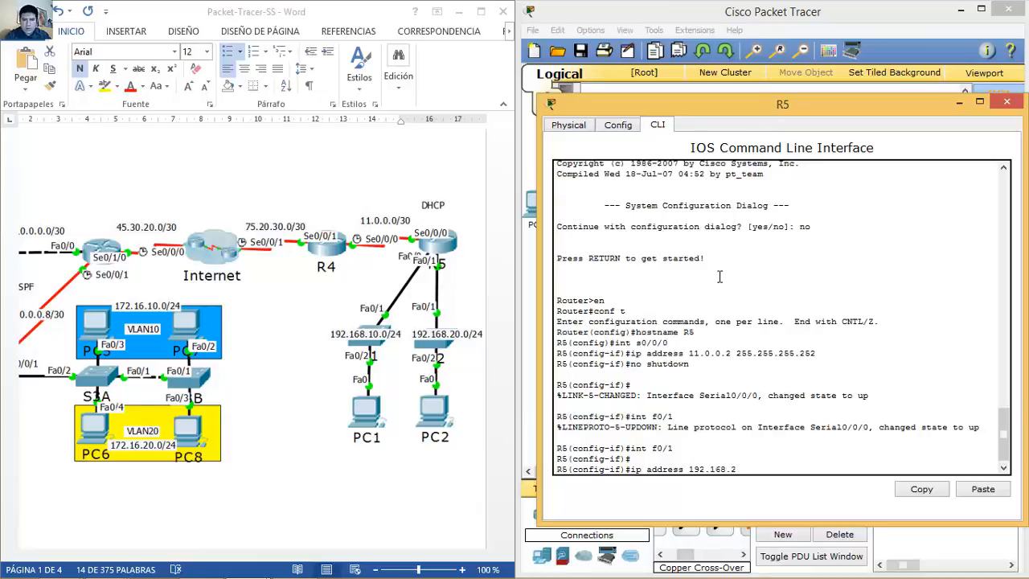
{"action": "type", "text": "0.1 255.255.255."}
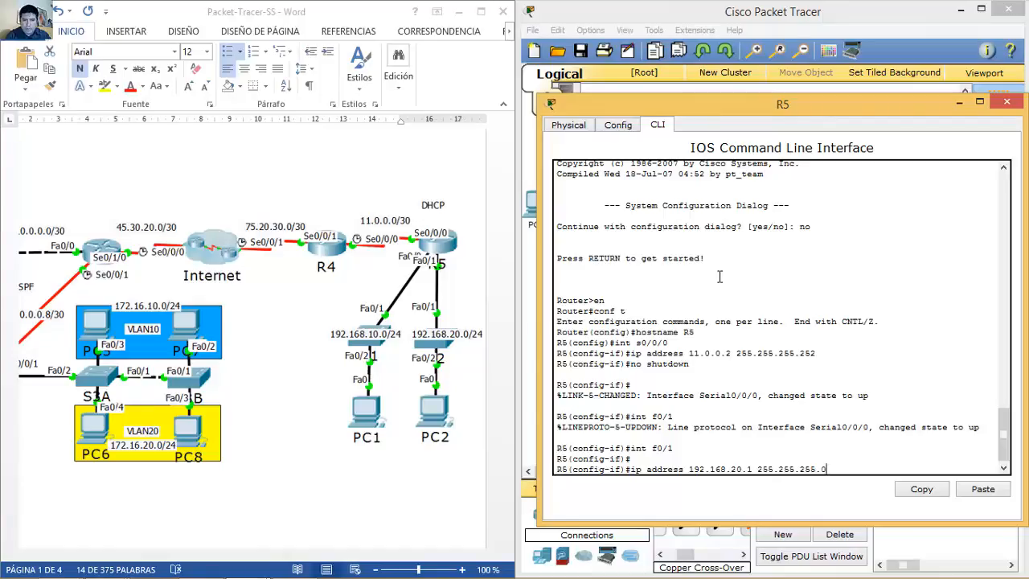
{"action": "type", "text": "0"}
{"action": "key", "text": "Return"}
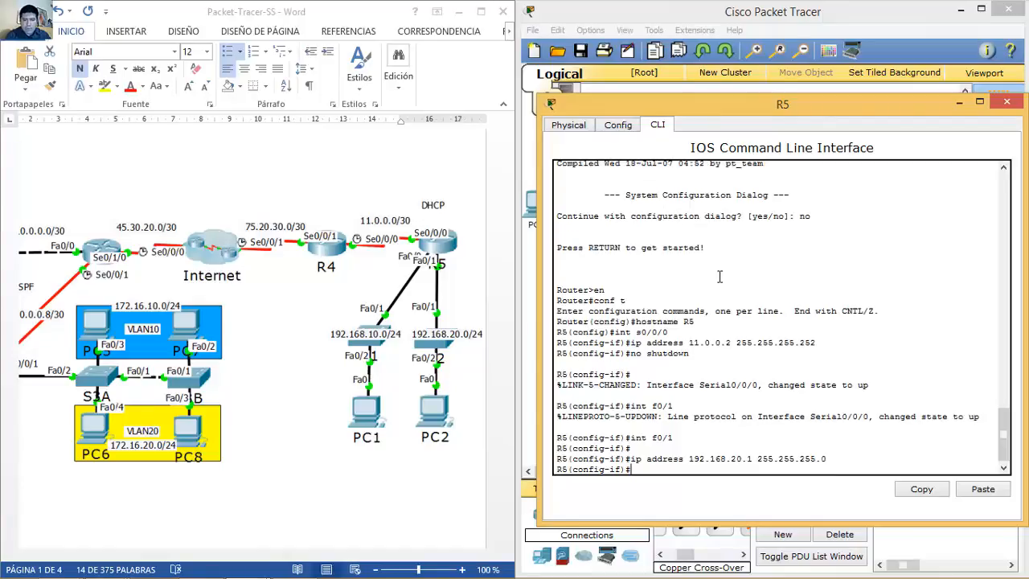
{"action": "type", "text": "no shutdown"}
{"action": "key", "text": "Return"}
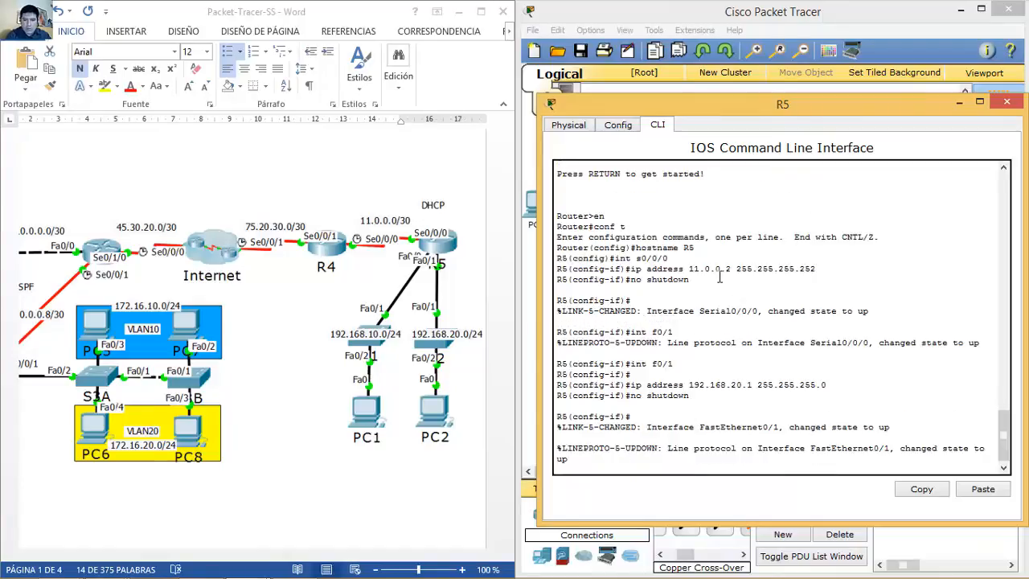
Step: Give FastEthernet 0/0 address 192.168.10.1/24 and enable it
{"action": "type", "text": "int f0/1"}
{"action": "key", "text": "BackSpace"}
{"action": "type", "text": "0"}
{"action": "key", "text": "Return"}
{"action": "key", "text": "Return"}
{"action": "key", "text": "Up"}
{"action": "key", "text": "Up"}
{"action": "key", "text": "Up"}
{"action": "key", "text": "Up"}
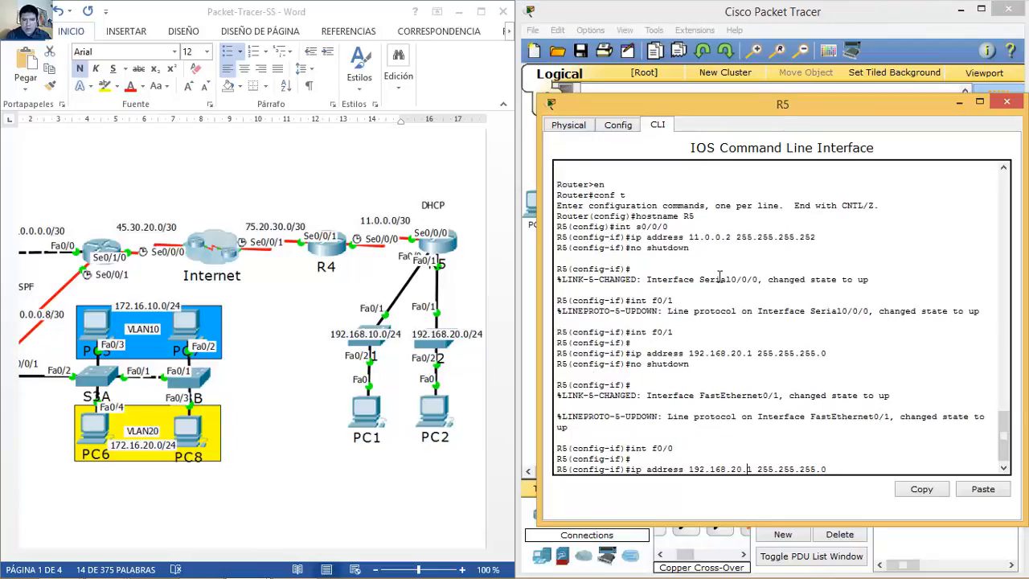
{"action": "key", "text": "BackSpace"}
{"action": "type", "text": "1"}
{"action": "key", "text": "Return"}
{"action": "key", "text": "Up"}
{"action": "key", "text": "Up"}
{"action": "key", "text": "Up"}
{"action": "key", "text": "Return"}
{"action": "key", "text": "Return"}
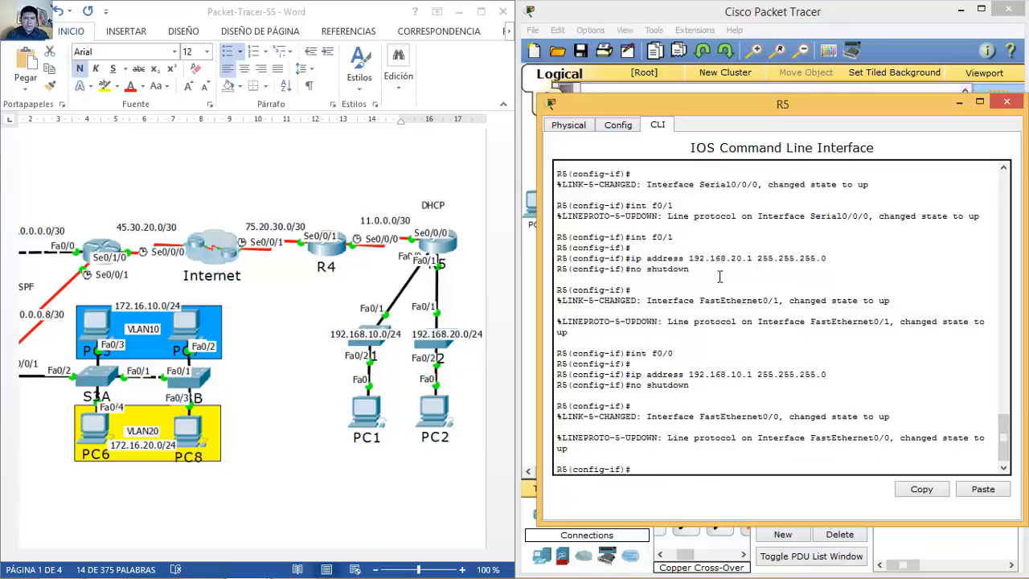
Step: Close R5's window and put S3A's CLI into global configuration mode
{"action": "left_click", "coordinate": [1007, 102]}
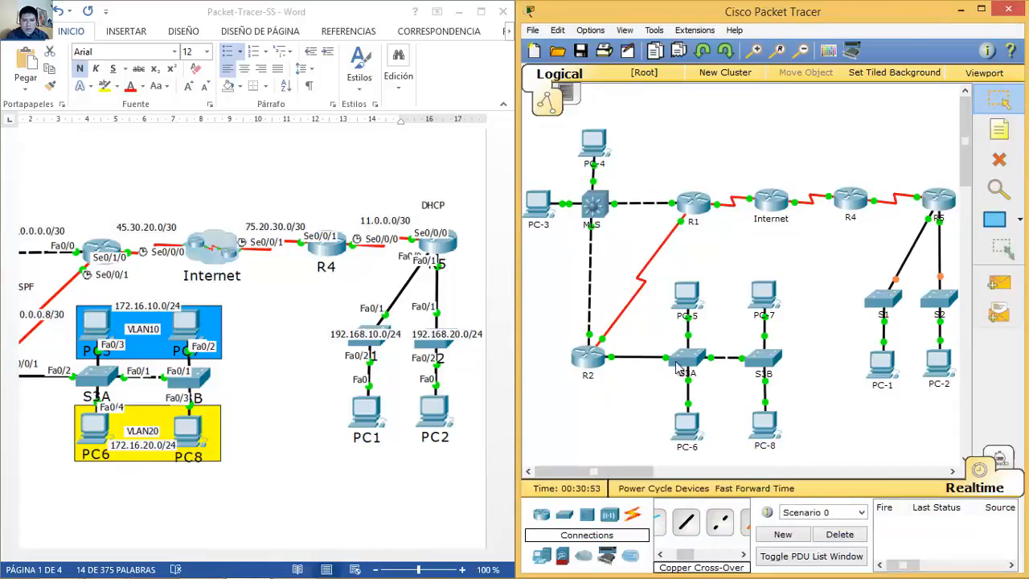
{"action": "mouse_move", "coordinate": [692, 339]}
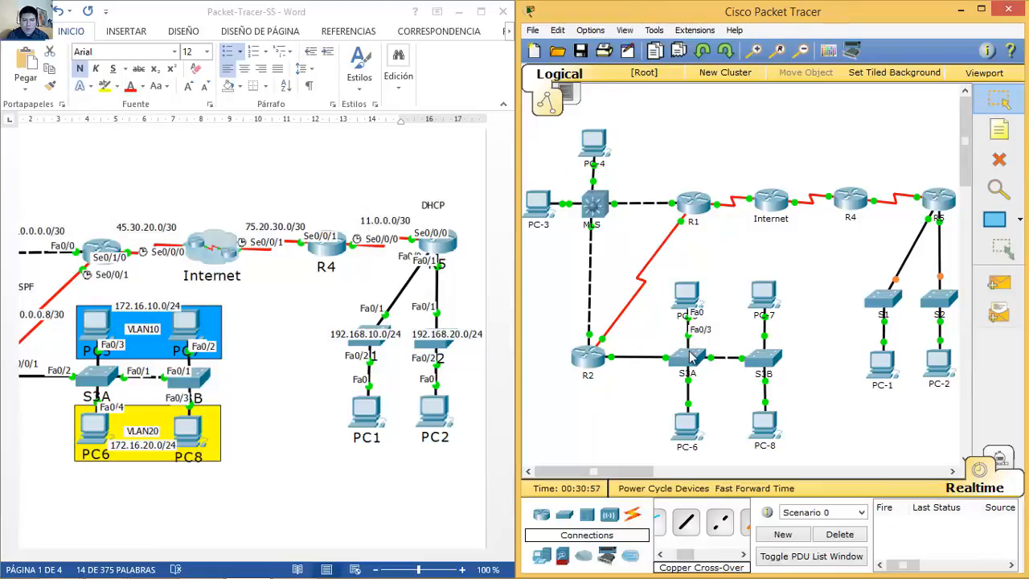
{"action": "left_click", "coordinate": [688, 356]}
{"action": "left_click_drag", "start_coordinate": [605, 104], "coordinate": [816, 104]}
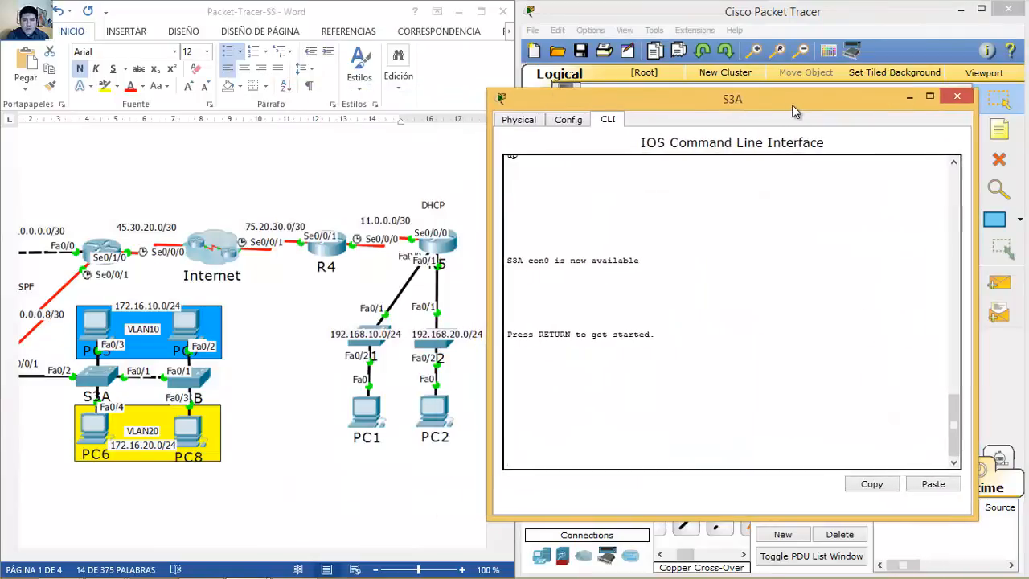
{"action": "key", "text": "Return"}
{"action": "type", "text": "en"}
{"action": "key", "text": "Return"}
{"action": "type", "text": "conf t"}
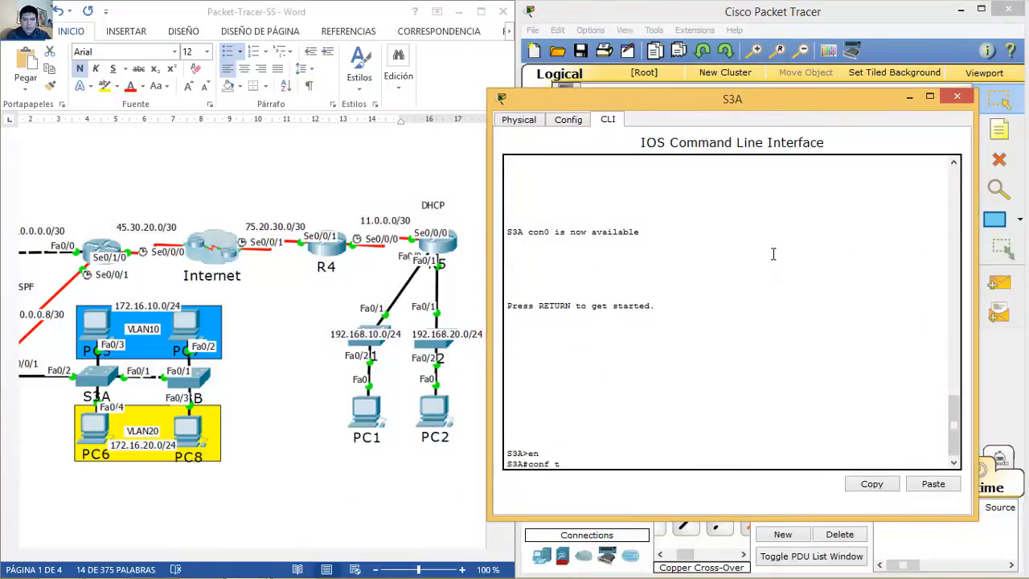
{"action": "key", "text": "Return"}
Step: Make S3A port Fa0/3 an access port in VLAN 10
{"action": "type", "text": "int f0/3"}
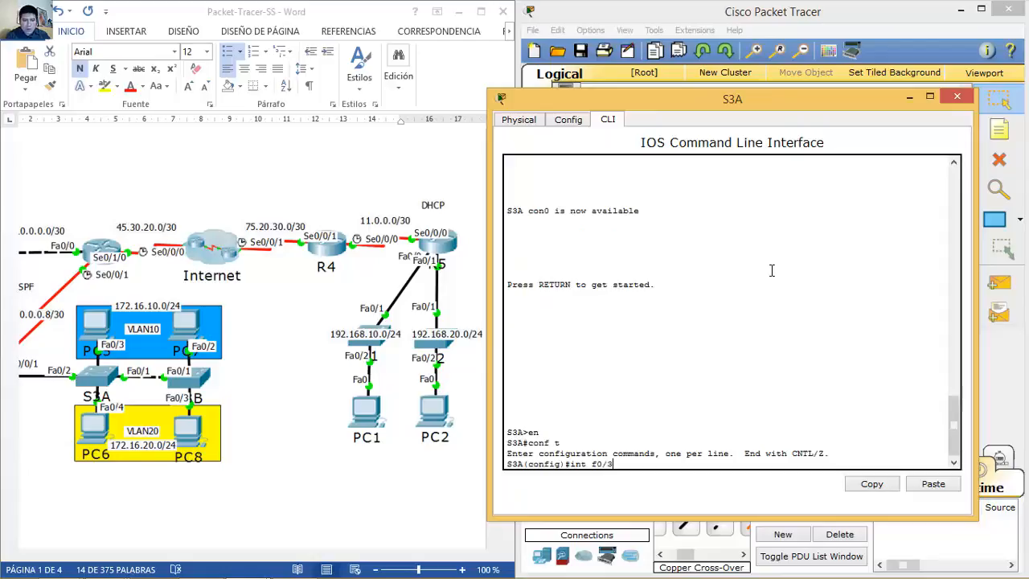
{"action": "key", "text": "Return"}
{"action": "type", "text": "sw"}
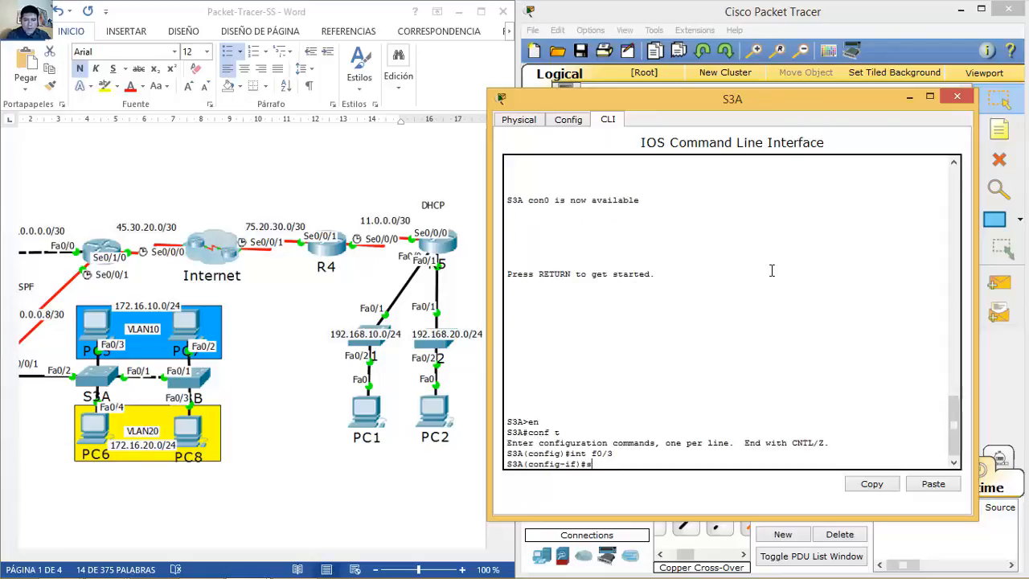
{"action": "key", "text": "Tab"}
{"action": "type", "text": "mode ac"}
{"action": "type", "text": "cess"}
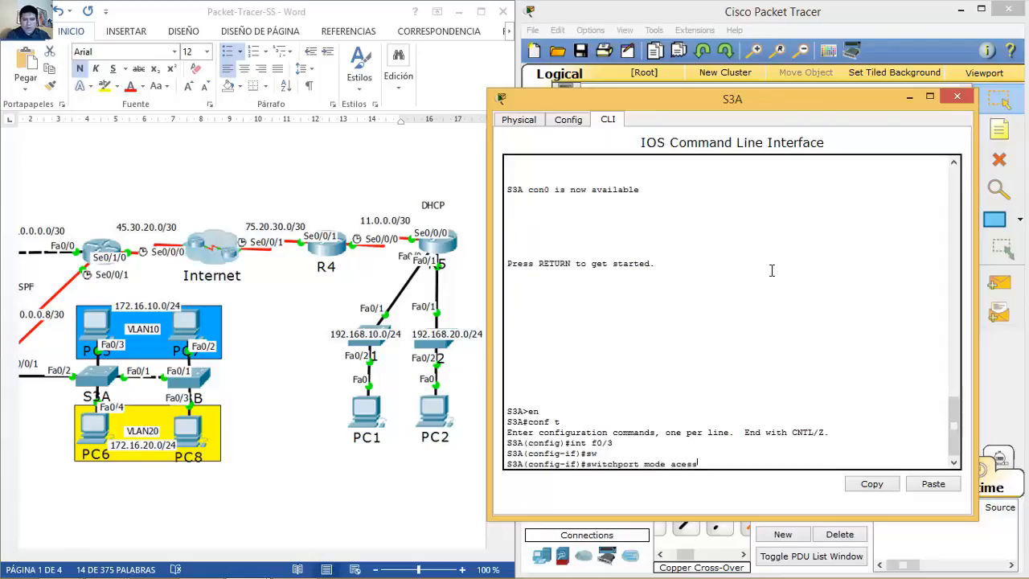
{"action": "key", "text": "Return"}
{"action": "key", "text": "Up"}
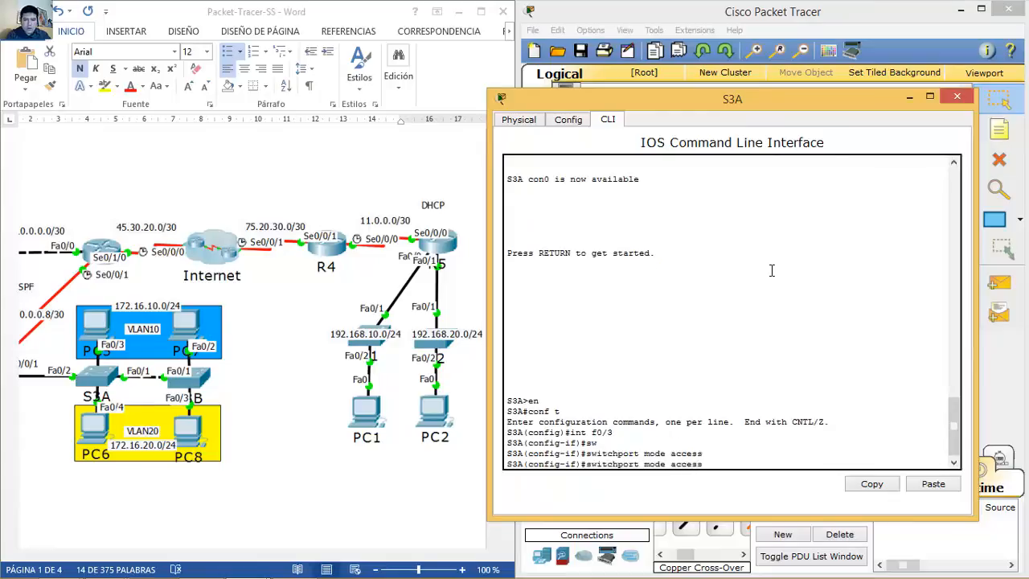
{"action": "key", "text": "BackSpace"}
{"action": "key", "text": "BackSpace"}
{"action": "key", "text": "BackSpace"}
{"action": "key", "text": "BackSpace"}
{"action": "key", "text": "BackSpace"}
{"action": "type", "text": "vlan 10"}
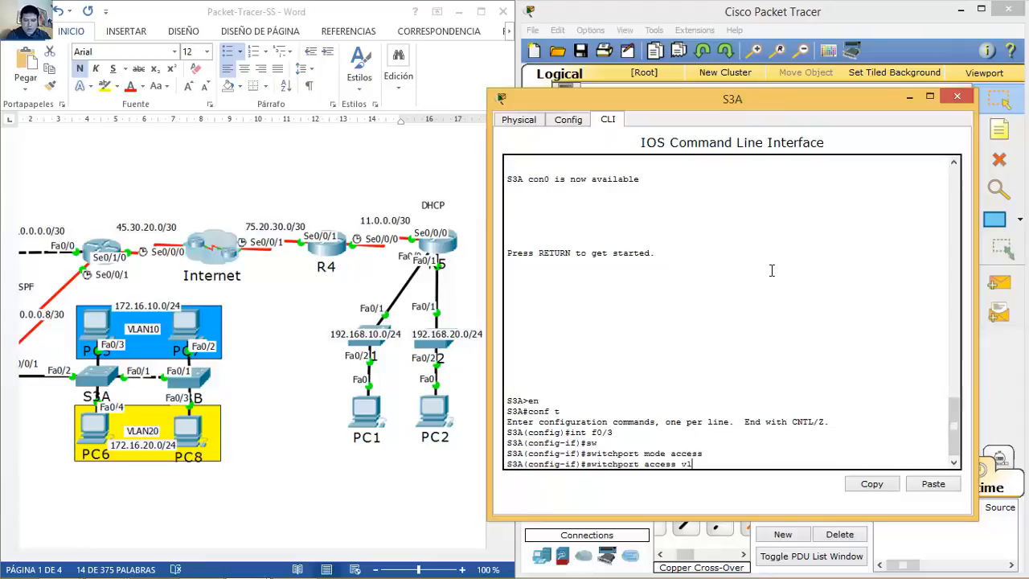
{"action": "key", "text": "Return"}
{"action": "key", "text": "Return"}
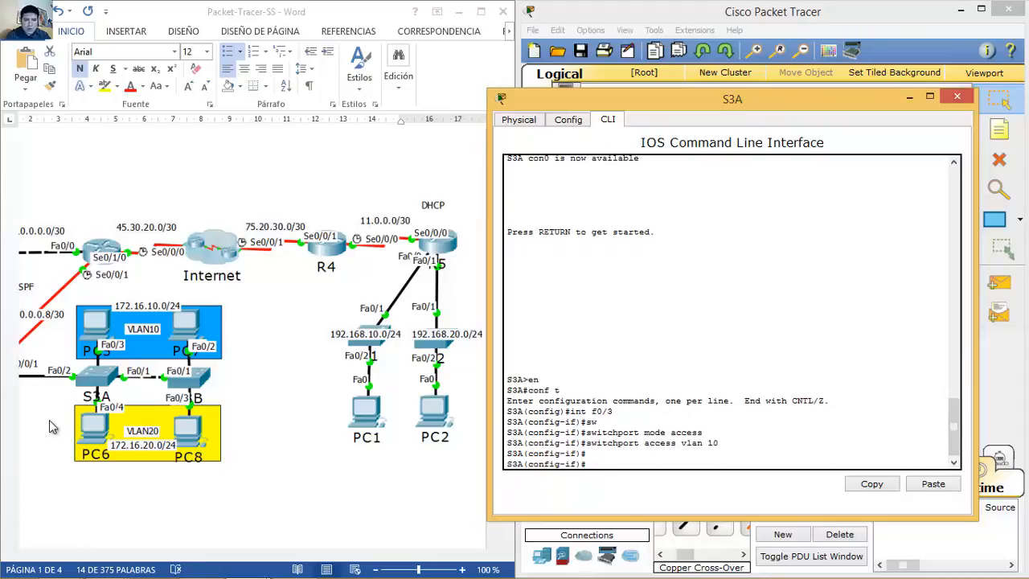
Step: Make S3A port Fa0/4 an access port in VLAN 20 and close the S3A window
{"action": "type", "text": "int f0/"}
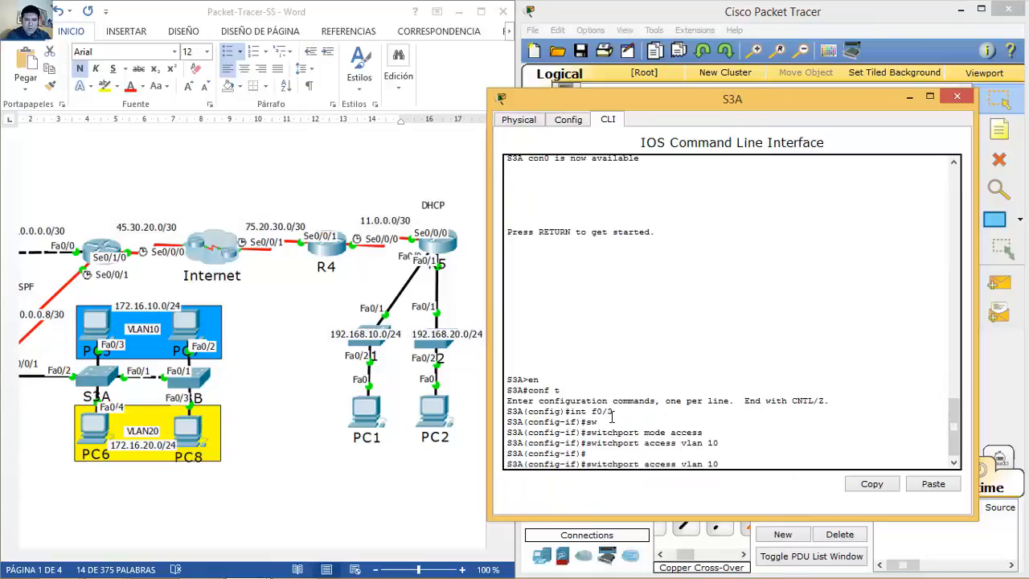
{"action": "type", "text": "switchport mode access"}
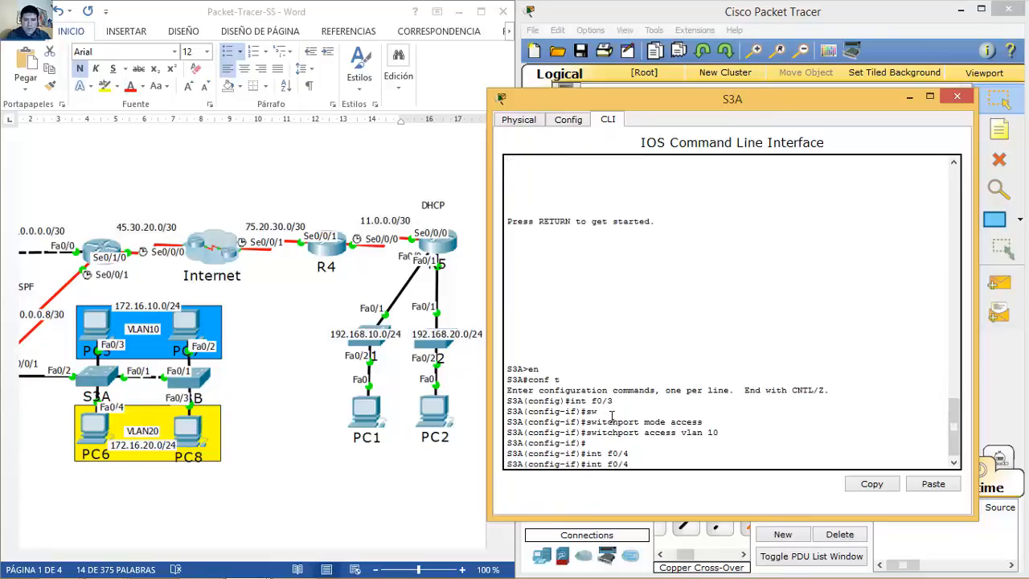
{"action": "key", "text": "Return"}
{"action": "key", "text": "Up"}
{"action": "key", "text": "Up"}
{"action": "key", "text": "Up"}
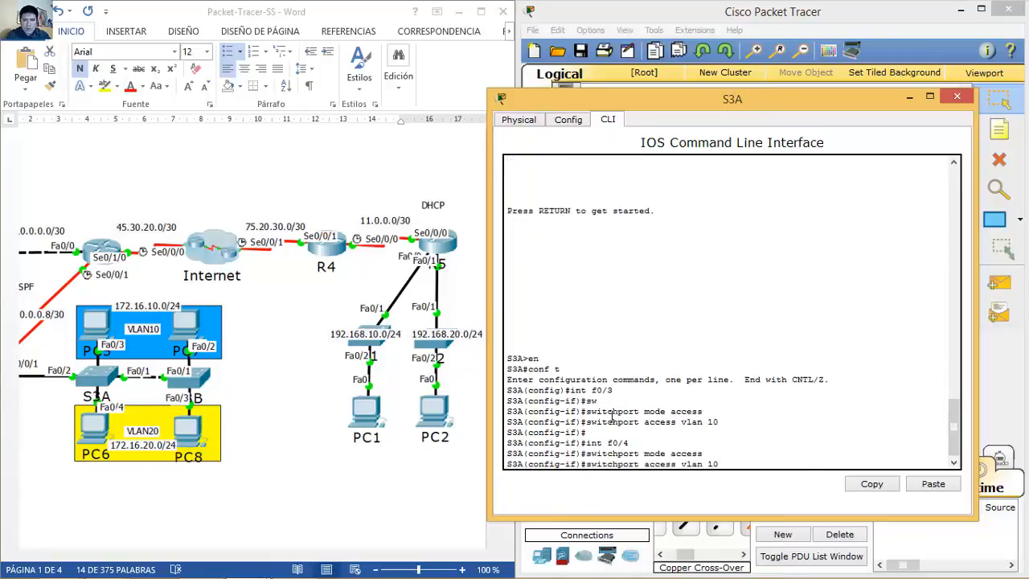
{"action": "key", "text": "Return"}
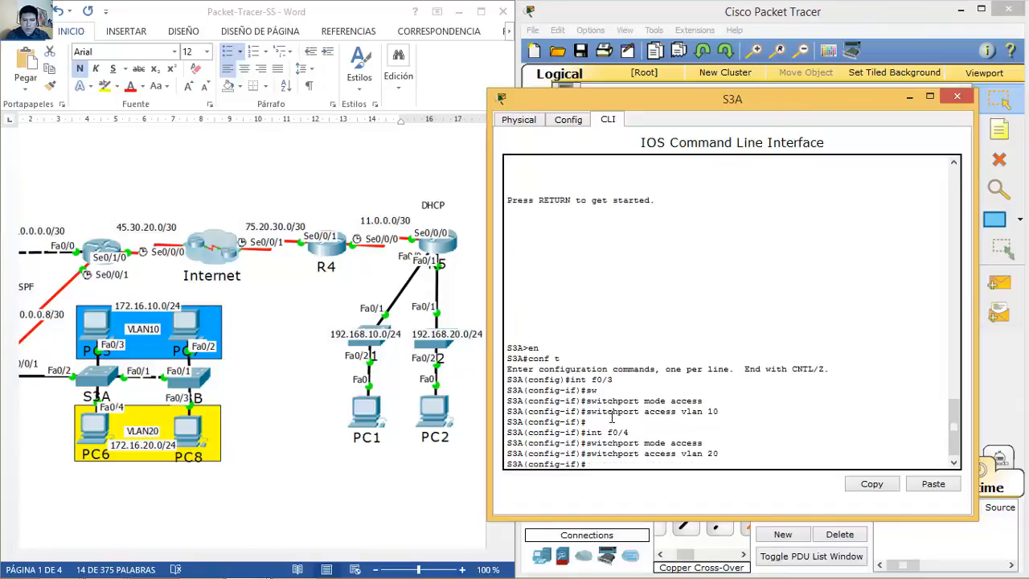
{"action": "left_click", "coordinate": [957, 97]}
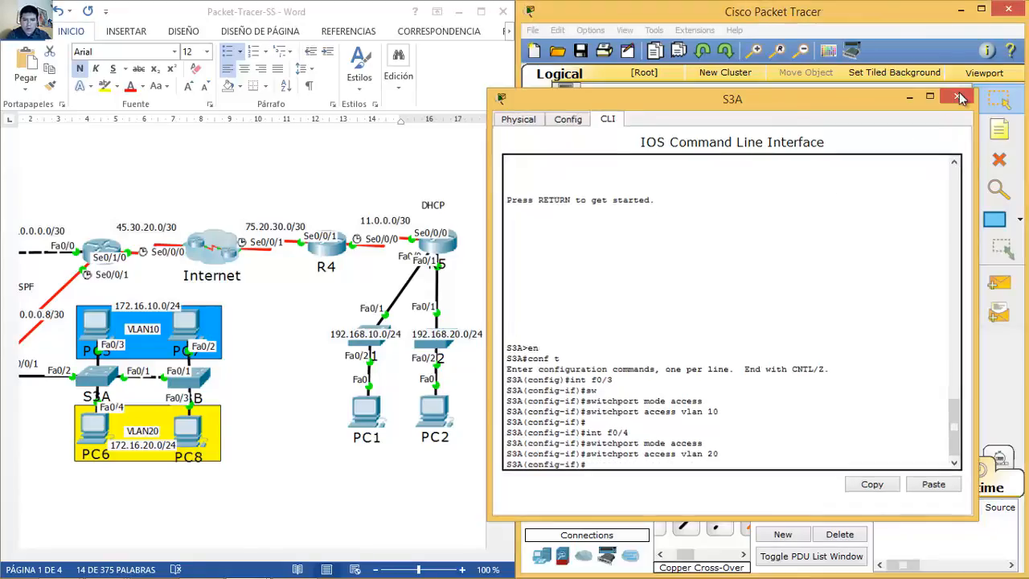
Step: Put S3B's CLI into global configuration mode with en and conf t
{"action": "left_click", "coordinate": [764, 358]}
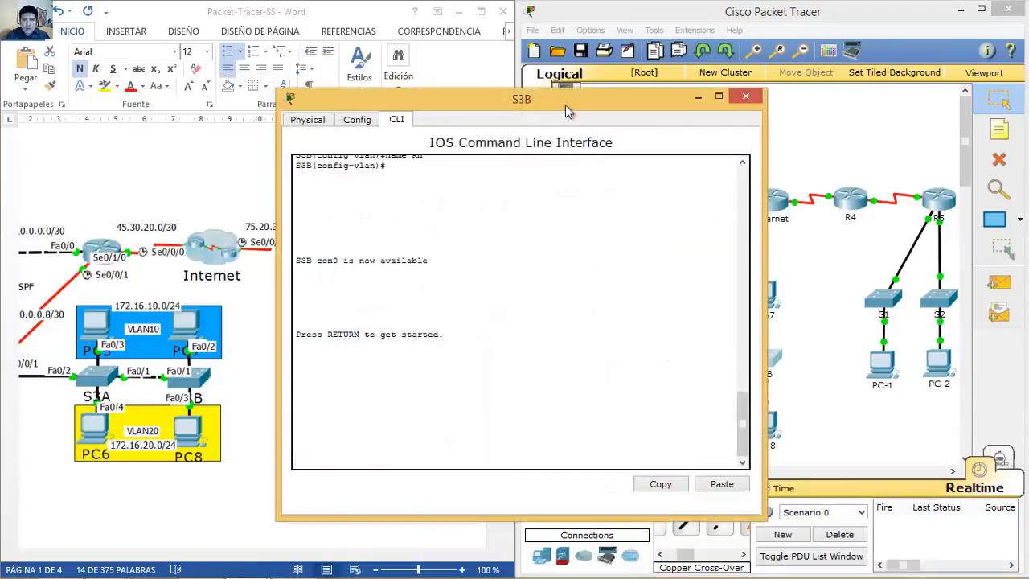
{"action": "left_click_drag", "start_coordinate": [583, 100], "coordinate": [828, 78]}
{"action": "key", "text": "Return"}
{"action": "type", "text": "en"}
{"action": "key", "text": "Return"}
{"action": "type", "text": "conf t"}
{"action": "key", "text": "Return"}
Step: Make S3B port Fa0/2 an access port in VLAN 10
{"action": "type", "text": "int "}
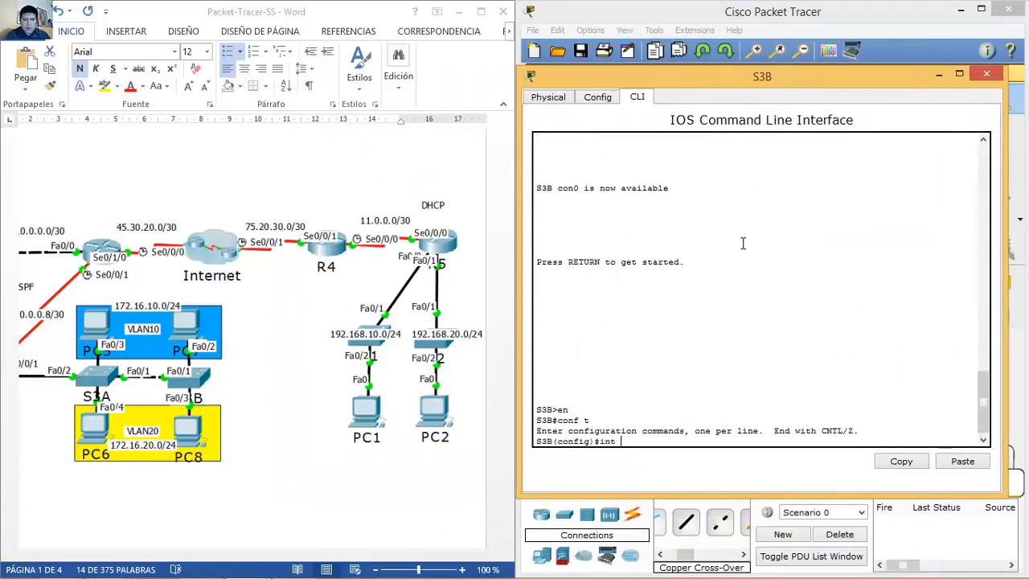
{"action": "type", "text": "fa0/2"}
{"action": "key", "text": "Return"}
{"action": "type", "text": "se"}
{"action": "key", "text": "Tab"}
{"action": "type", "text": "wit"}
{"action": "key", "text": "Tab"}
{"action": "type", "text": "mode aces"}
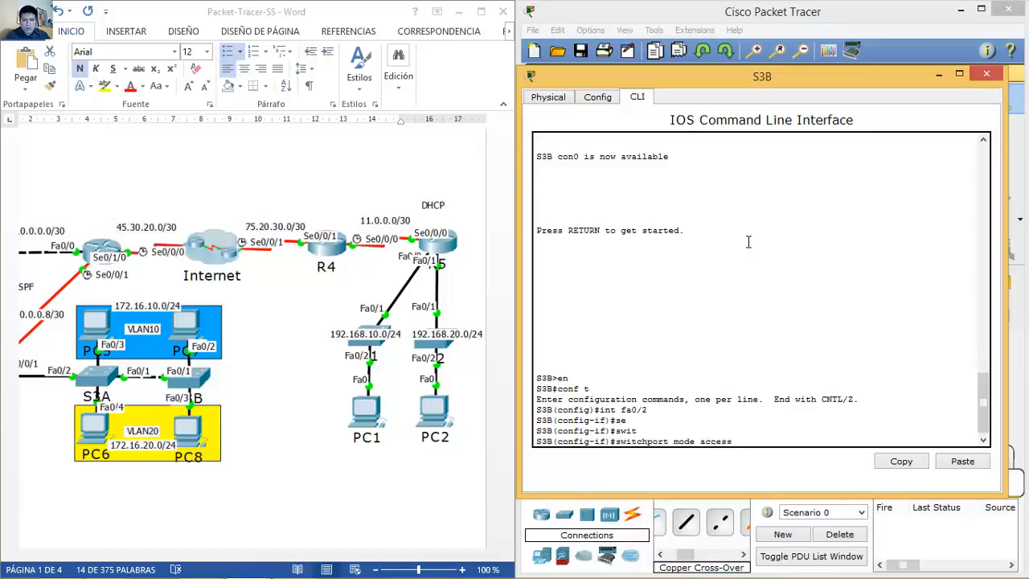
{"action": "key", "text": "Return"}
{"action": "key", "text": "Up"}
{"action": "key", "text": "BackSpace"}
{"action": "key", "text": "BackSpace"}
{"action": "key", "text": "BackSpace"}
{"action": "key", "text": "BackSpace"}
{"action": "key", "text": "BackSpace"}
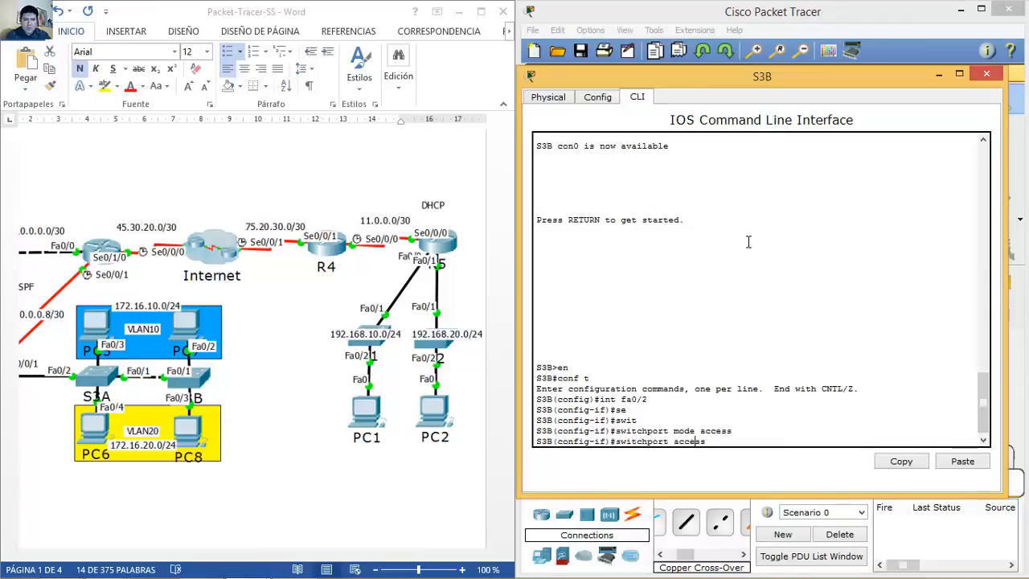
{"action": "type", "text": "vlan 10"}
{"action": "key", "text": "Return"}
Step: Make S3B port Fa0/3 an access port in VLAN 20 and close the S3B window
{"action": "key", "text": "Up"}
{"action": "key", "text": "Up"}
{"action": "key", "text": "Up"}
{"action": "key", "text": "Up"}
{"action": "key", "text": "Up"}
{"action": "type", "text": "3"}
{"action": "key", "text": "Return"}
{"action": "key", "text": "Up"}
{"action": "key", "text": "Up"}
{"action": "key", "text": "Up"}
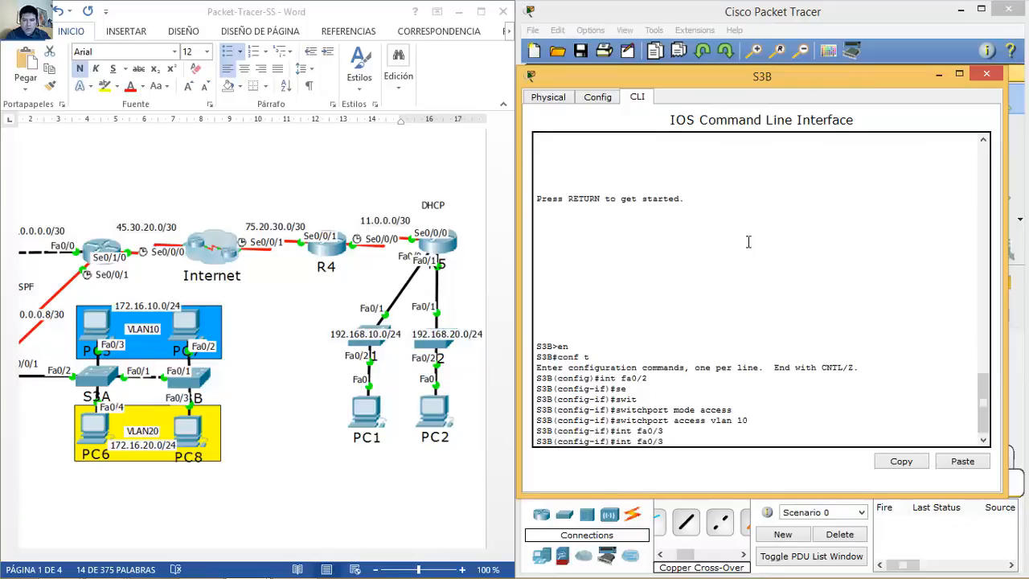
{"action": "key", "text": "Return"}
{"action": "key", "text": "Up"}
{"action": "key", "text": "Up"}
{"action": "key", "text": "Up"}
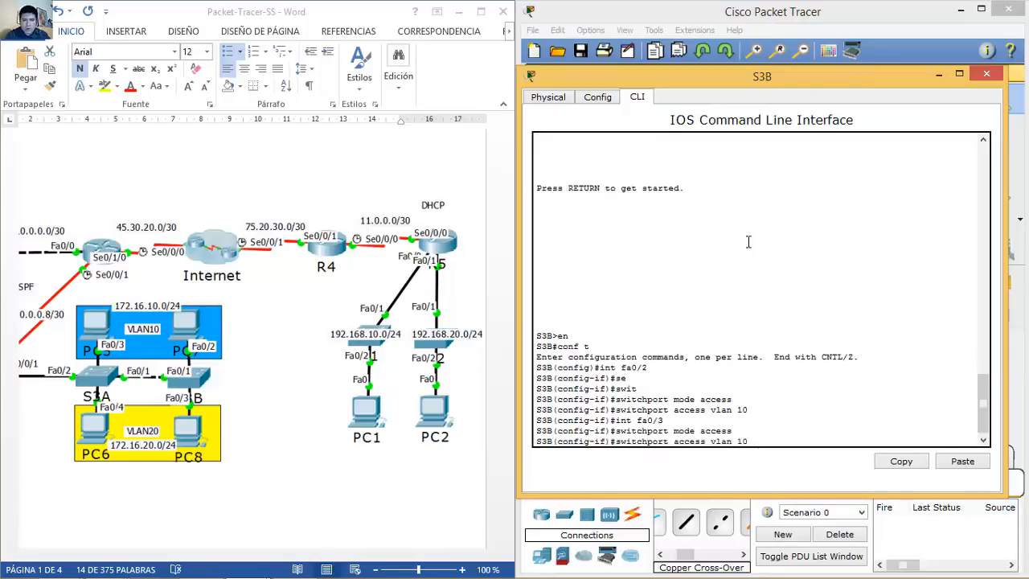
{"action": "key", "text": "BackSpace"}
{"action": "key", "text": "BackSpace"}
{"action": "type", "text": "20"}
{"action": "key", "text": "Return"}
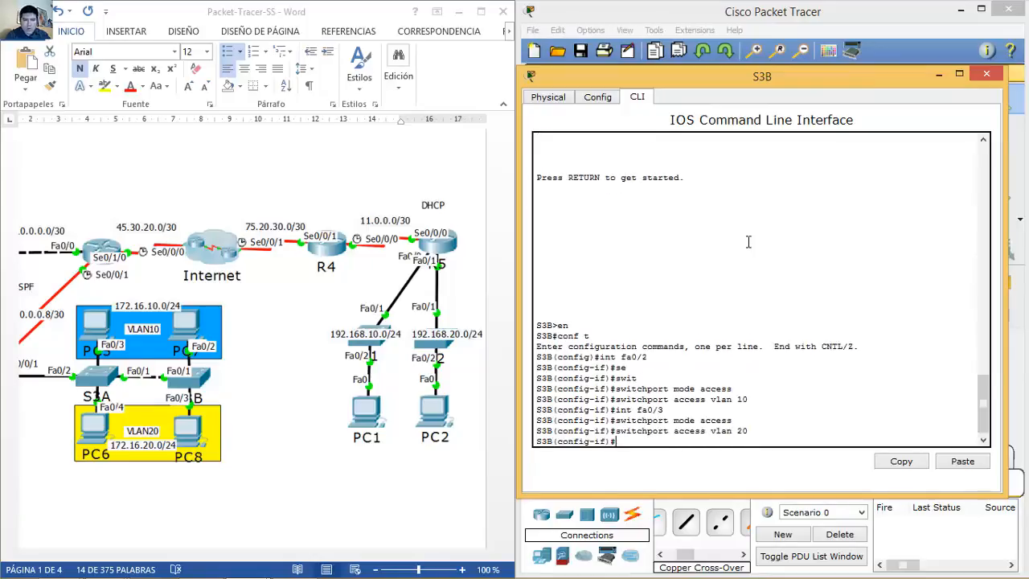
{"action": "left_click", "coordinate": [987, 73]}
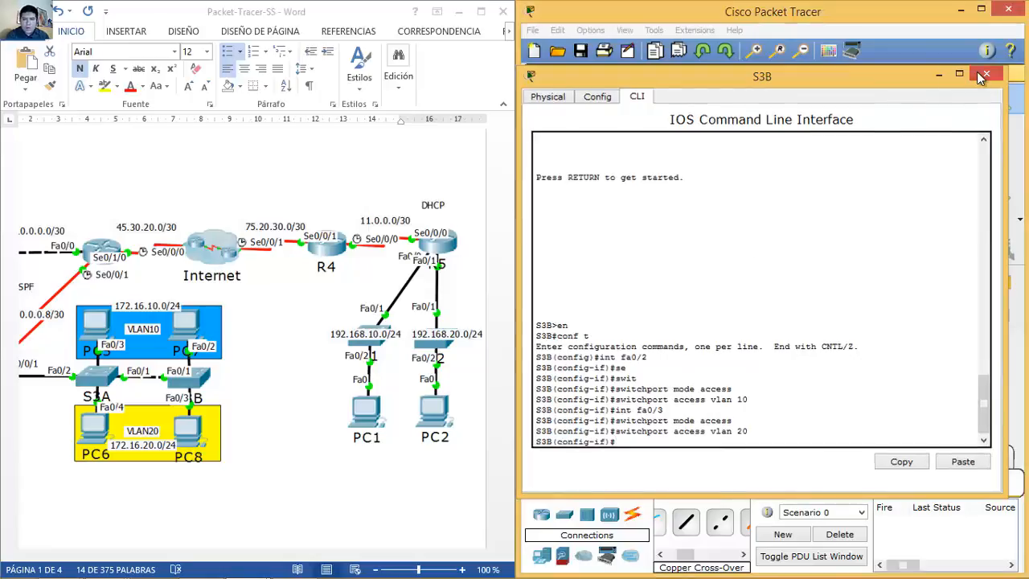
Step: Shift the Word diagram left to reveal MLS, PC3, PC4 and R2, then open S3A's CLI
{"action": "left_click", "coordinate": [362, 561]}
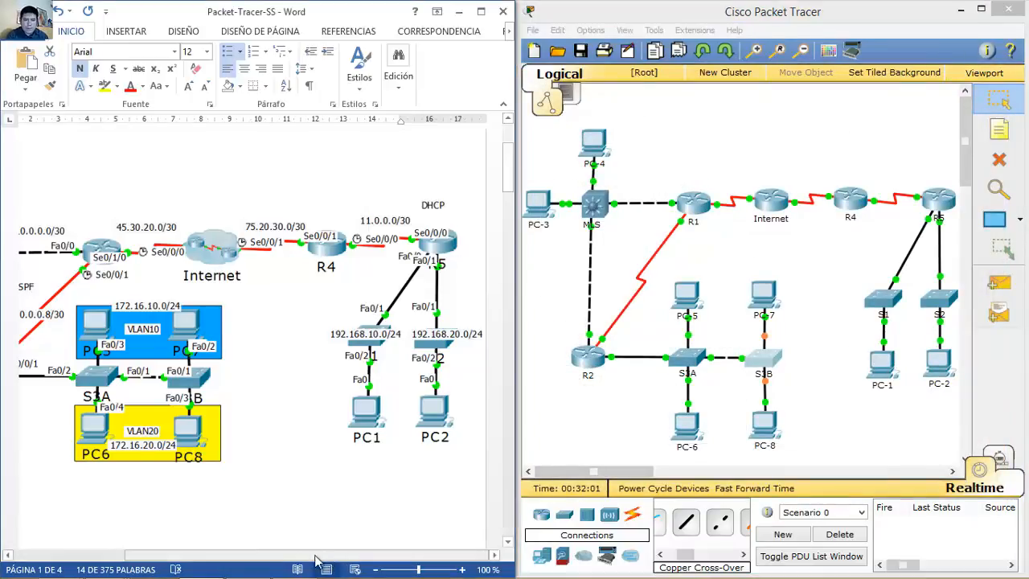
{"action": "left_click_drag", "start_coordinate": [298, 561], "coordinate": [187, 563]}
{"action": "left_click", "coordinate": [653, 422]}
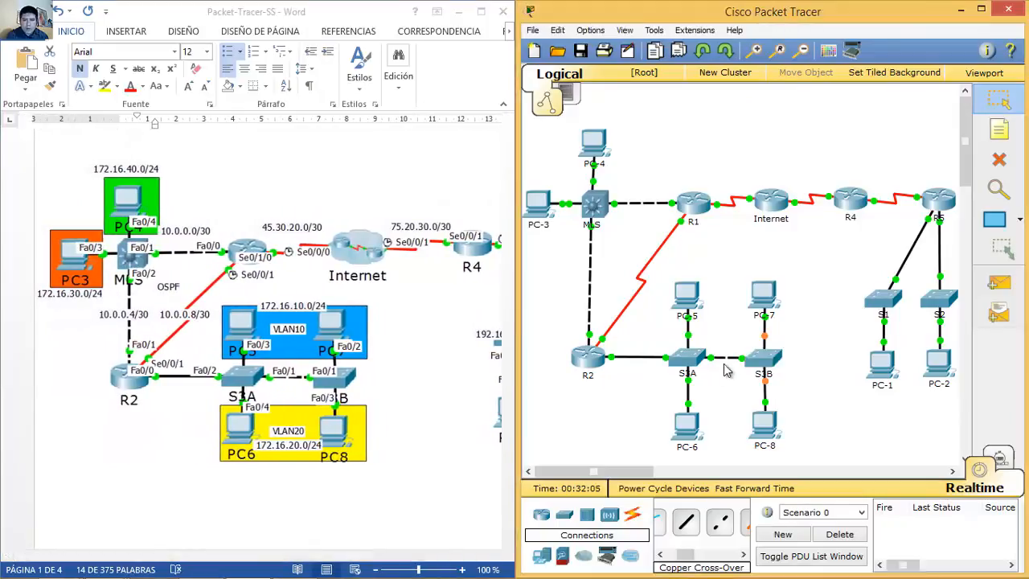
{"action": "mouse_move", "coordinate": [746, 365]}
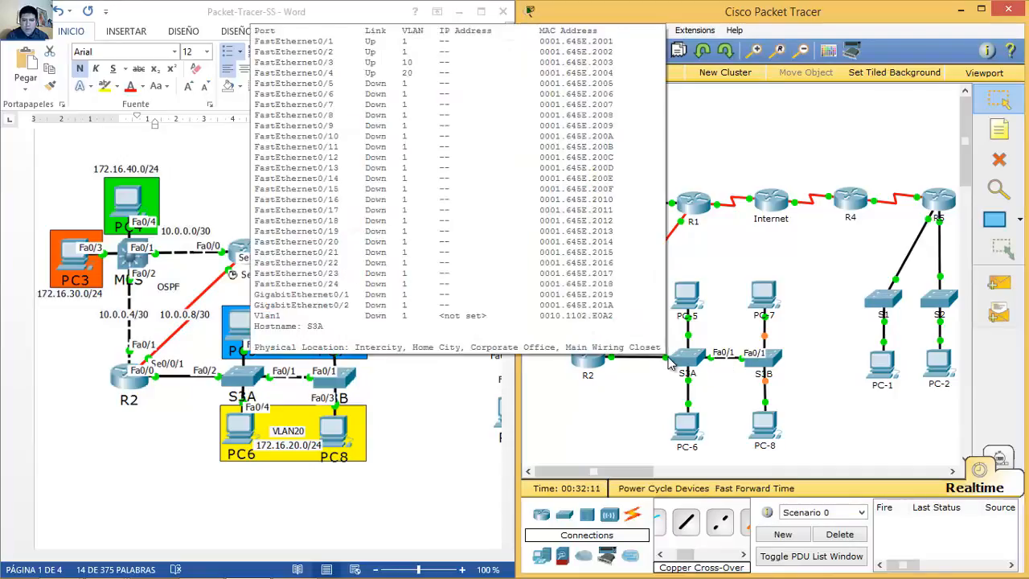
{"action": "mouse_move", "coordinate": [669, 363]}
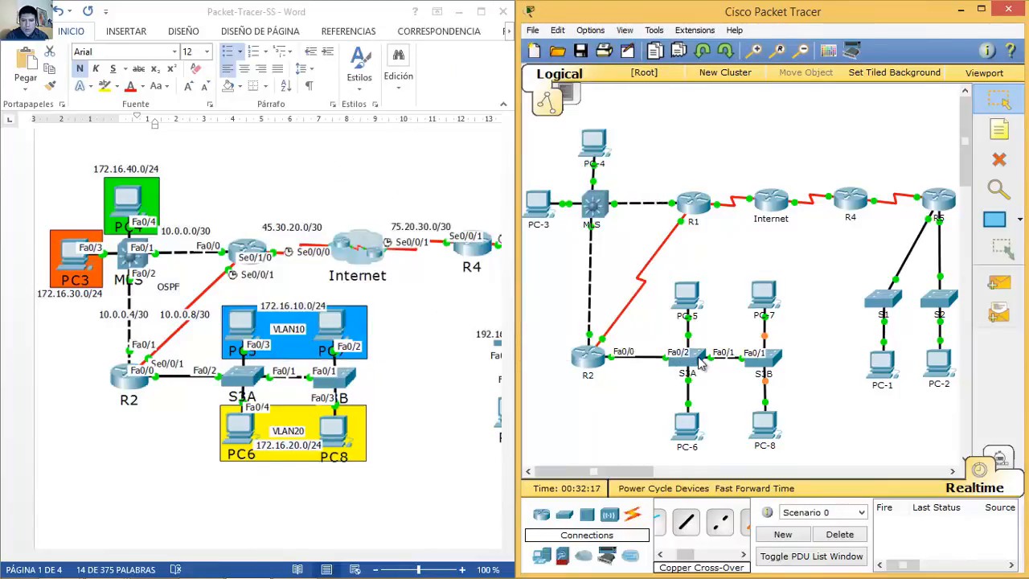
{"action": "left_click", "coordinate": [669, 363]}
Step: Set S3A ports Fa0/1–2 to trunk mode with int range and close S3A's window
{"action": "type", "text": "int f0/4"}
{"action": "key", "text": "Left"}
{"action": "key", "text": "Left"}
{"action": "type", "text": "range f0/1"}
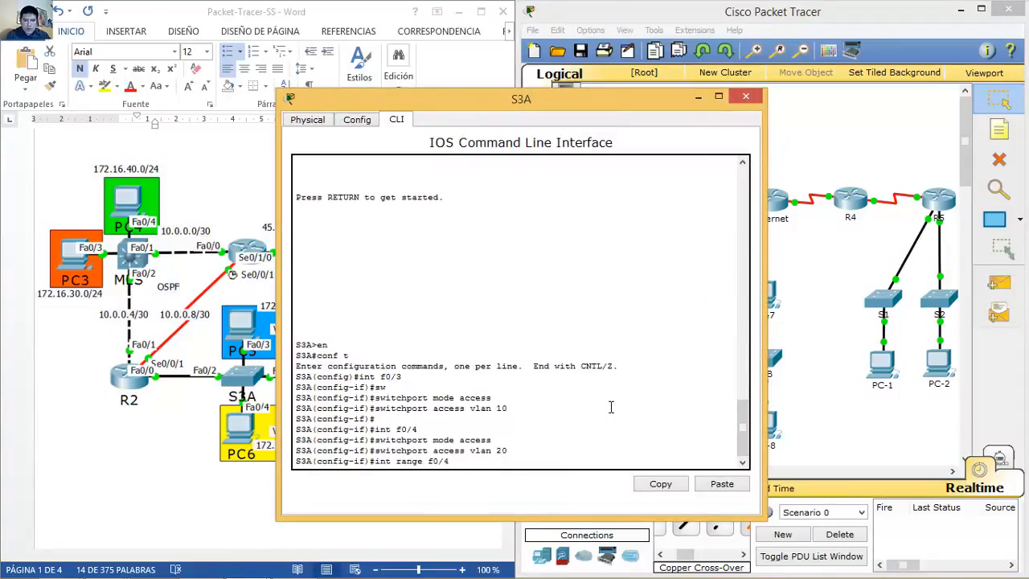
{"action": "type", "text": "-2"}
{"action": "key", "text": "Return"}
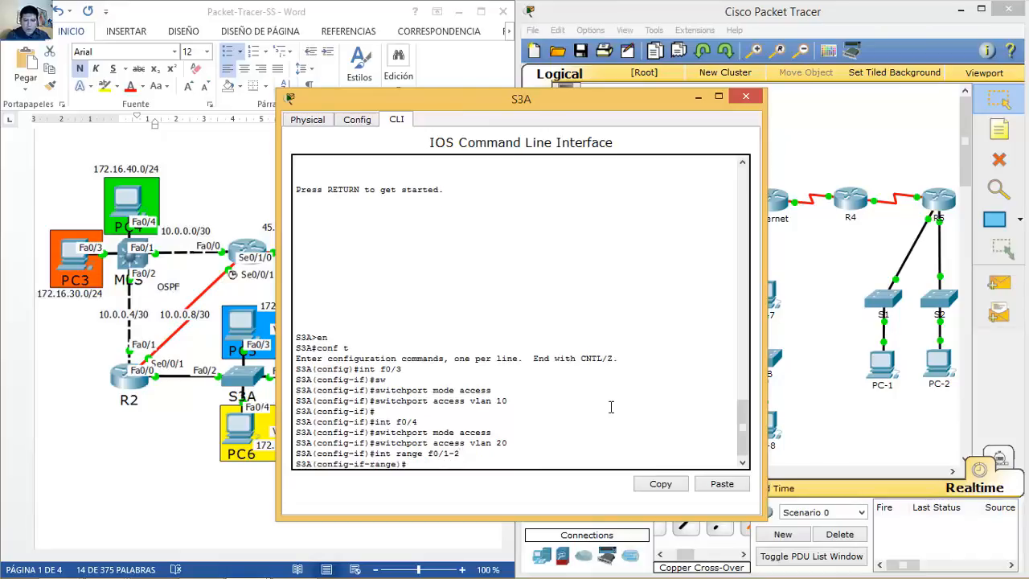
{"action": "type", "text": "switchport mode access"}
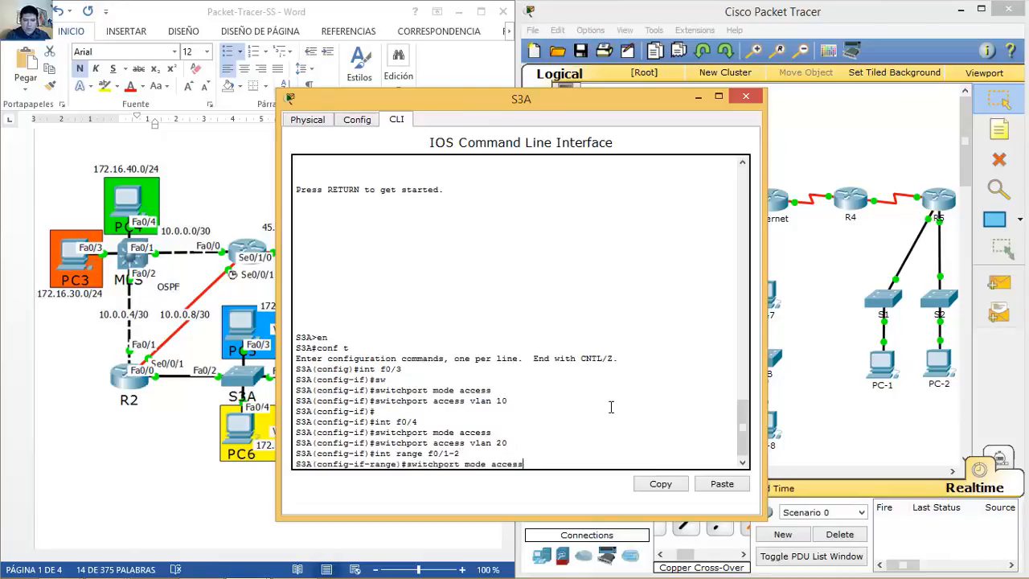
{"action": "key", "text": "BackSpace"}
{"action": "key", "text": "BackSpace"}
{"action": "key", "text": "BackSpace"}
{"action": "type", "text": "trunk"}
{"action": "key", "text": "Return"}
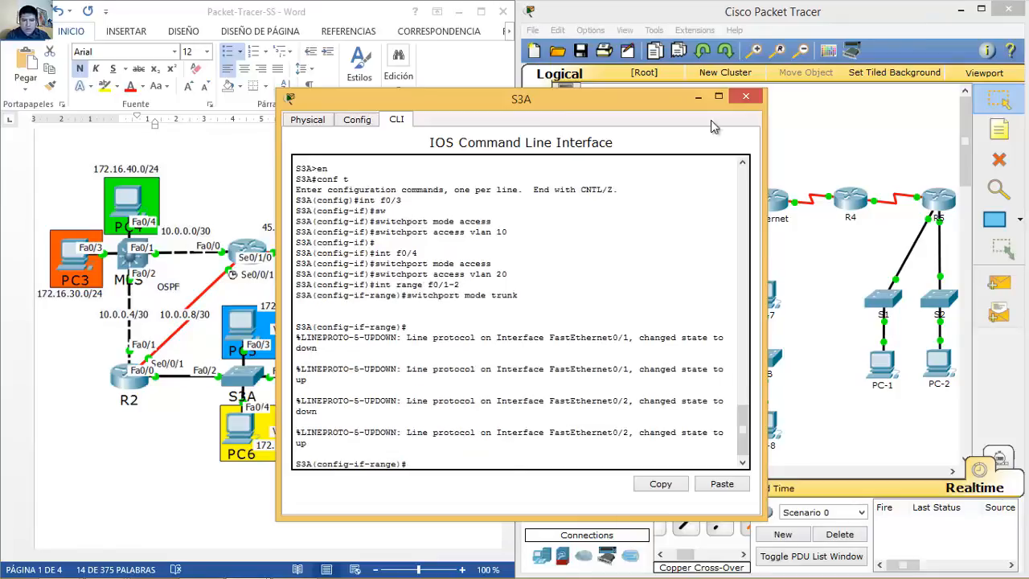
{"action": "left_click", "coordinate": [745, 97]}
Step: Set S3B port Fa0/1 to trunk mode and close S3B's window
{"action": "left_click", "coordinate": [767, 361]}
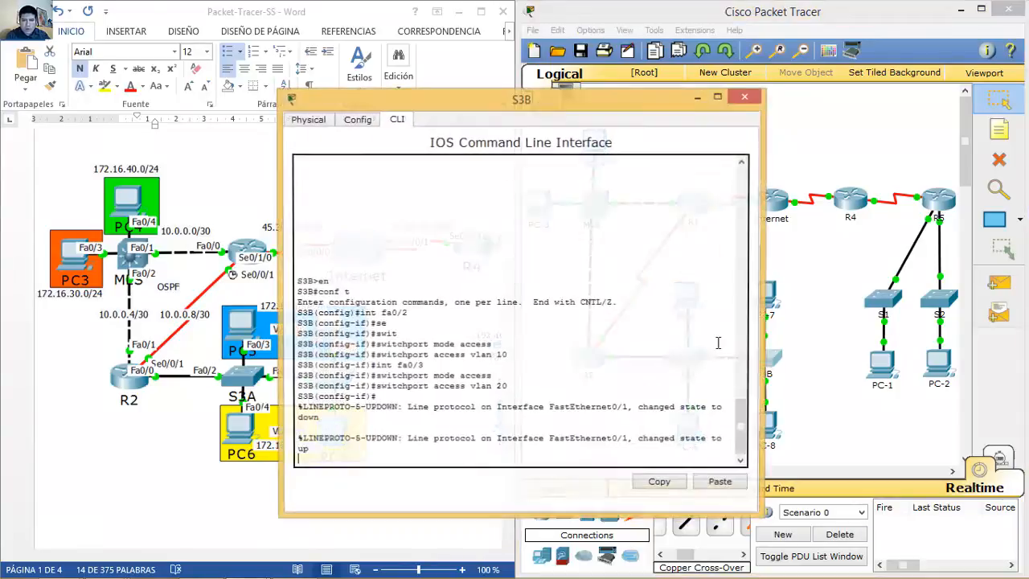
{"action": "key", "text": "Return"}
{"action": "key", "text": "Up"}
{"action": "key", "text": "Up"}
{"action": "key", "text": "Up"}
{"action": "key", "text": "BackSpace"}
{"action": "type", "text": "1"}
{"action": "key", "text": "Return"}
{"action": "key", "text": "Up"}
{"action": "key", "text": "Up"}
{"action": "key", "text": "Up"}
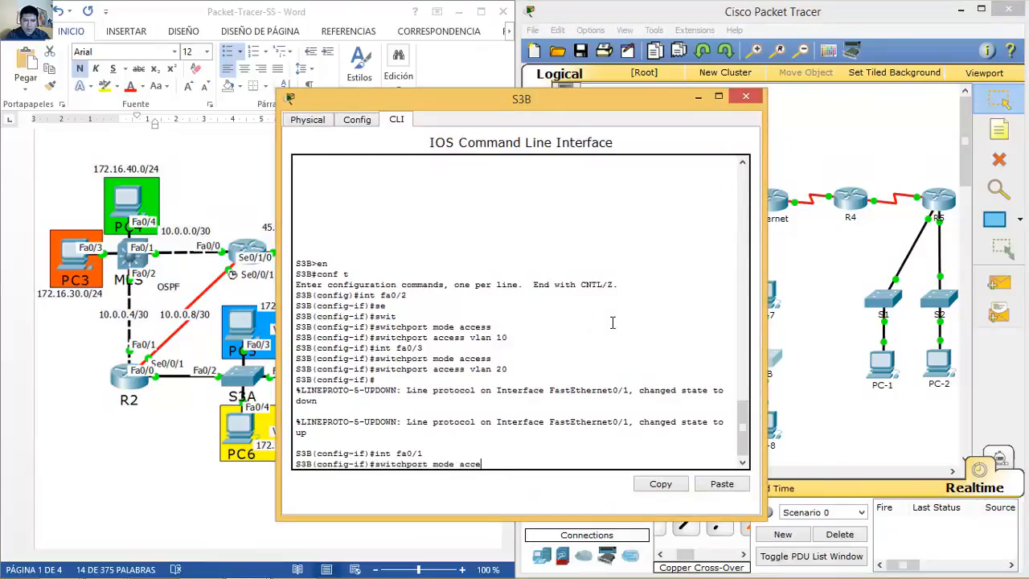
{"action": "type", "text": "trunk"}
{"action": "key", "text": "Return"}
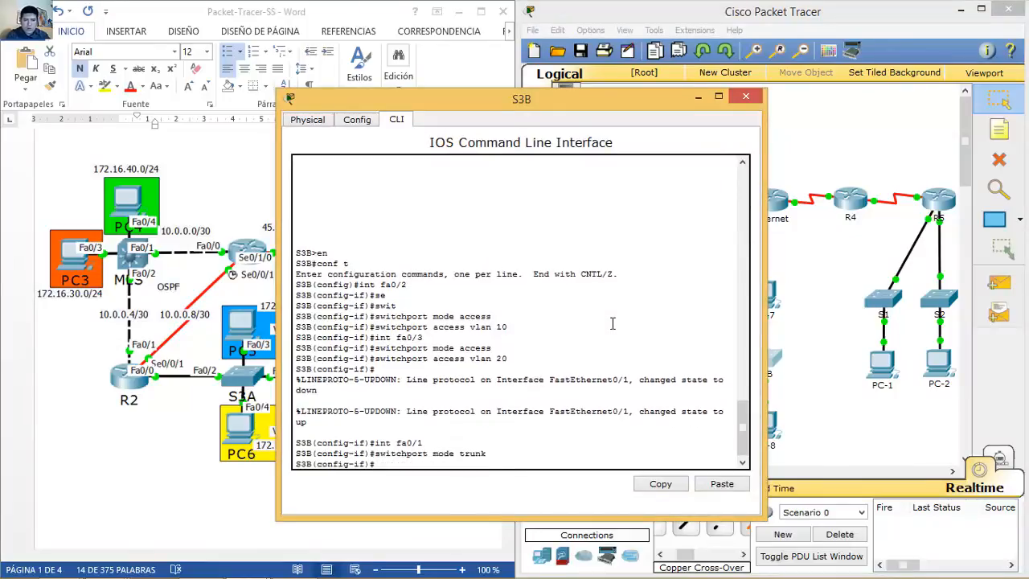
{"action": "key", "text": "Return"}
{"action": "left_click", "coordinate": [747, 97]}
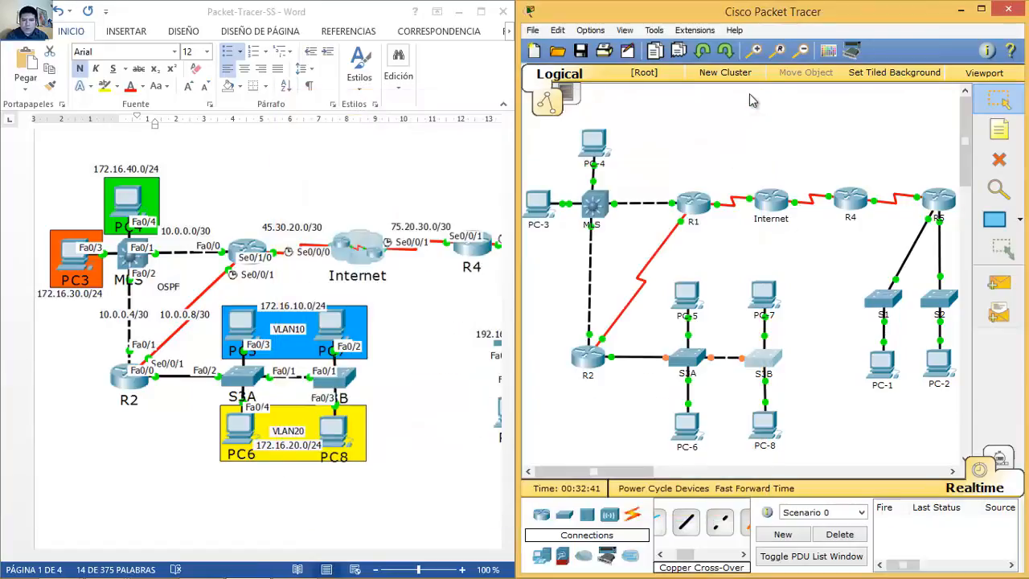
Step: On the MLS, make Fa0/4 an access port in VLAN 40
{"action": "left_click", "coordinate": [596, 198]}
{"action": "left_click_drag", "start_coordinate": [554, 100], "coordinate": [763, 95]}
{"action": "type", "text": "int fa0/4"}
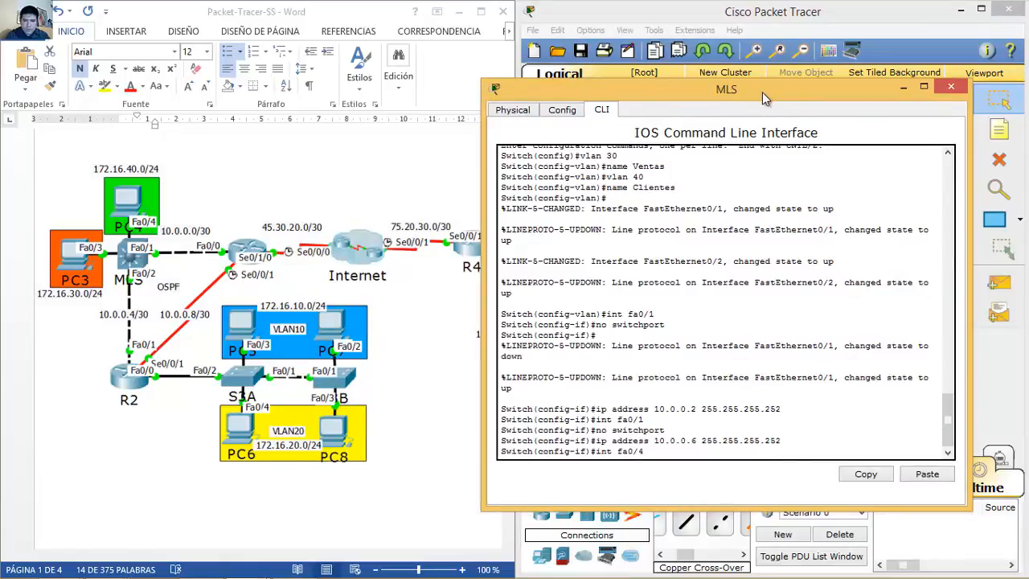
{"action": "key", "text": "Return"}
{"action": "type", "text": "swi"}
{"action": "key", "text": "Tab"}
{"action": "type", "text": "mode access"}
{"action": "key", "text": "Return"}
{"action": "key", "text": "Up"}
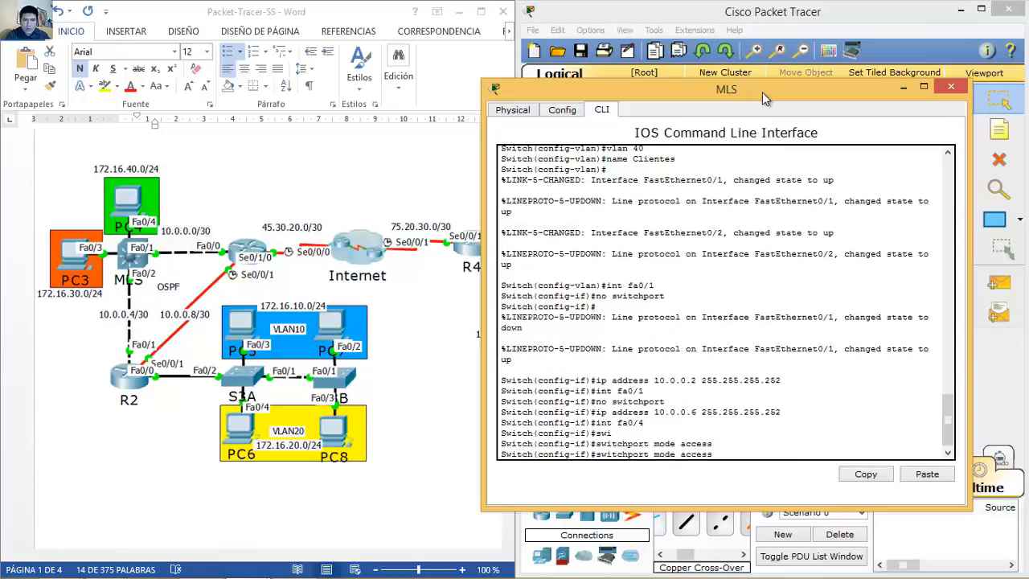
{"action": "key", "text": "Left"}
{"action": "key", "text": "Left"}
{"action": "key", "text": "Left"}
{"action": "key", "text": "Left"}
{"action": "key", "text": "Left"}
{"action": "key", "text": "Left"}
{"action": "key", "text": "BackSpace"}
{"action": "key", "text": "BackSpace"}
{"action": "key", "text": "BackSpace"}
{"action": "key", "text": "BackSpace"}
{"action": "key", "text": "BackSpace"}
{"action": "type", "text": "vlan 40"}
{"action": "key", "text": "Return"}
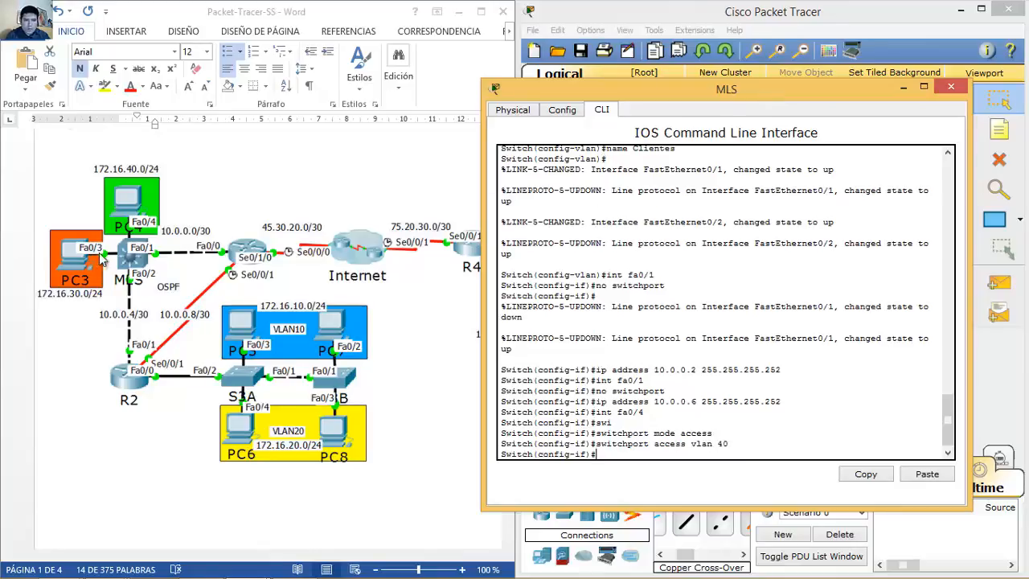
Step: Make MLS port Fa0/3 an access port in VLAN 30 and close the MLS window
{"action": "type", "text": "int fa0/"}
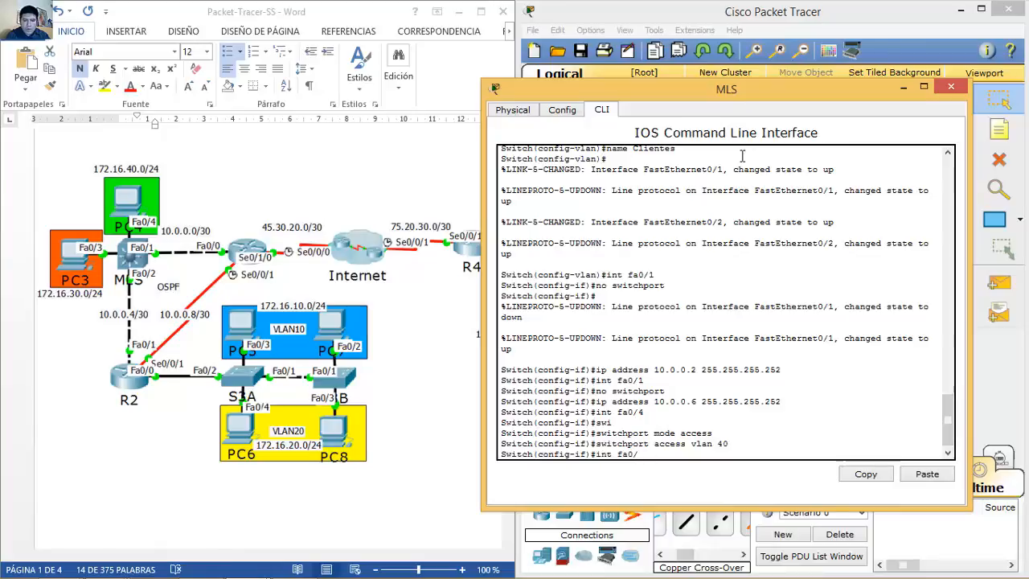
{"action": "type", "text": "3"}
{"action": "key", "text": "Return"}
{"action": "key", "text": "Up"}
{"action": "key", "text": "Up"}
{"action": "key", "text": "Up"}
{"action": "key", "text": "Return"}
{"action": "key", "text": "Up"}
{"action": "key", "text": "Up"}
{"action": "key", "text": "Up"}
{"action": "key", "text": "Return"}
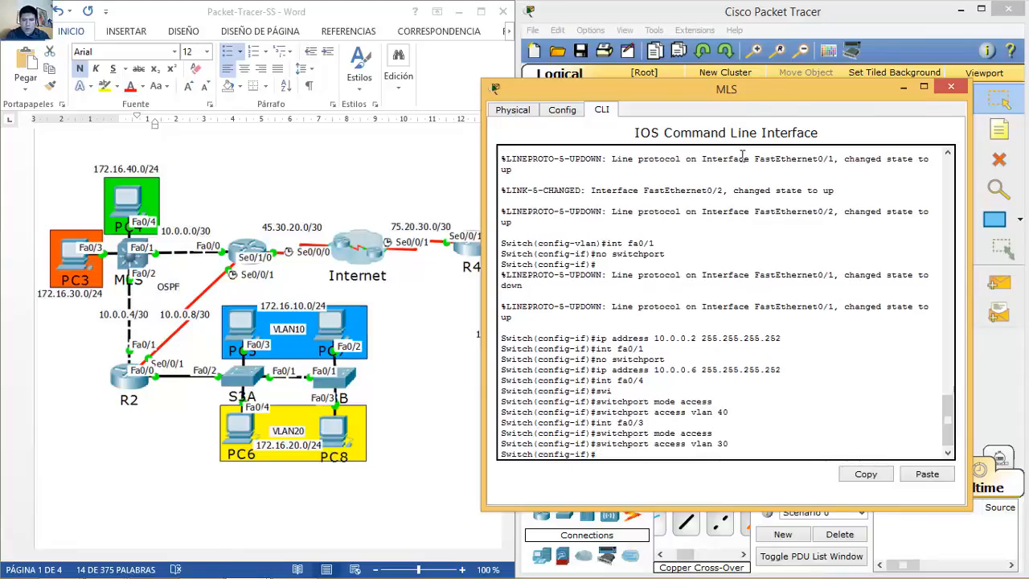
{"action": "left_click", "coordinate": [951, 87]}
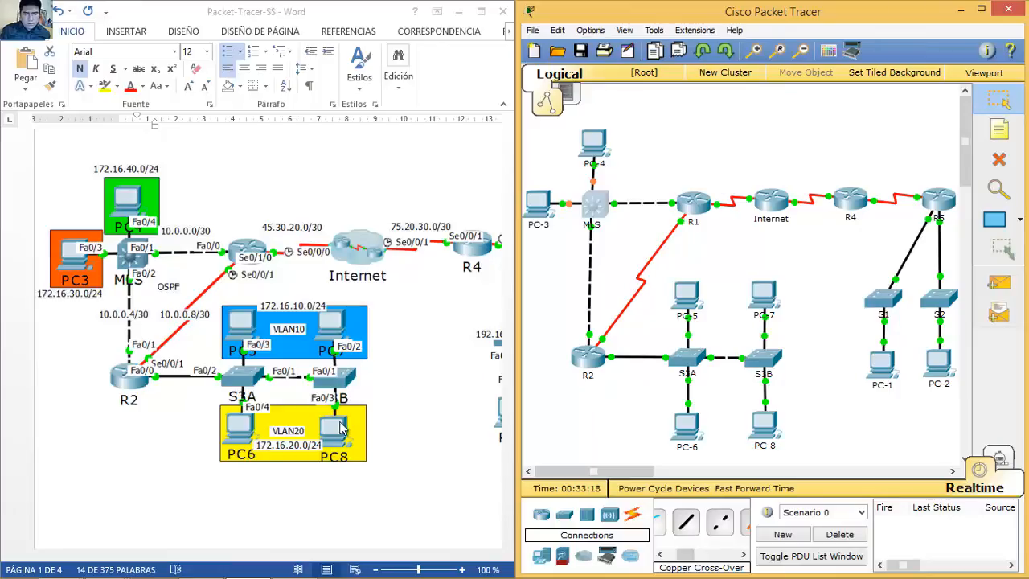
{"action": "left_click", "coordinate": [441, 342]}
{"action": "scroll", "coordinate": [440, 342], "scroll_direction": "down", "scroll_amount": 10}
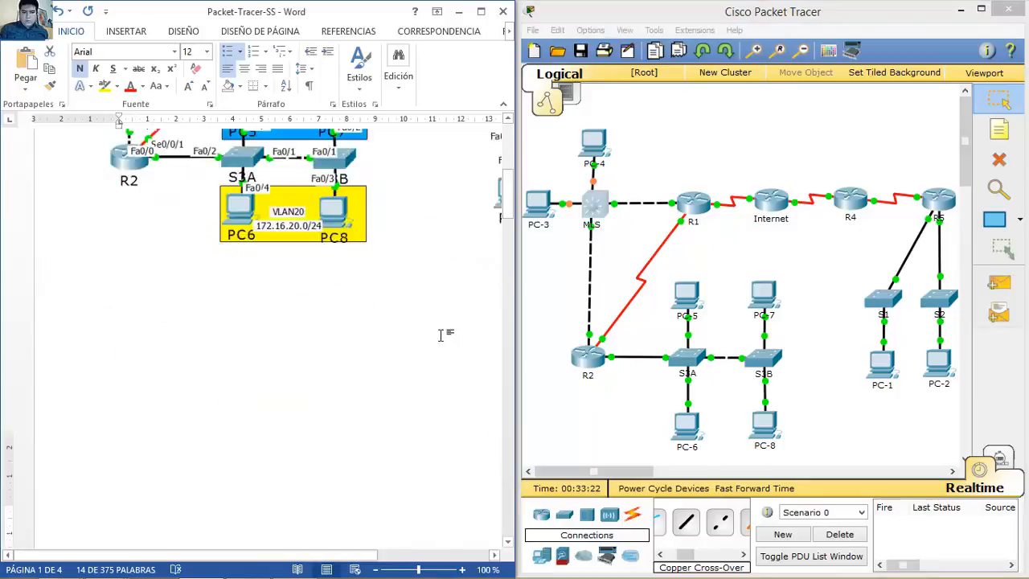
{"action": "key", "text": "Page_Down"}
{"action": "key", "text": "Page_Down"}
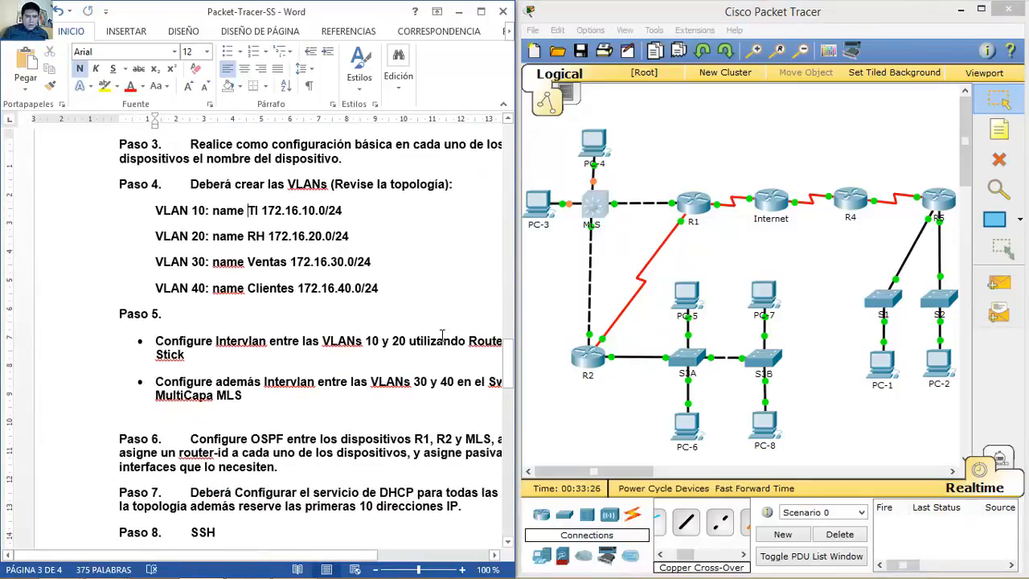
{"action": "key", "text": "Down"}
{"action": "key", "text": "Down"}
{"action": "key", "text": "Down"}
{"action": "key", "text": "Down"}
{"action": "key", "text": "Down"}
{"action": "key", "text": "Down"}
{"action": "key", "text": "Down"}
{"action": "key", "text": "Down"}
{"action": "key", "text": "Down"}
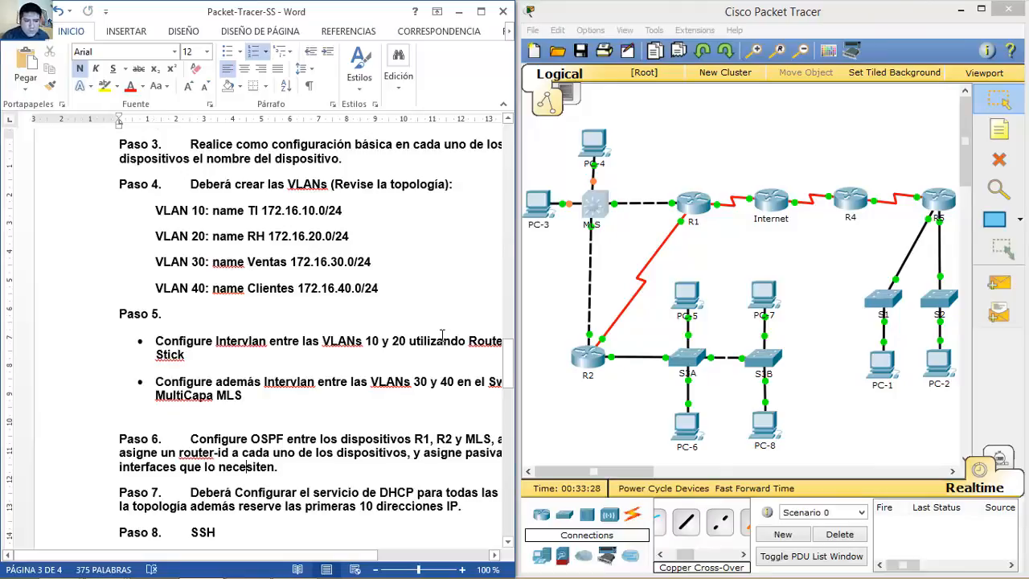
{"action": "key", "text": "Down"}
{"action": "key", "text": "Down"}
{"action": "key", "text": "Down"}
{"action": "key", "text": "Down"}
{"action": "key", "text": "Down"}
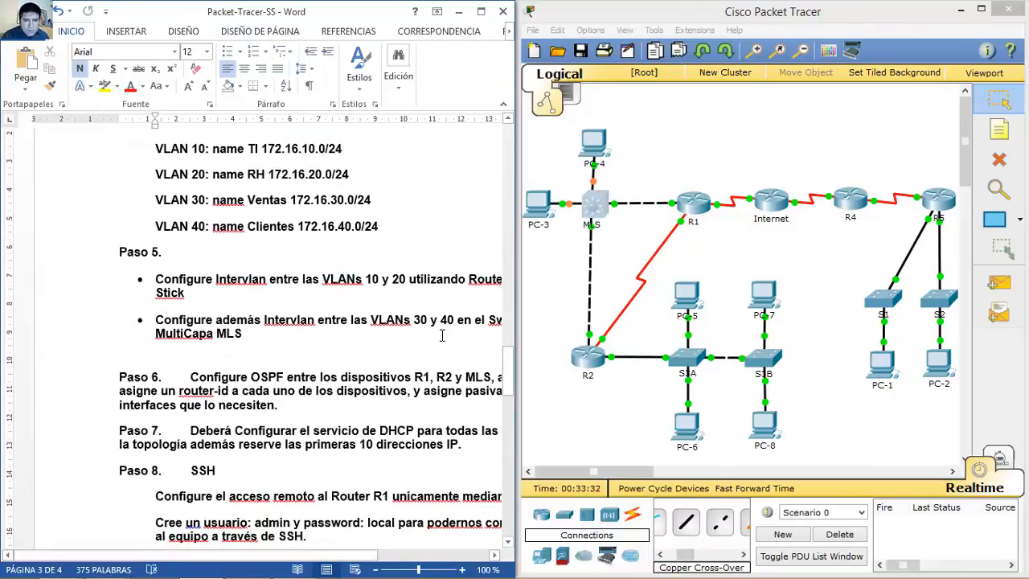
{"action": "left_click_drag", "start_coordinate": [346, 557], "coordinate": [402, 561]}
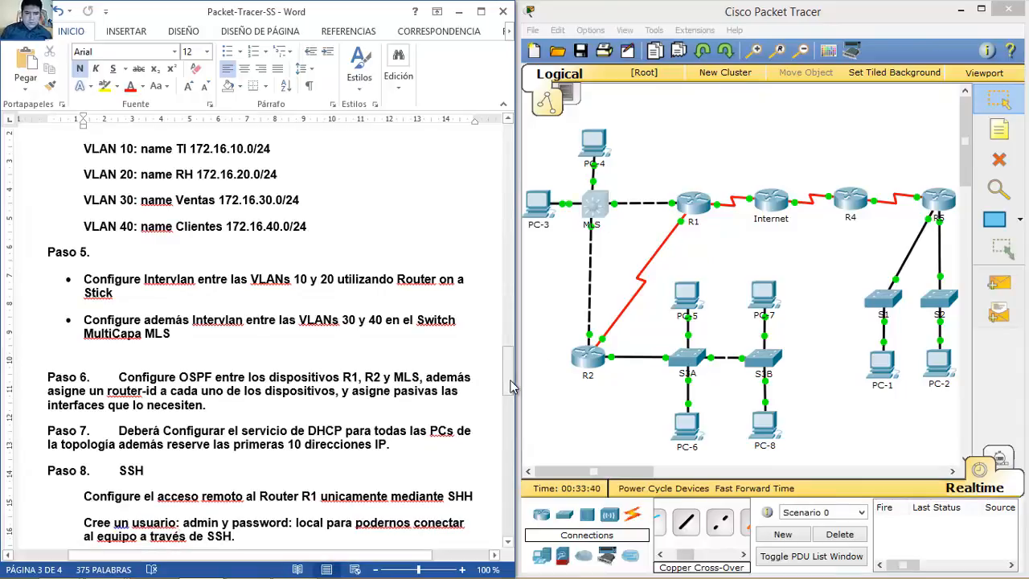
{"action": "left_click_drag", "start_coordinate": [512, 386], "coordinate": [514, 186]}
{"action": "left_click", "coordinate": [594, 204]}
Step: Create MLS interface VLAN 30 at 172.16.30.1 255.255.255.0 and bring it up
{"action": "left_click", "coordinate": [190, 555]}
{"action": "left_click_drag", "start_coordinate": [191, 555], "coordinate": [147, 558]}
{"action": "left_click_drag", "start_coordinate": [614, 115], "coordinate": [867, 92]}
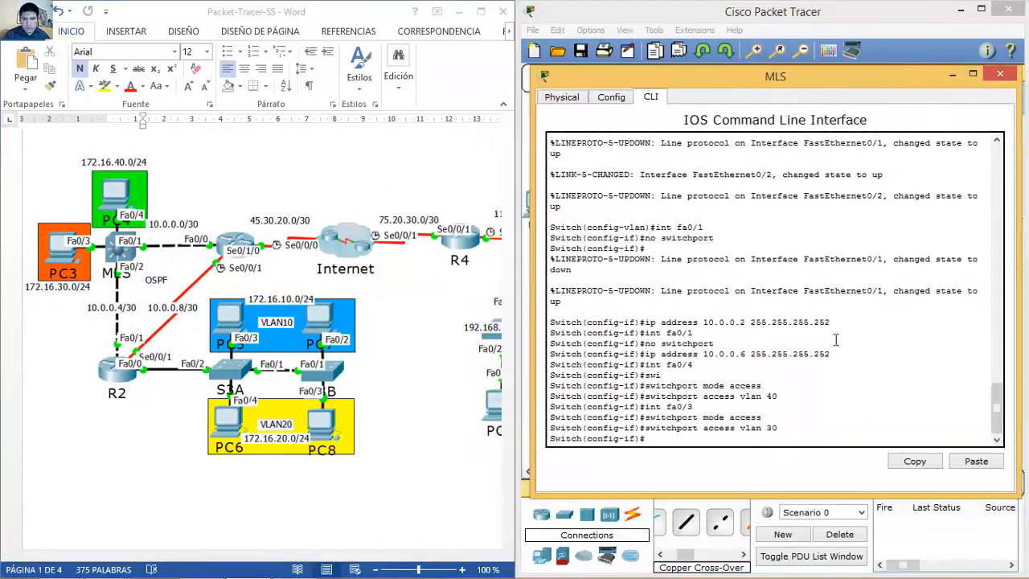
{"action": "type", "text": "int vlan 30"}
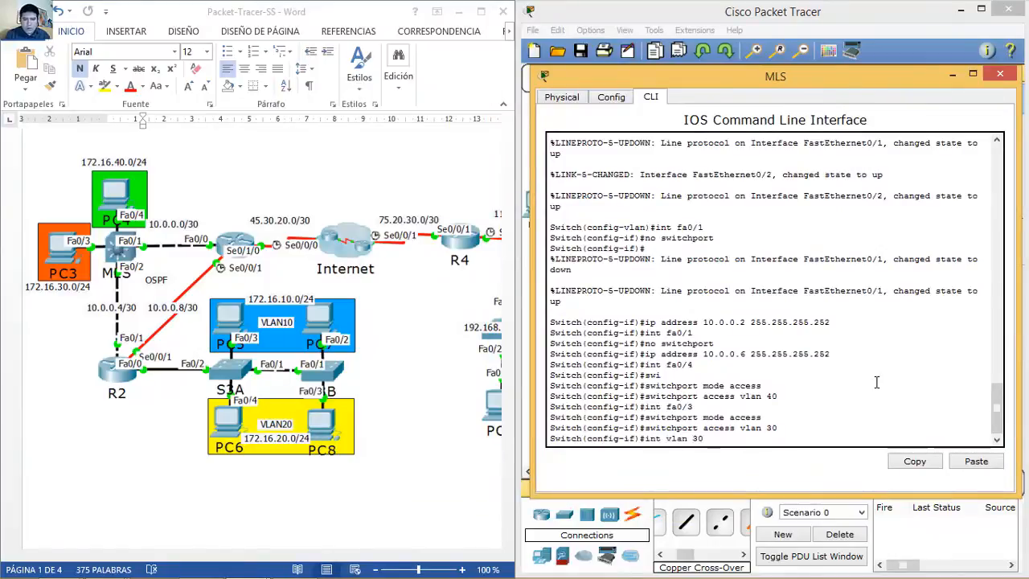
{"action": "key", "text": "Return"}
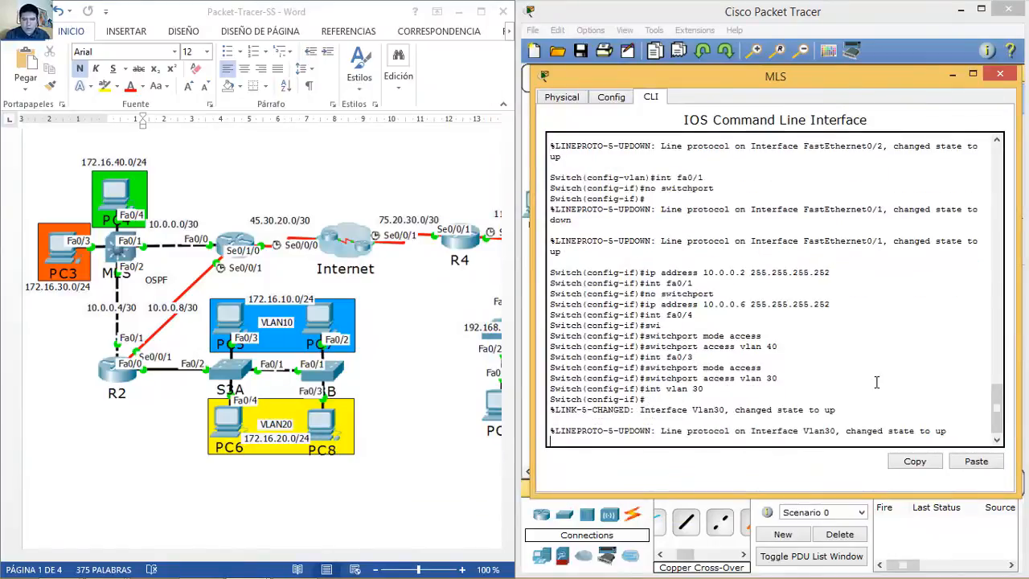
{"action": "key", "text": "Up"}
{"action": "key", "text": "Return"}
{"action": "type", "text": "ip address"}
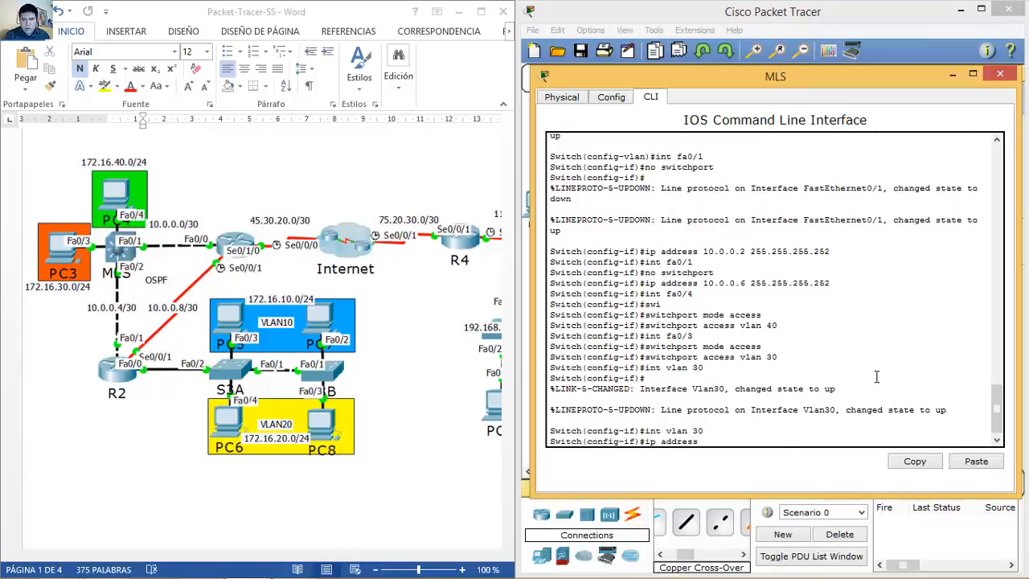
{"action": "type", "text": "172.16."}
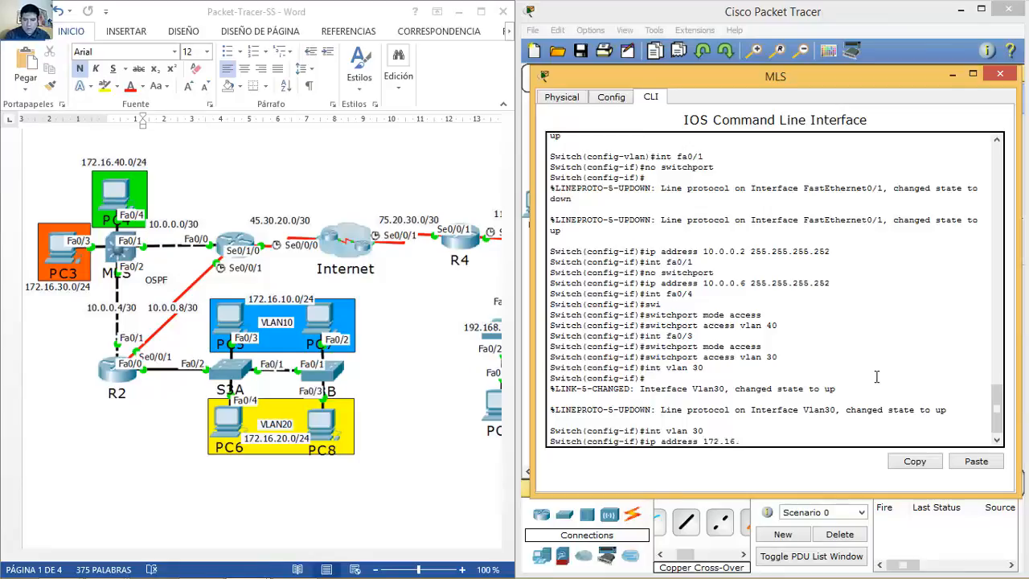
{"action": "type", "text": "30.1 255.255.255.0"}
{"action": "key", "text": "Return"}
{"action": "type", "text": "no sh"}
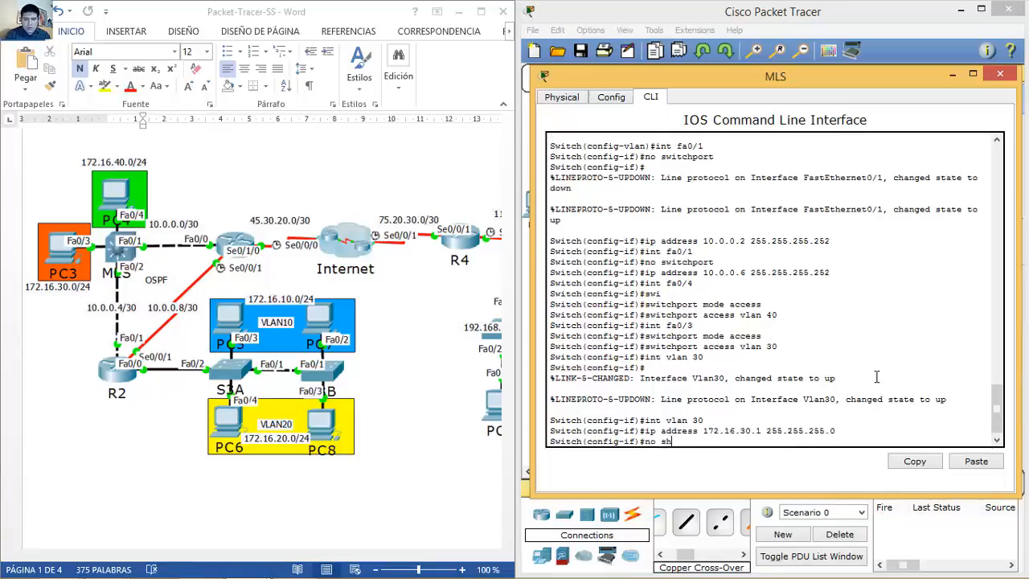
{"action": "type", "text": "utdown"}
{"action": "key", "text": "Return"}
{"action": "key", "text": "Return"}
Step: Create interface VLAN 40 at 172.16.40.1 255.255.255.0, bring it up, and exit
{"action": "key", "text": "Up"}
{"action": "key", "text": "Up"}
{"action": "key", "text": "Up"}
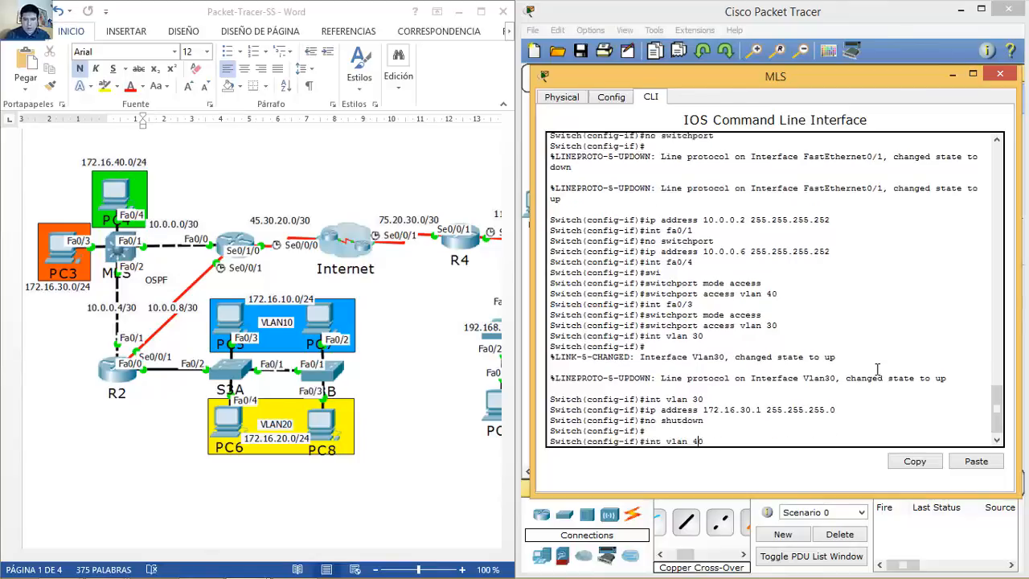
{"action": "key", "text": "Return"}
{"action": "key", "text": "Return"}
{"action": "key", "text": "Return"}
{"action": "key", "text": "Up"}
{"action": "key", "text": "Return"}
{"action": "key", "text": "Up"}
{"action": "key", "text": "Up"}
{"action": "key", "text": "Up"}
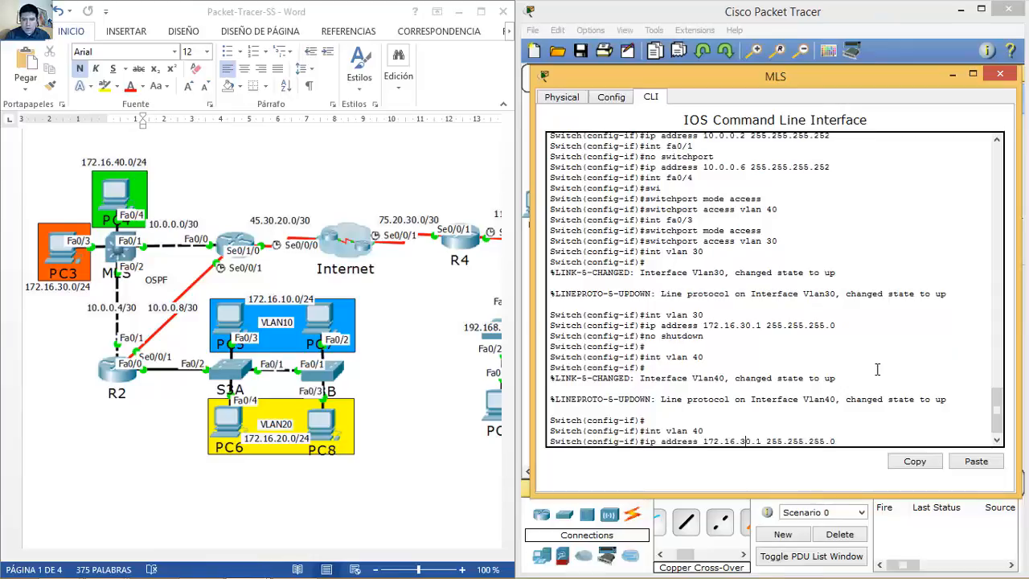
{"action": "key", "text": "BackSpace"}
{"action": "type", "text": "4"}
{"action": "key", "text": "Return"}
{"action": "key", "text": "Up"}
{"action": "key", "text": "Up"}
{"action": "key", "text": "Up"}
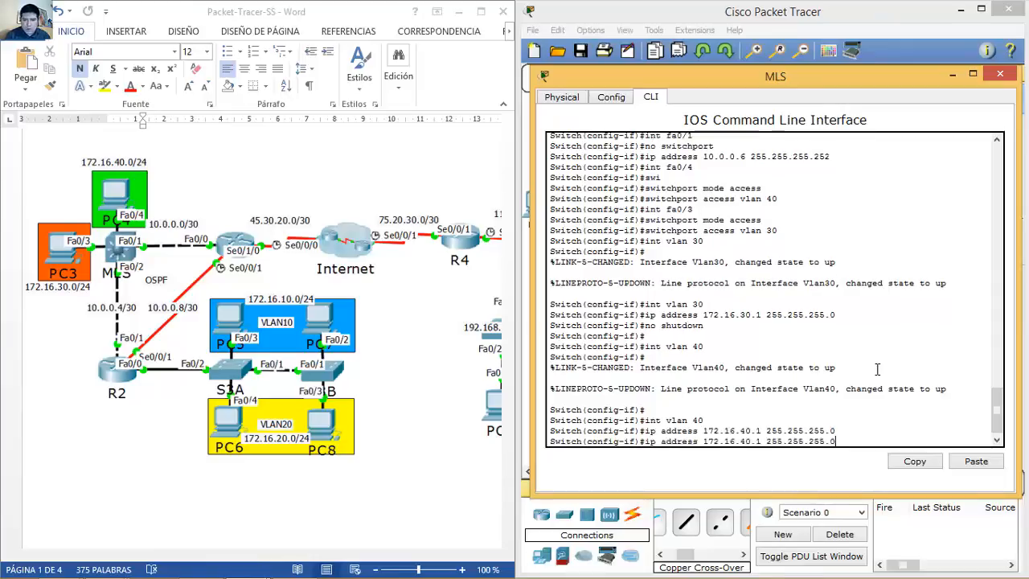
{"action": "key", "text": "Return"}
{"action": "type", "text": "exit"}
{"action": "key", "text": "Return"}
Step: Enable ip routing on the MLS and display its routing table with show ip route
{"action": "type", "text": "ip routing"}
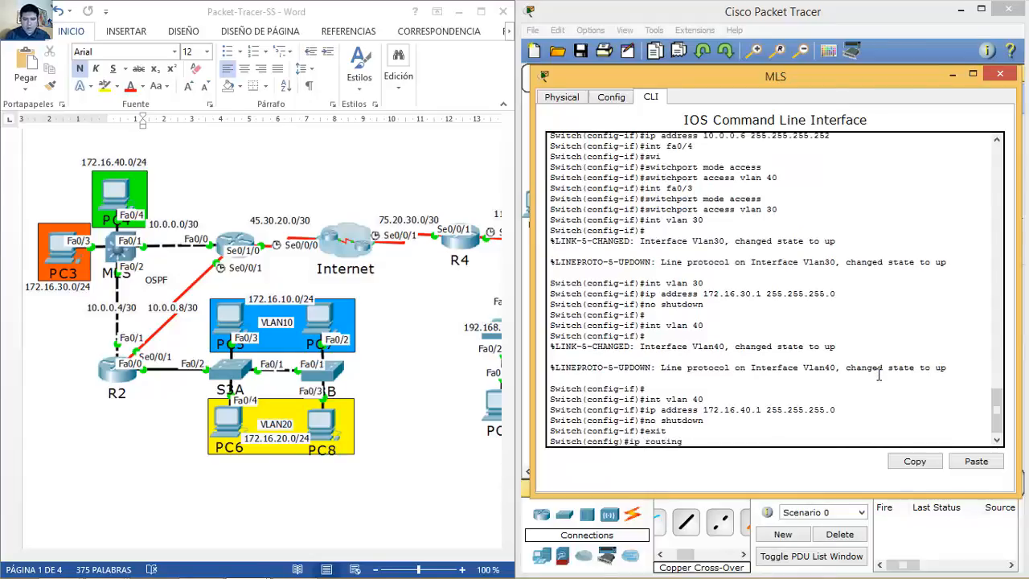
{"action": "key", "text": "Return"}
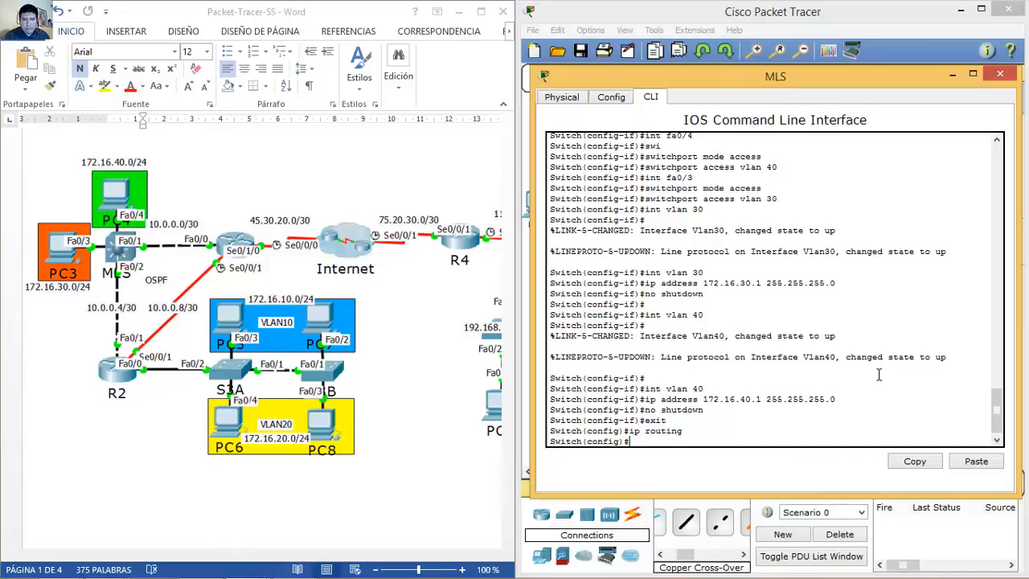
{"action": "type", "text": "end"}
{"action": "key", "text": "Return"}
{"action": "type", "text": "show ip rou"}
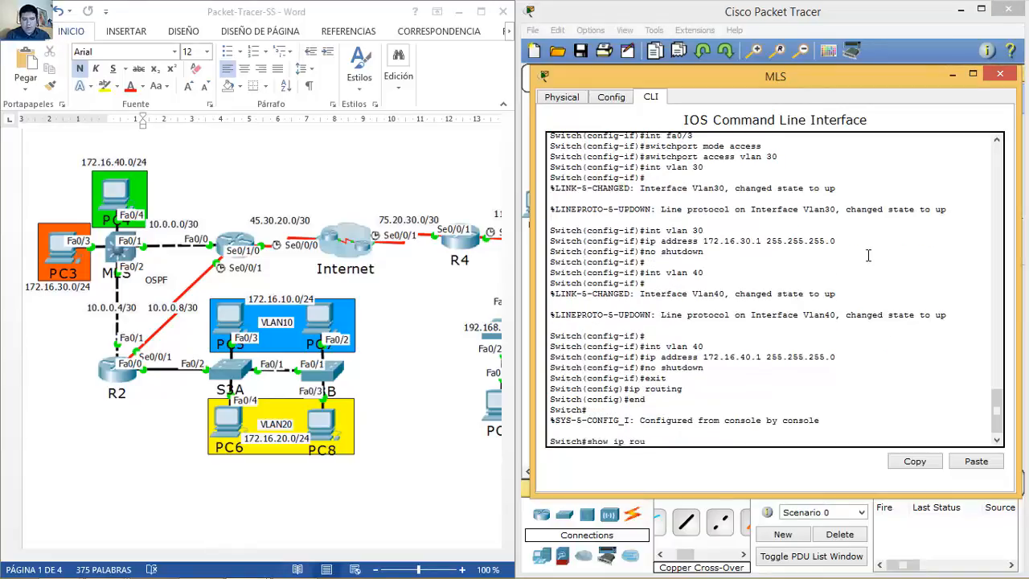
{"action": "type", "text": "te"}
{"action": "key", "text": "Return"}
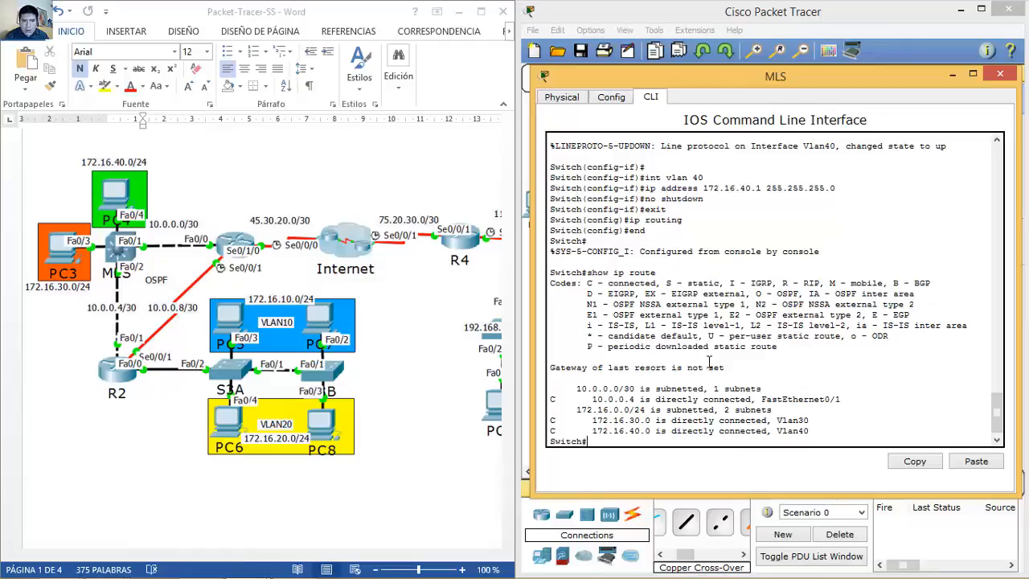
Step: List the MLS running configuration and page through it, noting the unconfigured FastEthernet0/2
{"action": "type", "text": "show run"}
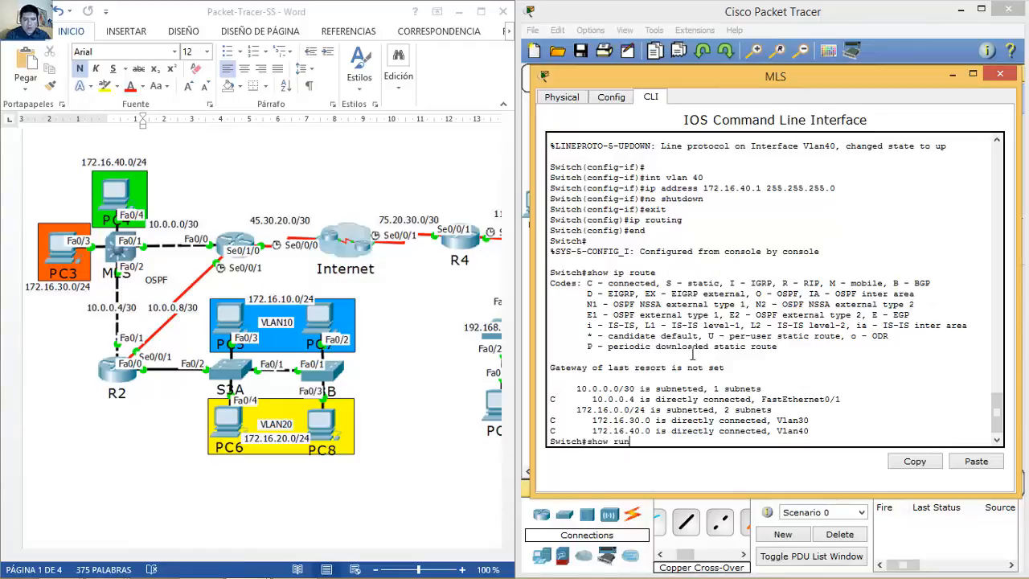
{"action": "key", "text": "Return"}
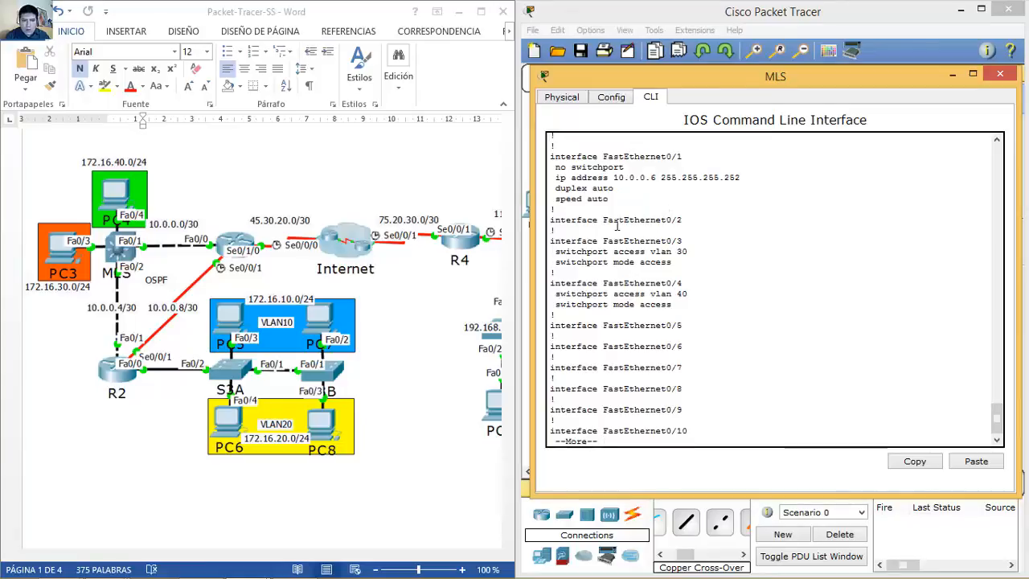
{"action": "left_click_drag", "start_coordinate": [552, 222], "coordinate": [696, 223]}
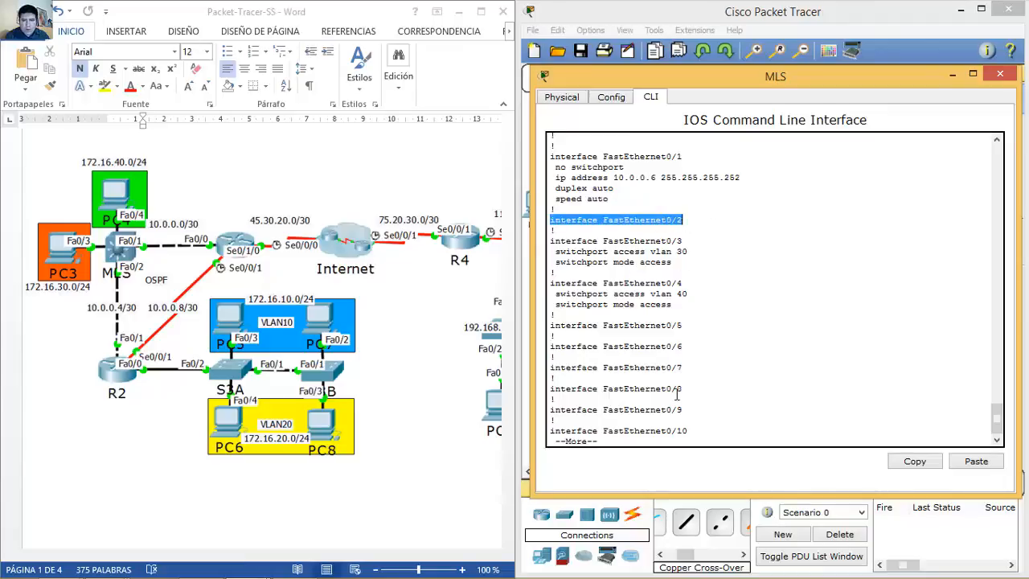
{"action": "key", "text": "space"}
{"action": "key", "text": "space"}
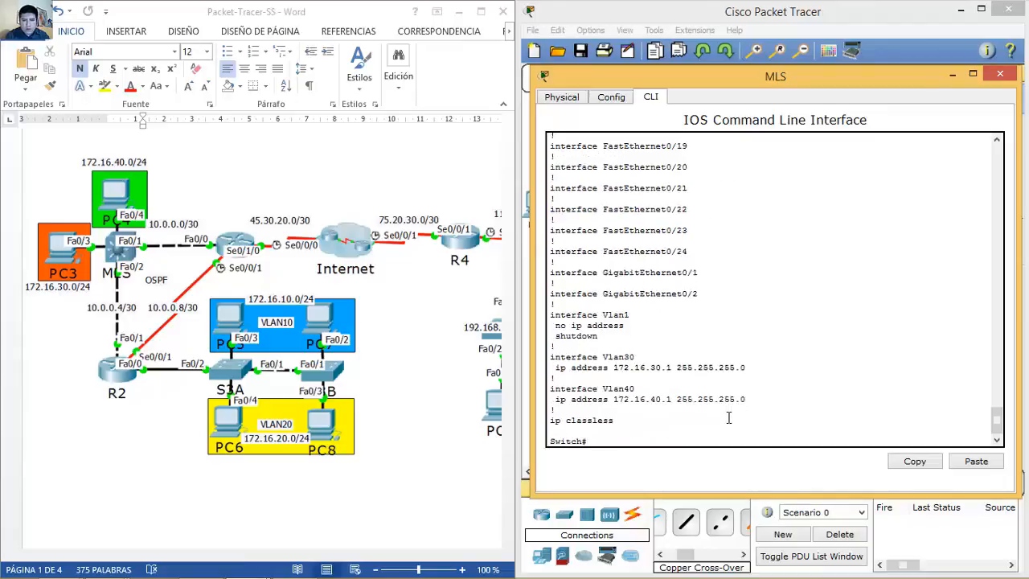
Step: Enter configuration on FastEthernet0/2, begin a 10.0.0. address command, then erase it
{"action": "type", "text": "conf t"}
{"action": "key", "text": "Return"}
{"action": "type", "text": "i"}
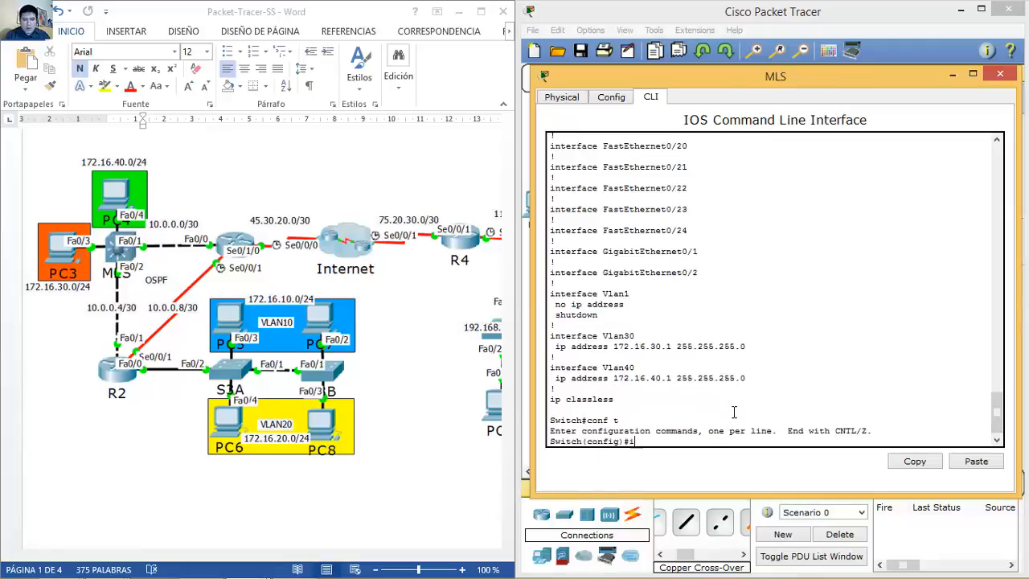
{"action": "type", "text": "nt fa0/2"}
{"action": "key", "text": "Return"}
{"action": "type", "text": "ip address 10."}
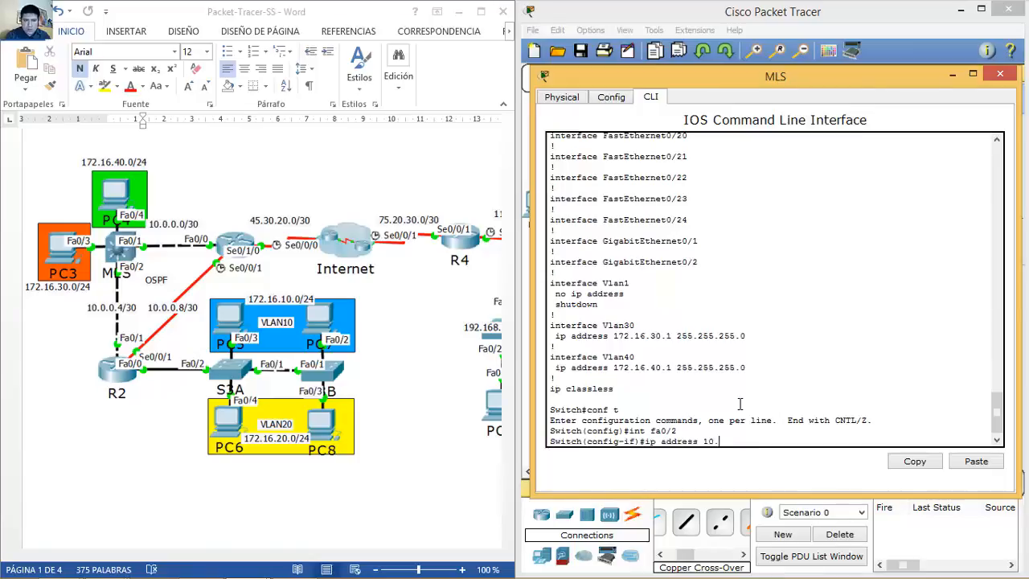
{"action": "type", "text": "0.0."}
{"action": "left_click_drag", "start_coordinate": [996, 414], "coordinate": [994, 362]}
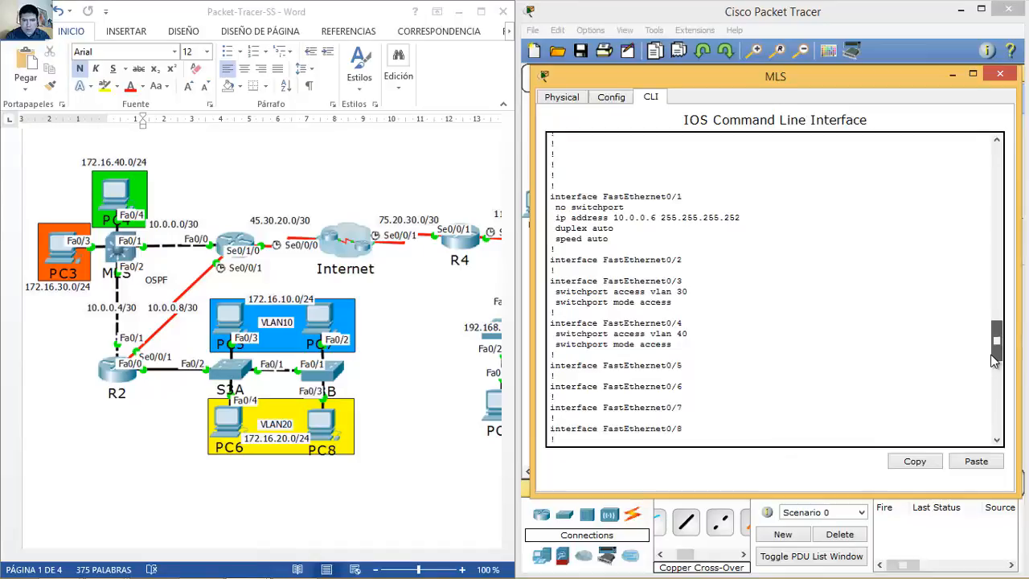
{"action": "left_click_drag", "start_coordinate": [995, 362], "coordinate": [991, 448]}
{"action": "key", "text": "BackSpace"}
{"action": "key", "text": "BackSpace"}
{"action": "key", "text": "BackSpace"}
{"action": "key", "text": "BackSpace"}
{"action": "key", "text": "BackSpace"}
{"action": "key", "text": "BackSpace"}
{"action": "key", "text": "BackSpace"}
{"action": "key", "text": "BackSpace"}
{"action": "key", "text": "BackSpace"}
{"action": "key", "text": "BackSpace"}
{"action": "key", "text": "BackSpace"}
{"action": "key", "text": "BackSpace"}
{"action": "key", "text": "BackSpace"}
{"action": "key", "text": "BackSpace"}
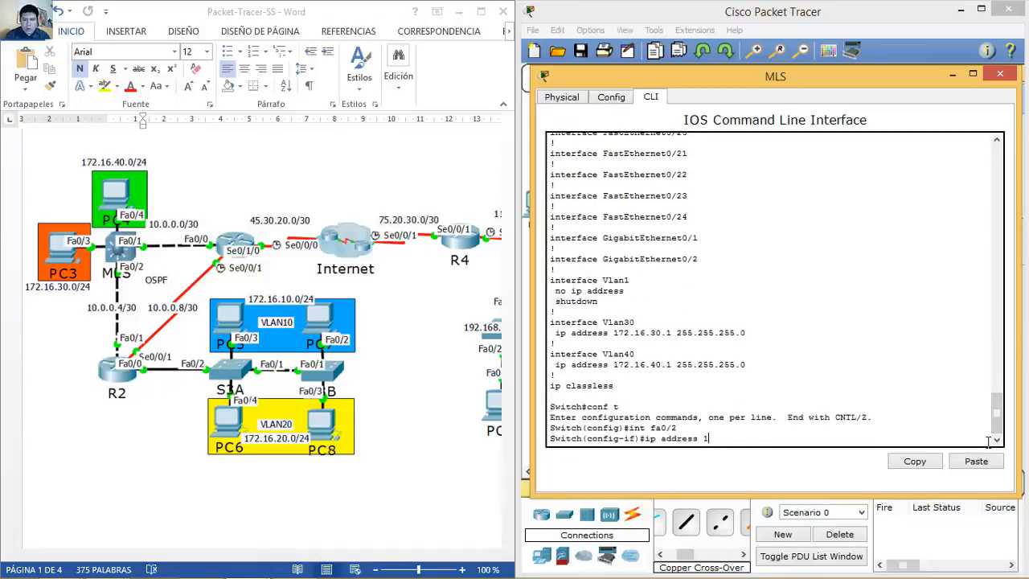
{"action": "key", "text": "BackSpace"}
{"action": "key", "text": "BackSpace"}
{"action": "key", "text": "BackSpace"}
{"action": "key", "text": "BackSpace"}
Step: Select FastEthernet0/1 and start entering ip address 10.0.0.2 255.255.255.252
{"action": "type", "text": "int fa0/1"}
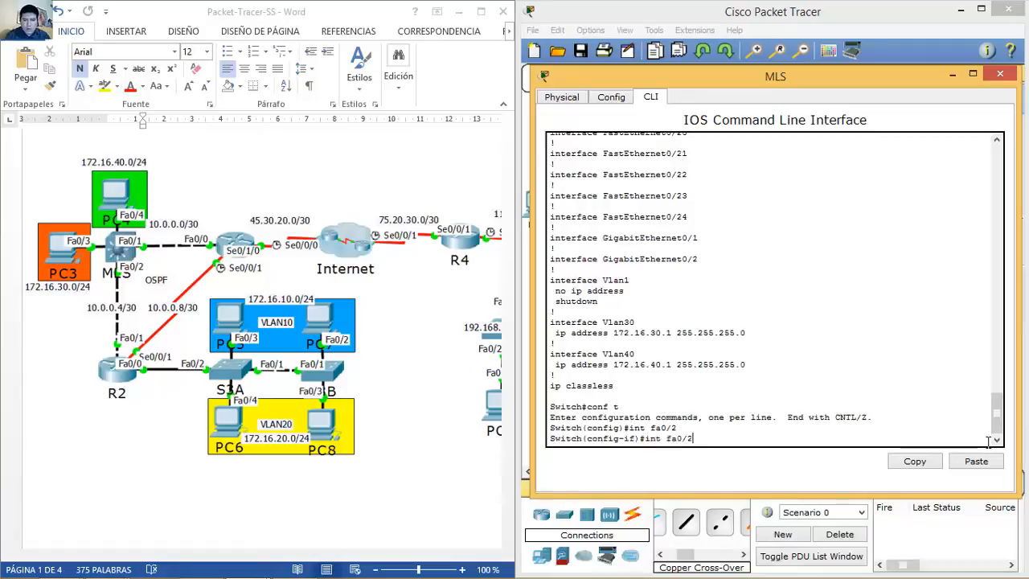
{"action": "key", "text": "Return"}
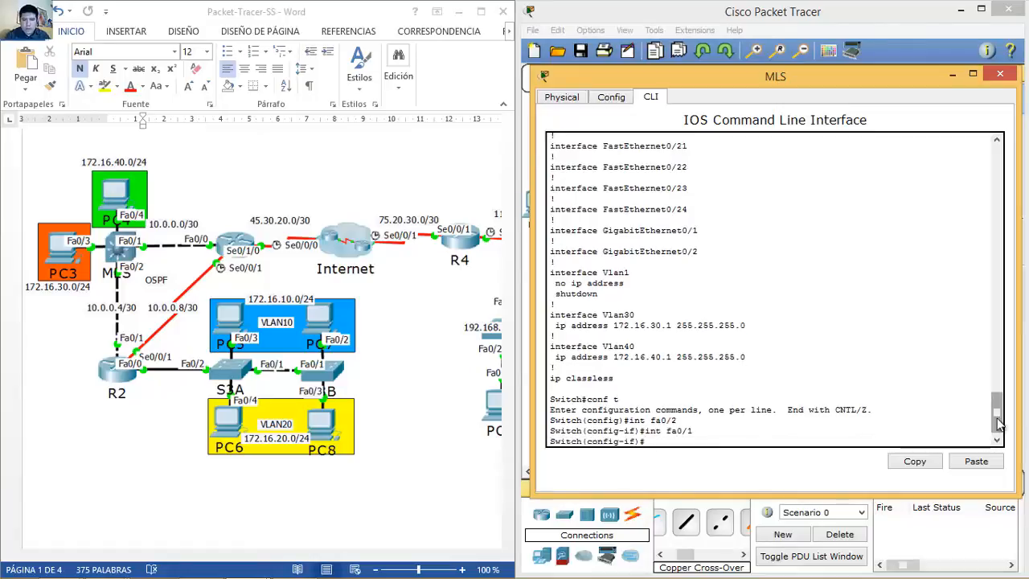
{"action": "type", "text": "ip add"}
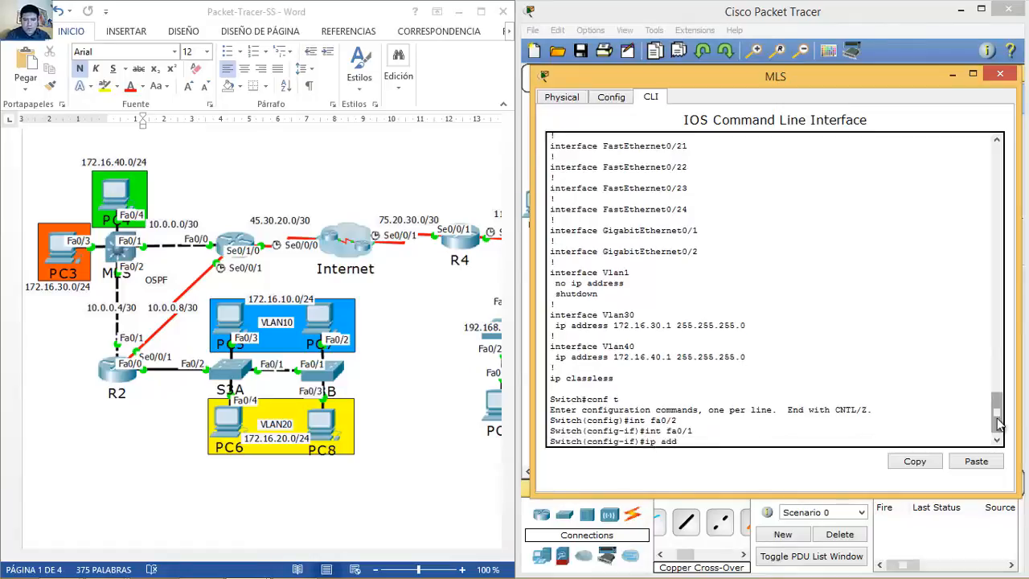
{"action": "type", "text": "ress 10.0.0.2 255.255.255.252"}
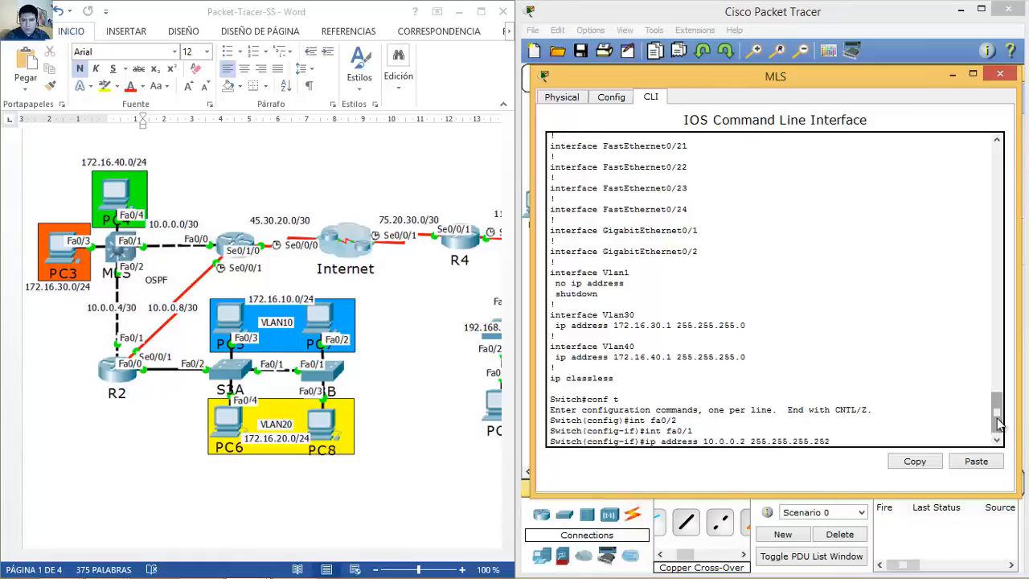
Step: Apply 10.0.0.2 255.255.255.252 to Fa0/1, then attempt address 10.0.0.6 on Fa0/2
{"action": "key", "text": "Return"}
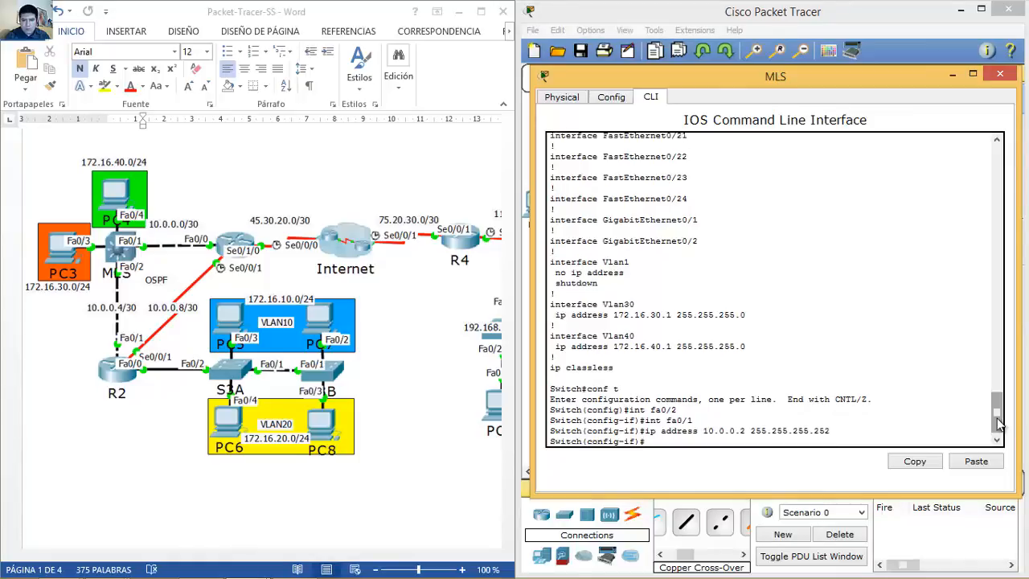
{"action": "type", "text": "no"}
{"action": "key", "text": "Up"}
{"action": "key", "text": "Up"}
{"action": "key", "text": "Up"}
{"action": "key", "text": "Return"}
{"action": "key", "text": "Up"}
{"action": "key", "text": "Up"}
{"action": "key", "text": "Up"}
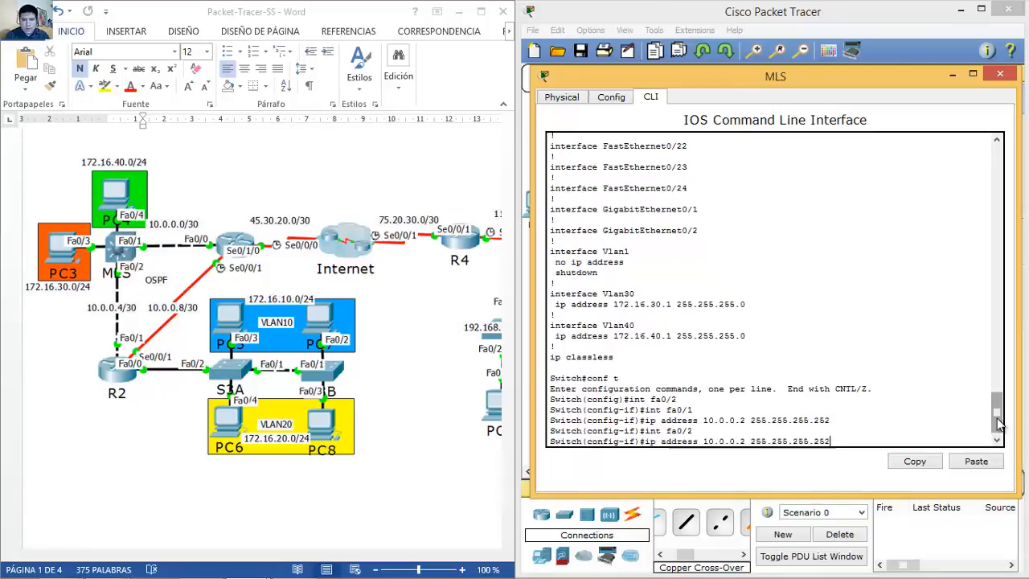
{"action": "key", "text": "Down"}
{"action": "key", "text": "Left"}
{"action": "key", "text": "BackSpace"}
{"action": "type", "text": "6"}
{"action": "key", "text": "Return"}
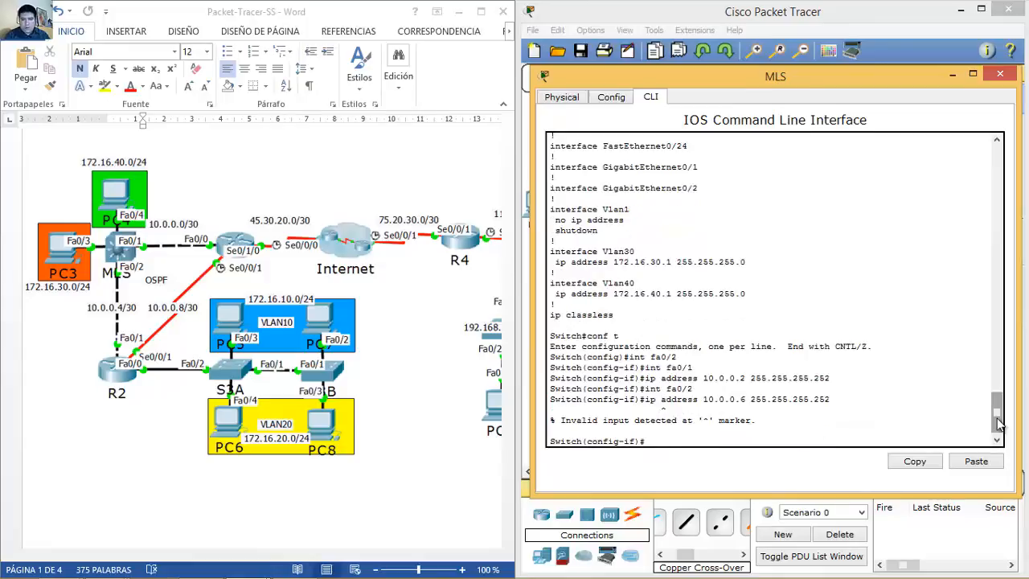
Step: Turn FastEthernet0/2 into a routed port with no switchport
{"action": "key", "text": "Up"}
{"action": "key", "text": "Up"}
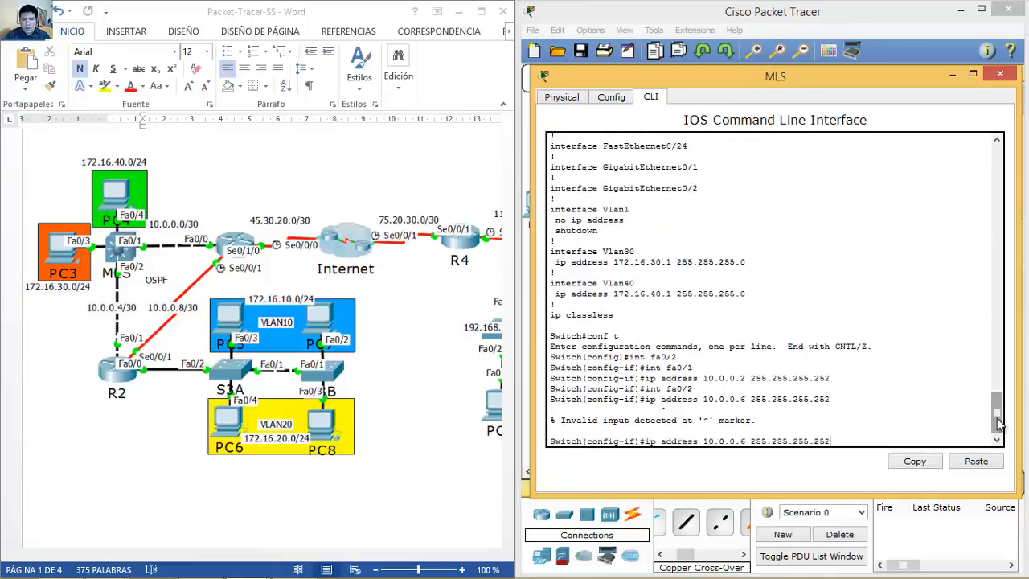
{"action": "key", "text": "Return"}
{"action": "type", "text": "no"}
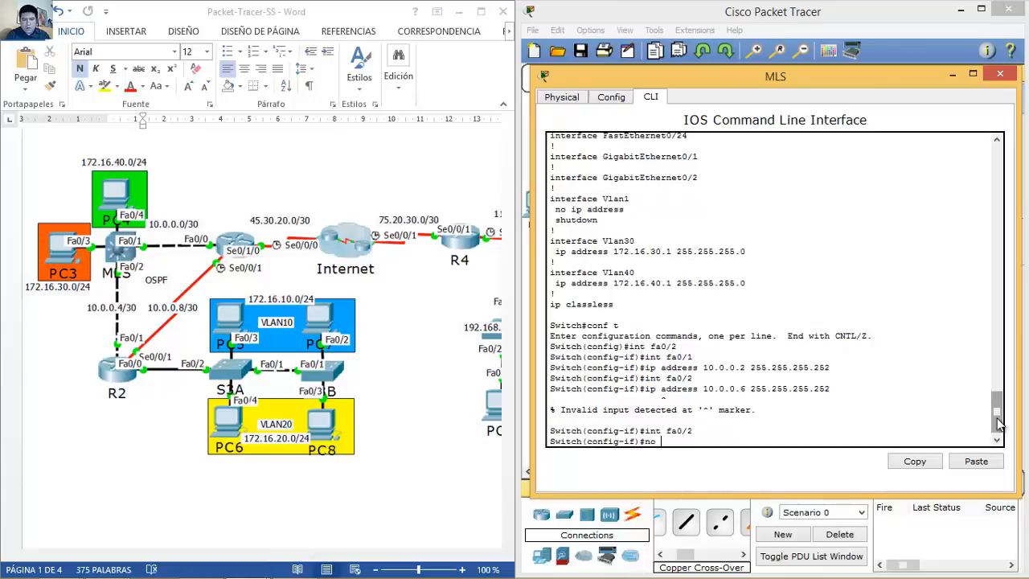
{"action": "type", "text": " swi"}
{"action": "key", "text": "Tab"}
{"action": "type", "text": "p"}
{"action": "key", "text": "Return"}
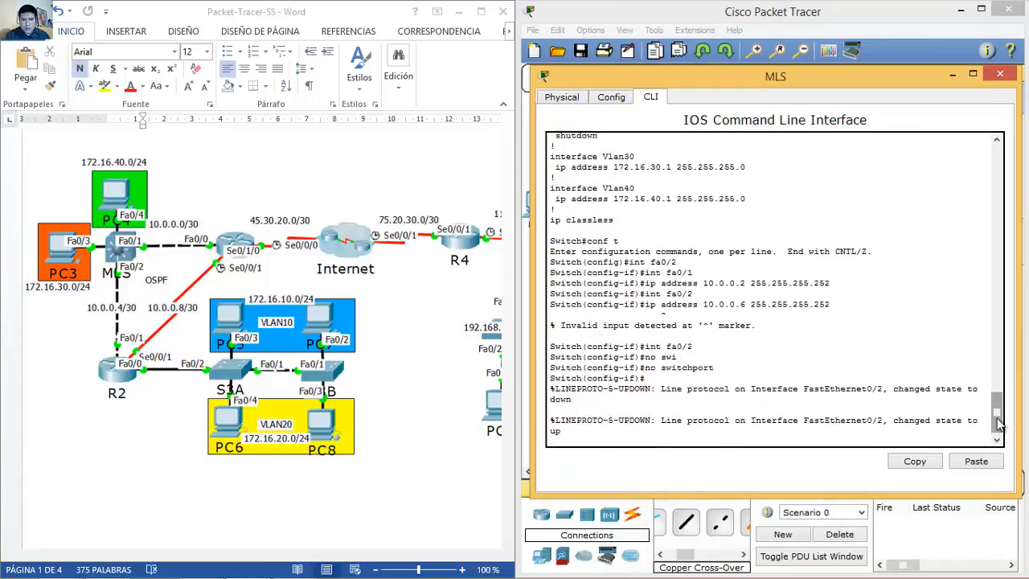
Step: Reapply no switchport on Fa0/2 and assign it 10.0.0.6 255.255.255.252
{"action": "key", "text": "Up"}
{"action": "key", "text": "Up"}
{"action": "key", "text": "Up"}
{"action": "key", "text": "Return"}
{"action": "key", "text": "Up"}
{"action": "key", "text": "Up"}
{"action": "key", "text": "Return"}
{"action": "key", "text": "Up"}
{"action": "key", "text": "Up"}
{"action": "key", "text": "Up"}
{"action": "key", "text": "Up"}
{"action": "key", "text": "Up"}
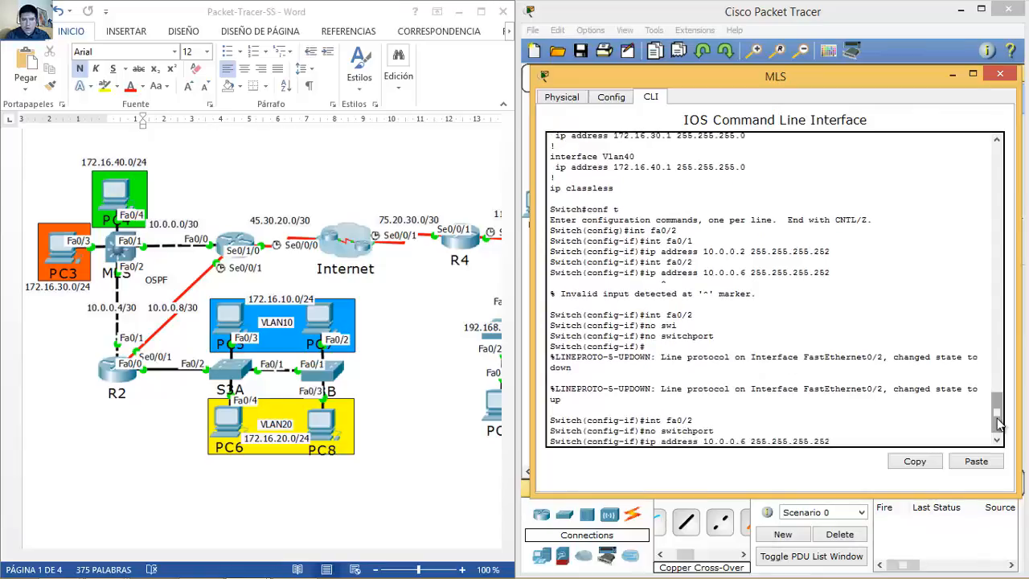
{"action": "key", "text": "Return"}
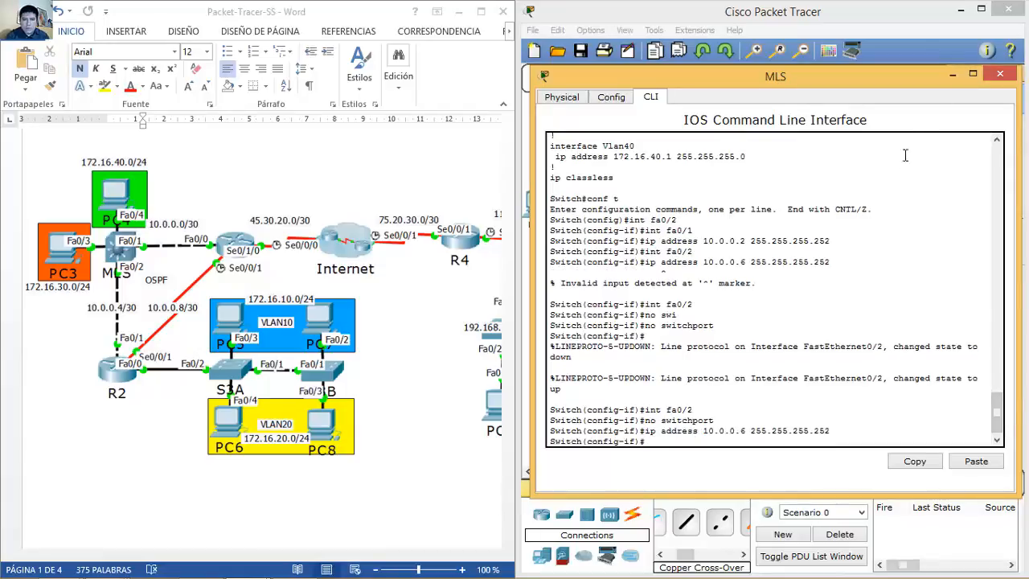
Step: Exit configuration mode with end and display the running configuration
{"action": "type", "text": "end"}
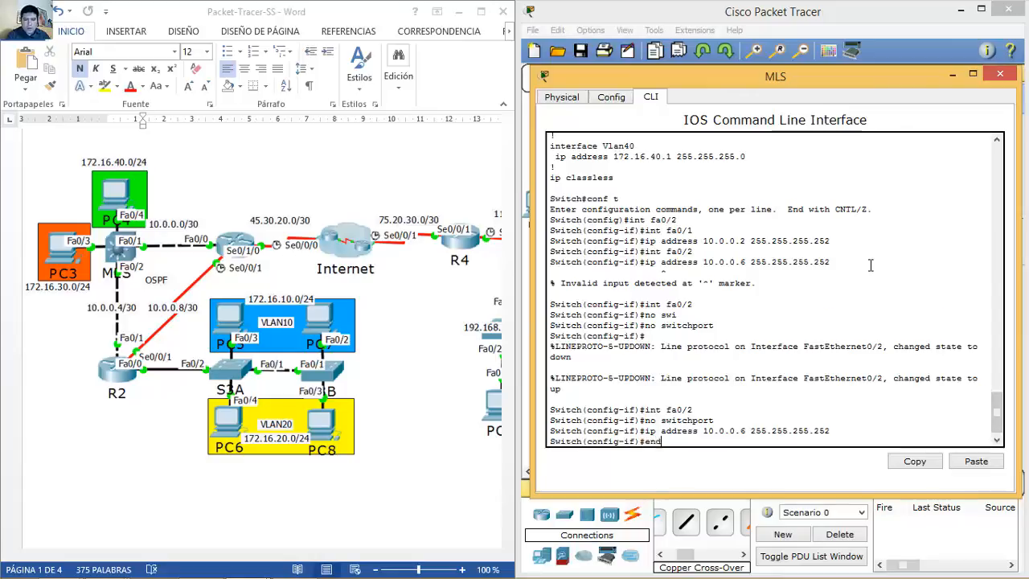
{"action": "key", "text": "Return"}
{"action": "type", "text": "sh run"}
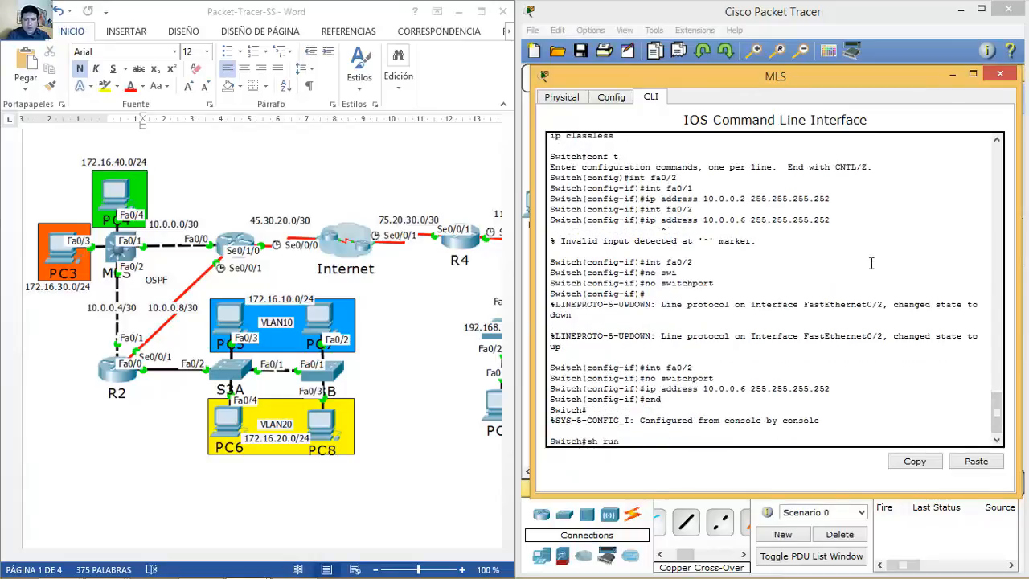
{"action": "key", "text": "Return"}
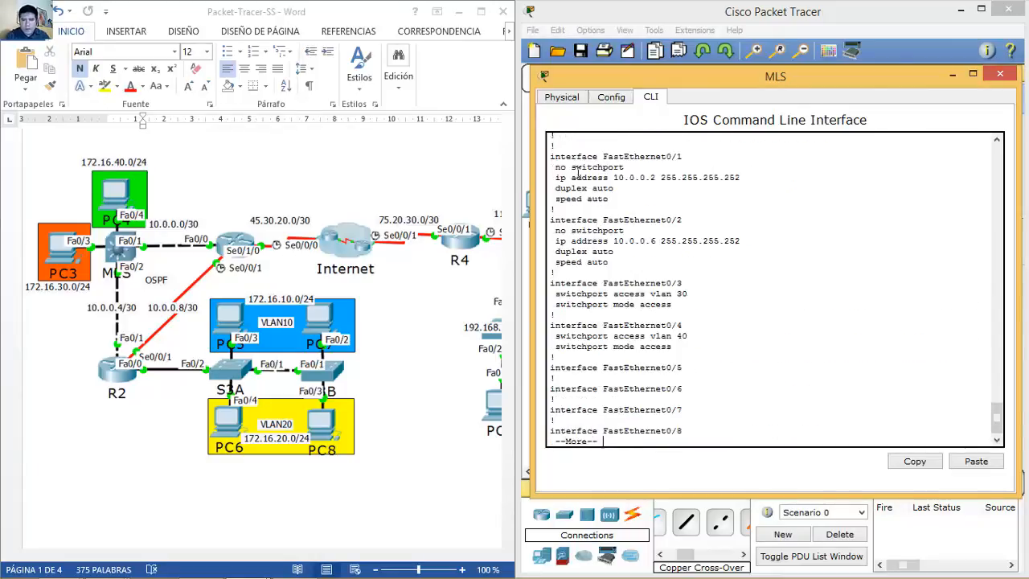
Step: Review the running config: routed uplinks, Fa0/3 VLAN 30 and Fa0/4 VLAN 40 access ports, VLAN SVIs
{"action": "left_click_drag", "start_coordinate": [571, 166], "coordinate": [625, 263]}
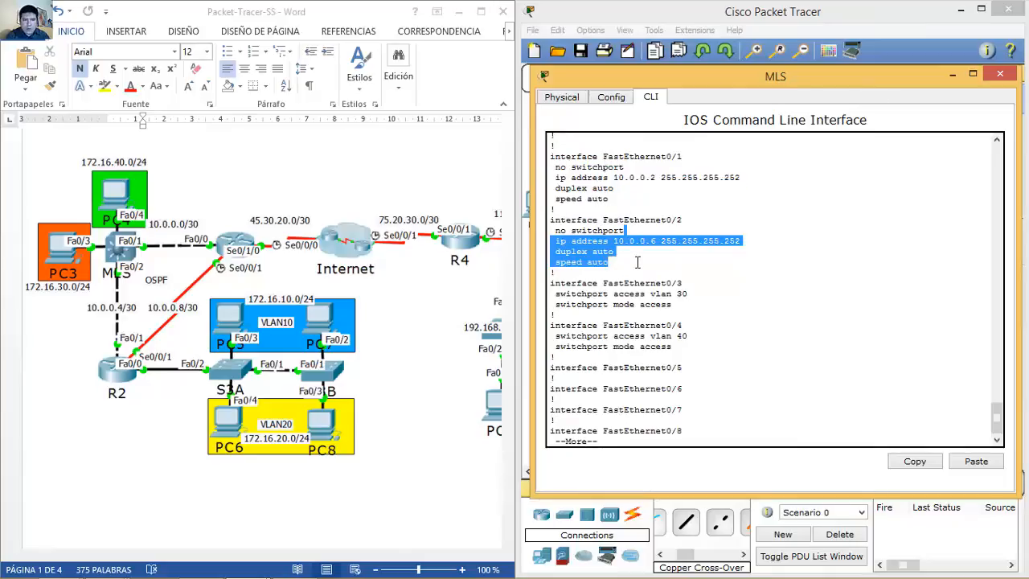
{"action": "left_click", "coordinate": [638, 262]}
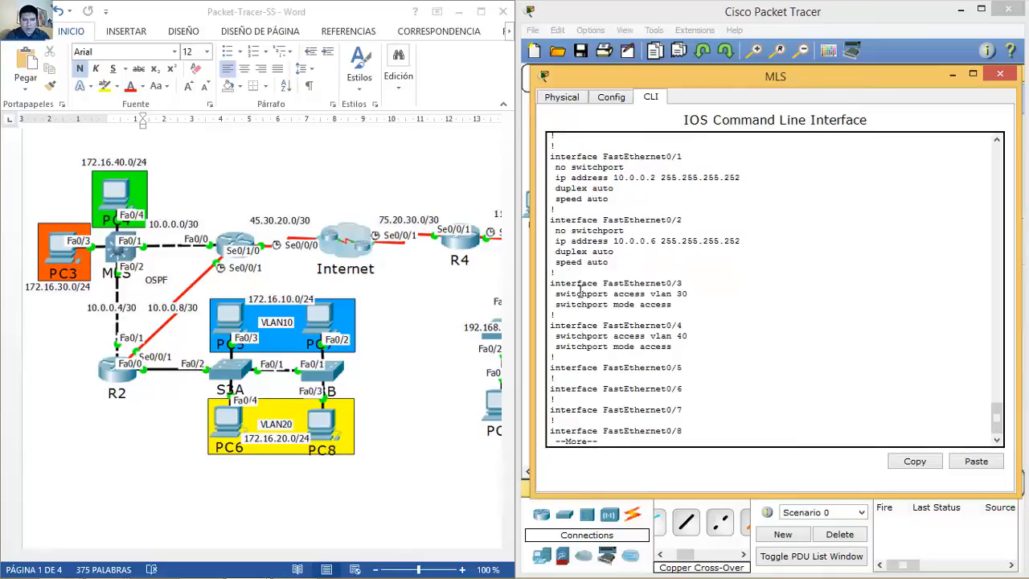
{"action": "left_click_drag", "start_coordinate": [561, 294], "coordinate": [646, 304]}
{"action": "left_click_drag", "start_coordinate": [566, 324], "coordinate": [669, 351]}
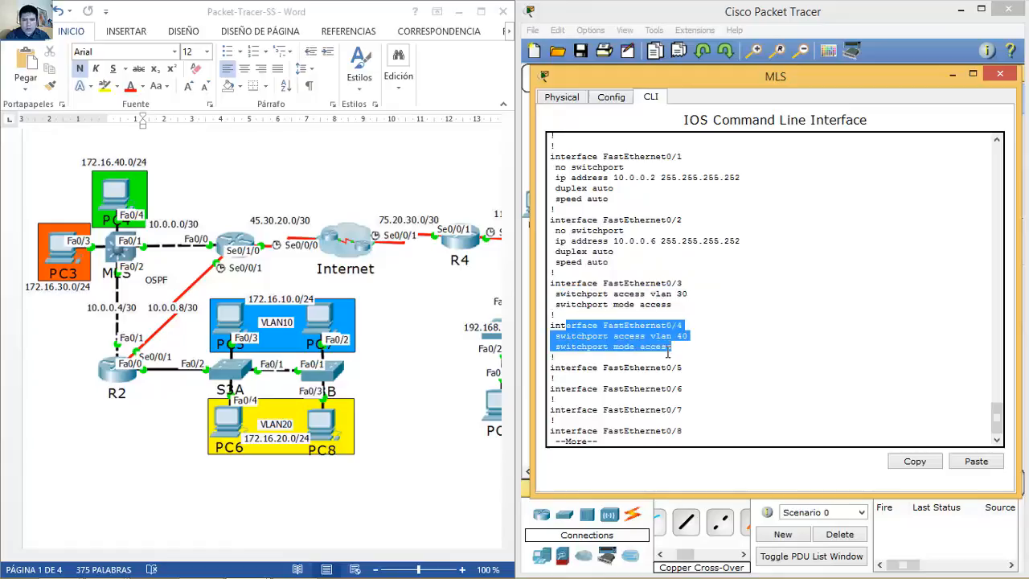
{"action": "key", "text": "space"}
{"action": "key", "text": "space"}
{"action": "key", "text": "space"}
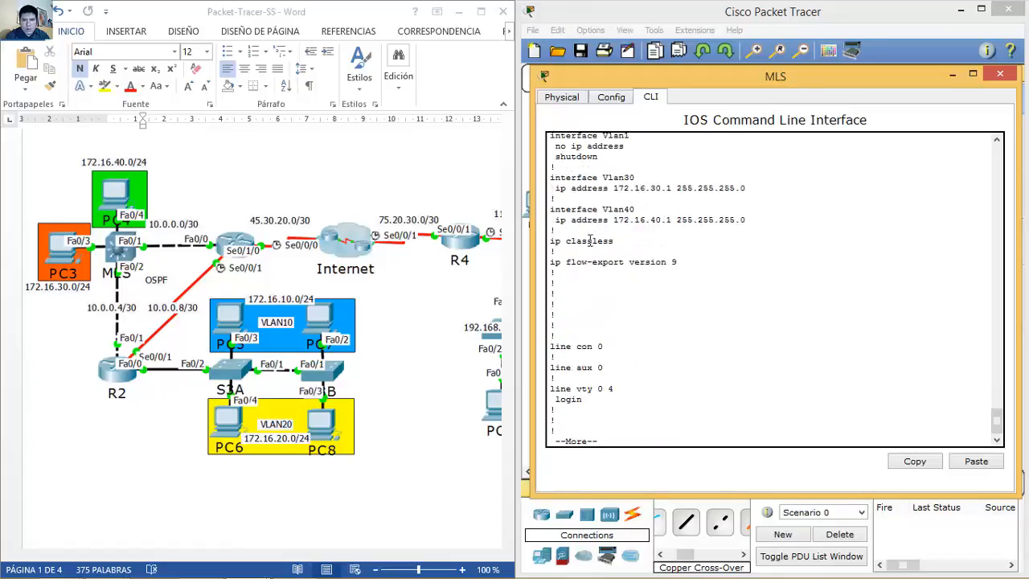
{"action": "left_click_drag", "start_coordinate": [552, 177], "coordinate": [746, 220]}
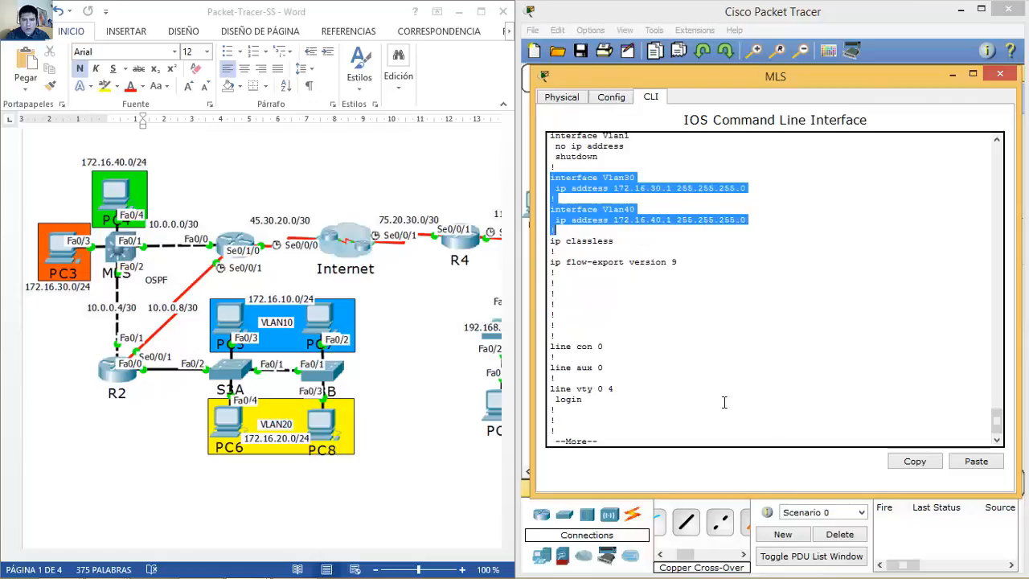
{"action": "key", "text": "space"}
Step: Run show ip route to confirm connected 10.0.0.0, 10.0.0.4, Vlan30 and Vlan40, then close the MLS window
{"action": "type", "text": "show ip route"}
{"action": "key", "text": "Return"}
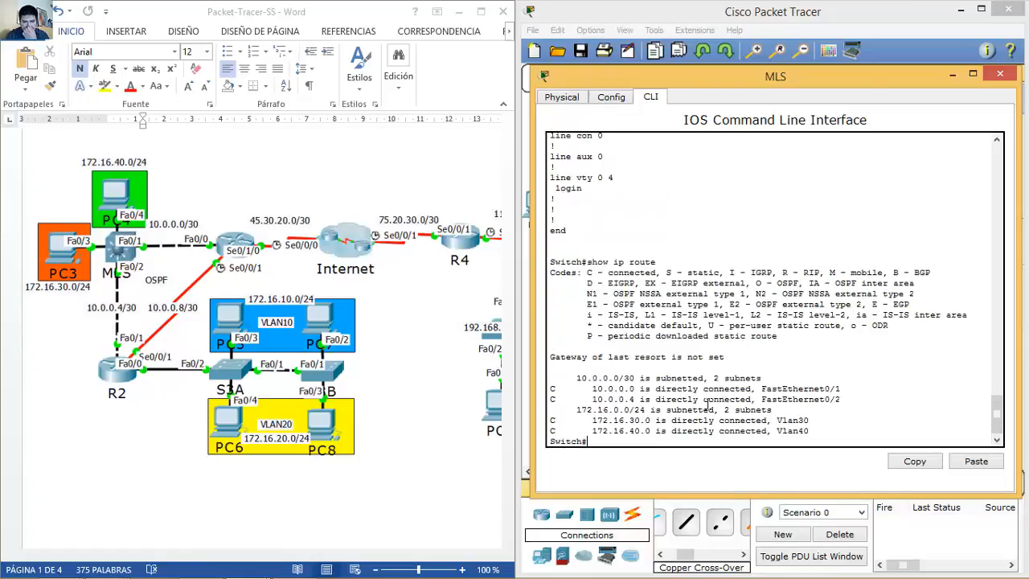
{"action": "left_click_drag", "start_coordinate": [561, 376], "coordinate": [792, 424]}
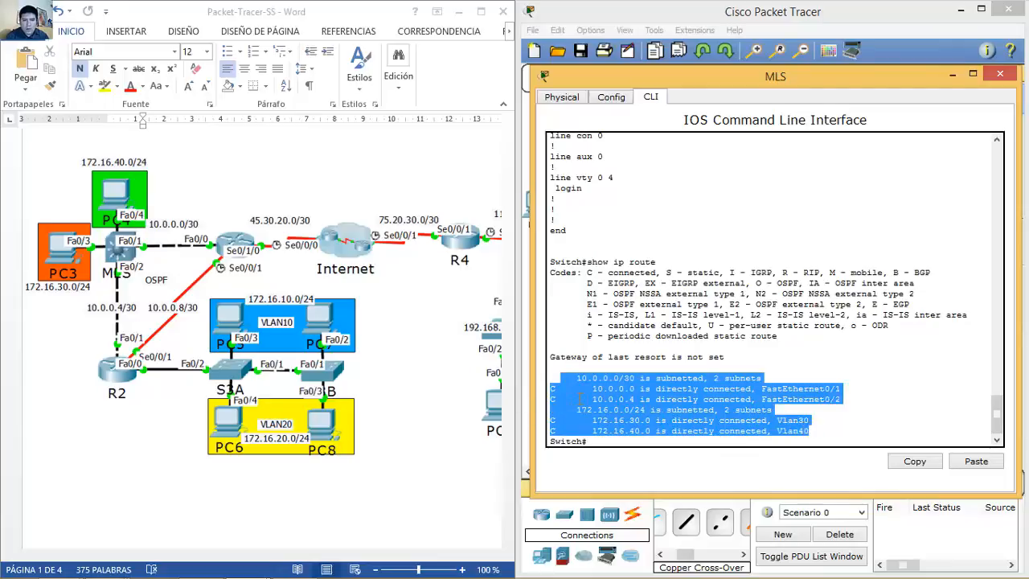
{"action": "left_click", "coordinate": [768, 398]}
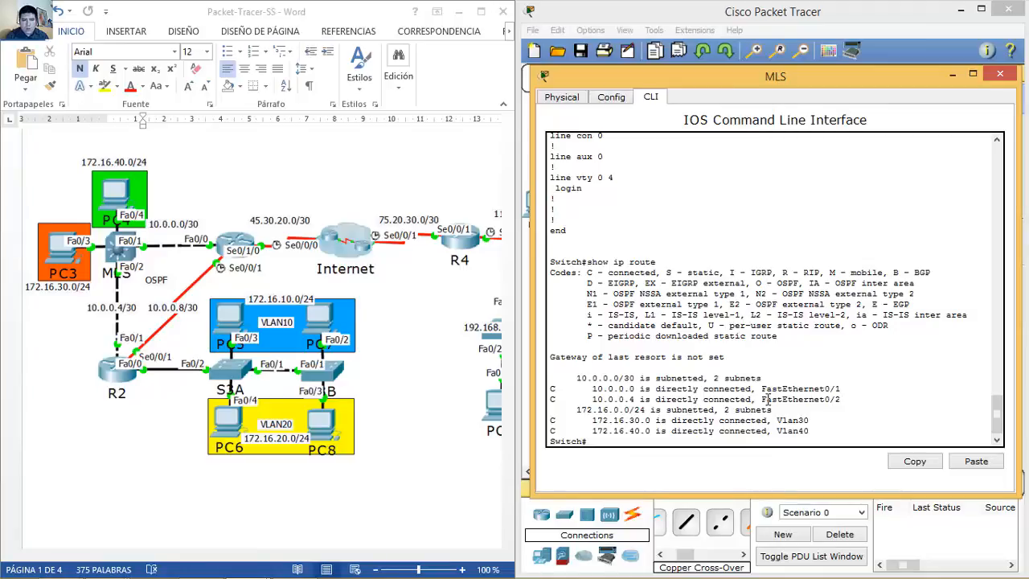
{"action": "left_click", "coordinate": [1002, 75]}
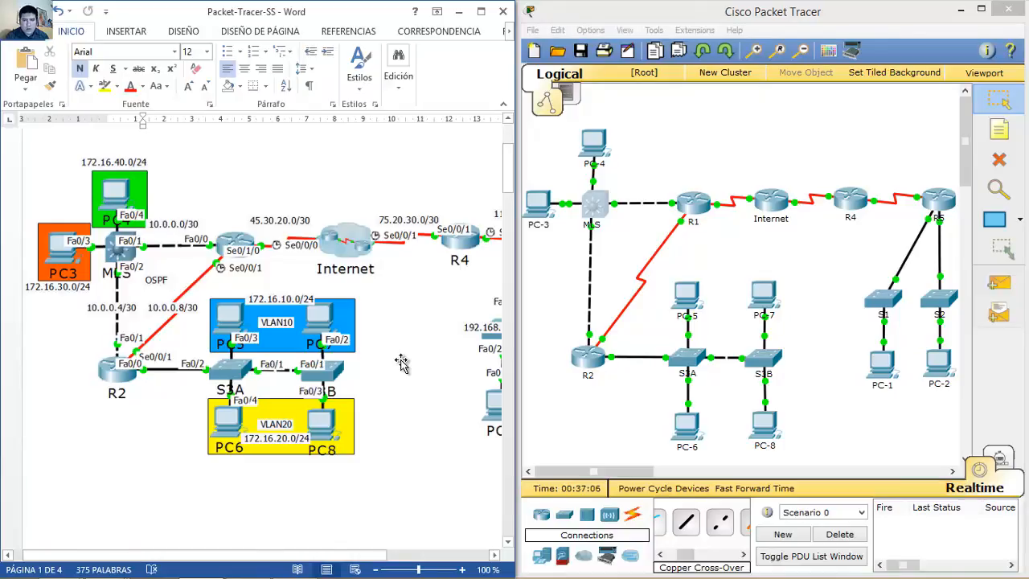
Step: Scroll past the topology, highlight the Paso 6 OSPF instruction, then scroll down to Pasos 9–11
{"action": "scroll", "coordinate": [402, 362], "scroll_direction": "down", "scroll_amount": 10}
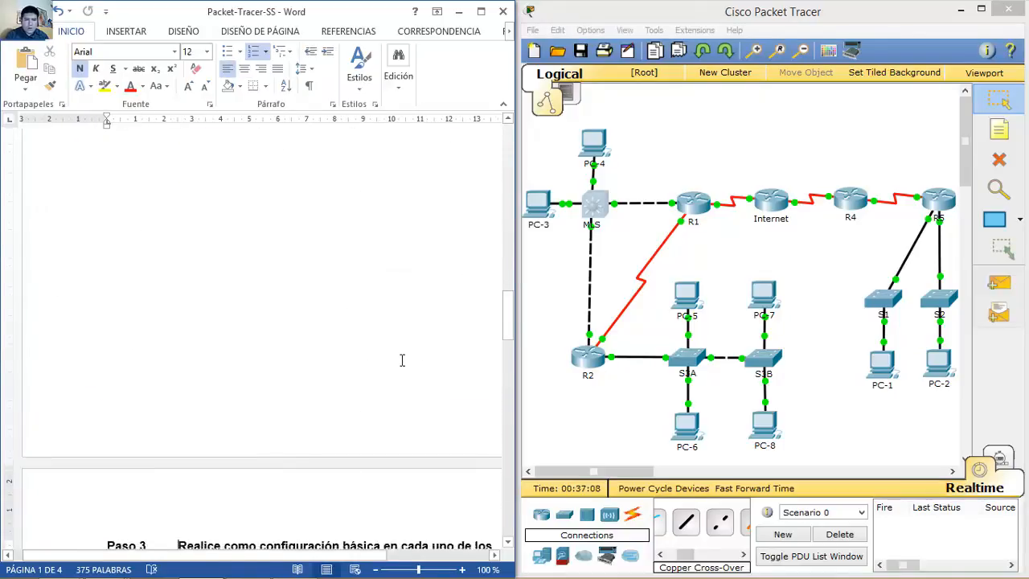
{"action": "scroll", "coordinate": [402, 360], "scroll_direction": "down", "scroll_amount": 8}
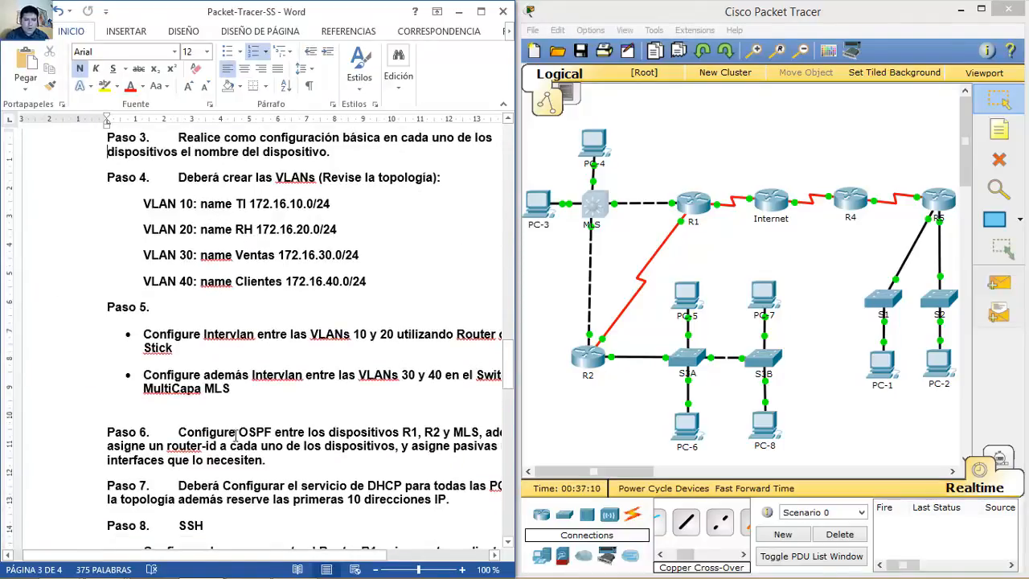
{"action": "left_click_drag", "start_coordinate": [178, 432], "coordinate": [275, 462]}
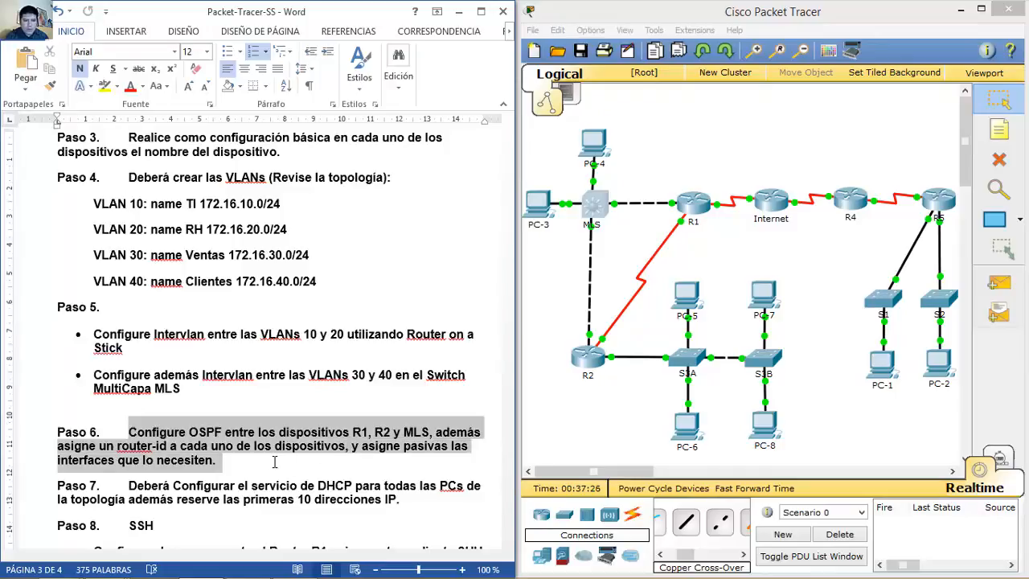
{"action": "left_click_drag", "start_coordinate": [128, 433], "coordinate": [400, 455]}
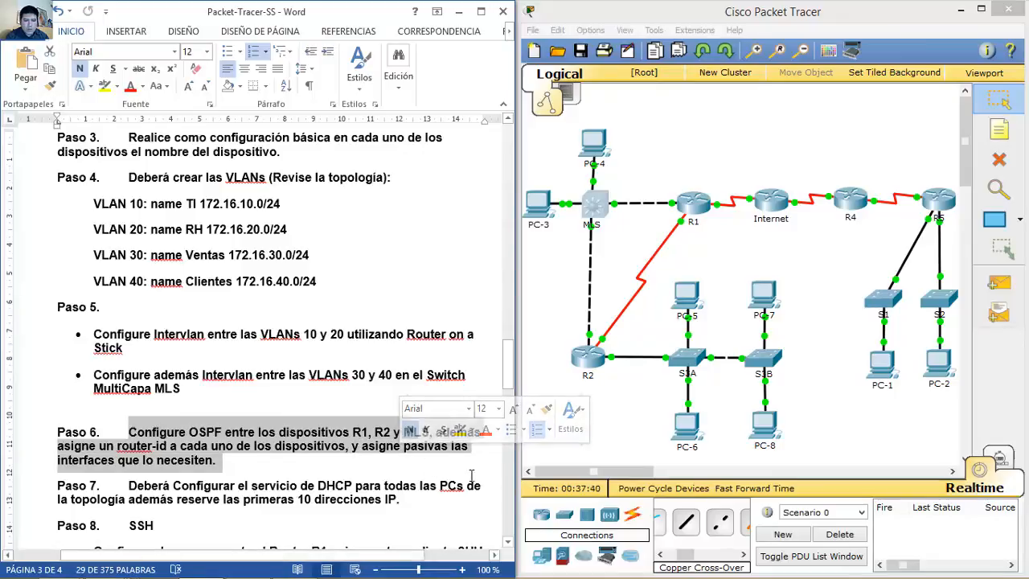
{"action": "left_click_drag", "start_coordinate": [508, 366], "coordinate": [498, 457]}
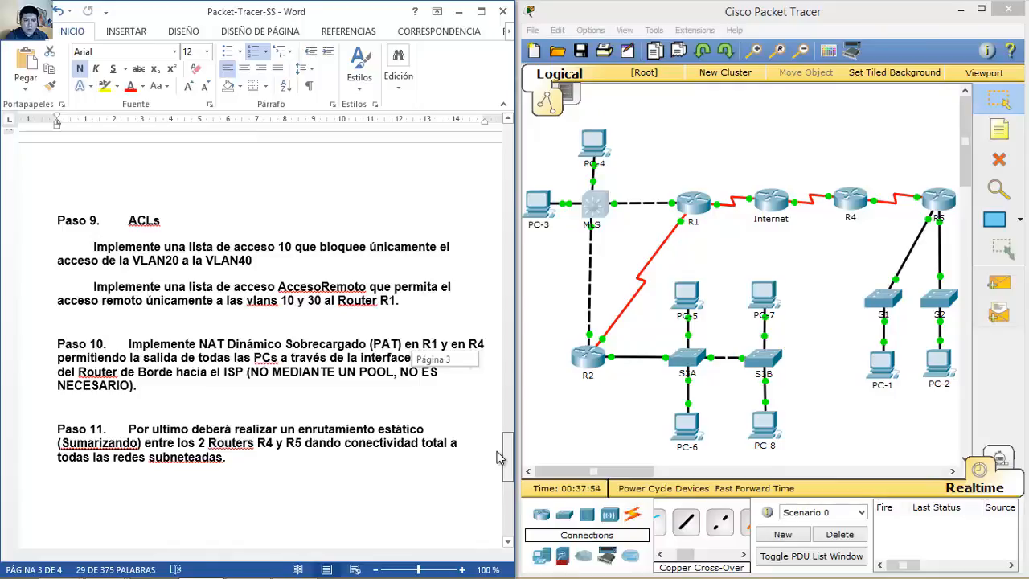
{"action": "left_click_drag", "start_coordinate": [497, 458], "coordinate": [494, 464]}
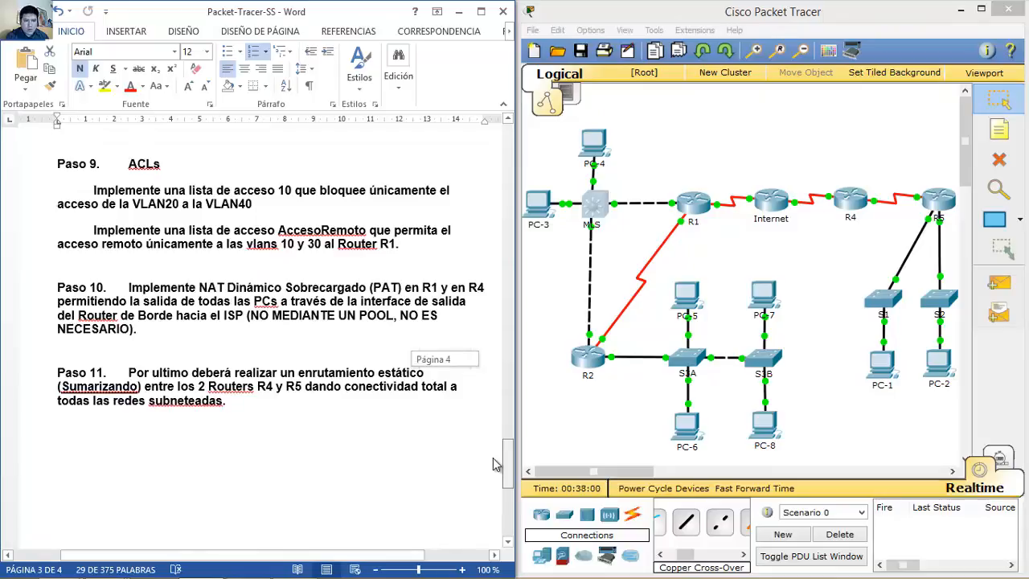
{"action": "left_click_drag", "start_coordinate": [494, 465], "coordinate": [494, 462]}
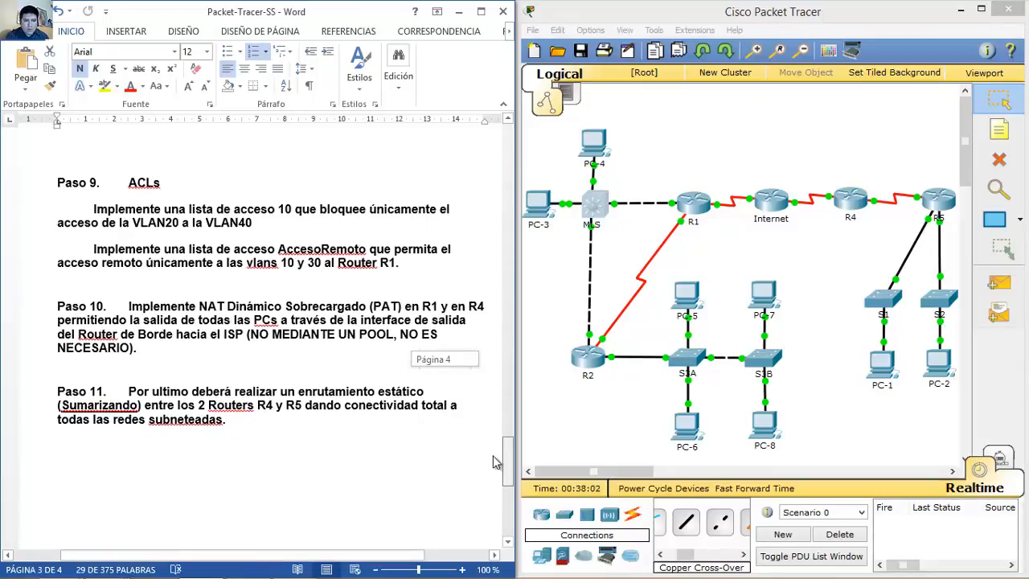
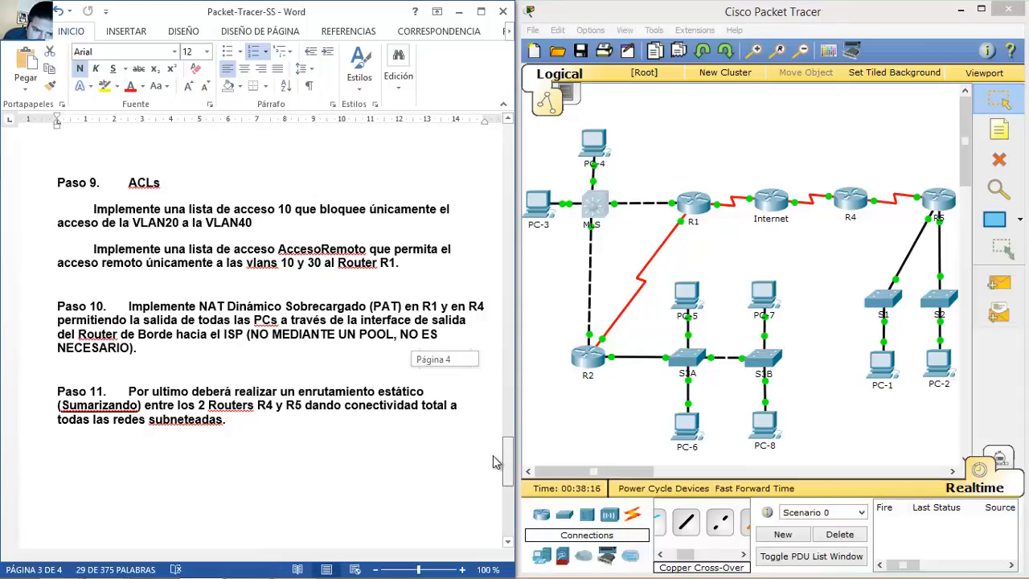
Step: Bring the page 1 addressing diagram back into view and open R1's CLI beside it
{"action": "left_click_drag", "start_coordinate": [496, 463], "coordinate": [513, 161]}
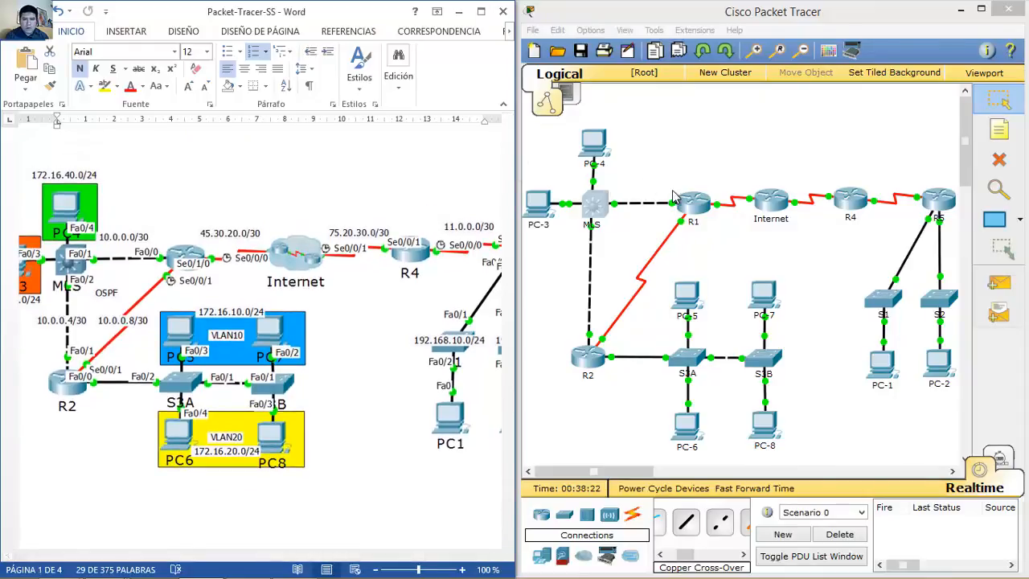
{"action": "left_click", "coordinate": [698, 205]}
{"action": "left_click_drag", "start_coordinate": [591, 96], "coordinate": [830, 67]}
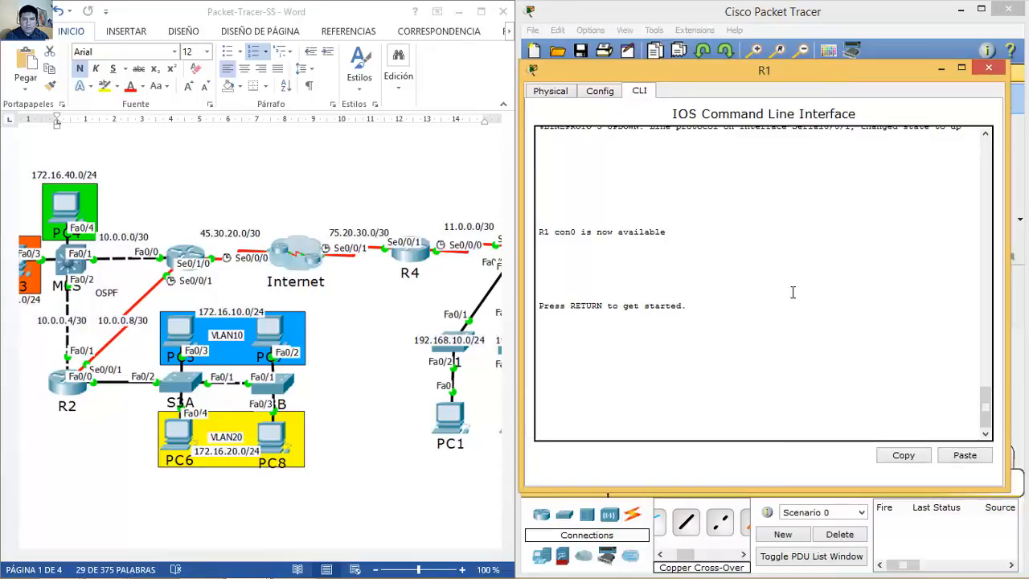
Step: On R1, enter global config, start router ospf 1 and set router-id 1.1.1.1
{"action": "key", "text": "Return"}
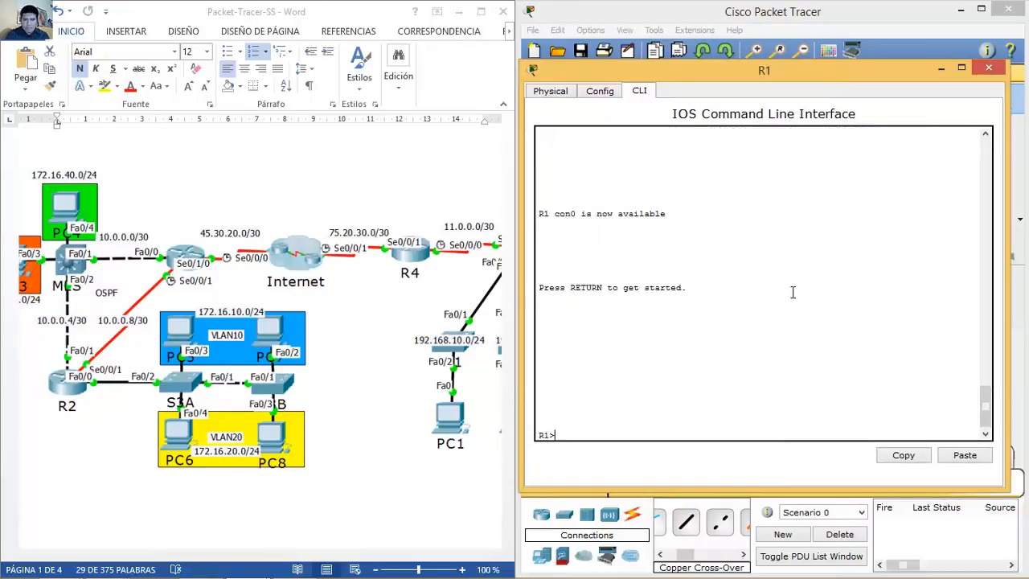
{"action": "type", "text": "en"}
{"action": "key", "text": "Return"}
{"action": "type", "text": "conf t"}
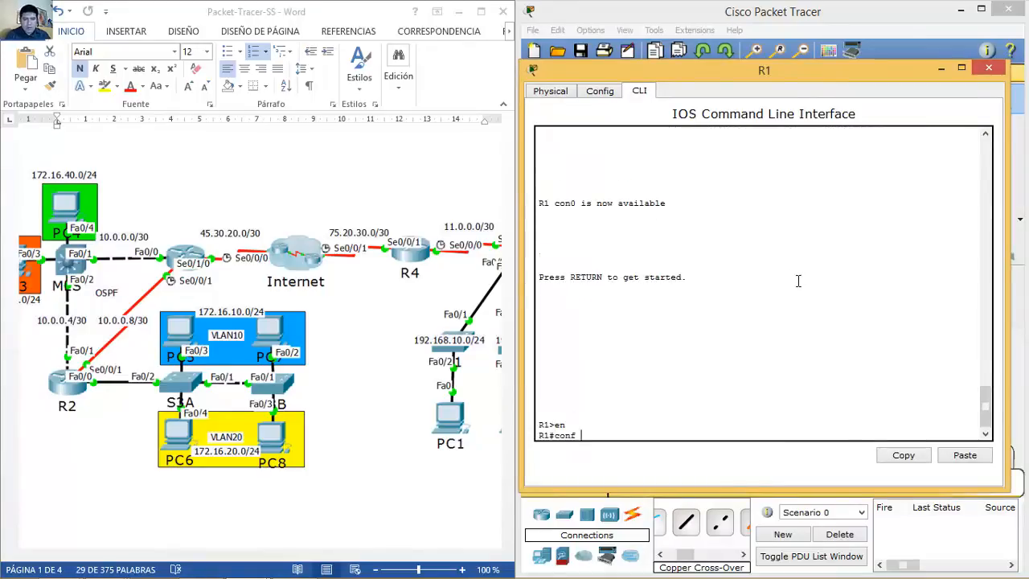
{"action": "key", "text": "Return"}
{"action": "type", "text": "router ospd"}
{"action": "key", "text": "BackSpace"}
{"action": "type", "text": "f 1"}
{"action": "key", "text": "Return"}
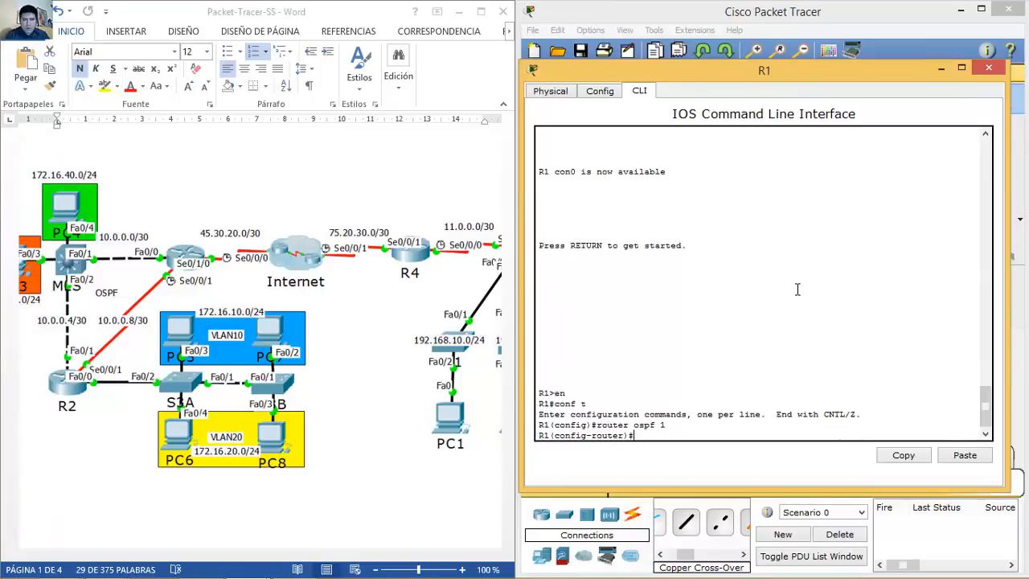
{"action": "type", "text": "router"}
{"action": "key", "text": "Tab"}
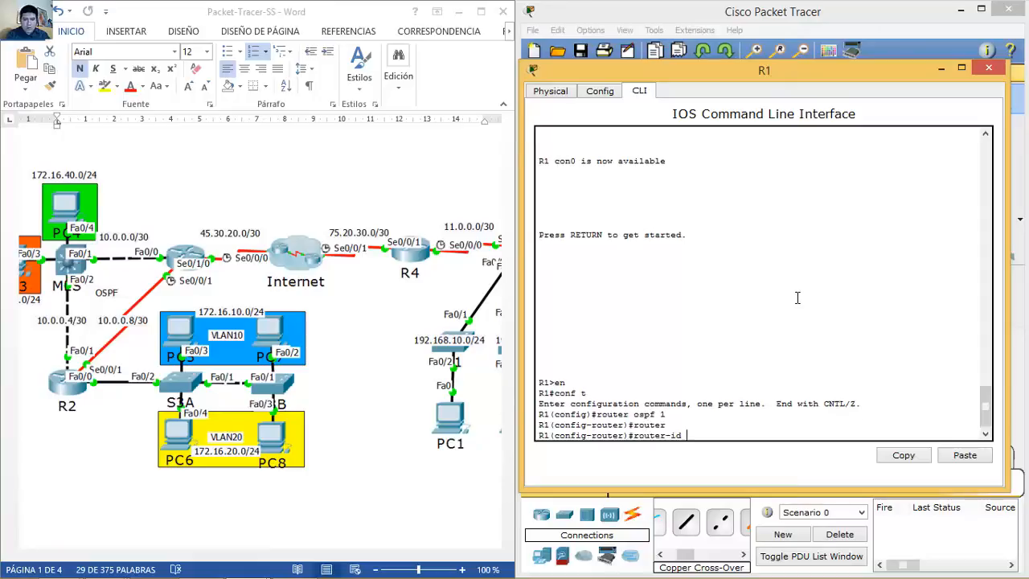
{"action": "type", "text": "1.1.1."}
{"action": "key", "text": "Return"}
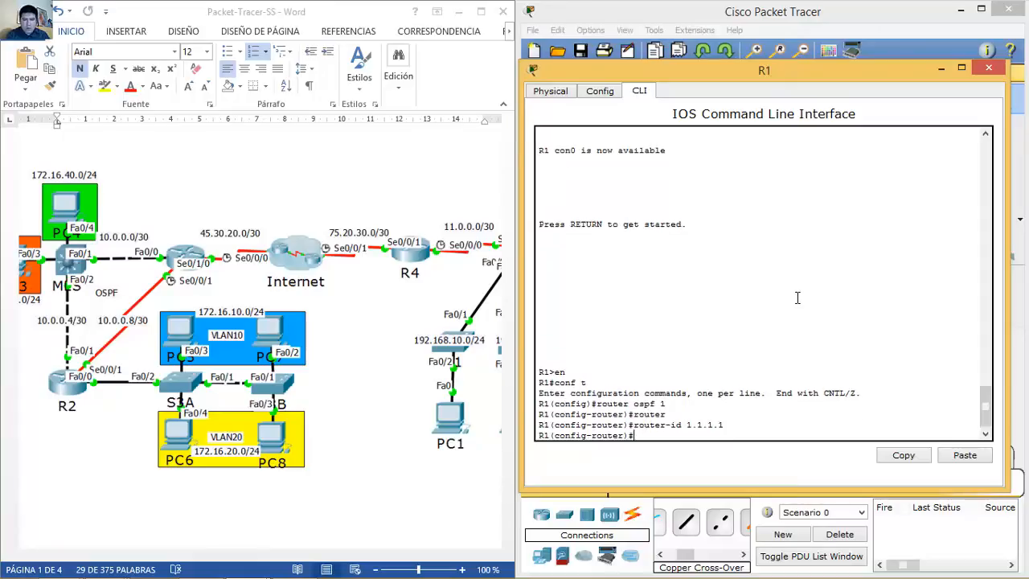
Step: Run do show ip route connected and highlight the 10.0.0.x and 45.30.20.0/30 routes
{"action": "type", "text": "do show ip route connected"}
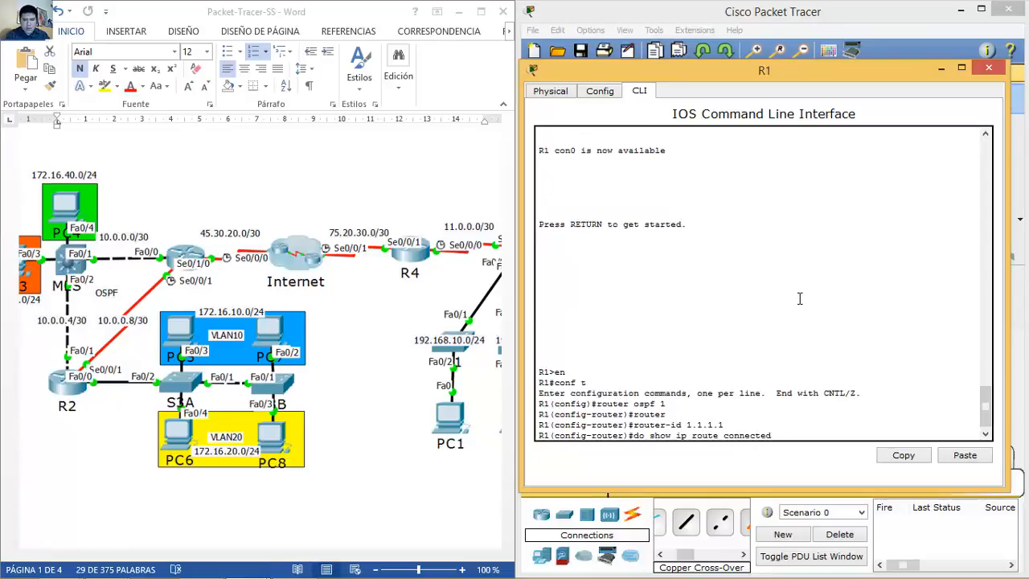
{"action": "key", "text": "Return"}
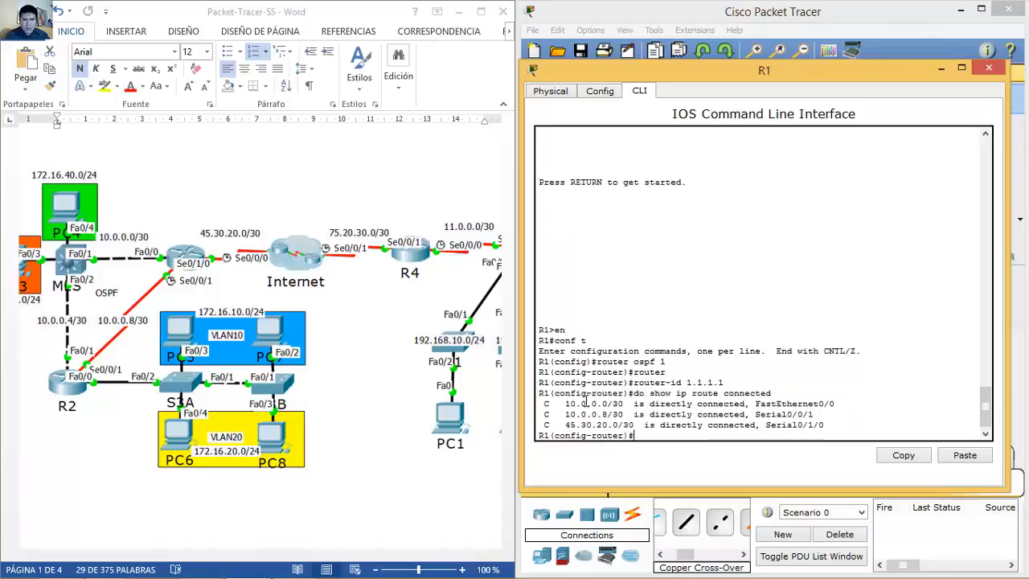
{"action": "left_click_drag", "start_coordinate": [546, 403], "coordinate": [835, 414]}
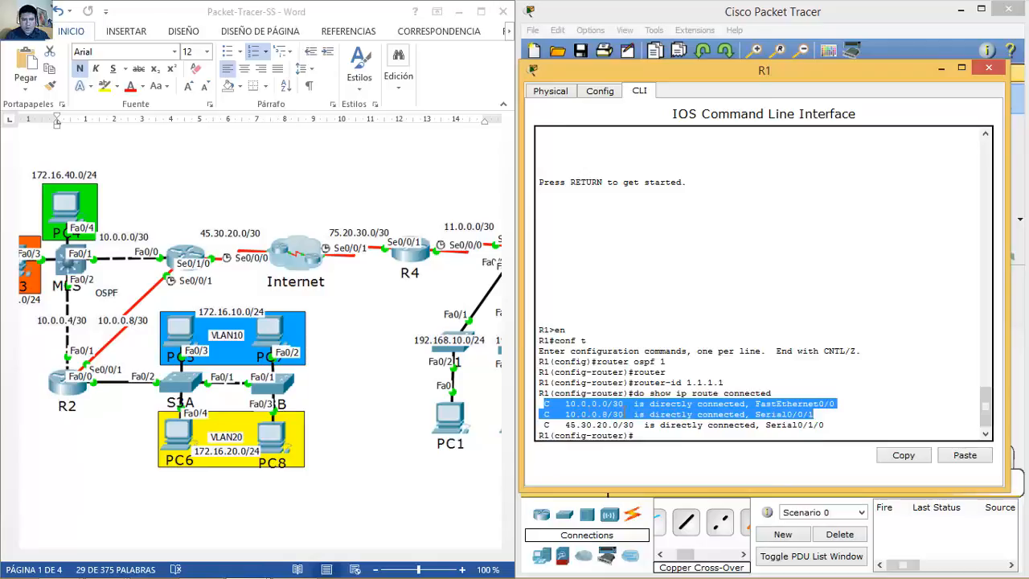
{"action": "left_click_drag", "start_coordinate": [544, 424], "coordinate": [832, 423]}
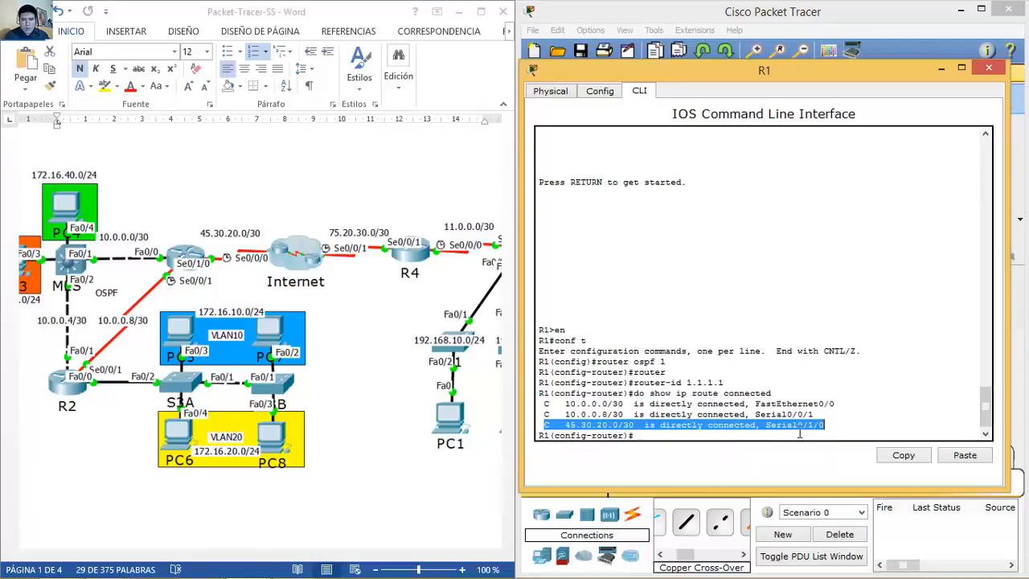
Step: Add networks 10.0.0.0 and 10.0.0.8 with wildcard 0.0.0.3 to OSPF area 0
{"action": "left_click", "coordinate": [800, 430]}
{"action": "type", "text": "network 10.0.0.0"}
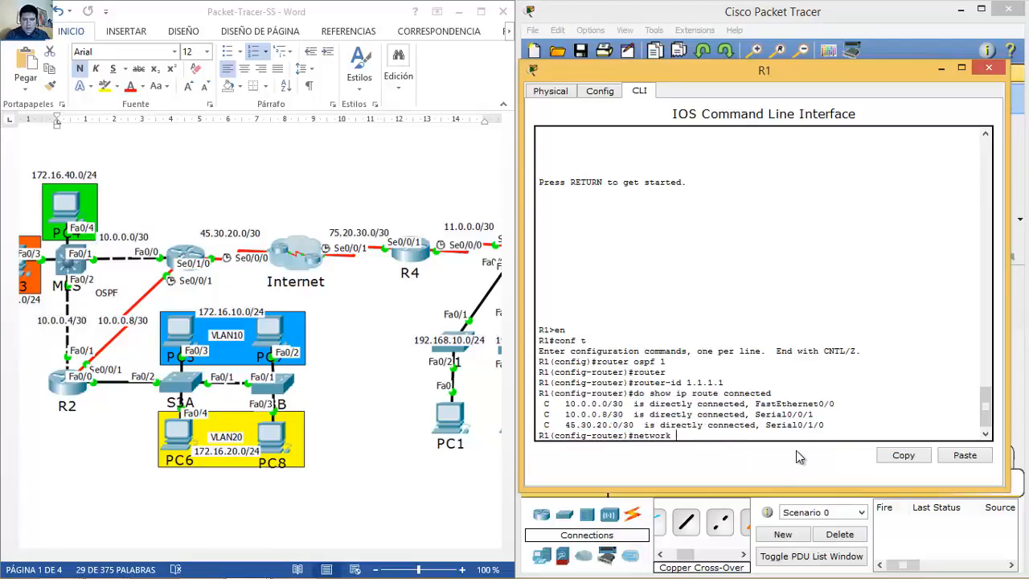
{"action": "type", "text": " 0.0.0.3"}
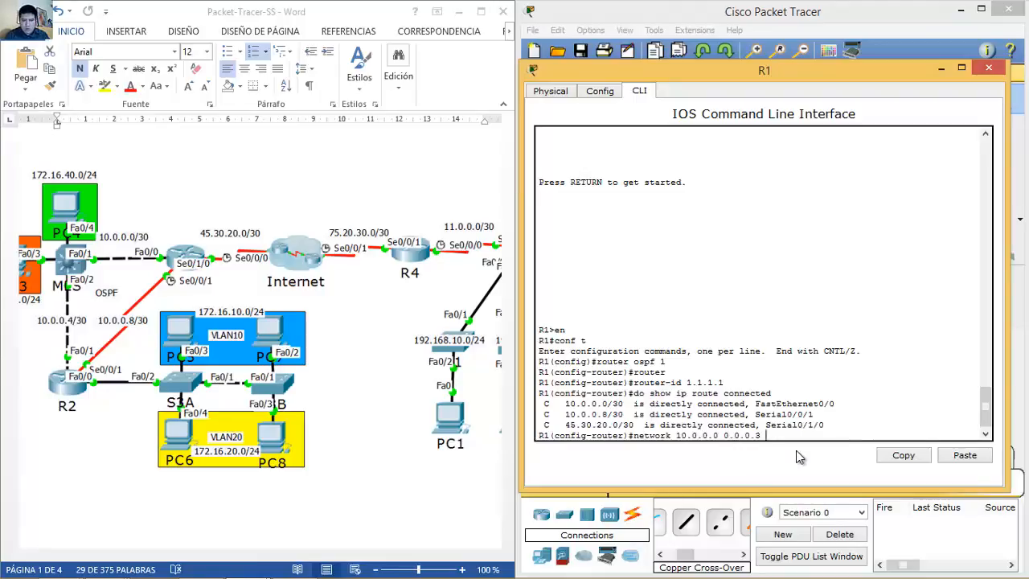
{"action": "type", "text": " area 0"}
{"action": "key", "text": "Return"}
{"action": "key", "text": "Up"}
{"action": "key", "text": "Left"}
{"action": "key", "text": "Left"}
{"action": "key", "text": "Left"}
{"action": "key", "text": "Left"}
{"action": "key", "text": "Left"}
{"action": "key", "text": "Left"}
{"action": "key", "text": "Left"}
{"action": "key", "text": "Left"}
{"action": "key", "text": "Left"}
{"action": "key", "text": "Left"}
{"action": "key", "text": "Left"}
{"action": "key", "text": "Left"}
{"action": "key", "text": "Left"}
{"action": "key", "text": "Left"}
{"action": "key", "text": "Left"}
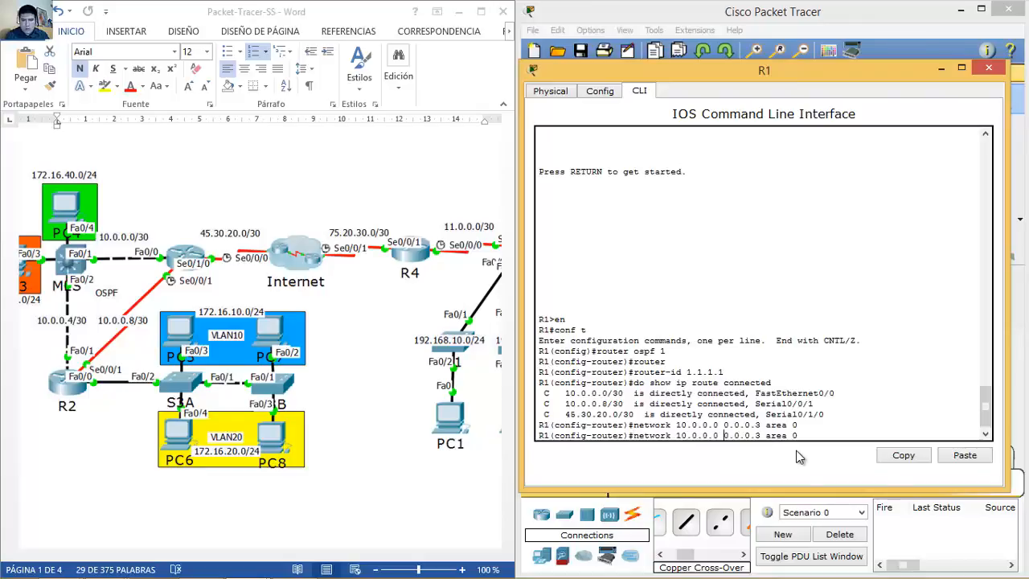
{"action": "key", "text": "BackSpace"}
{"action": "type", "text": "8"}
{"action": "key", "text": "Return"}
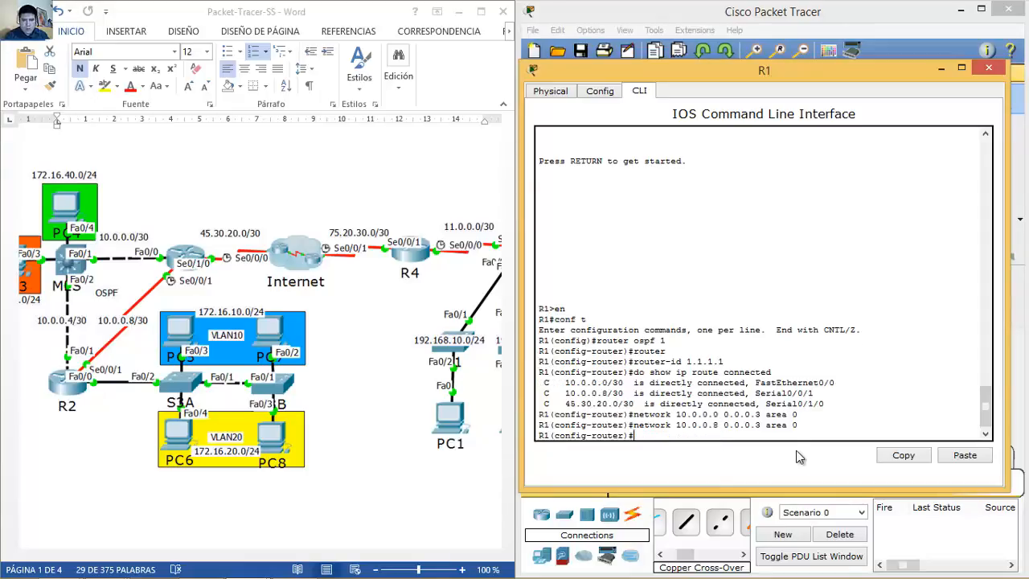
Step: Make Serial0/1/0 a passive interface in R1's OSPF process
{"action": "type", "text": "pass"}
{"action": "key", "text": "Tab"}
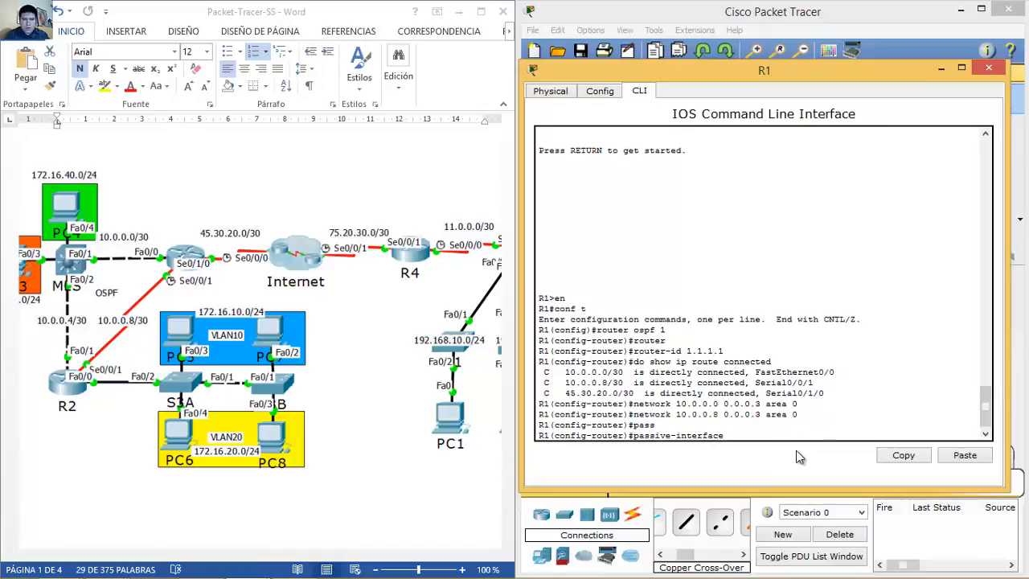
{"action": "left_click_drag", "start_coordinate": [766, 394], "coordinate": [840, 395]}
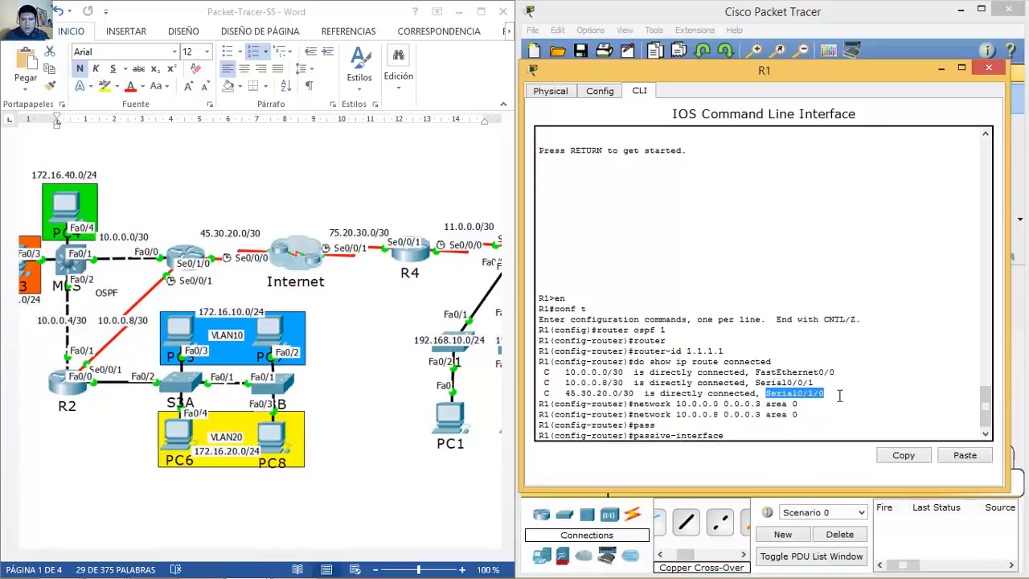
{"action": "left_click", "coordinate": [792, 432]}
{"action": "type", "text": "s0/1/0"}
{"action": "key", "text": "Return"}
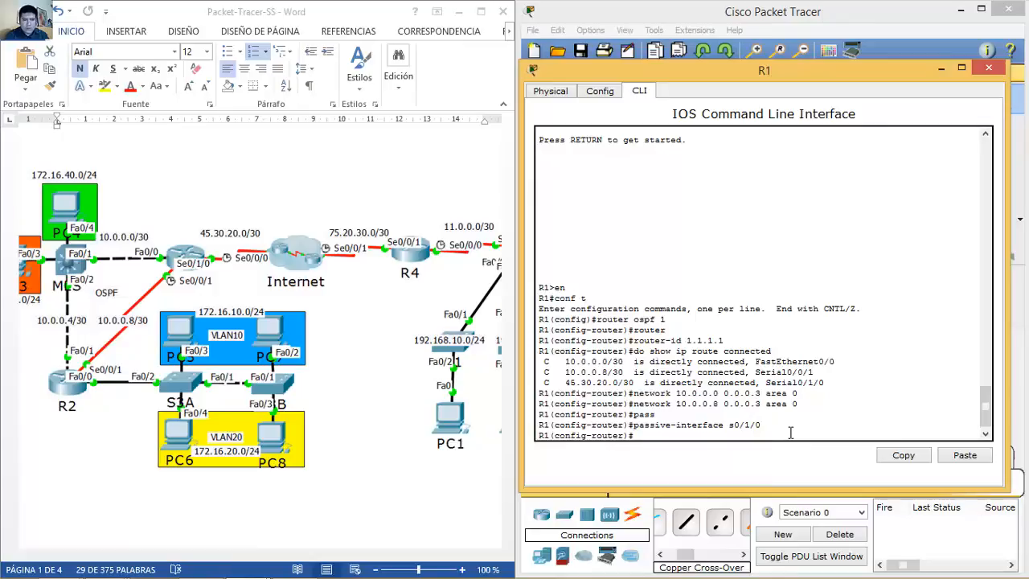
Step: Close R1, open R2's CLI and start OSPF process 1 from global config
{"action": "left_click", "coordinate": [988, 67]}
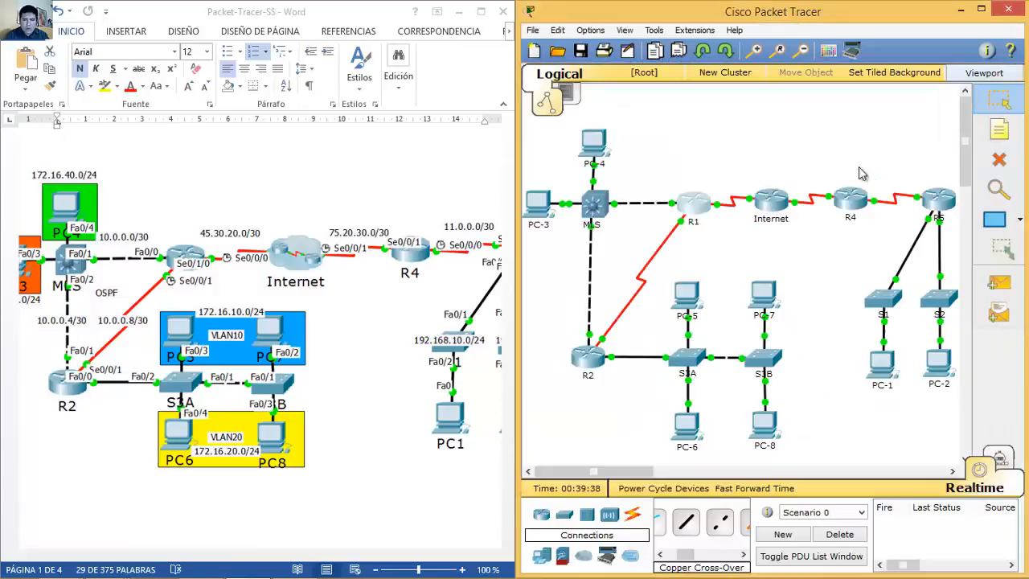
{"action": "left_click", "coordinate": [591, 359]}
{"action": "left_click_drag", "start_coordinate": [557, 111], "coordinate": [784, 84]}
{"action": "key", "text": "Return"}
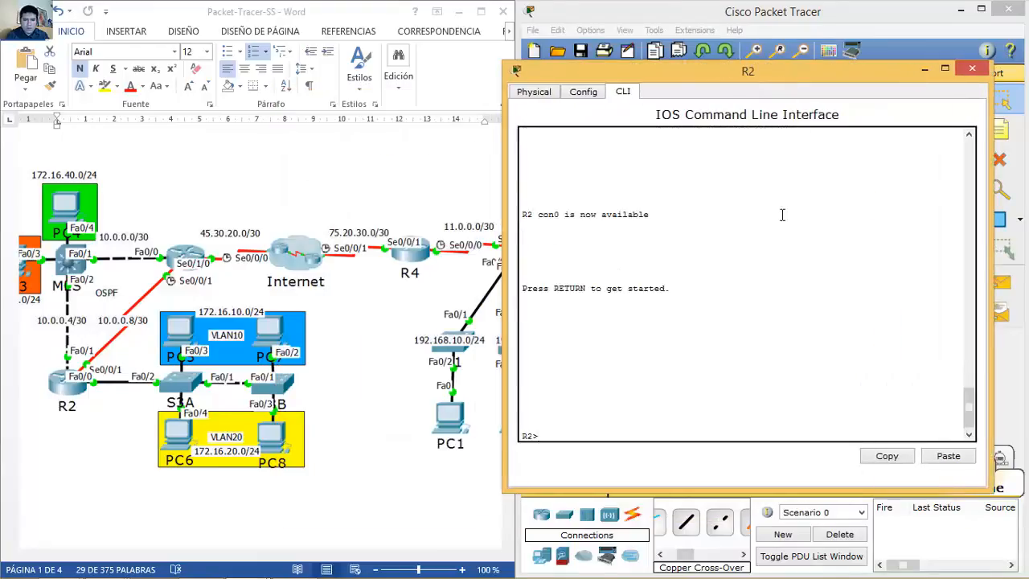
{"action": "type", "text": "en"}
{"action": "key", "text": "Return"}
{"action": "type", "text": "conf t"}
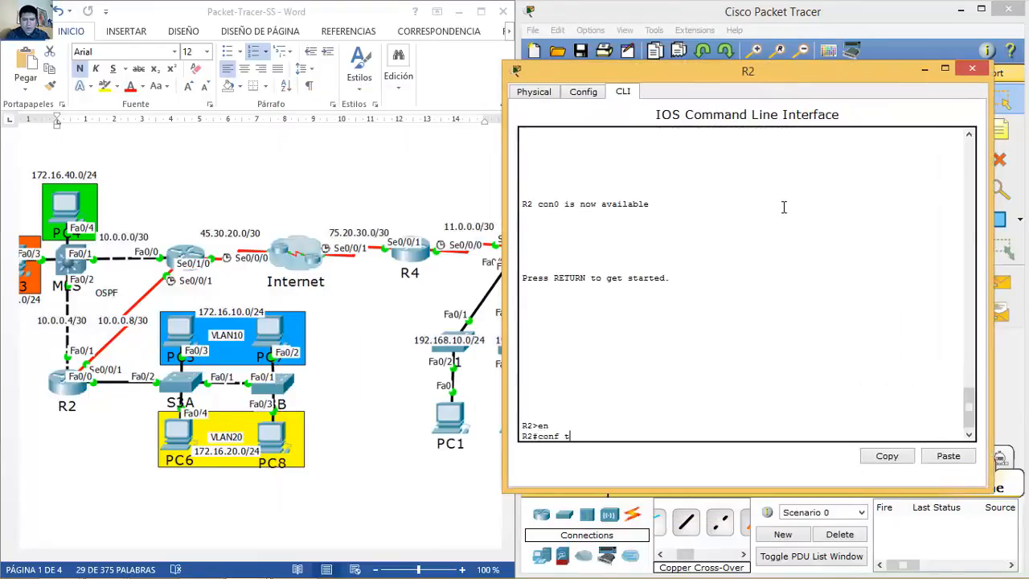
{"action": "key", "text": "Return"}
{"action": "type", "text": "router ospf 1"}
{"action": "key", "text": "Return"}
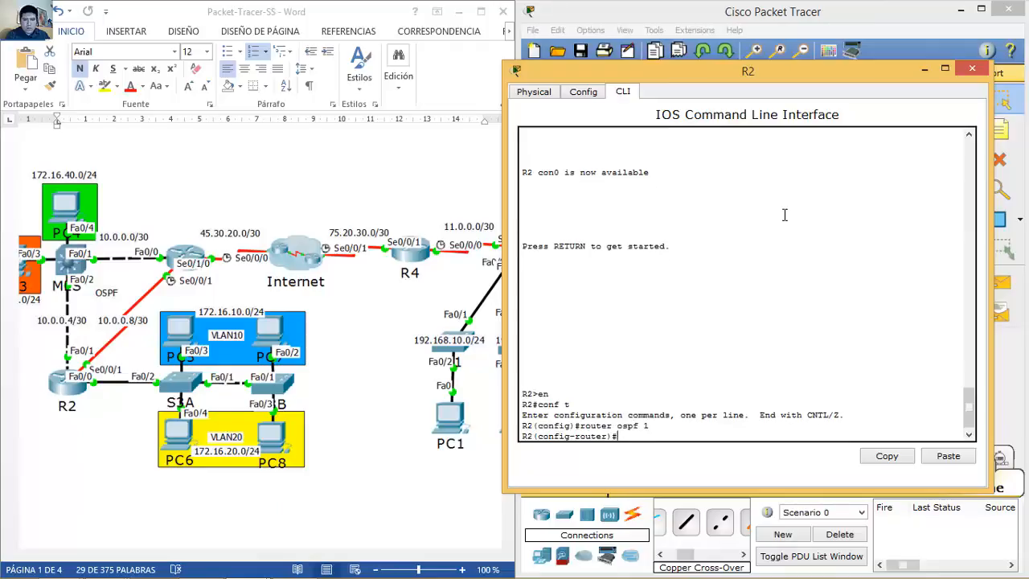
Step: Set R2's router-id to 2.2.2.2 and list its connected routes
{"action": "type", "text": "rout"}
{"action": "key", "text": "Tab"}
{"action": "type", "text": "2.2.2.2"}
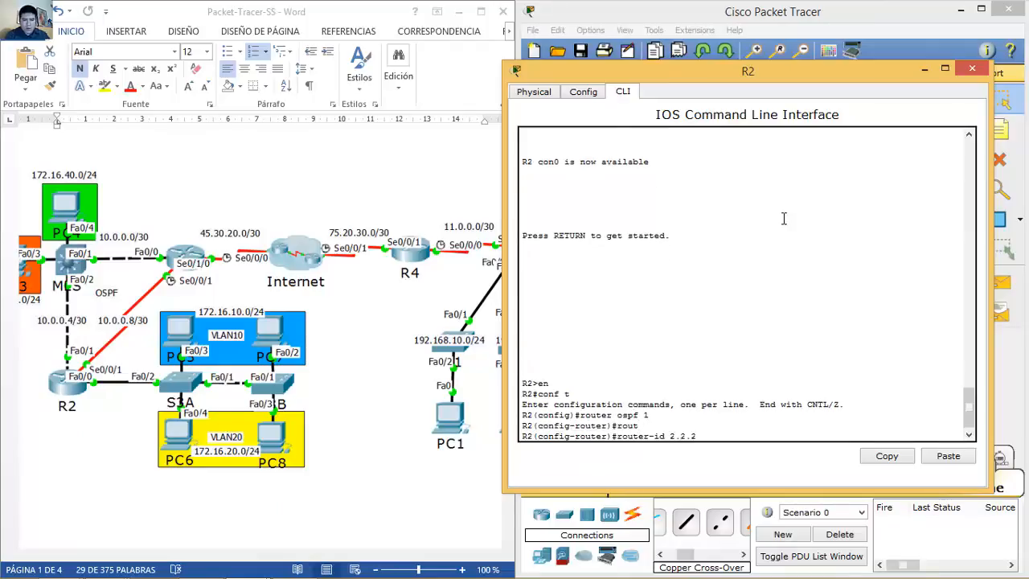
{"action": "key", "text": "Return"}
{"action": "type", "text": "do show ip route connected"}
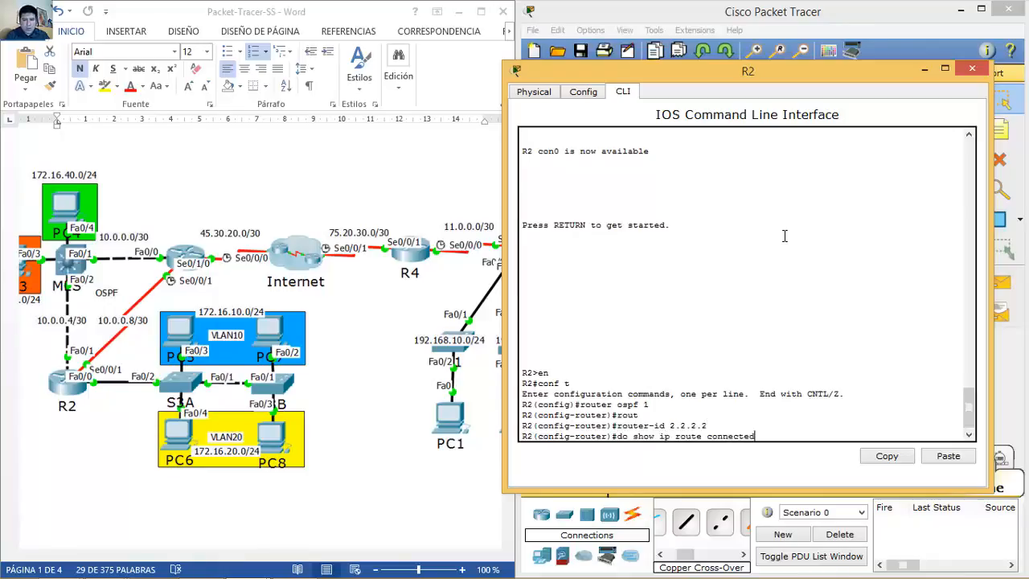
{"action": "key", "text": "Return"}
Step: Type the statement network 10.0.0.4 0.0.0.3 area 0
{"action": "type", "text": "networ"}
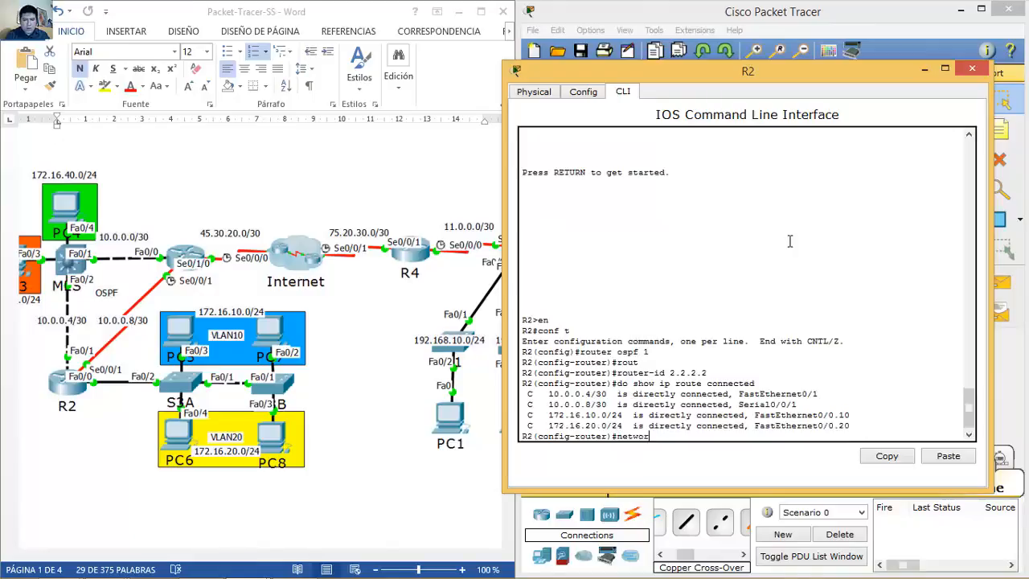
{"action": "type", "text": "k 10.0.0.4 0.0.0."}
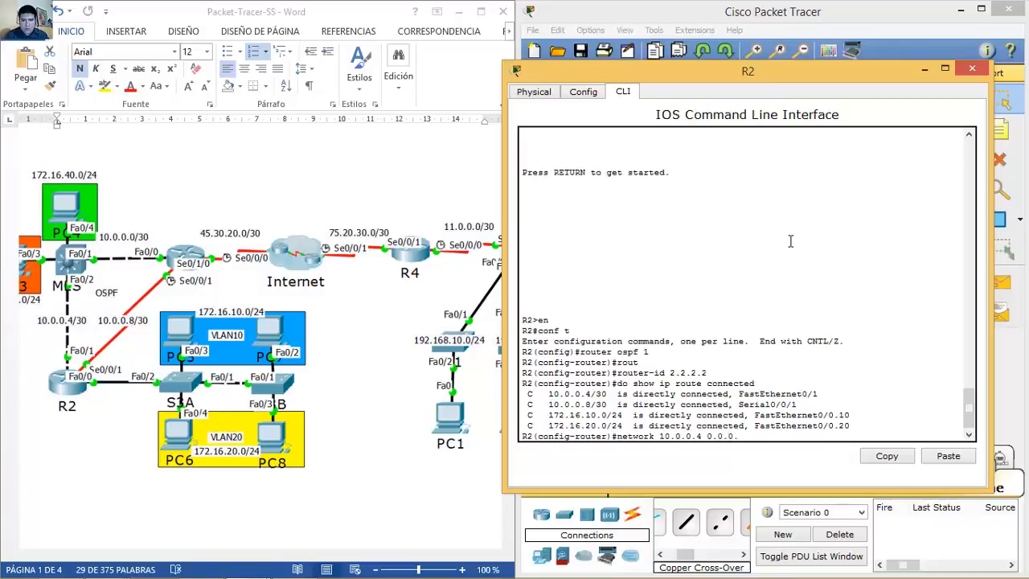
{"action": "type", "text": "3 area 0"}
Step: Enter networks 10.0.0.4 and 10.0.0.8 with wildcard 0.0.0.3 in area 0 on R2
{"action": "key", "text": "Return"}
{"action": "key", "text": "Up"}
{"action": "key", "text": "Left"}
{"action": "key", "text": "Left"}
{"action": "key", "text": "Left"}
{"action": "key", "text": "Left"}
{"action": "key", "text": "Left"}
{"action": "key", "text": "Left"}
{"action": "key", "text": "Left"}
{"action": "key", "text": "Left"}
{"action": "key", "text": "Left"}
{"action": "key", "text": "Left"}
{"action": "key", "text": "Left"}
{"action": "key", "text": "Left"}
{"action": "key", "text": "Left"}
{"action": "key", "text": "Left"}
{"action": "key", "text": "Left"}
{"action": "key", "text": "BackSpace"}
{"action": "type", "text": "8"}
{"action": "key", "text": "Return"}
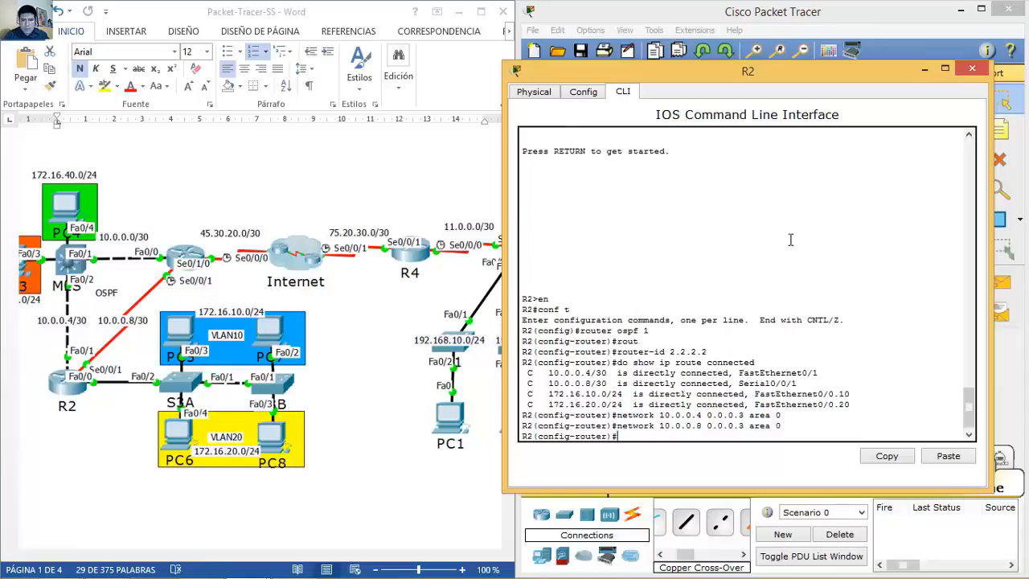
Step: Try editing a recalled statement into 172.16.10.0 0.0.0.255, then abandon it for a fresh line
{"action": "key", "text": "Up"}
{"action": "key", "text": "Left"}
{"action": "key", "text": "Left"}
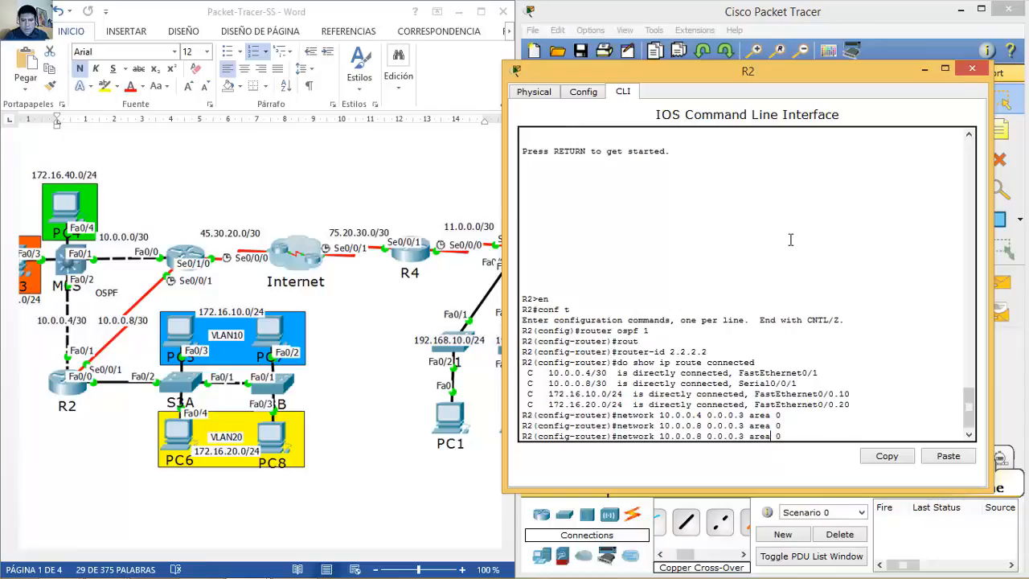
{"action": "key", "text": "BackSpace"}
{"action": "type", "text": "255"}
{"action": "key", "text": "Left"}
{"action": "key", "text": "Left"}
{"action": "key", "text": "Left"}
{"action": "key", "text": "Left"}
{"action": "key", "text": "Left"}
{"action": "key", "text": "Left"}
{"action": "key", "text": "Left"}
{"action": "key", "text": "Left"}
{"action": "key", "text": "Left"}
{"action": "key", "text": "Left"}
{"action": "key", "text": "BackSpace"}
{"action": "key", "text": "BackSpace"}
{"action": "key", "text": "BackSpace"}
{"action": "key", "text": "BackSpace"}
{"action": "key", "text": "BackSpace"}
{"action": "key", "text": "BackSpace"}
{"action": "key", "text": "BackSpace"}
{"action": "key", "text": "BackSpace"}
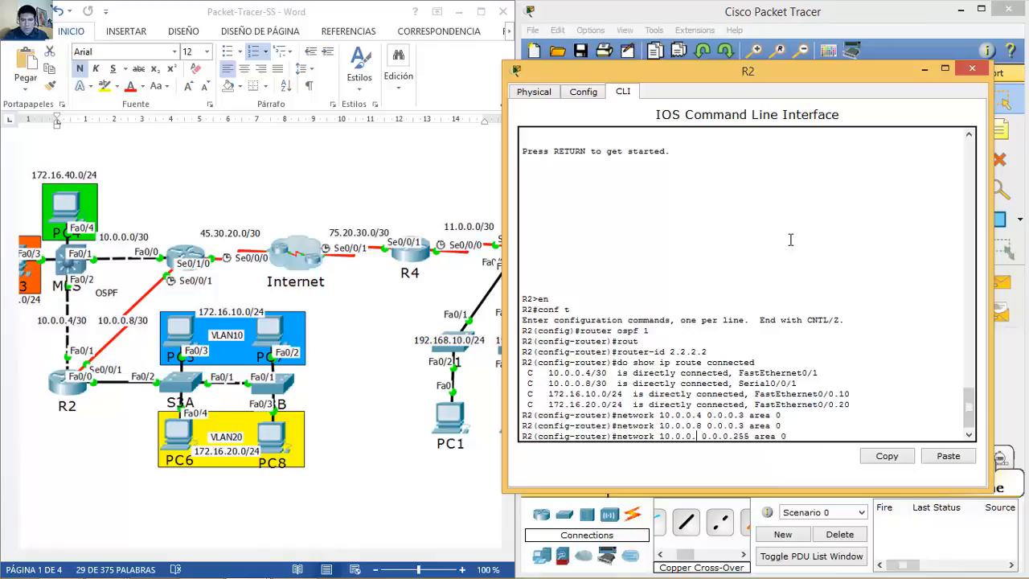
{"action": "type", "text": "172.16.10"}
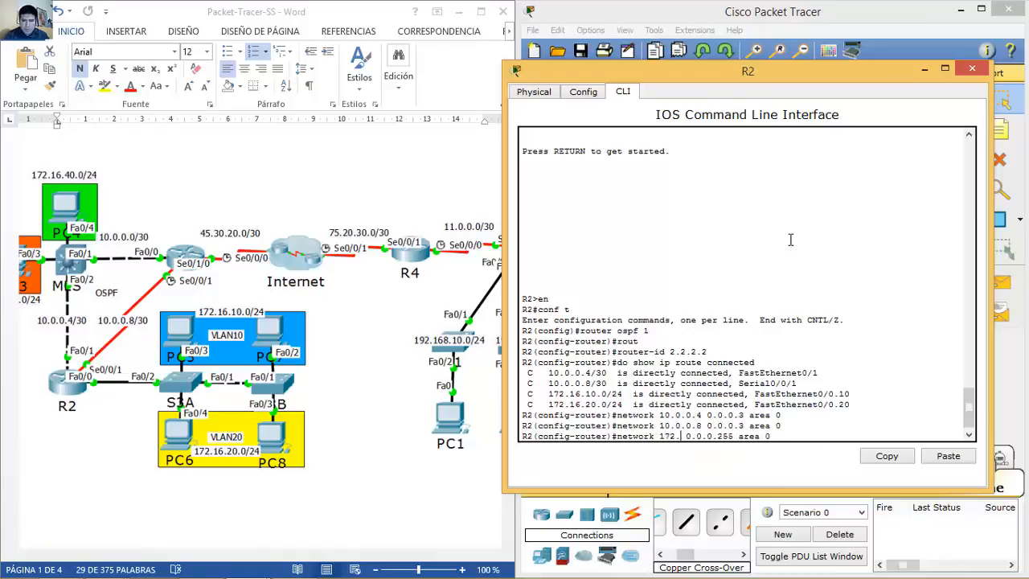
{"action": "key", "text": "Return"}
{"action": "type", "text": "0"}
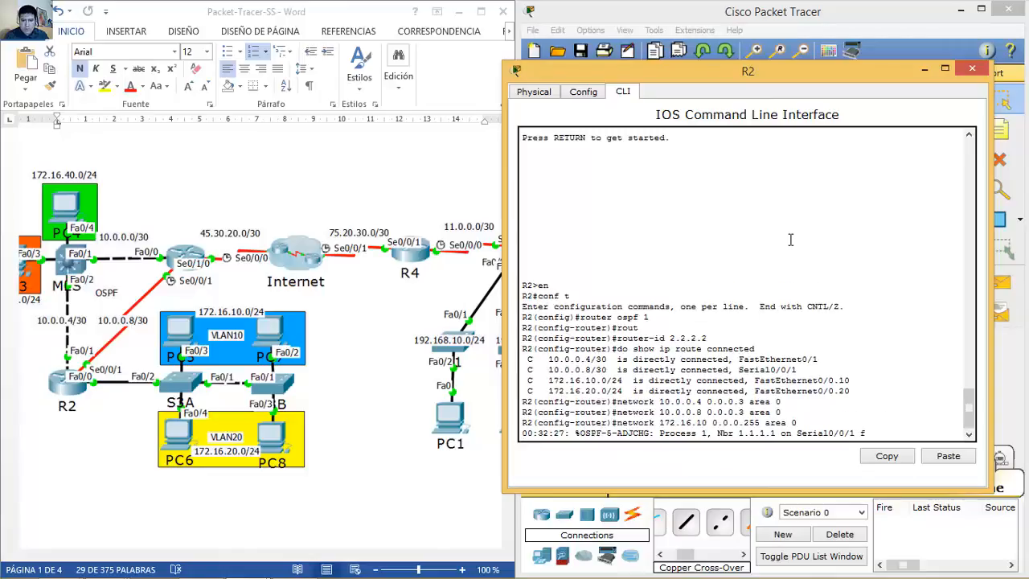
{"action": "key", "text": "Up"}
{"action": "key", "text": "Up"}
{"action": "key", "text": "Up"}
{"action": "key", "text": "Up"}
{"action": "key", "text": "Up"}
{"action": "key", "text": "Up"}
{"action": "key", "text": "Up"}
{"action": "key", "text": "Down"}
{"action": "key", "text": "Down"}
{"action": "key", "text": "Down"}
{"action": "key", "text": "Down"}
{"action": "key", "text": "Down"}
{"action": "key", "text": "Return"}
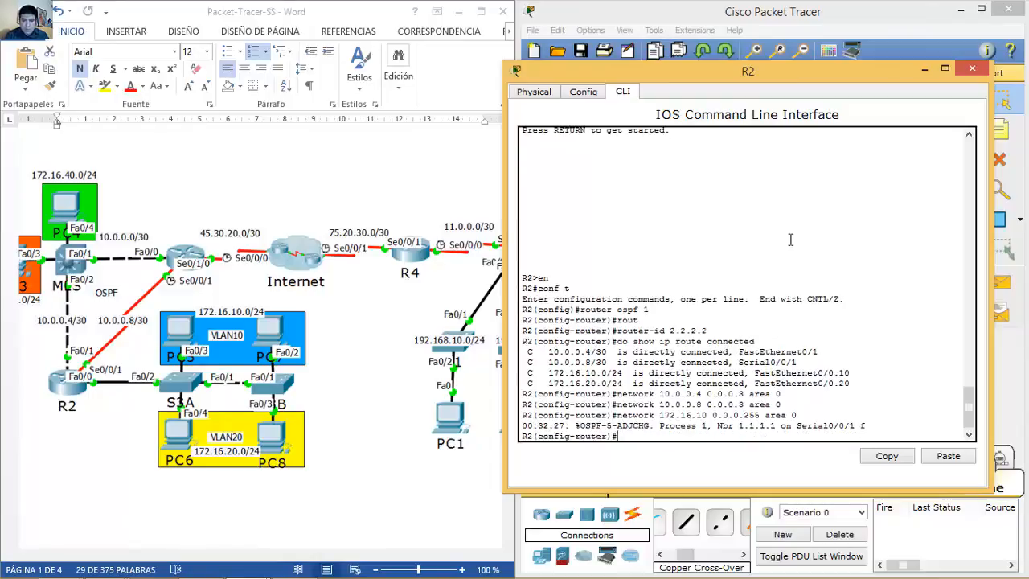
Step: Add networks 172.16.10.0 and 172.16.20.0 with wildcard 0.0.0.255 to area 0
{"action": "key", "text": "Up"}
{"action": "key", "text": "Up"}
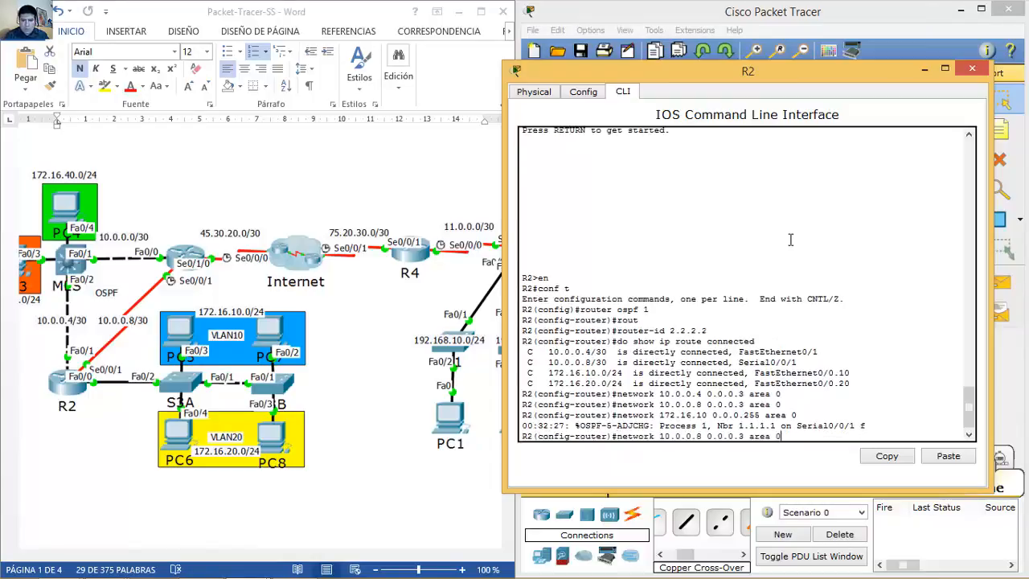
{"action": "key", "text": "Left"}
{"action": "key", "text": "Left"}
{"action": "key", "text": "Left"}
{"action": "key", "text": "Left"}
{"action": "key", "text": "Left"}
{"action": "key", "text": "Left"}
{"action": "key", "text": "Left"}
{"action": "key", "text": "Left"}
{"action": "key", "text": "Left"}
{"action": "key", "text": "Left"}
{"action": "key", "text": "Left"}
{"action": "key", "text": "Left"}
{"action": "key", "text": "Left"}
{"action": "key", "text": "BackSpace"}
{"action": "key", "text": "BackSpace"}
{"action": "key", "text": "BackSpace"}
{"action": "key", "text": "BackSpace"}
{"action": "key", "text": "BackSpace"}
{"action": "key", "text": "BackSpace"}
{"action": "key", "text": "BackSpace"}
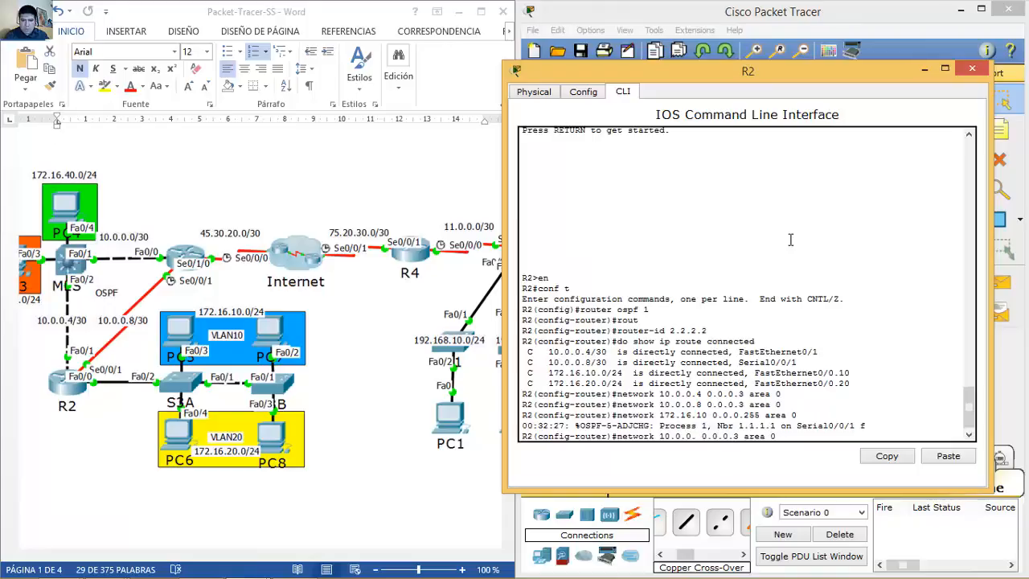
{"action": "type", "text": "72.16.1"}
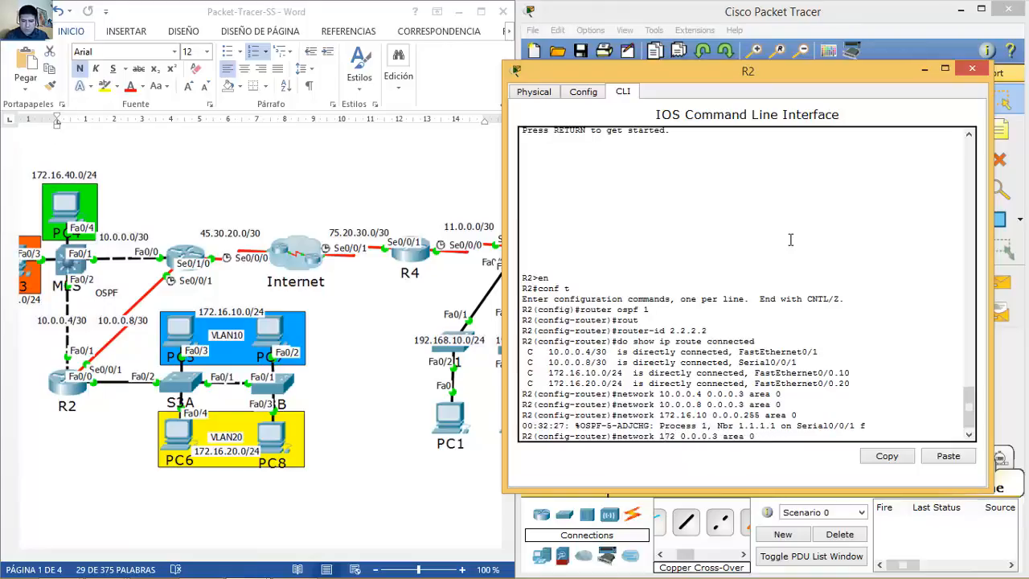
{"action": "type", "text": "0.0"}
{"action": "key", "text": "Right"}
{"action": "key", "text": "Right"}
{"action": "key", "text": "Right"}
{"action": "key", "text": "Right"}
{"action": "key", "text": "Right"}
{"action": "key", "text": "Right"}
{"action": "key", "text": "BackSpace"}
{"action": "type", "text": "255"}
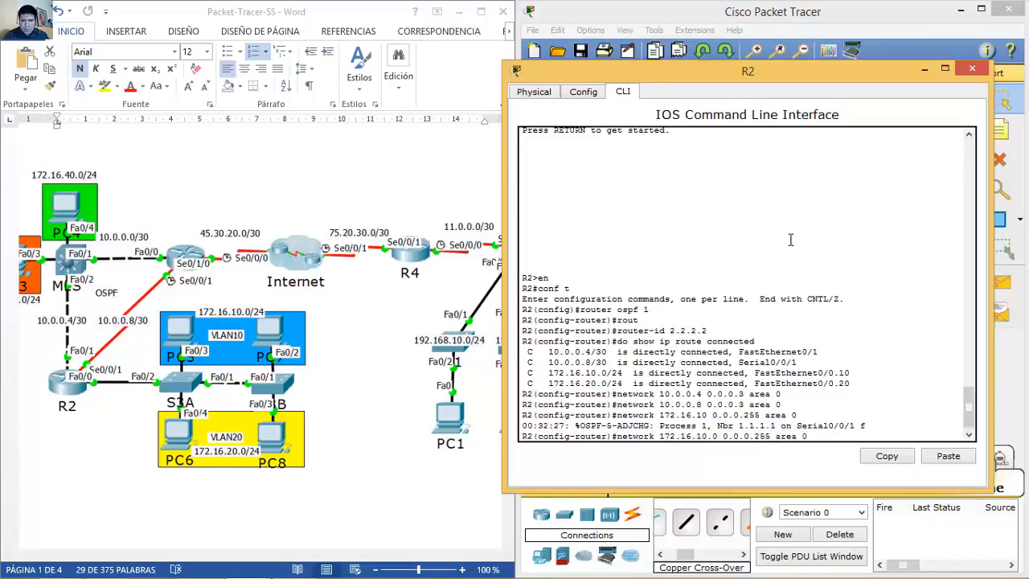
{"action": "key", "text": "Return"}
{"action": "key", "text": "Up"}
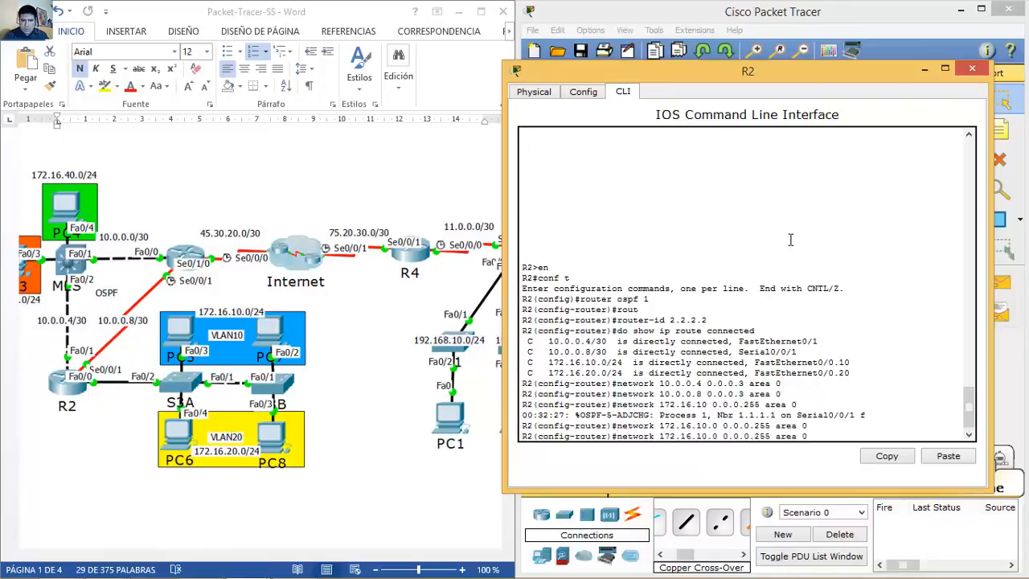
{"action": "key", "text": "BackSpace"}
{"action": "key", "text": "BackSpace"}
{"action": "type", "text": "20"}
{"action": "key", "text": "Return"}
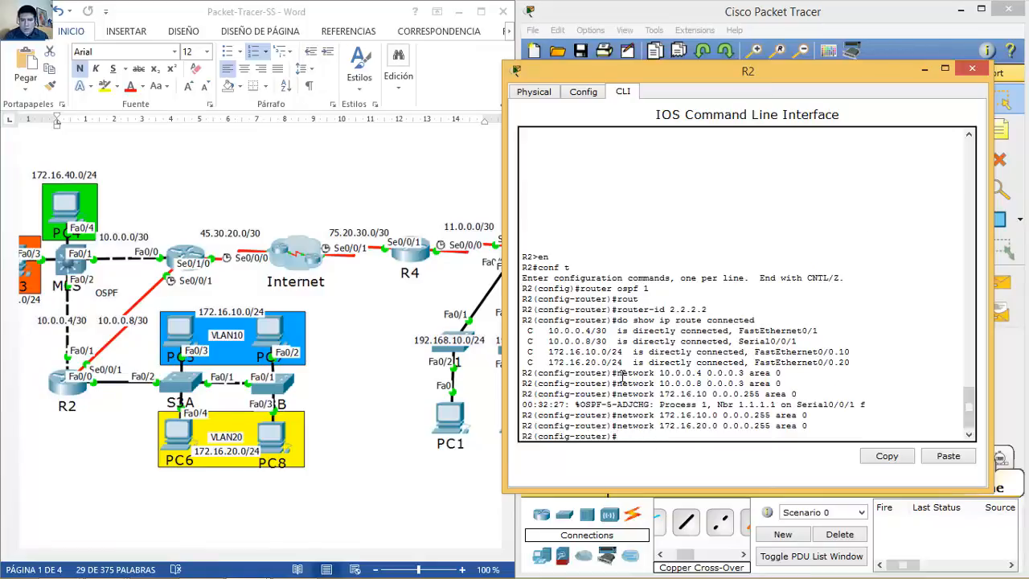
Step: Highlight R2's network statements and the FastEthernet0/0.10 and 0/0.20 subinterface routes
{"action": "left_click_drag", "start_coordinate": [620, 374], "coordinate": [782, 384]}
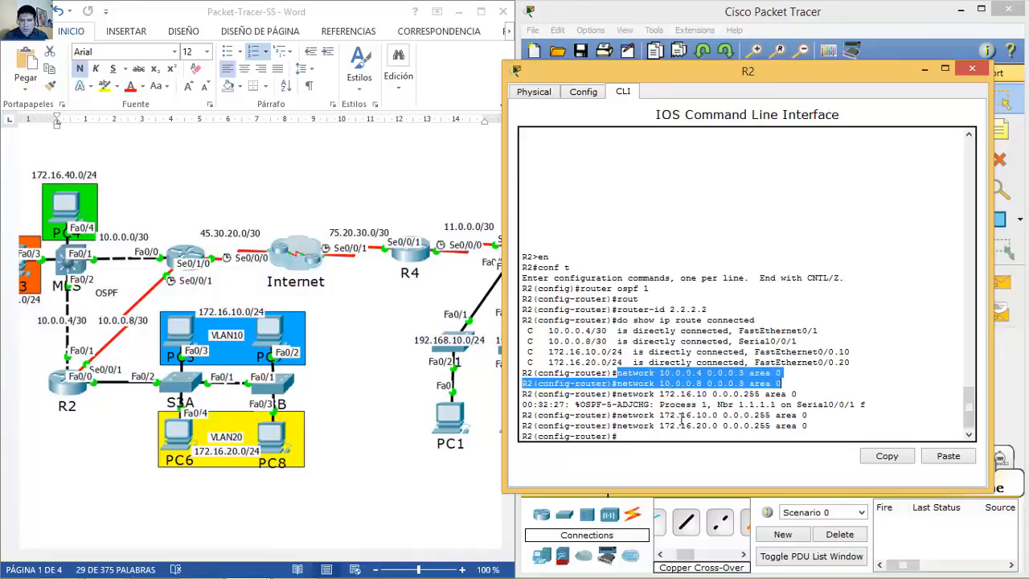
{"action": "left_click_drag", "start_coordinate": [615, 415], "coordinate": [809, 426]}
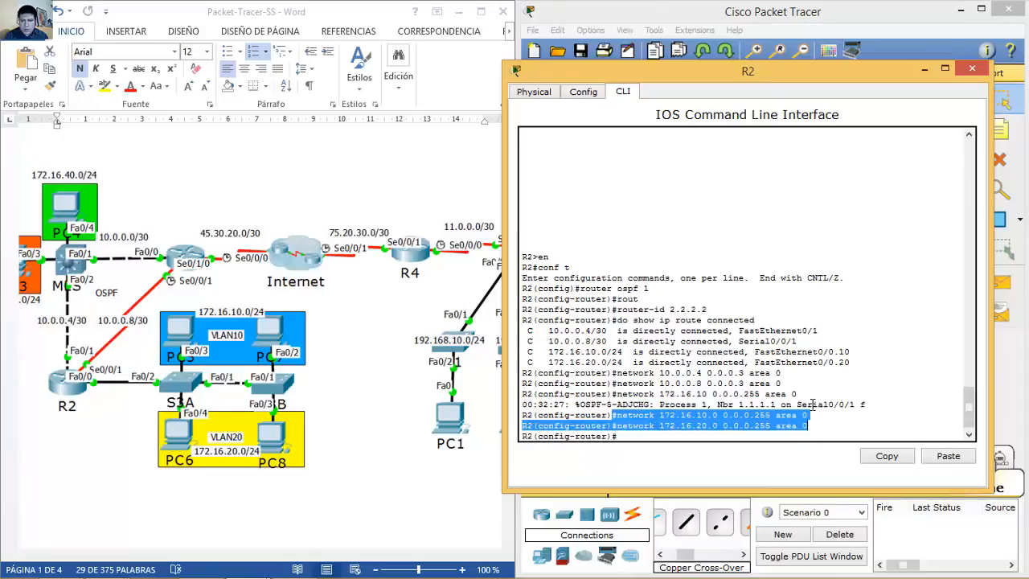
{"action": "left_click_drag", "start_coordinate": [784, 384], "coordinate": [770, 383]}
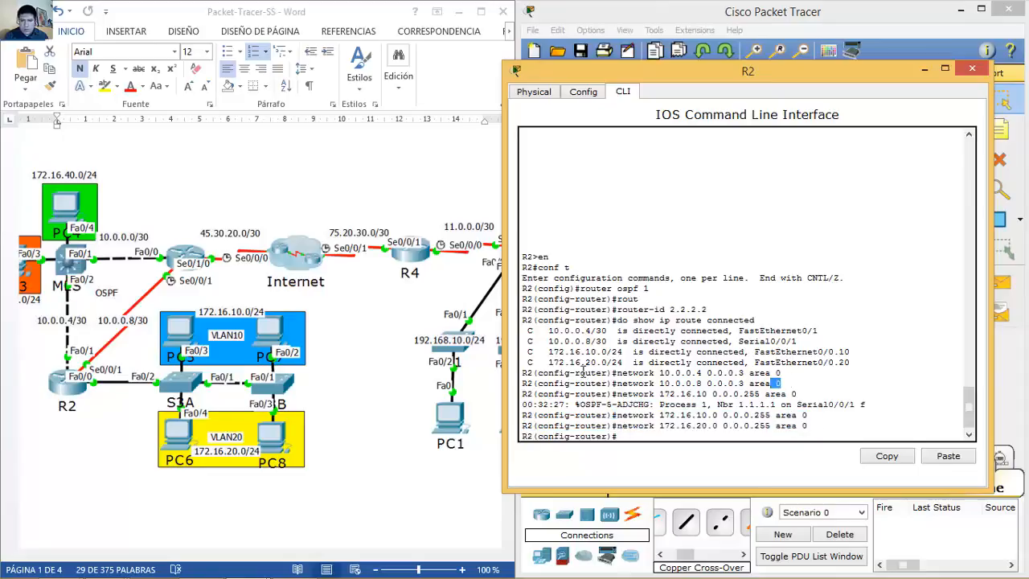
{"action": "left_click_drag", "start_coordinate": [622, 373], "coordinate": [776, 384]}
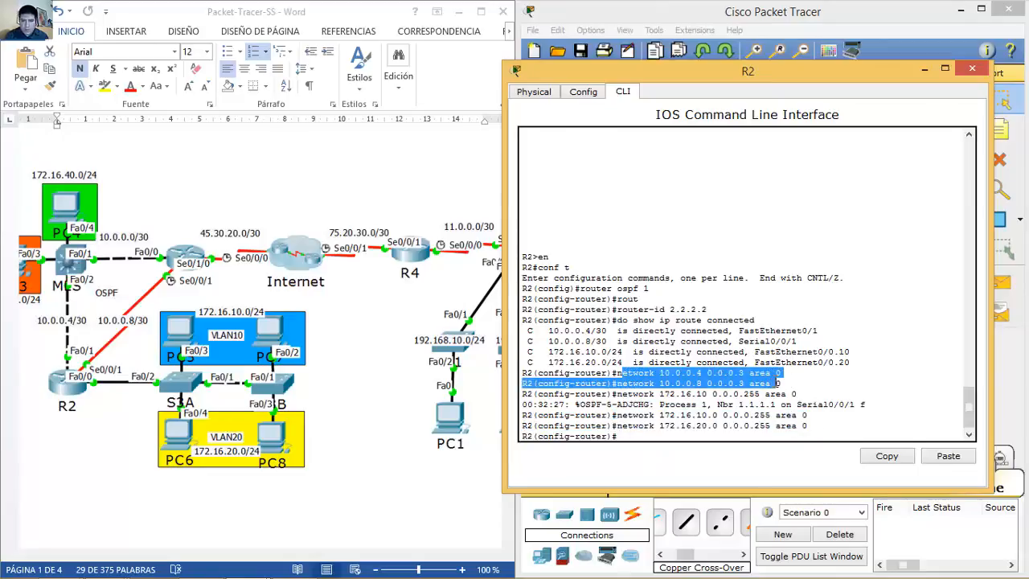
{"action": "left_click", "coordinate": [780, 430]}
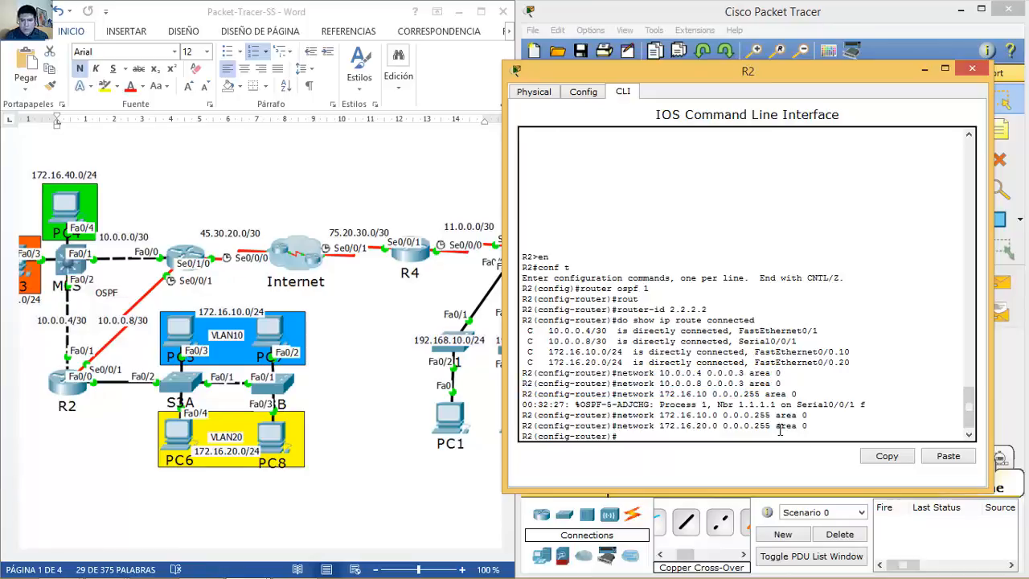
{"action": "left_click_drag", "start_coordinate": [754, 352], "coordinate": [841, 363]}
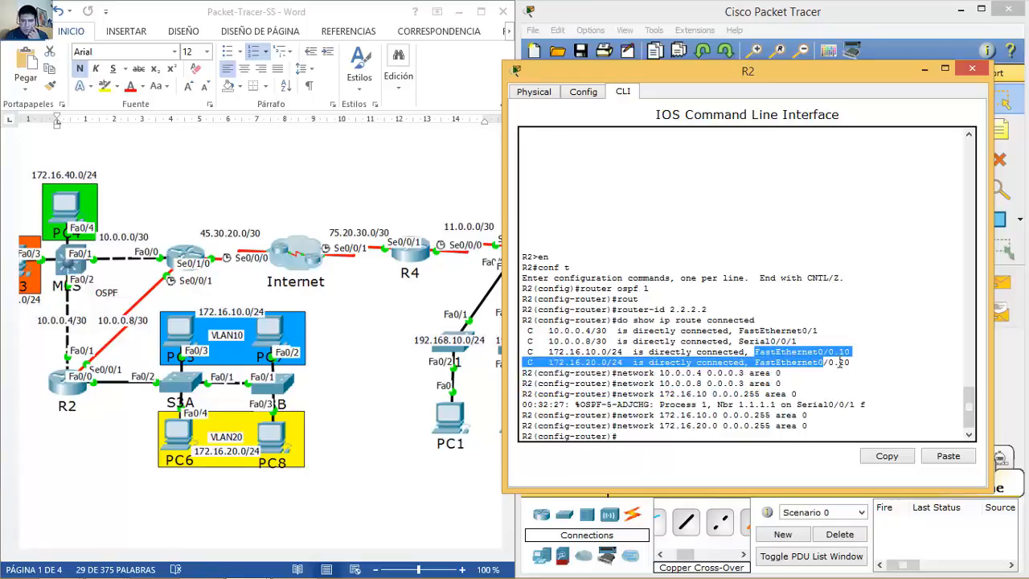
{"action": "double_click", "coordinate": [845, 363]}
{"action": "left_click_drag", "start_coordinate": [753, 352], "coordinate": [847, 367]}
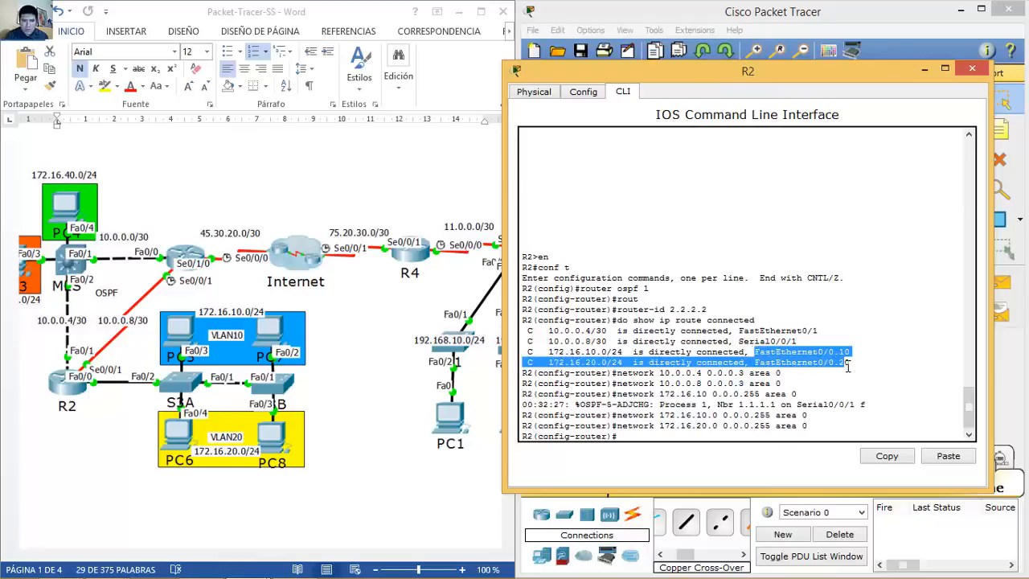
{"action": "left_click", "coordinate": [783, 440]}
Step: Make subinterfaces fa0/0.10 and fa0/0.20 passive in R2's OSPF process
{"action": "type", "text": "pass"}
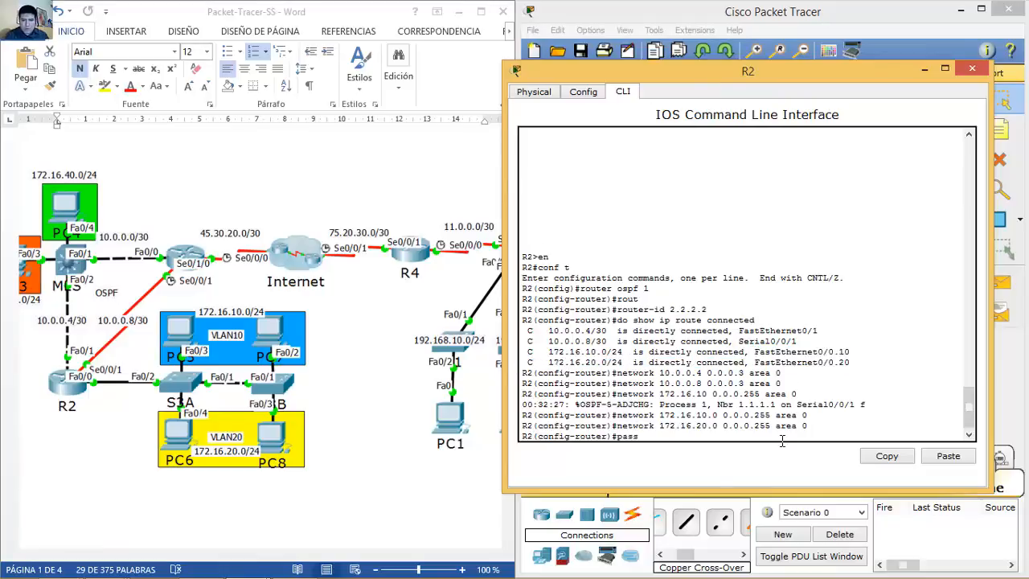
{"action": "key", "text": "Tab"}
{"action": "type", "text": "fa0"}
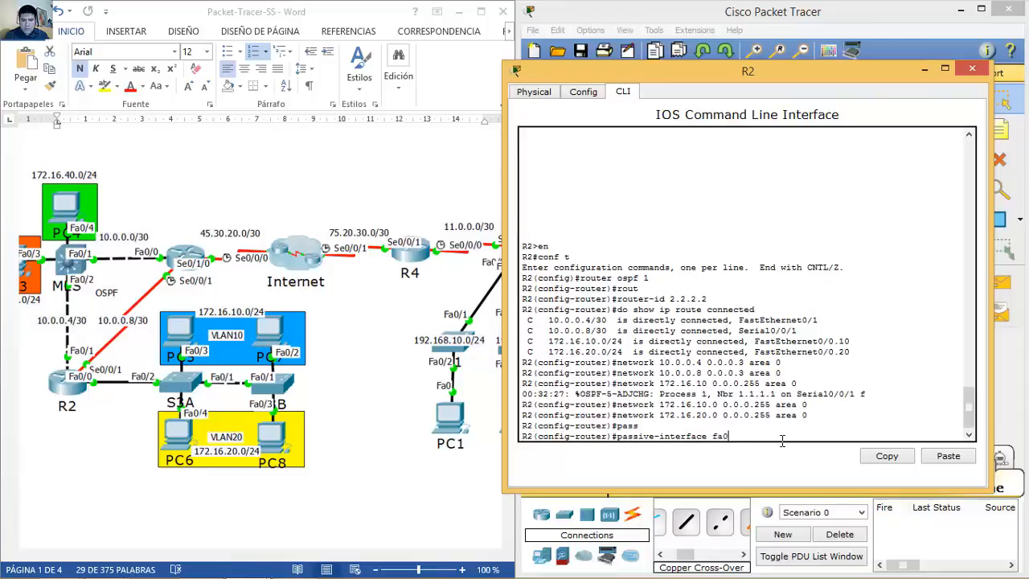
{"action": "type", "text": "/0.10"}
{"action": "key", "text": "Return"}
{"action": "key", "text": "Up"}
{"action": "key", "text": "BackSpace"}
{"action": "key", "text": "BackSpace"}
{"action": "type", "text": "20"}
{"action": "key", "text": "Return"}
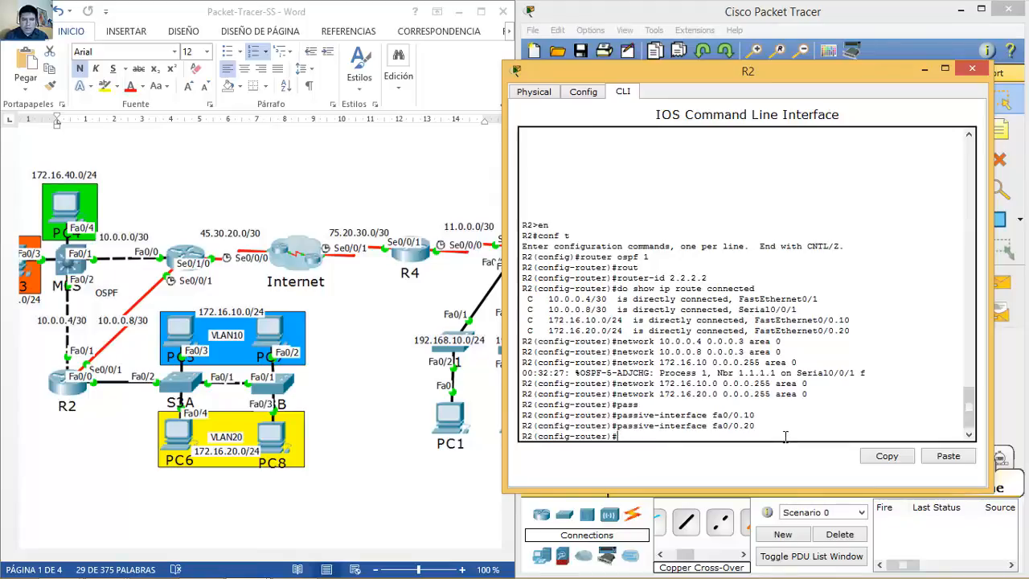
Step: Close R2, open the MLS switch's CLI and start router ospf 1
{"action": "left_click", "coordinate": [973, 69]}
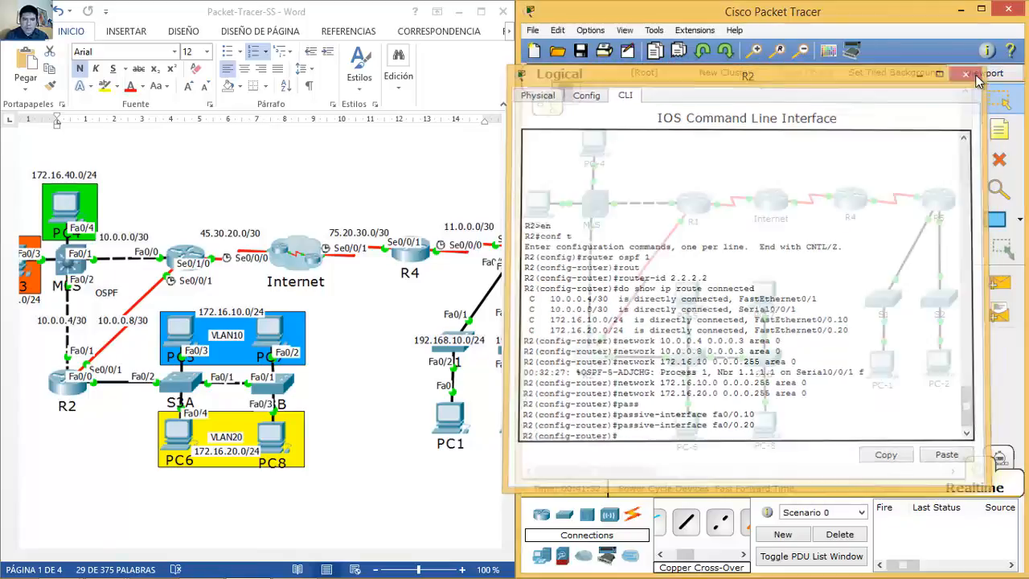
{"action": "left_click", "coordinate": [592, 214]}
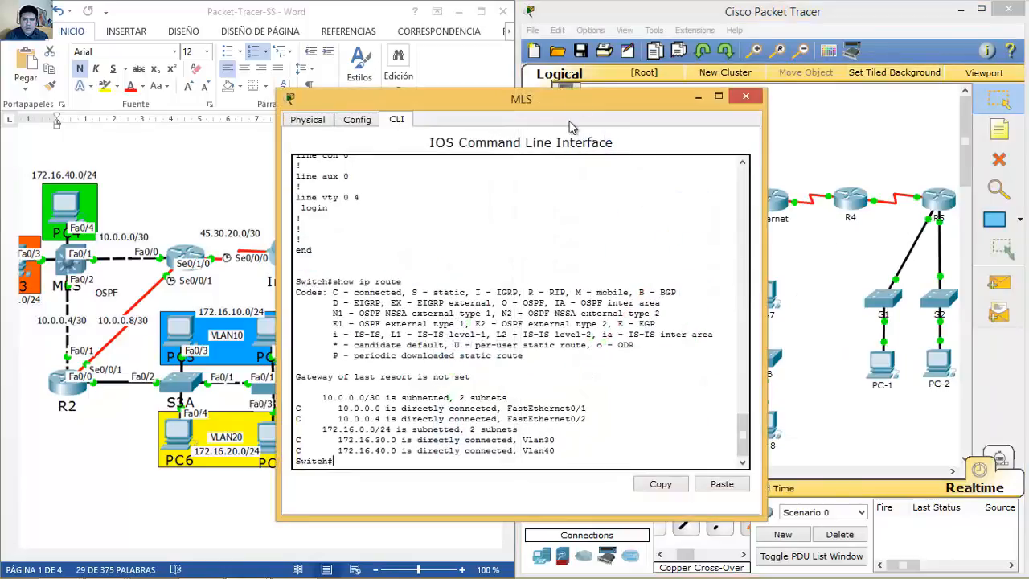
{"action": "left_click_drag", "start_coordinate": [563, 101], "coordinate": [805, 65]}
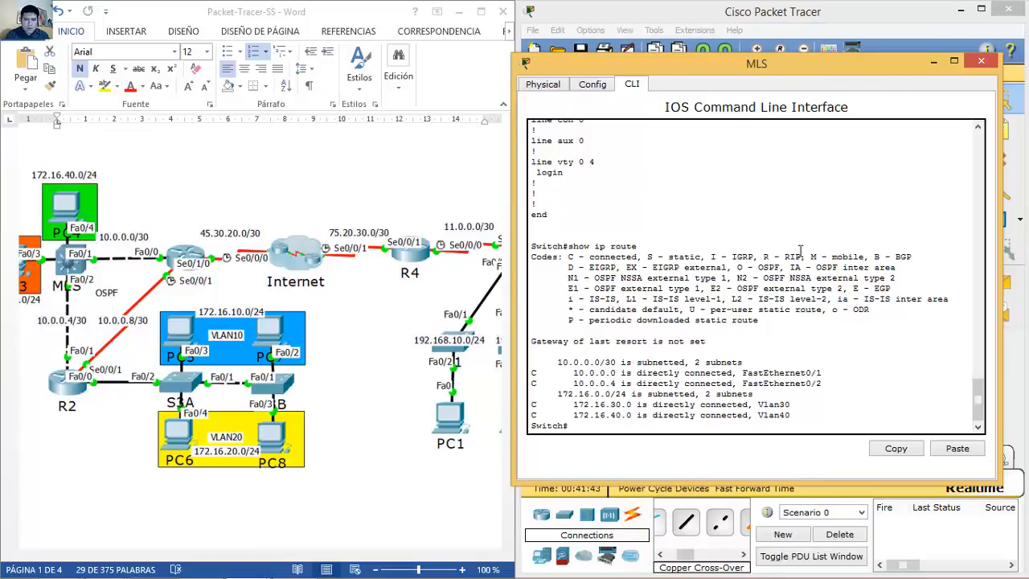
{"action": "type", "text": "conf t"}
{"action": "key", "text": "Return"}
{"action": "type", "text": "router ospf"}
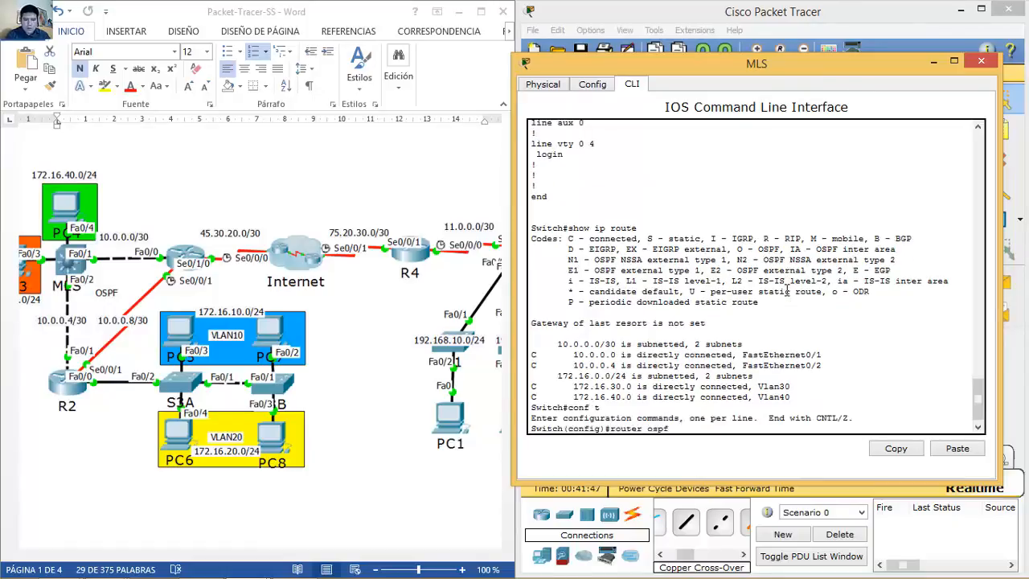
{"action": "type", "text": " 1"}
{"action": "key", "text": "Return"}
Step: Set the switch's router-id to 3.3.3.3 and begin a show ip route connected command
{"action": "type", "text": "router)#ro"}
{"action": "key", "text": "Tab"}
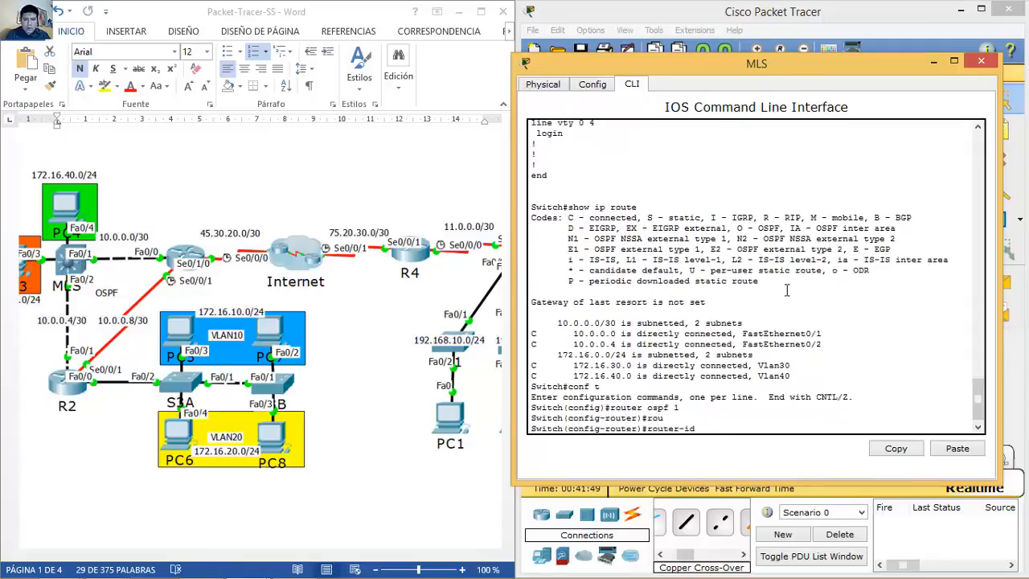
{"action": "type", "text": "3.3.3.3"}
{"action": "key", "text": "Return"}
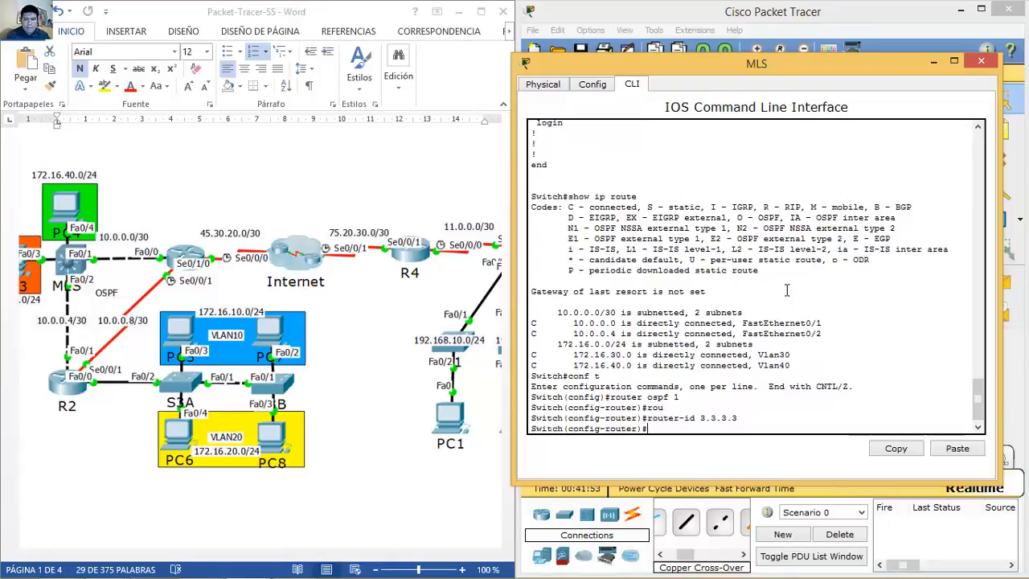
{"action": "type", "text": "do who ip"}
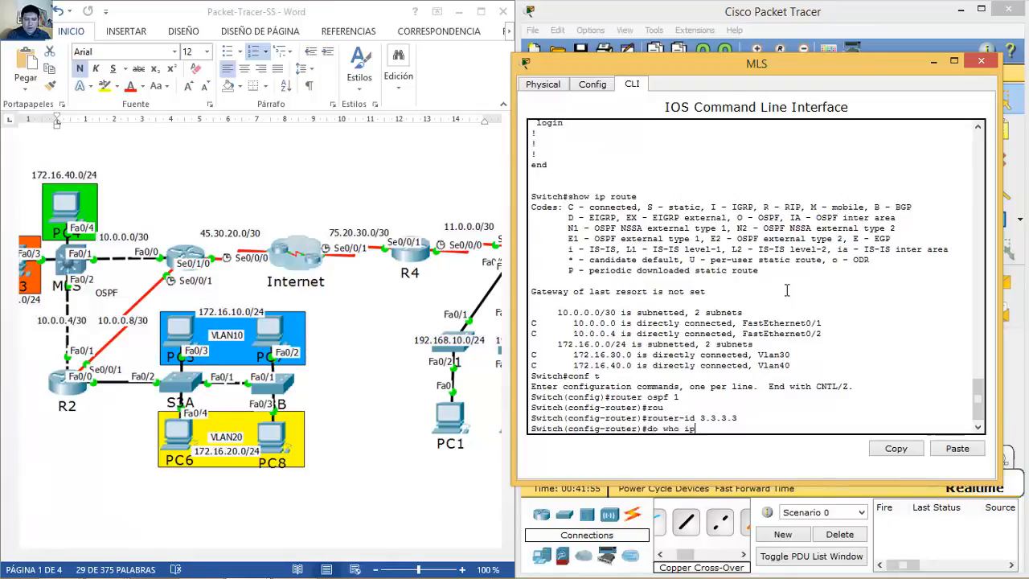
{"action": "type", "text": " route connected"}
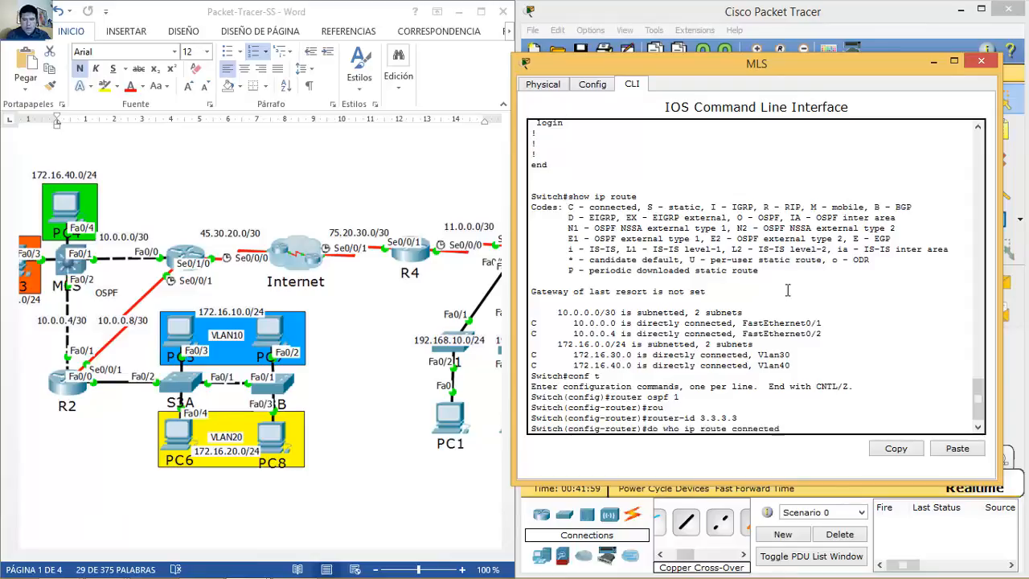
{"action": "key", "text": "BackSpace"}
{"action": "key", "text": "BackSpace"}
{"action": "key", "text": "BackSpace"}
Step: List the switch's connected routes, then advertise networks 10.0.0.0 and 10.0.0.4 (wildcard 0.0.0.3) in OSPF area 0
{"action": "type", "text": "show"}
{"action": "key", "text": "Return"}
{"action": "type", "text": "network "}
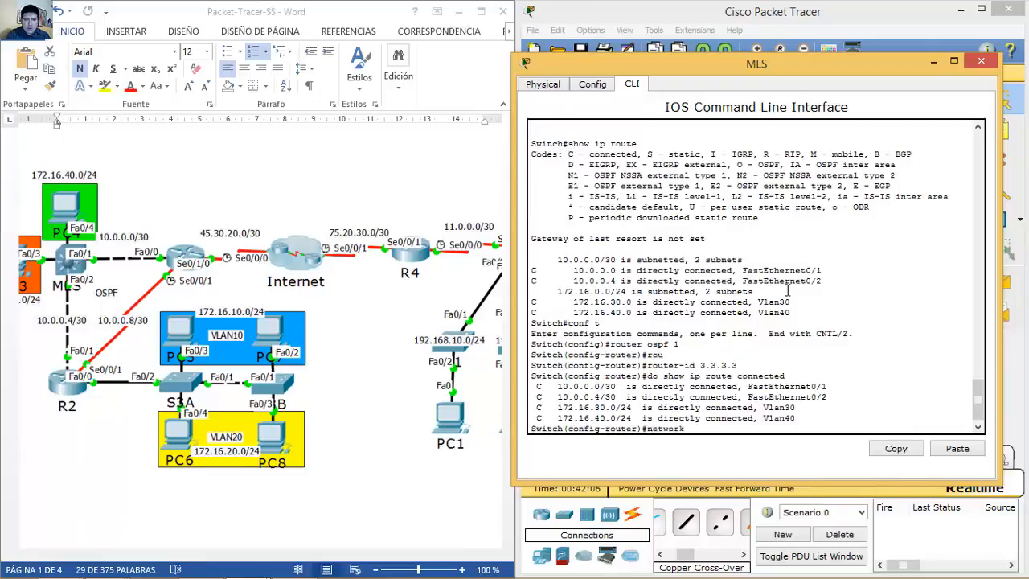
{"action": "type", "text": "10.0.0.0 0.0.0.3 area 0"}
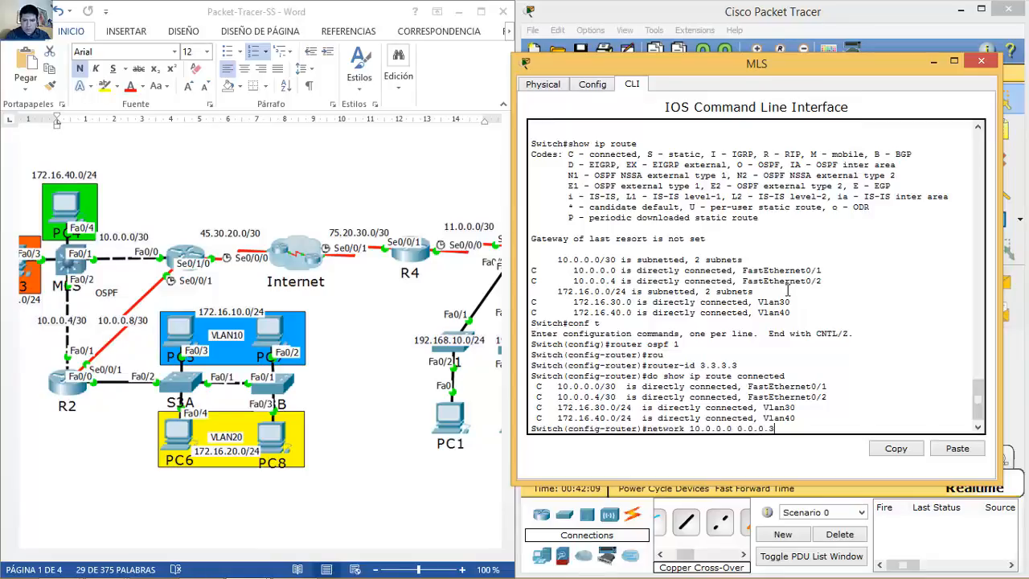
{"action": "key", "text": "Return"}
{"action": "key", "text": "Up"}
{"action": "key", "text": "BackSpace"}
{"action": "type", "text": "4"}
{"action": "key", "text": "Return"}
Step: Start editing a recalled statement toward 172.16.30, then re-enter the 10.0.0.4 network statement
{"action": "key", "text": "Up"}
{"action": "key", "text": "Left"}
{"action": "key", "text": "Left"}
{"action": "key", "text": "Left"}
{"action": "key", "text": "Left"}
{"action": "key", "text": "Left"}
{"action": "key", "text": "BackSpace"}
{"action": "type", "text": "255"}
{"action": "key", "text": "Left"}
{"action": "key", "text": "Left"}
{"action": "key", "text": "Left"}
{"action": "key", "text": "Left"}
{"action": "key", "text": "Left"}
{"action": "key", "text": "Left"}
{"action": "key", "text": "Left"}
{"action": "key", "text": "Left"}
{"action": "key", "text": "Left"}
{"action": "key", "text": "Left"}
{"action": "key", "text": "BackSpace"}
{"action": "key", "text": "BackSpace"}
{"action": "key", "text": "BackSpace"}
{"action": "key", "text": "BackSpace"}
{"action": "key", "text": "BackSpace"}
{"action": "key", "text": "BackSpace"}
{"action": "key", "text": "BackSpace"}
{"action": "key", "text": "BackSpace"}
{"action": "type", "text": "172.16.30"}
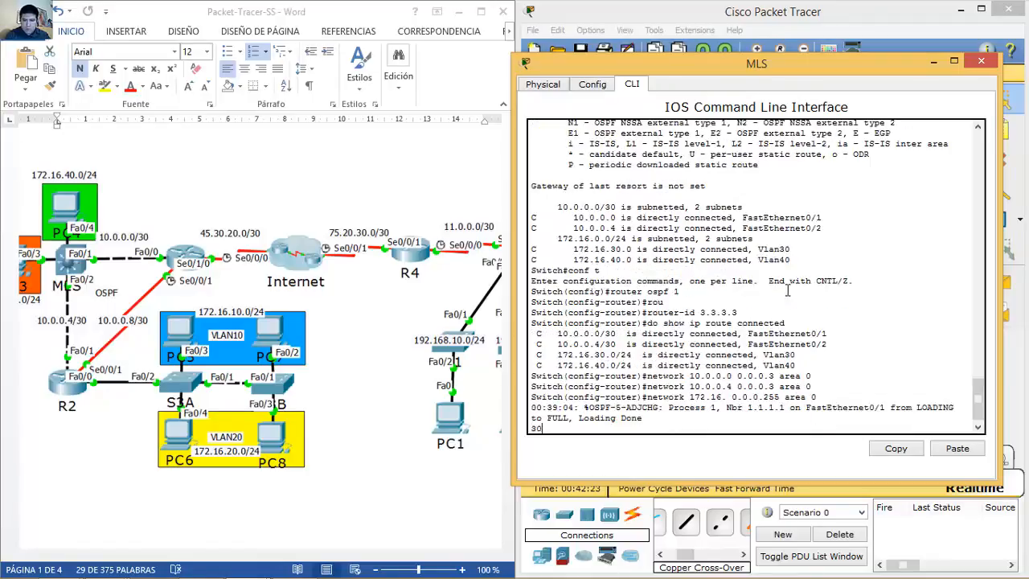
{"action": "scroll", "coordinate": [788, 291], "scroll_direction": "up", "scroll_amount": 1}
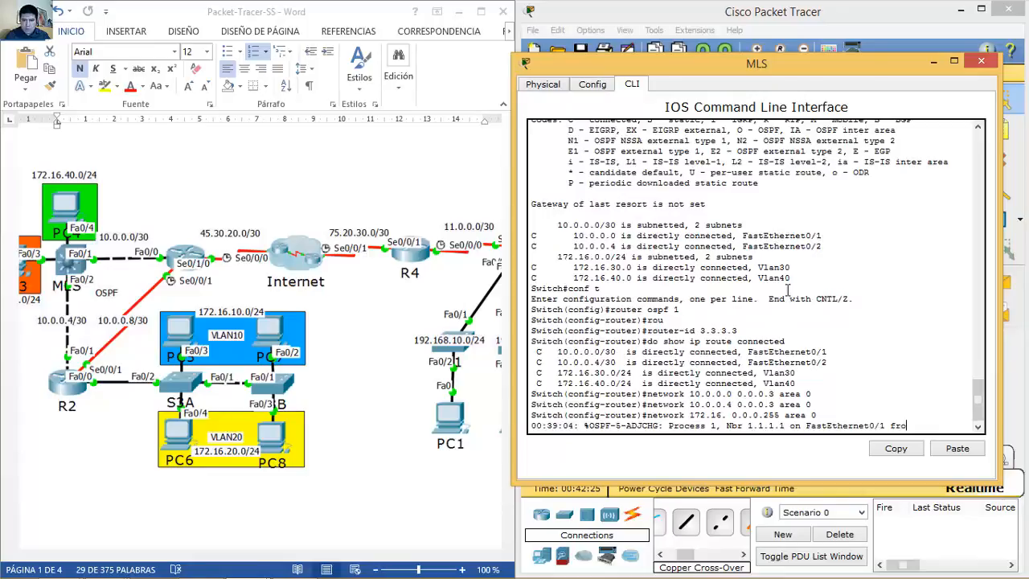
{"action": "key", "text": "Up"}
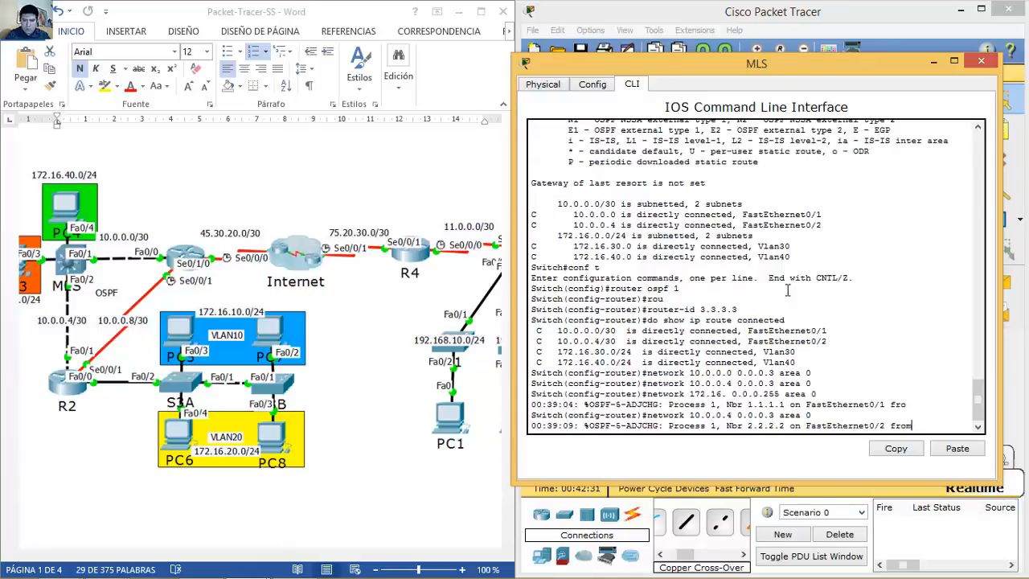
{"action": "key", "text": "Return"}
Step: Advertise 172.16.30.0 and 172.16.40.0 with wildcard 0.0.0.255 in OSPF area 0
{"action": "key", "text": "Up"}
{"action": "key", "text": "Left"}
{"action": "key", "text": "Left"}
{"action": "key", "text": "Left"}
{"action": "key", "text": "Left"}
{"action": "key", "text": "Left"}
{"action": "key", "text": "Left"}
{"action": "key", "text": "Left"}
{"action": "key", "text": "BackSpace"}
{"action": "type", "text": "255"}
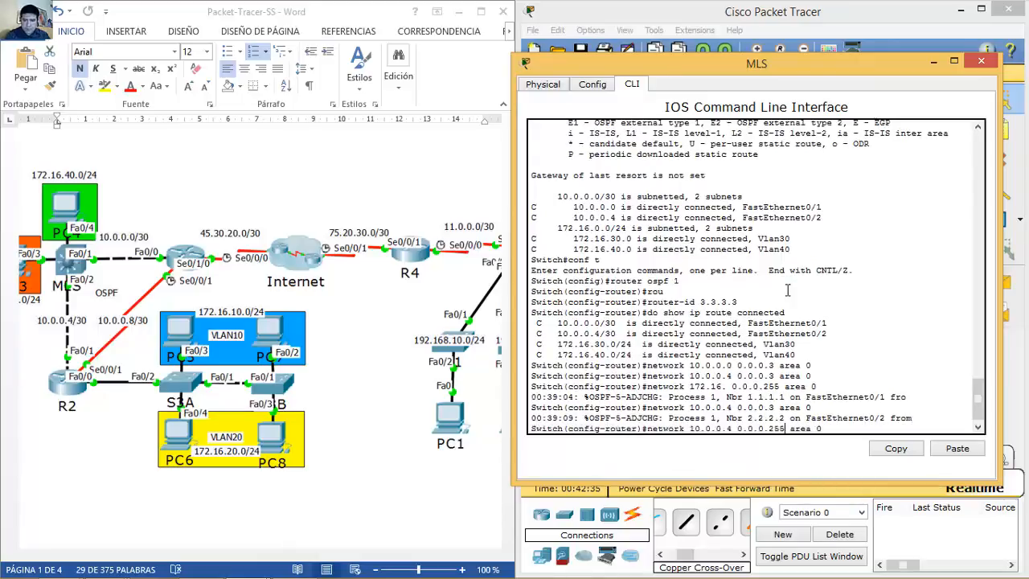
{"action": "key", "text": "BackSpace"}
{"action": "key", "text": "BackSpace"}
{"action": "key", "text": "BackSpace"}
{"action": "key", "text": "BackSpace"}
{"action": "key", "text": "BackSpace"}
{"action": "key", "text": "BackSpace"}
{"action": "key", "text": "BackSpace"}
{"action": "key", "text": "BackSpace"}
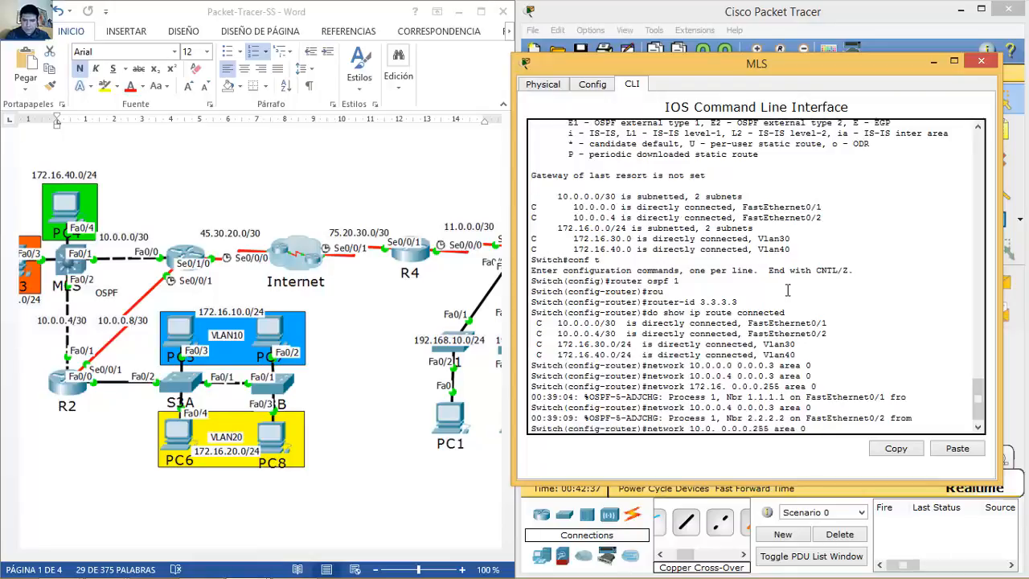
{"action": "type", "text": "172.16.30.0"}
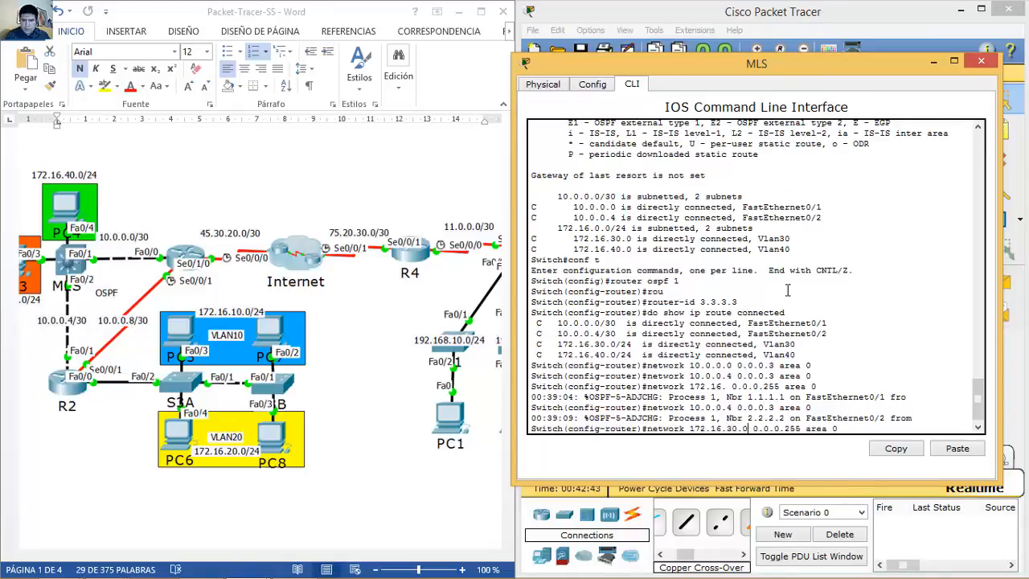
{"action": "key", "text": "Return"}
{"action": "key", "text": "Up"}
{"action": "key", "text": "BackSpace"}
{"action": "type", "text": "4"}
{"action": "key", "text": "Return"}
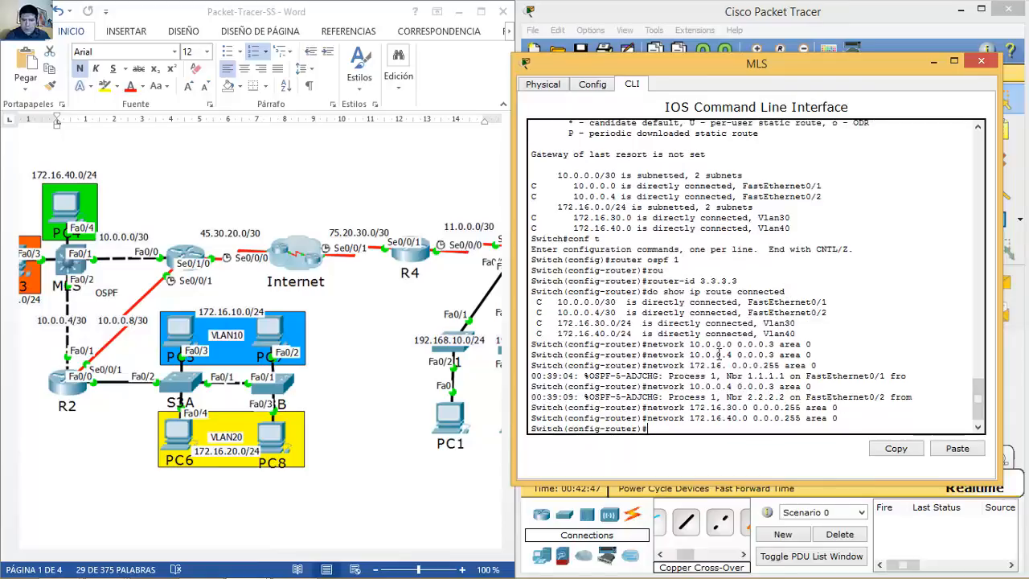
Step: Highlight the OSPF network statements and the Vlan30/Vlan40 connected routes for review
{"action": "left_click_drag", "start_coordinate": [647, 344], "coordinate": [818, 351]}
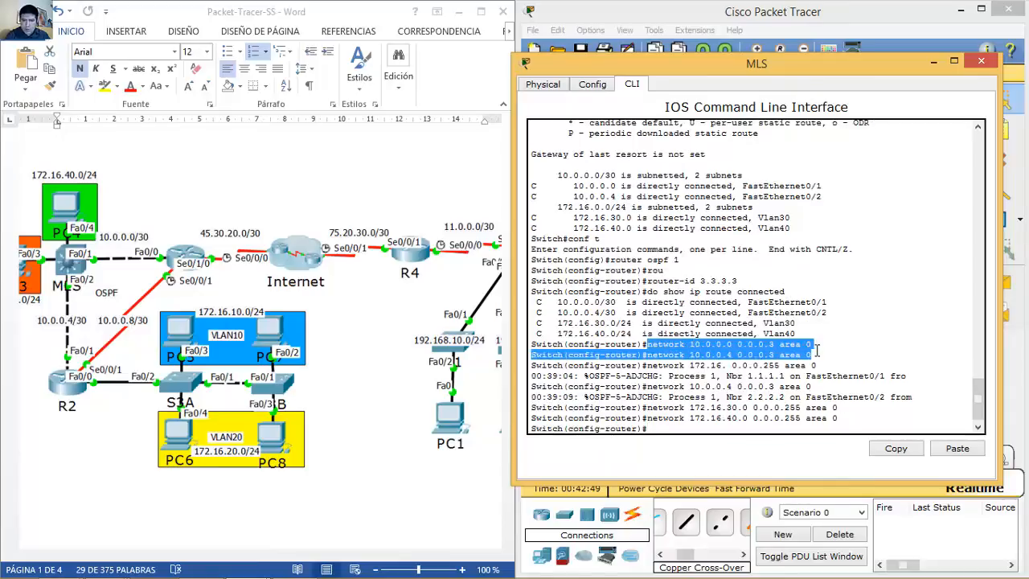
{"action": "left_click_drag", "start_coordinate": [647, 408], "coordinate": [835, 420]}
{"action": "left_click", "coordinate": [807, 430]}
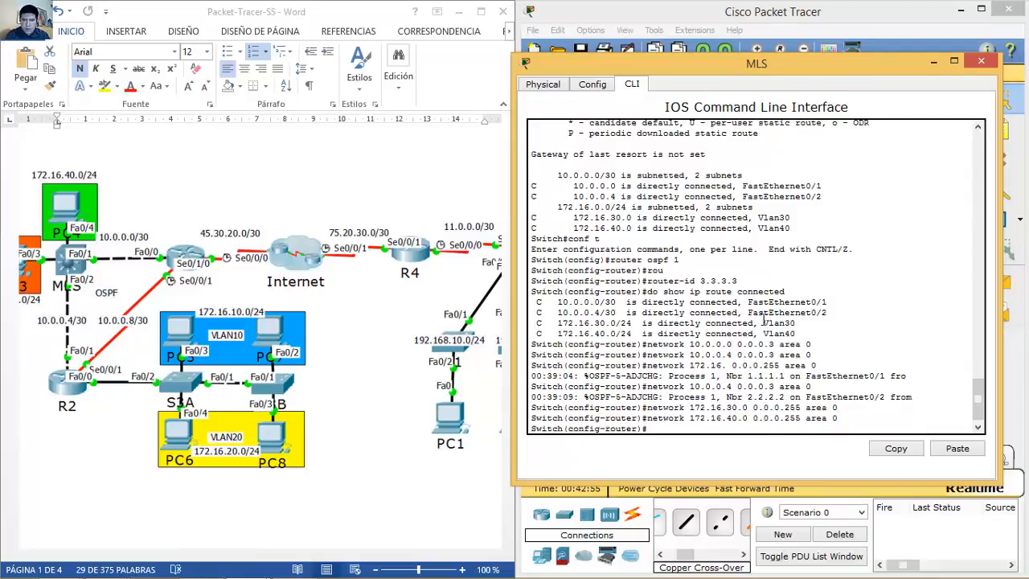
{"action": "left_click_drag", "start_coordinate": [765, 323], "coordinate": [801, 332]}
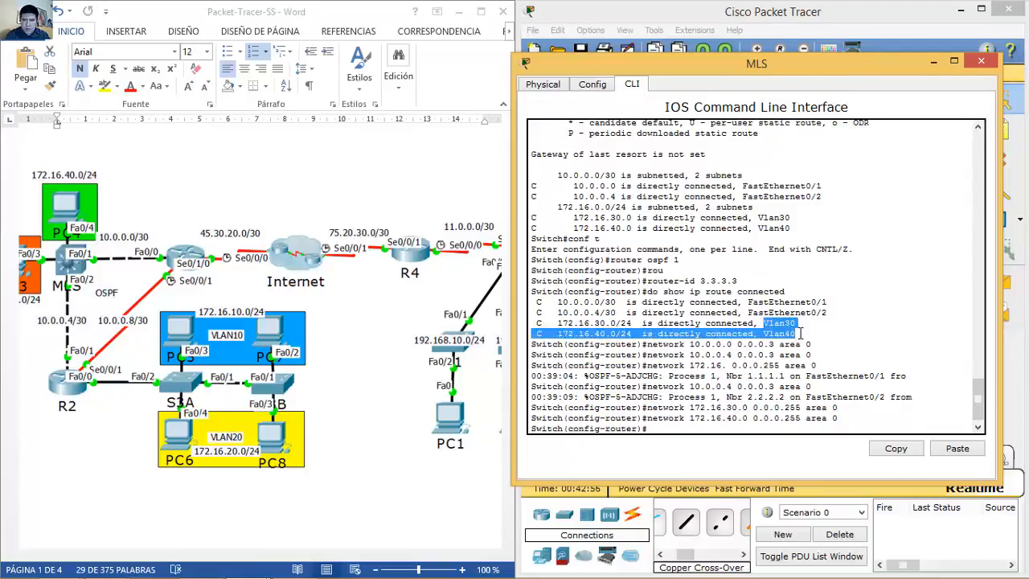
{"action": "left_click", "coordinate": [760, 429]}
Step: Make vlan 30 and vlan 40 passive interfaces in OSPF process 1
{"action": "type", "text": "pass"}
{"action": "key", "text": "Tab"}
{"action": "type", "text": "vlan 30"}
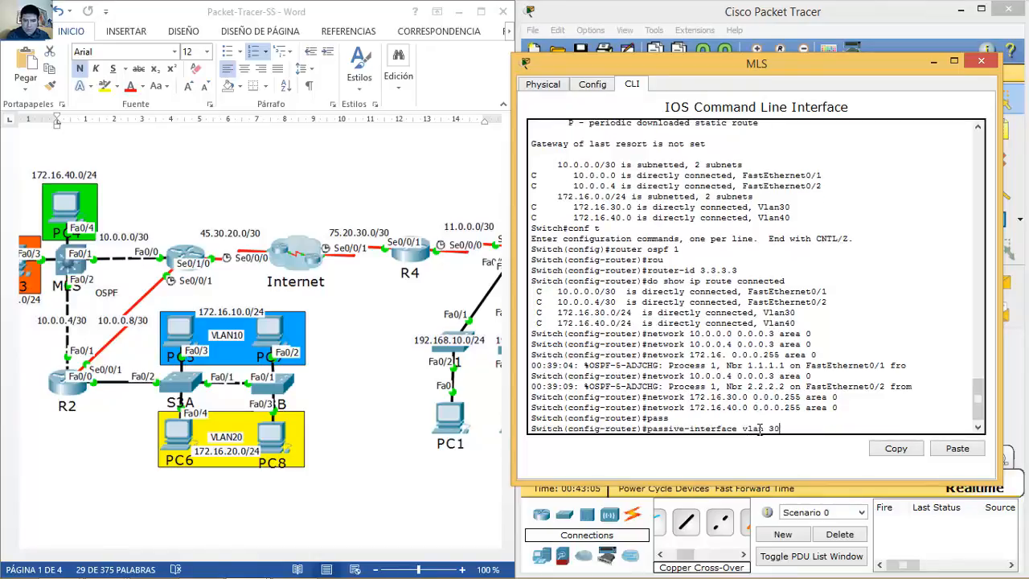
{"action": "key", "text": "Return"}
{"action": "key", "text": "Up"}
{"action": "key", "text": "BackSpace"}
{"action": "key", "text": "BackSpace"}
{"action": "type", "text": "40"}
{"action": "key", "text": "Return"}
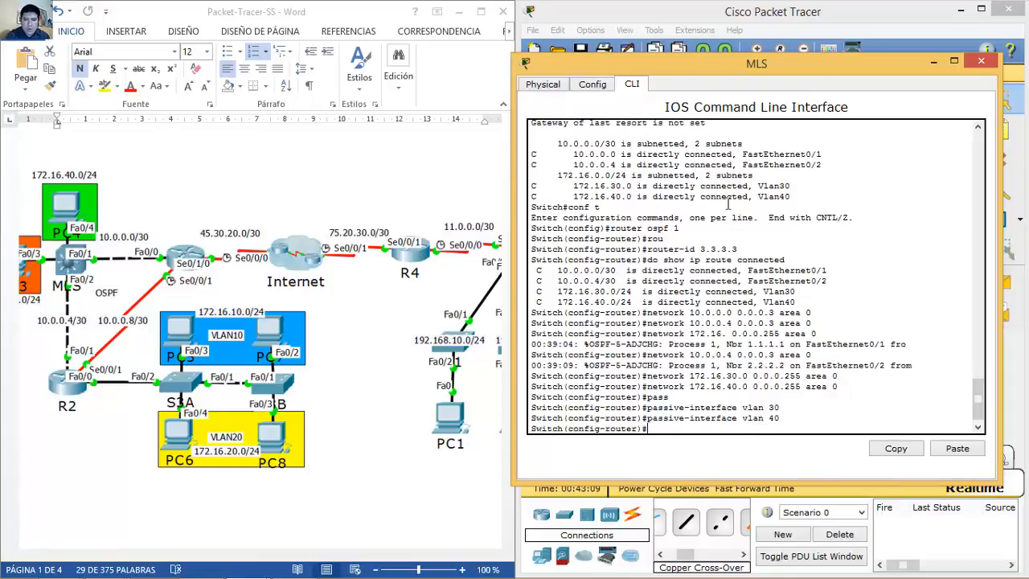
Step: Close the MLS window and bring up router R1's configuration window
{"action": "left_click", "coordinate": [980, 62]}
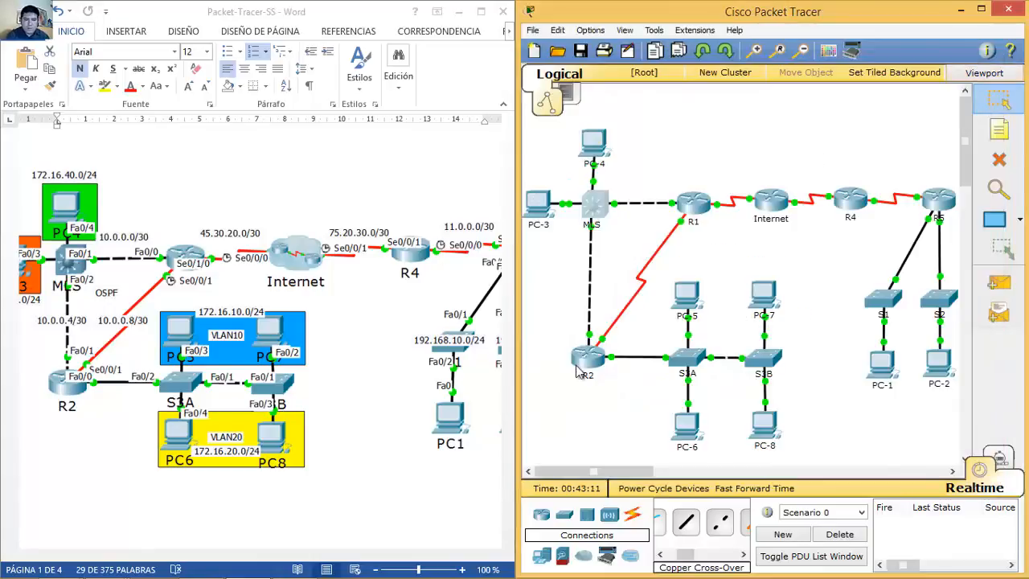
{"action": "left_click", "coordinate": [366, 559]}
{"action": "left_click_drag", "start_coordinate": [363, 559], "coordinate": [332, 560]}
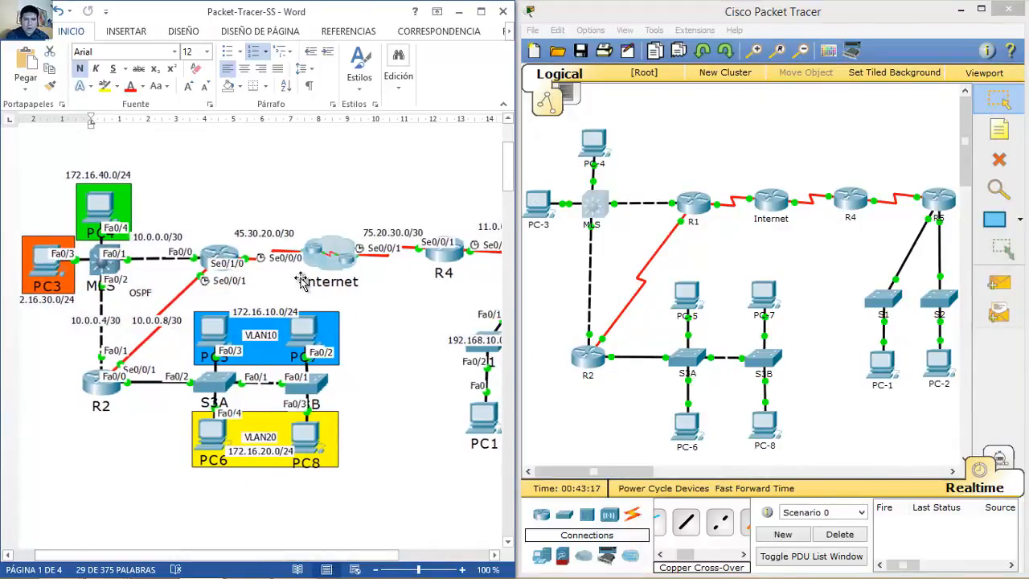
{"action": "left_click", "coordinate": [696, 208]}
{"action": "left_click_drag", "start_coordinate": [577, 105], "coordinate": [854, 113]}
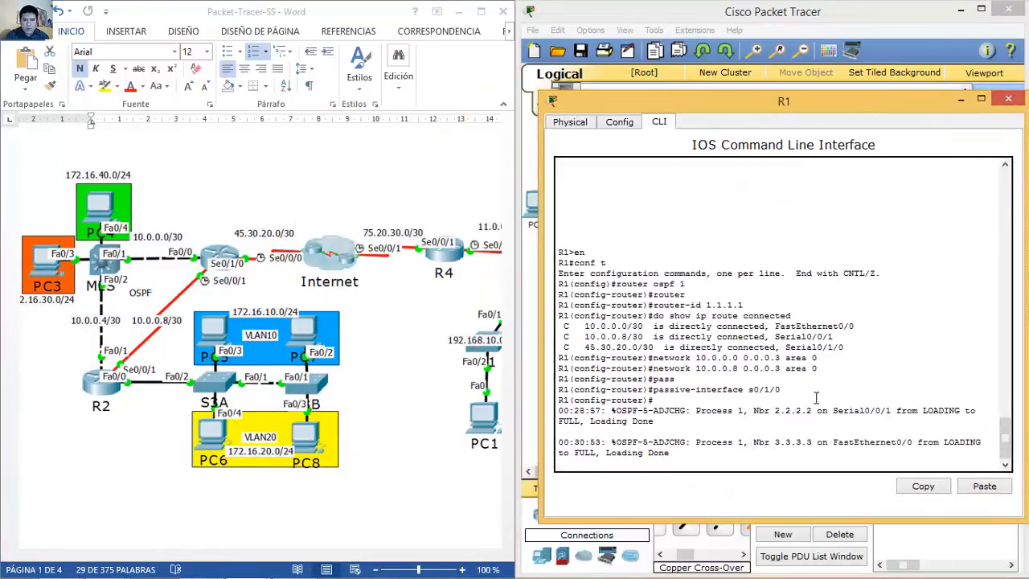
Step: On R1, leave OSPF mode and add the default route ip route 0.0.0.0 0.0.0.0 s0/1/0
{"action": "key", "text": "Return"}
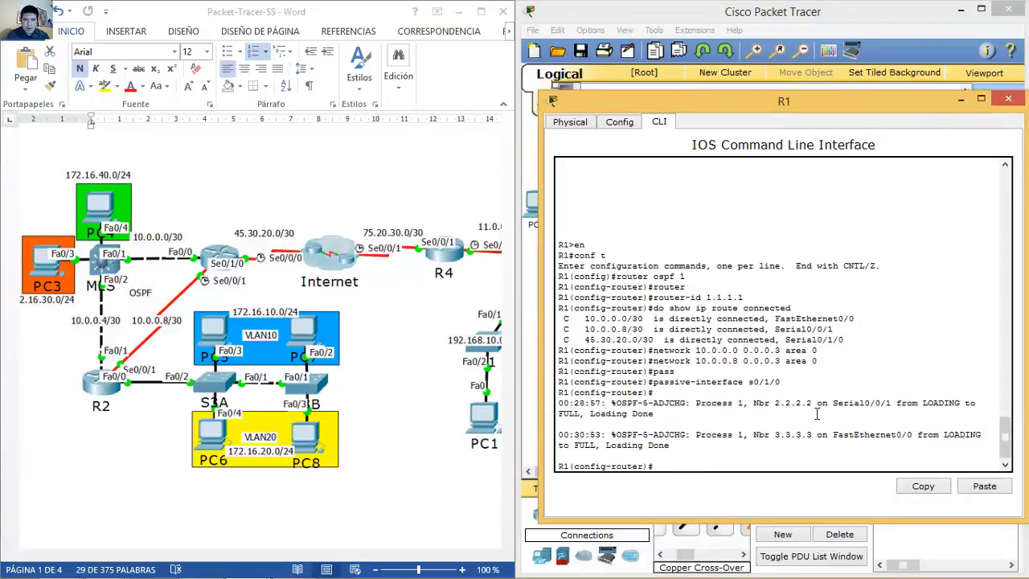
{"action": "type", "text": "exit"}
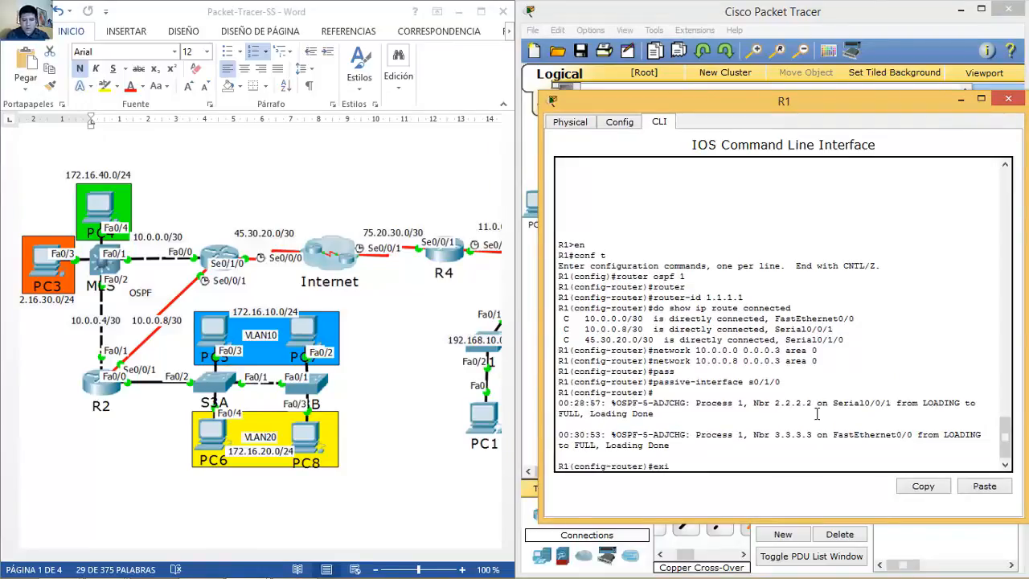
{"action": "key", "text": "Return"}
{"action": "type", "text": "ip route "}
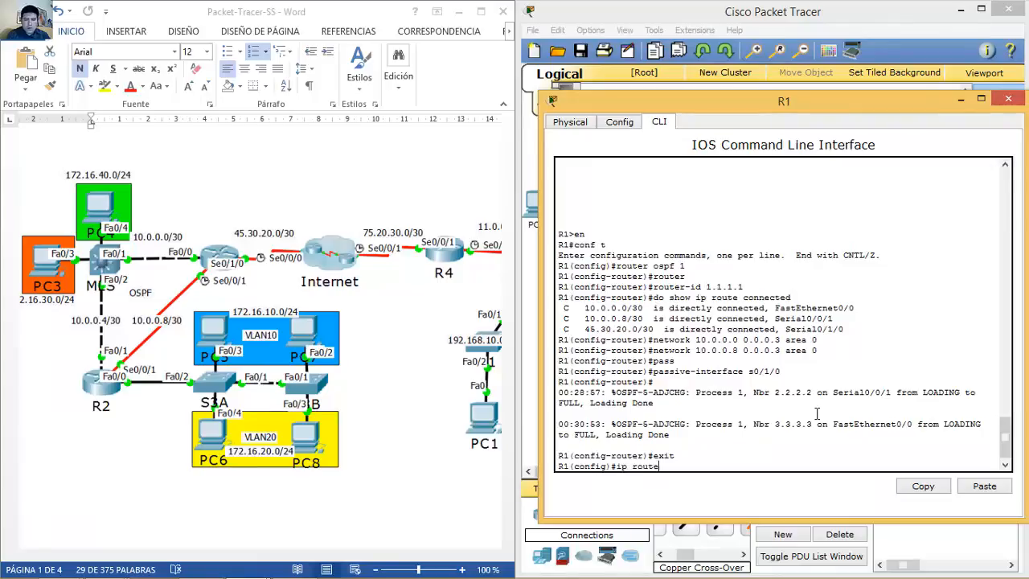
{"action": "type", "text": "0.0.0.0 0.0.0.0"}
{"action": "type", "text": " s0"}
{"action": "type", "text": "/1/0"}
{"action": "key", "text": "BackSpace"}
{"action": "type", "text": "/0"}
{"action": "key", "text": "Return"}
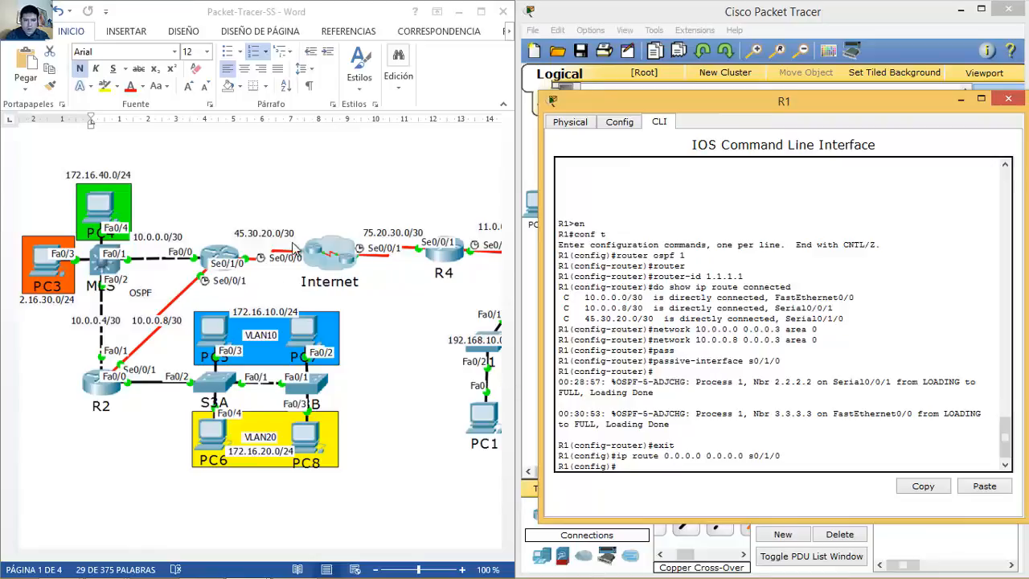
{"action": "left_click_drag", "start_coordinate": [687, 107], "coordinate": [641, 276]}
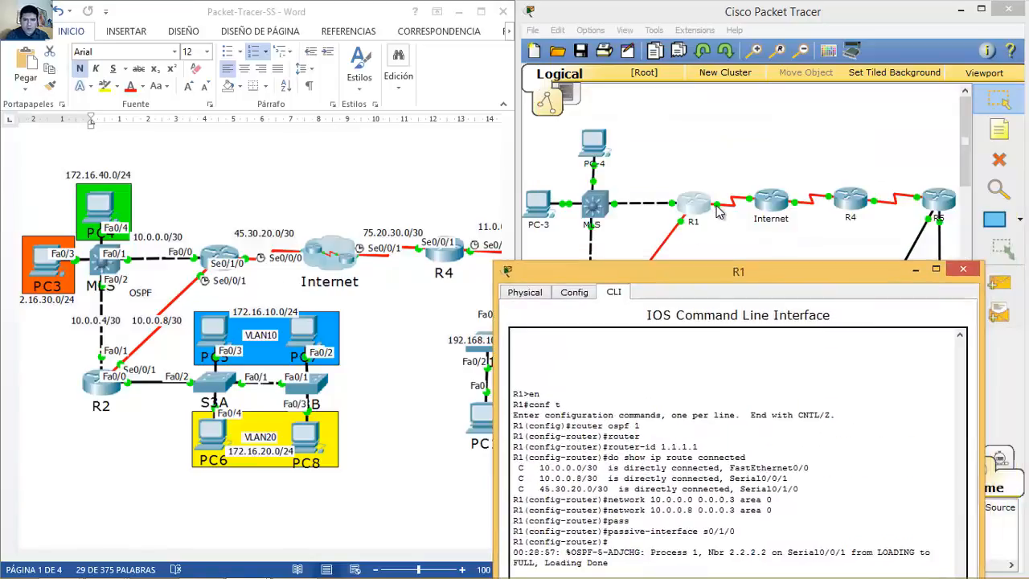
Step: Return to R1's CLI and re-enter router ospf 1 from command history
{"action": "left_click", "coordinate": [720, 211]}
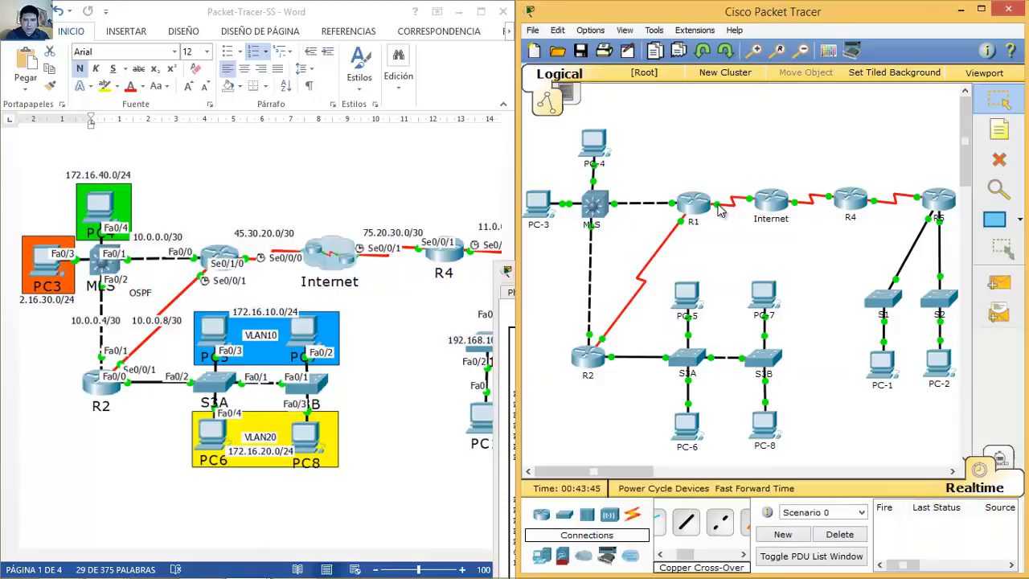
{"action": "left_click", "coordinate": [695, 216]}
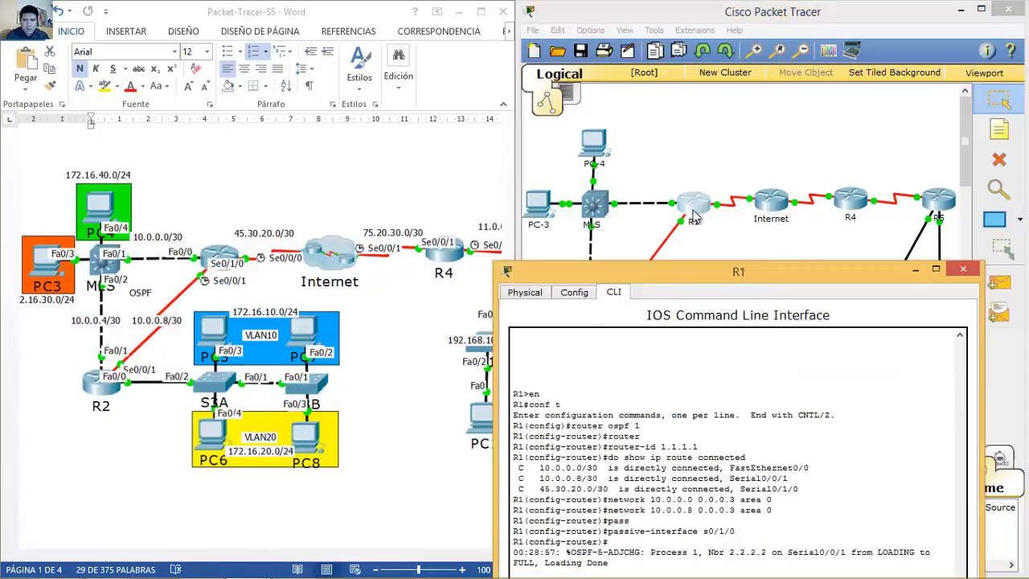
{"action": "left_click_drag", "start_coordinate": [688, 271], "coordinate": [713, 103]}
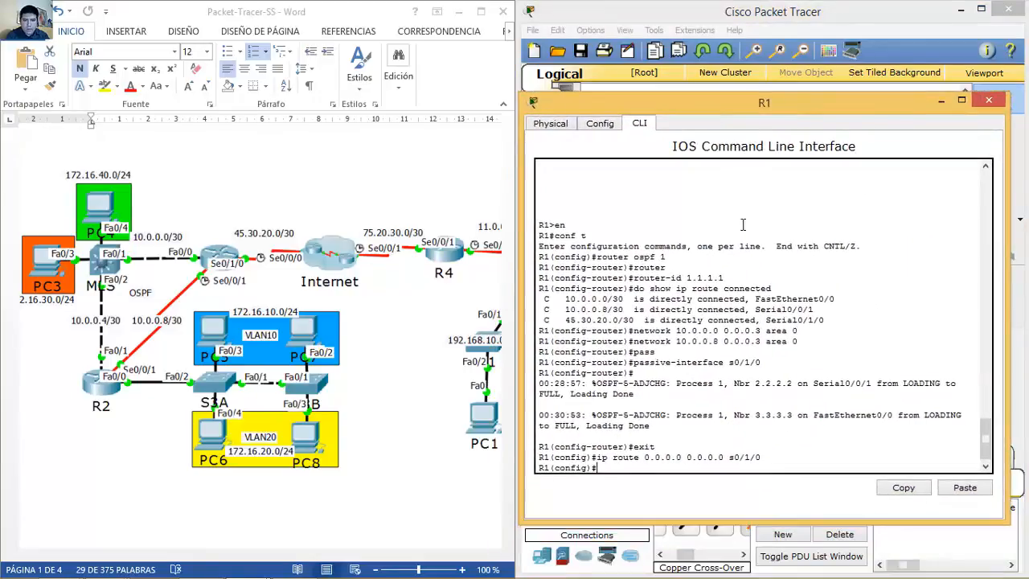
{"action": "key", "text": "Up"}
{"action": "key", "text": "Up"}
{"action": "key", "text": "Up"}
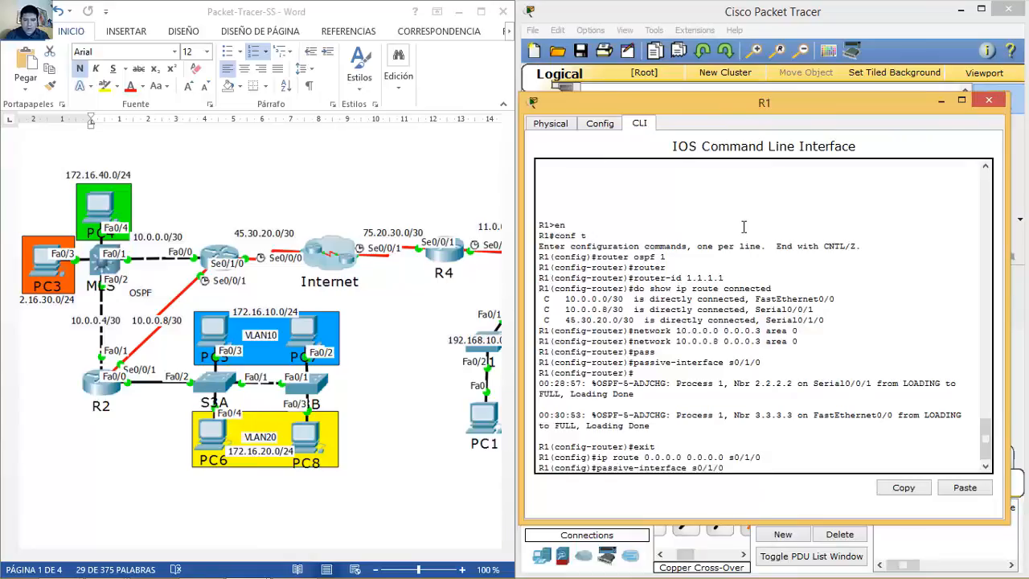
{"action": "key", "text": "Up"}
{"action": "key", "text": "Up"}
{"action": "key", "text": "Up"}
{"action": "key", "text": "Up"}
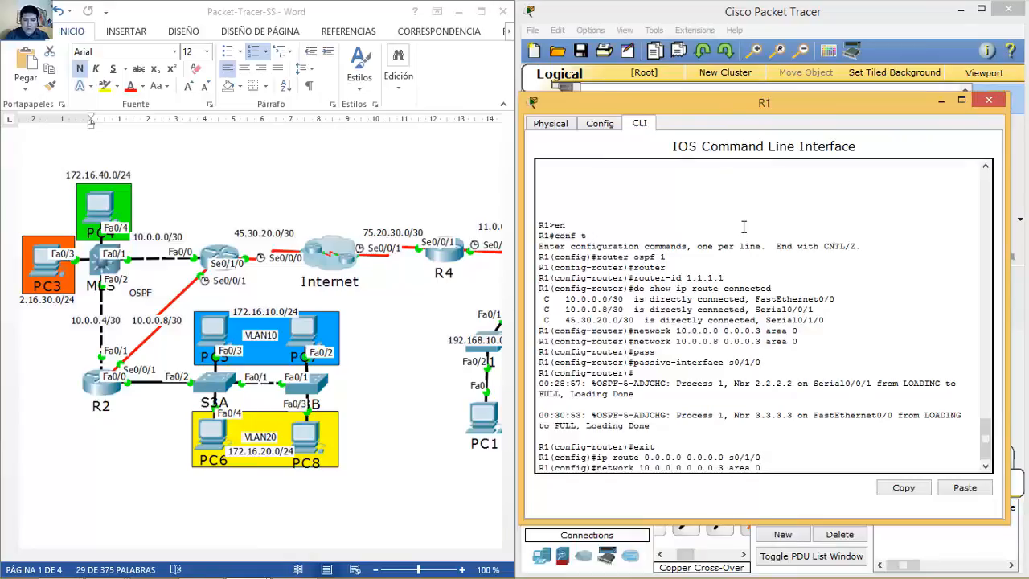
{"action": "key", "text": "Up"}
{"action": "key", "text": "Up"}
{"action": "key", "text": "Up"}
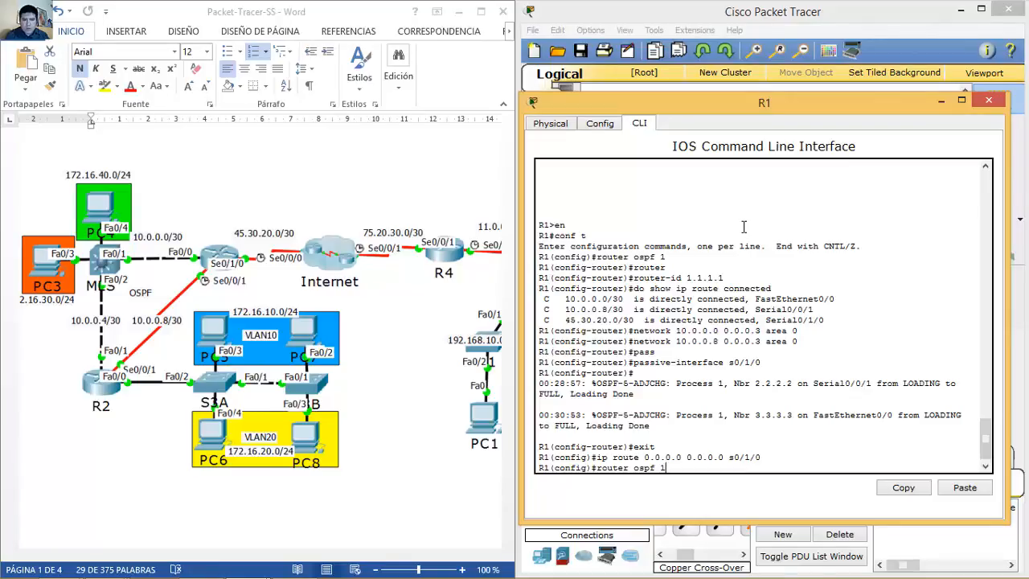
{"action": "key", "text": "Return"}
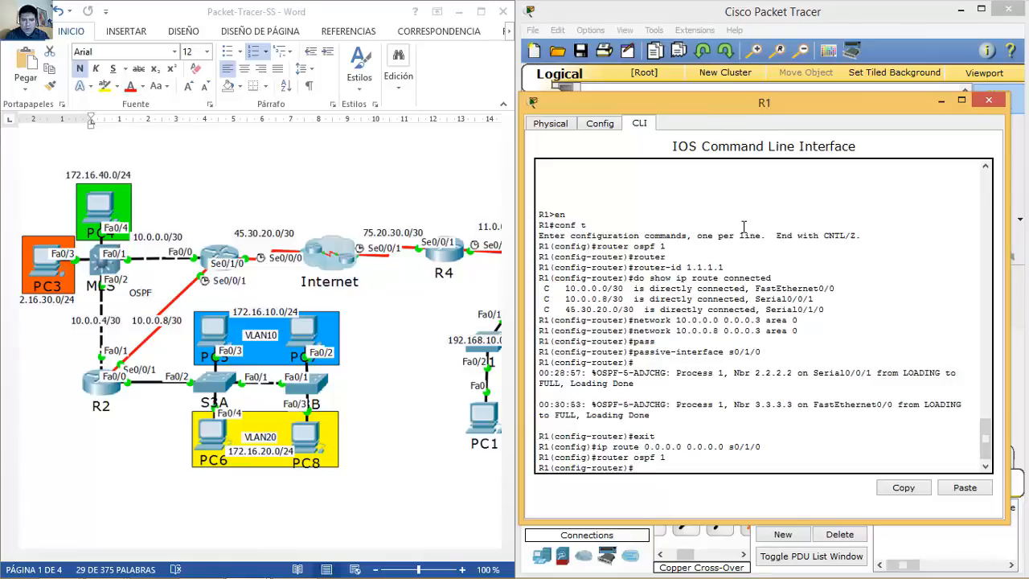
Step: Add default-information originate to R1's OSPF process and close the R1 window
{"action": "type", "text": "defaul"}
{"action": "key", "text": "Tab"}
{"action": "type", "text": "orig"}
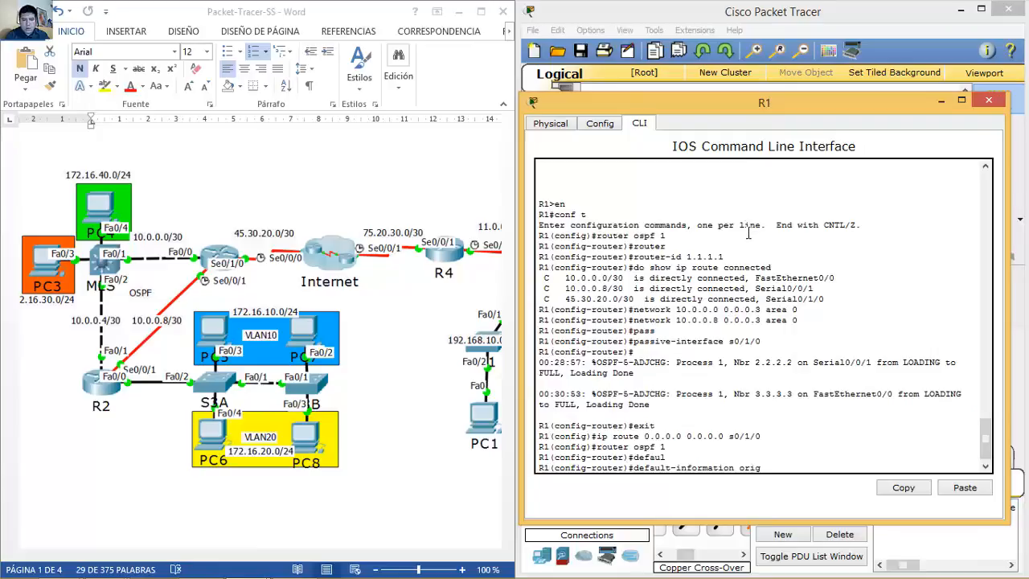
{"action": "type", "text": "inate"}
{"action": "key", "text": "Return"}
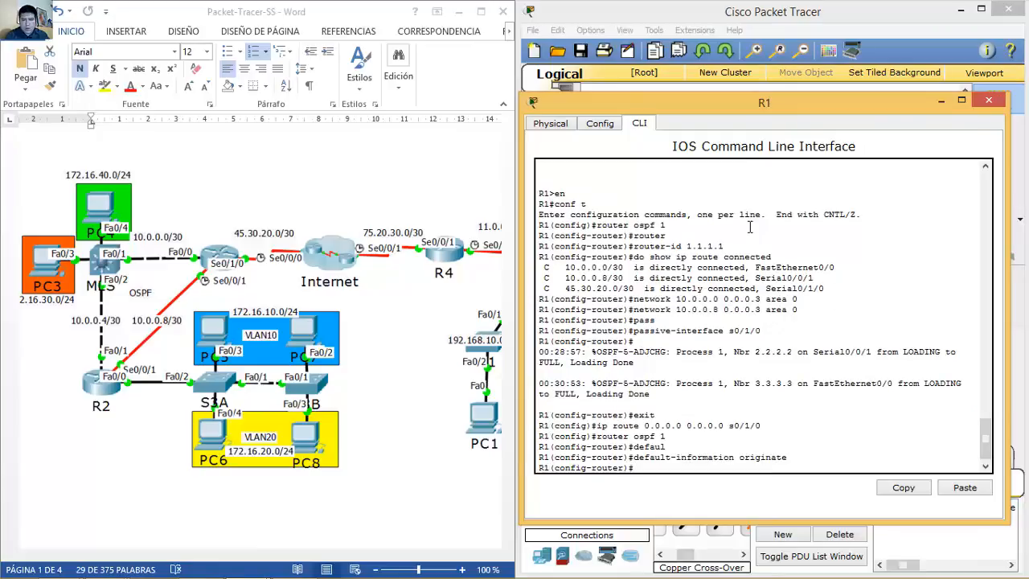
{"action": "left_click", "coordinate": [989, 101]}
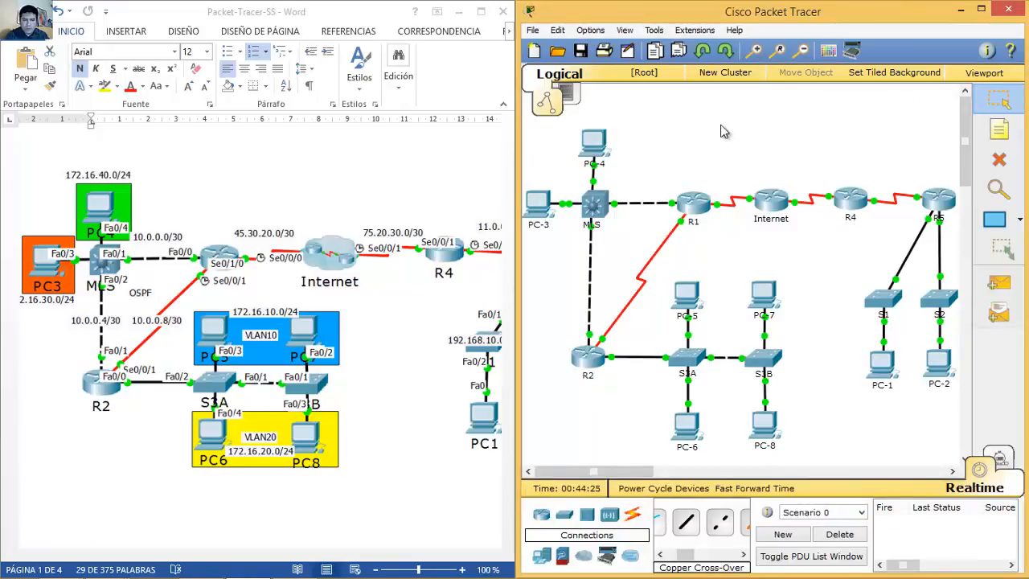
Step: Review the Word lab guide's last SSH requirement and the Paso 7 DHCP requirement
{"action": "left_click", "coordinate": [342, 193]}
{"action": "scroll", "coordinate": [340, 185], "scroll_direction": "down", "scroll_amount": 5}
{"action": "scroll", "coordinate": [343, 186], "scroll_direction": "down", "scroll_amount": 15}
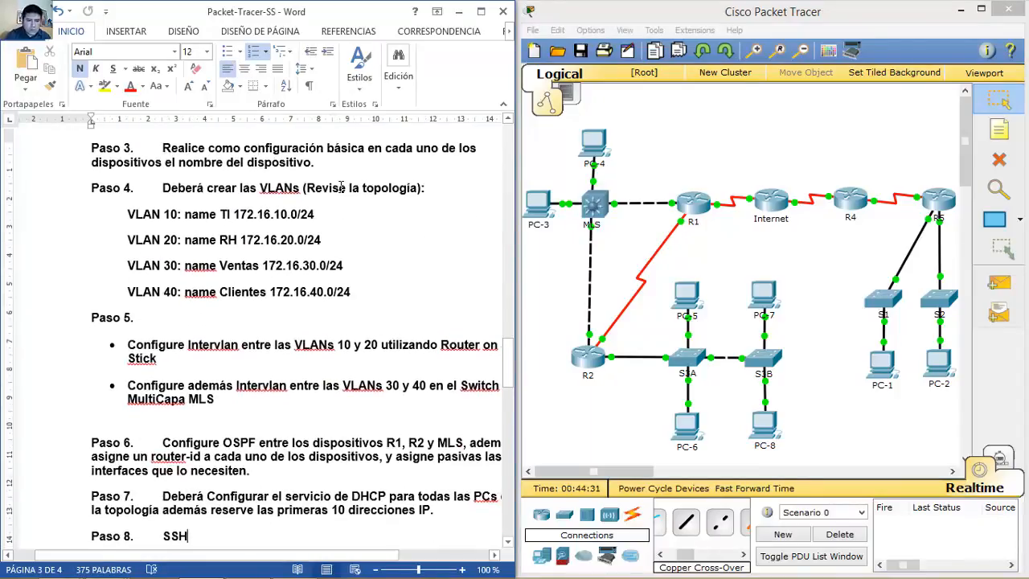
{"action": "scroll", "coordinate": [341, 187], "scroll_direction": "down", "scroll_amount": 4}
{"action": "key", "text": "Down"}
{"action": "key", "text": "Down"}
{"action": "left_click_drag", "start_coordinate": [215, 556], "coordinate": [245, 555]}
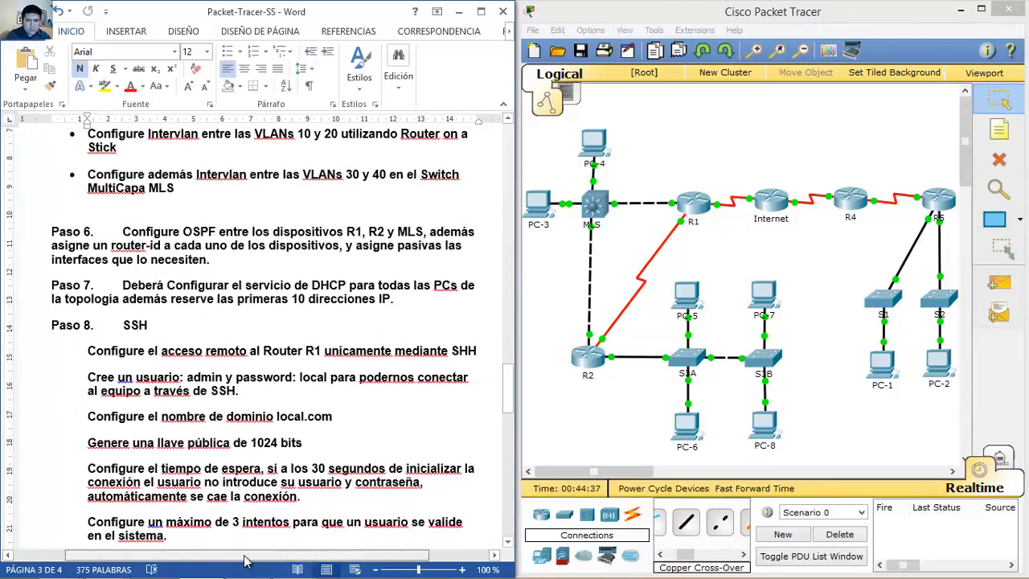
{"action": "left_click_drag", "start_coordinate": [129, 286], "coordinate": [431, 288]}
{"action": "left_click_drag", "start_coordinate": [472, 295], "coordinate": [437, 300]}
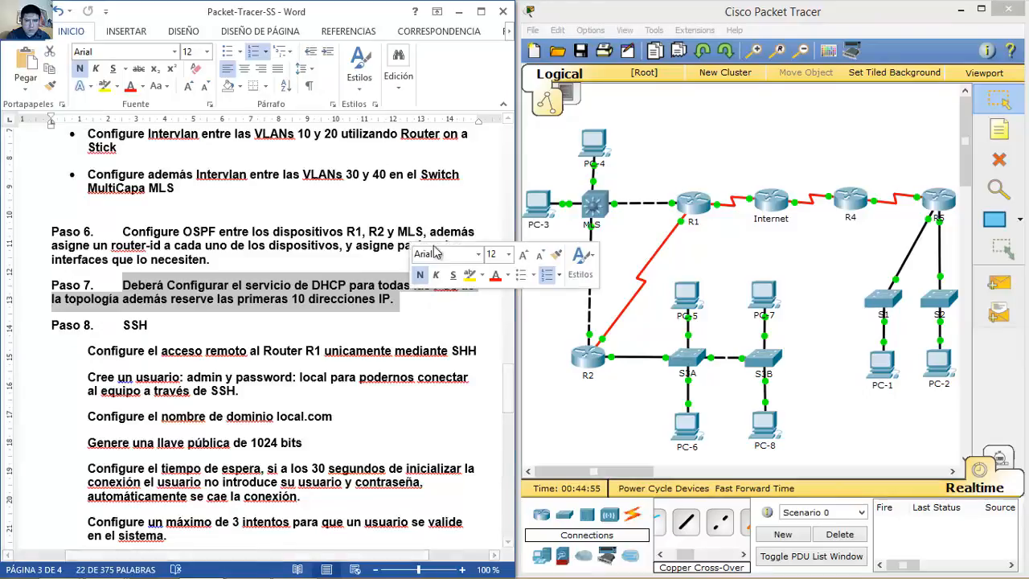
{"action": "left_click", "coordinate": [454, 212]}
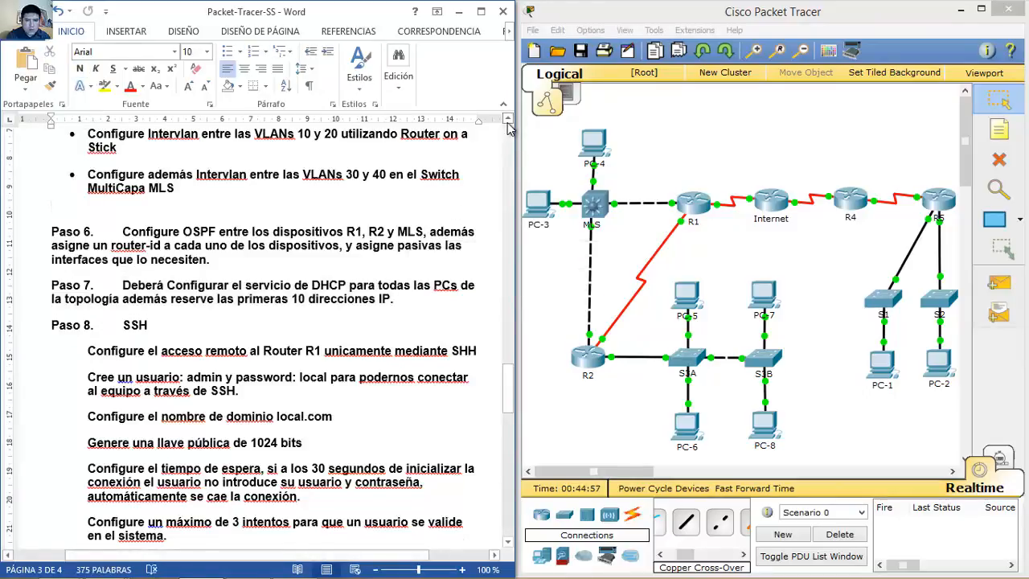
Step: Scroll back up to the topology diagram on page 1
{"action": "left_click", "coordinate": [507, 121]}
{"action": "scroll", "coordinate": [507, 125], "scroll_direction": "up", "scroll_amount": 5}
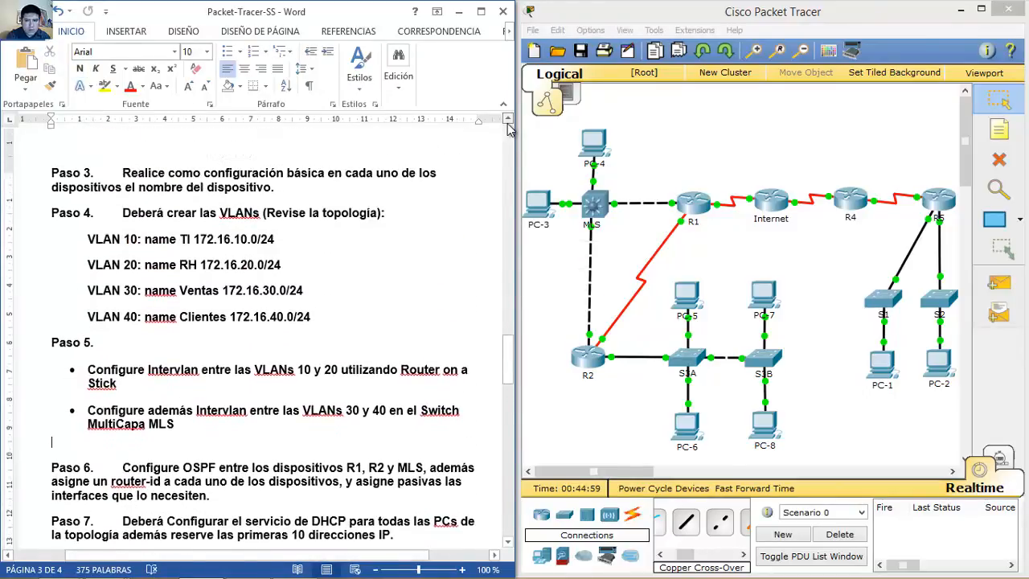
{"action": "left_click_drag", "start_coordinate": [507, 354], "coordinate": [508, 171]}
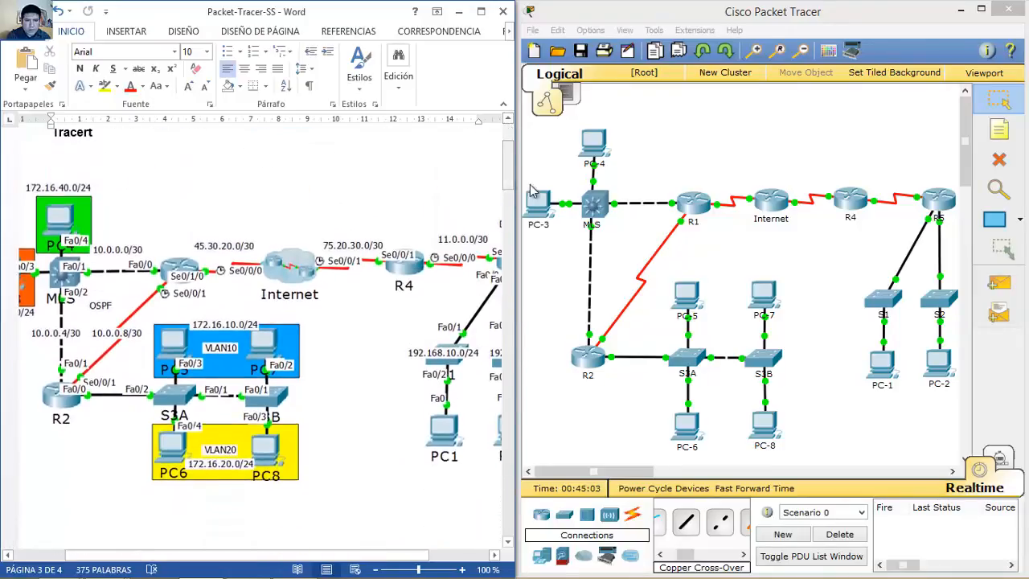
Step: On the MLS, leave OSPF mode and exclude 172.16.30.1–172.16.30.10 from DHCP
{"action": "left_click", "coordinate": [599, 201]}
{"action": "left_click_drag", "start_coordinate": [587, 103], "coordinate": [784, 91]}
{"action": "type", "text": "exit"}
{"action": "key", "text": "Return"}
{"action": "type", "text": "ip dhcp excluded"}
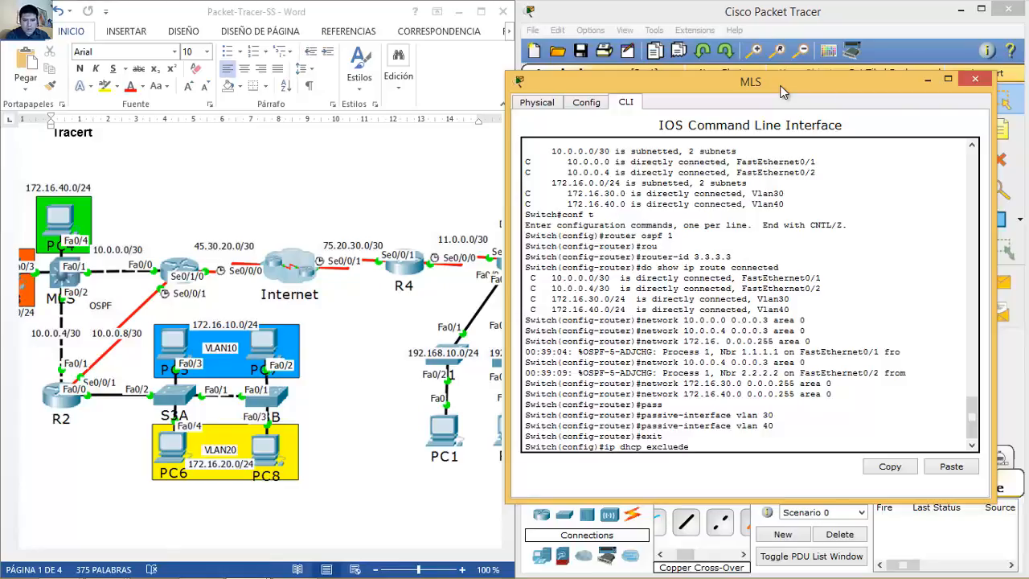
{"action": "type", "text": "d"}
{"action": "type", "text": "-ar"}
{"action": "type", "text": "dress"}
{"action": "type", "text": "?"}
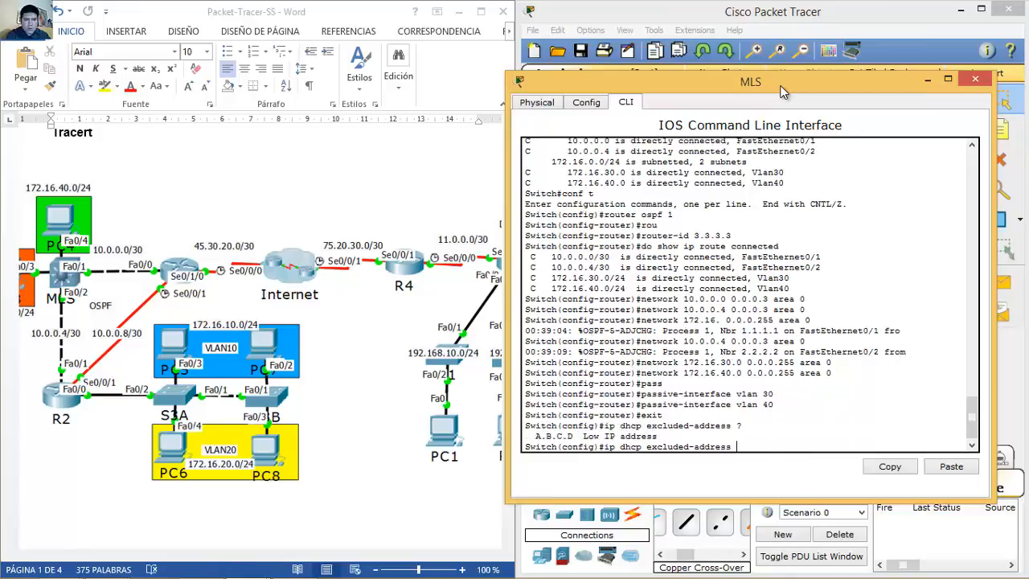
{"action": "type", "text": "172.16"}
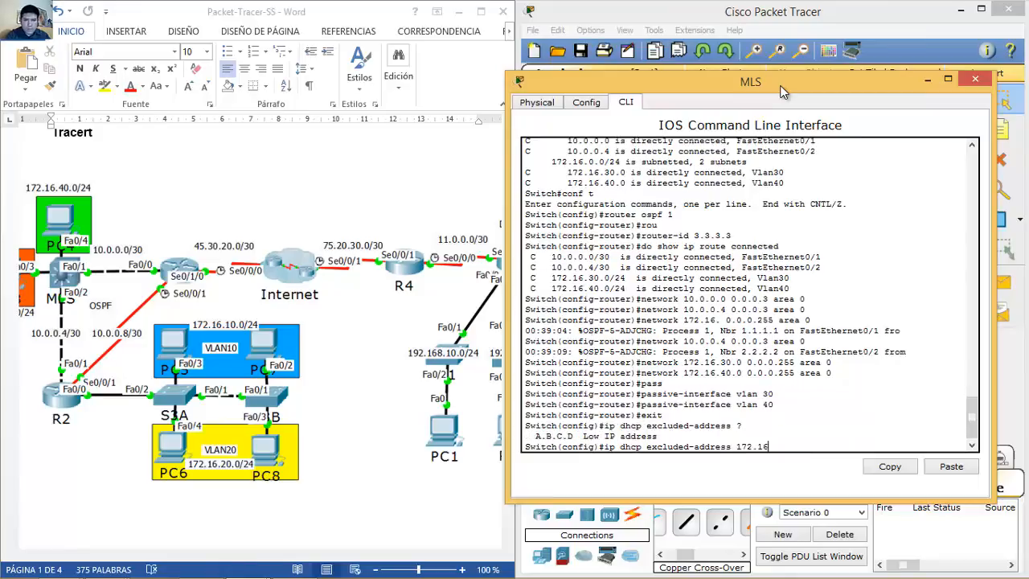
{"action": "type", "text": ".30.1 172.16.30.10"}
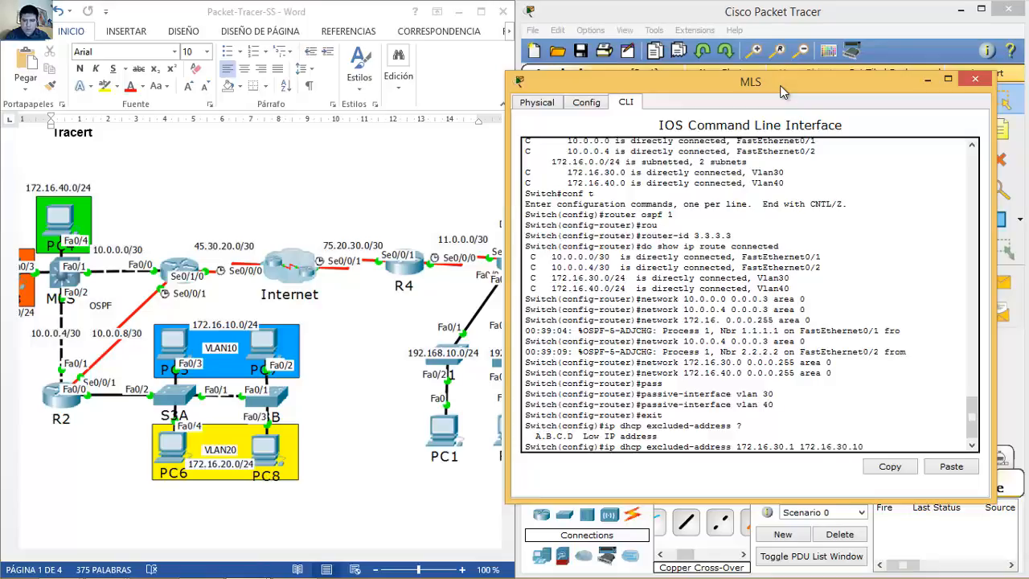
{"action": "key", "text": "Return"}
Step: Also exclude 172.16.40.1–172.16.40.10 from DHCP assignment
{"action": "key", "text": "Up"}
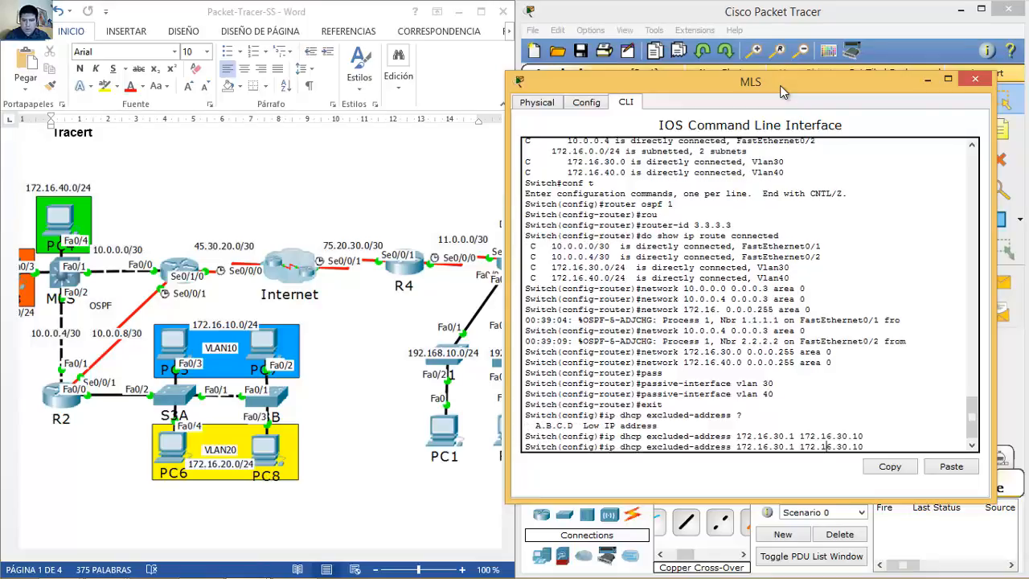
{"action": "key", "text": "BackSpace"}
{"action": "type", "text": "4"}
{"action": "key", "text": "BackSpace"}
{"action": "type", "text": "4"}
{"action": "key", "text": "Return"}
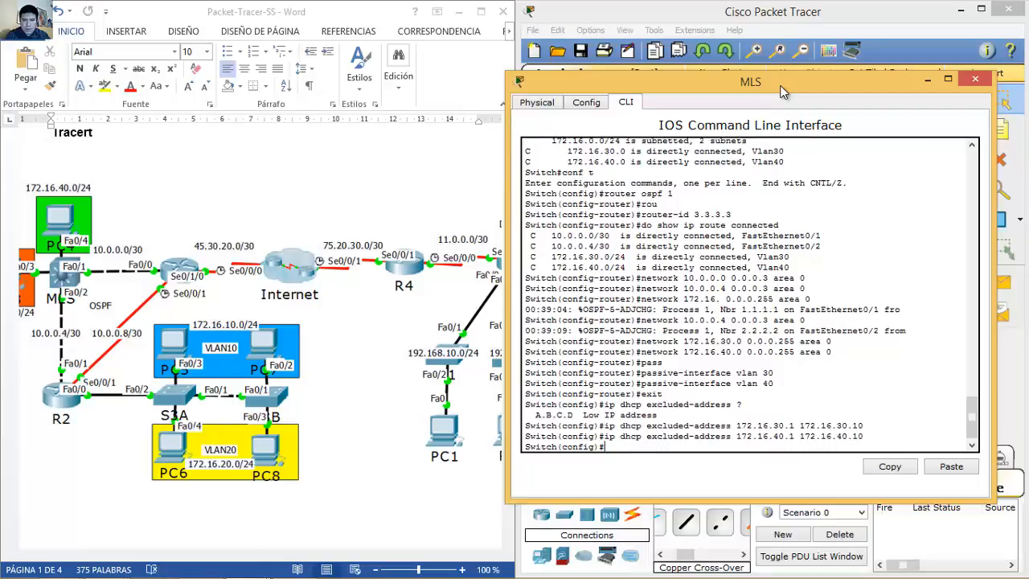
Step: Create the DHCP pool vlan30, correcting the pool name
{"action": "type", "text": "ip dhcp po"}
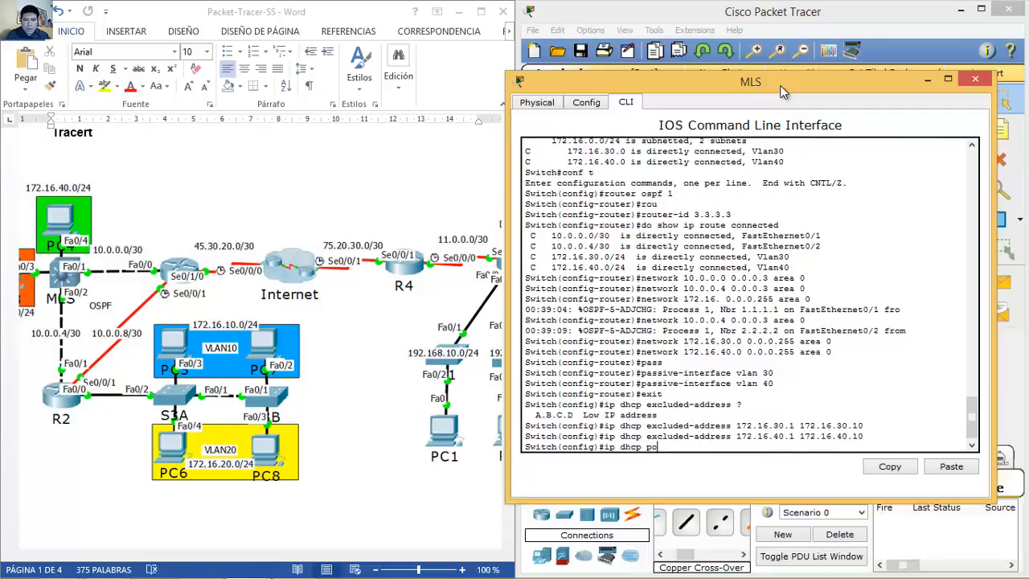
{"action": "type", "text": "ol vlan 40"}
{"action": "key", "text": "BackSpace"}
{"action": "type", "text": "30"}
{"action": "key", "text": "Return"}
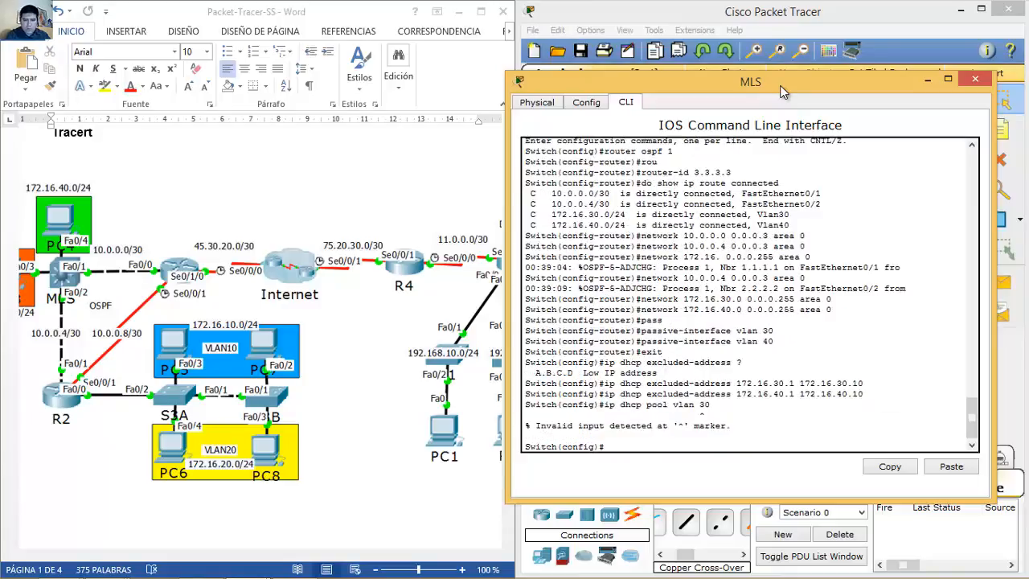
{"action": "key", "text": "Up"}
{"action": "key", "text": "BackSpace"}
{"action": "key", "text": "BackSpace"}
{"action": "key", "text": "BackSpace"}
{"action": "type", "text": "30"}
{"action": "key", "text": "Return"}
Step: Give pool vlan30 network 172.16.30.0 255.255.255.0, gateway 172.16.30.1 and DNS 8.8.8.8
{"action": "type", "text": "network 172.16.0."}
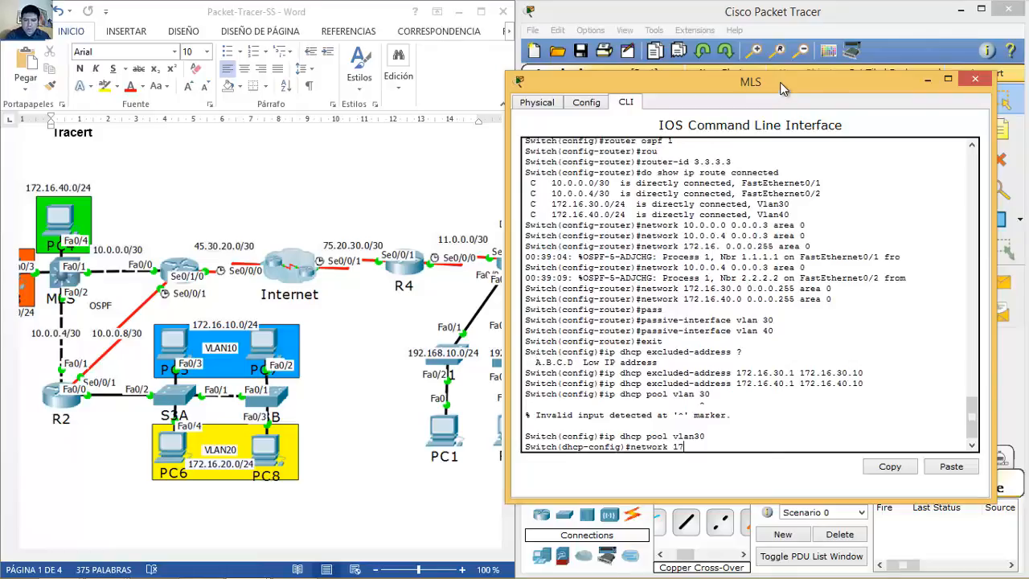
{"action": "key", "text": "BackSpace"}
{"action": "key", "text": "BackSpace"}
{"action": "type", "text": "30.0"}
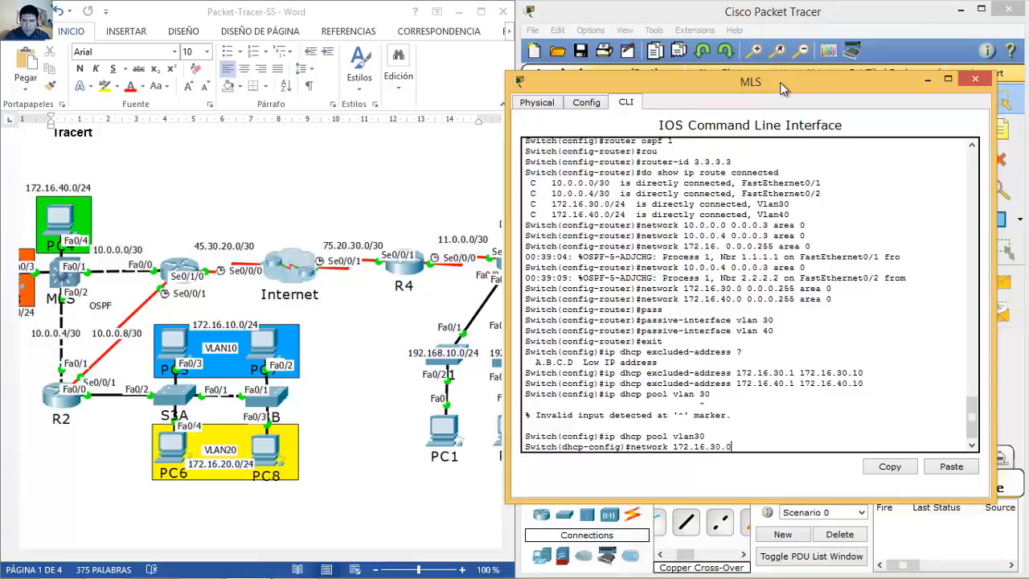
{"action": "type", "text": " 0255.255.255.0"}
{"action": "key", "text": "Return"}
{"action": "type", "text": "defau"}
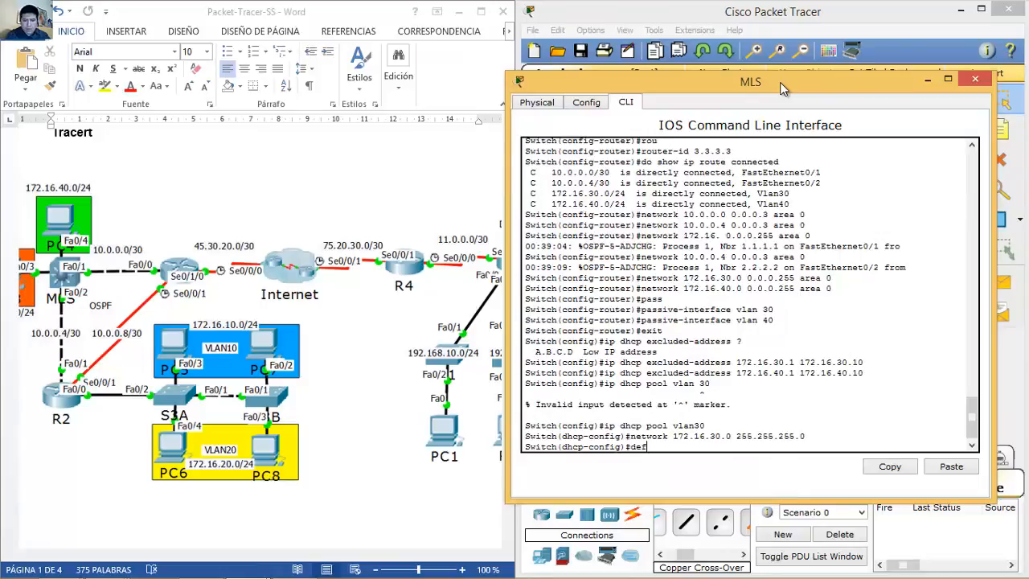
{"action": "key", "text": "Tab"}
{"action": "type", "text": "172."}
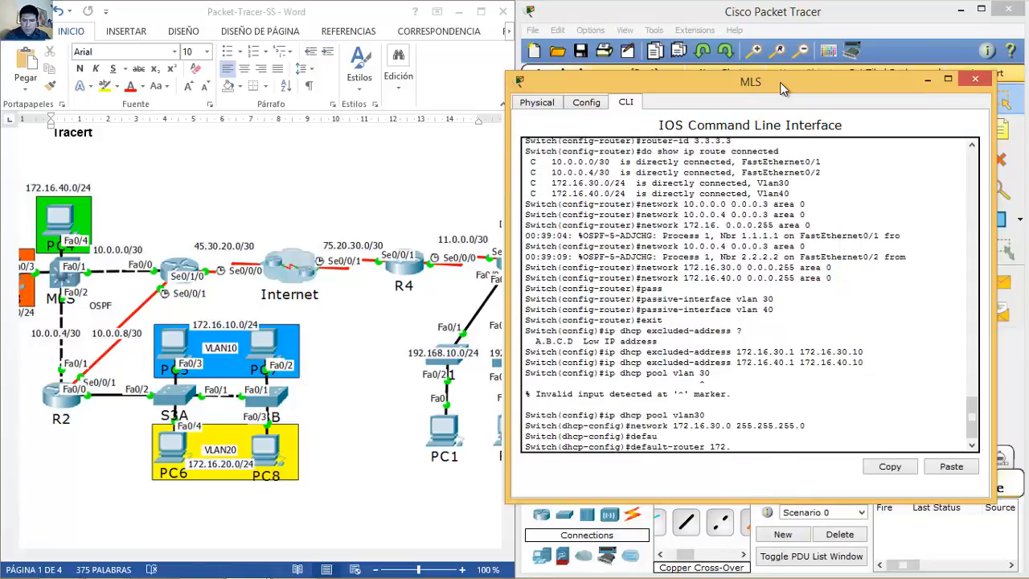
{"action": "type", "text": "16.30.1"}
{"action": "key", "text": "Return"}
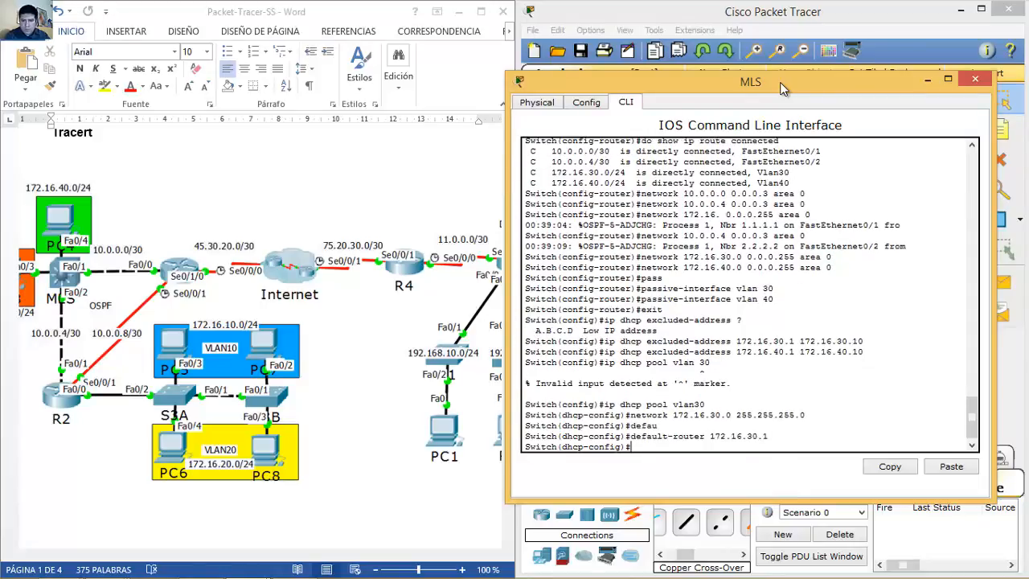
{"action": "type", "text": "dns"}
{"action": "key", "text": "Tab"}
{"action": "type", "text": "8.8.8.8"}
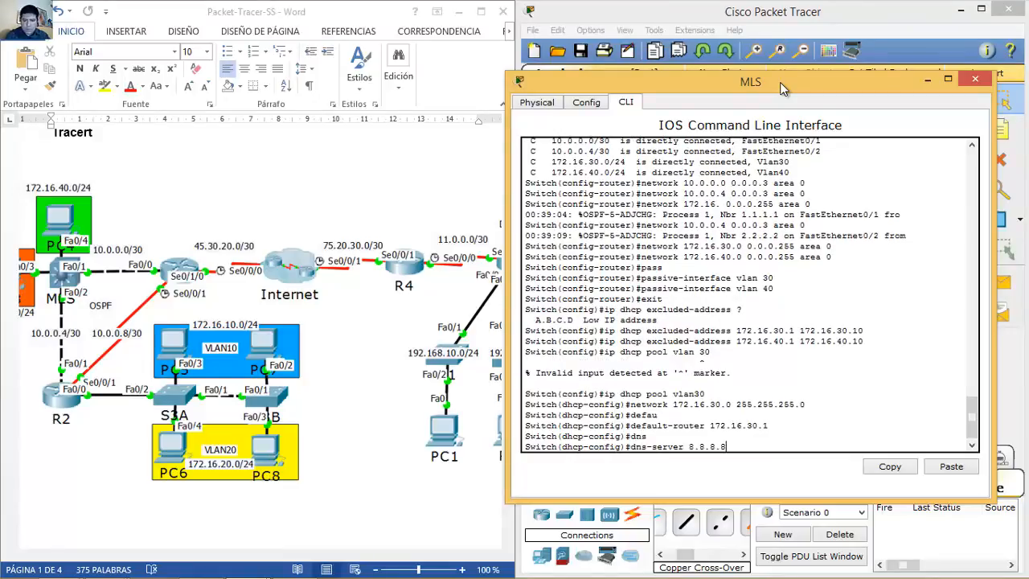
{"action": "key", "text": "Return"}
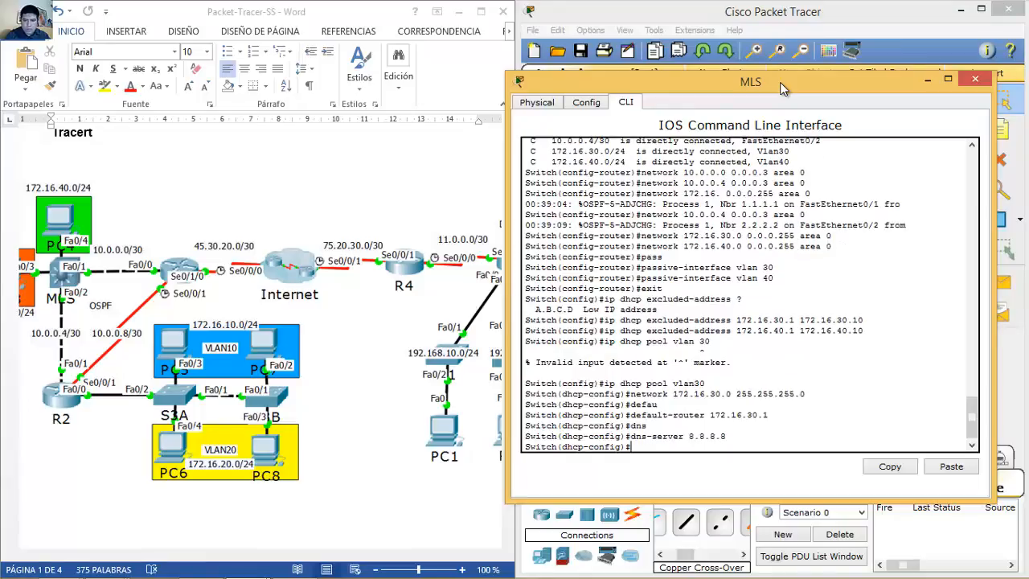
Step: Create pool vlan40 with network 172.16.40.0 255.255.255.0
{"action": "key", "text": "Up"}
{"action": "key", "text": "Up"}
{"action": "key", "text": "Up"}
{"action": "key", "text": "Up"}
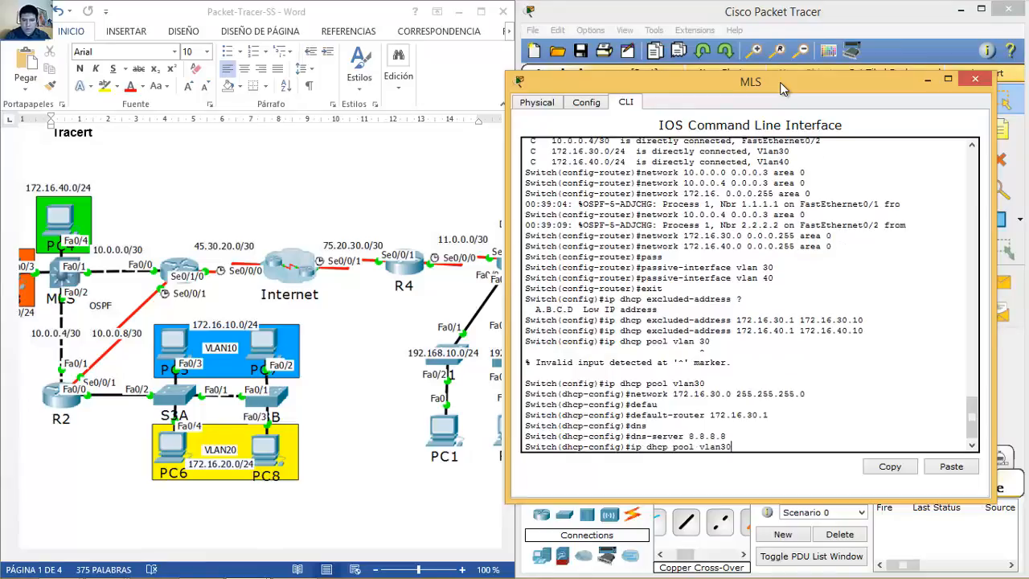
{"action": "key", "text": "BackSpace"}
{"action": "key", "text": "BackSpace"}
{"action": "type", "text": "40"}
{"action": "key", "text": "Return"}
{"action": "key", "text": "Up"}
{"action": "key", "text": "Up"}
{"action": "key", "text": "Up"}
{"action": "key", "text": "Up"}
{"action": "key", "text": "Up"}
{"action": "key", "text": "Up"}
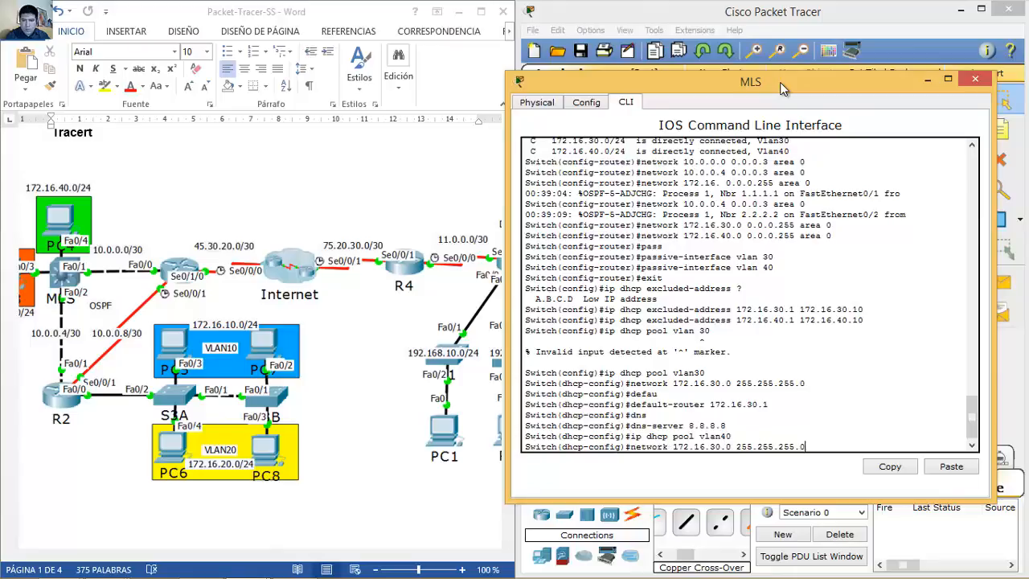
{"action": "key", "text": "BackSpace"}
{"action": "type", "text": "4"}
{"action": "key", "text": "Return"}
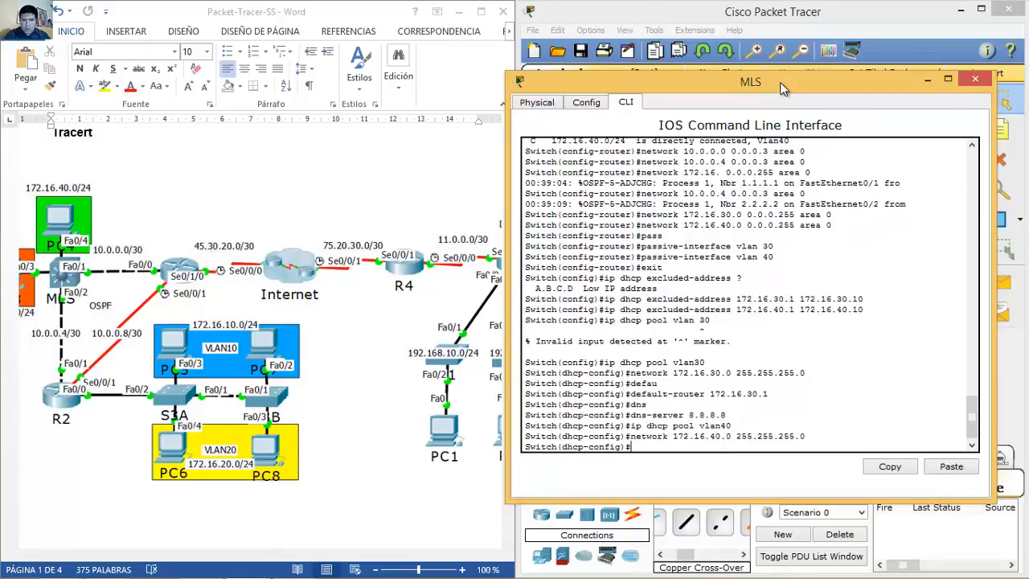
Step: Set pool vlan40's gateway to 172.16.40.1 and DNS server to 8.8.8.8
{"action": "key", "text": "Up"}
{"action": "key", "text": "Up"}
{"action": "key", "text": "Up"}
{"action": "key", "text": "Up"}
{"action": "key", "text": "Up"}
{"action": "key", "text": "Left"}
{"action": "key", "text": "Left"}
{"action": "key", "text": "Left"}
{"action": "key", "text": "BackSpace"}
{"action": "type", "text": "4"}
{"action": "key", "text": "Return"}
{"action": "key", "text": "Up"}
{"action": "key", "text": "Up"}
{"action": "key", "text": "Up"}
{"action": "key", "text": "Up"}
{"action": "key", "text": "Return"}
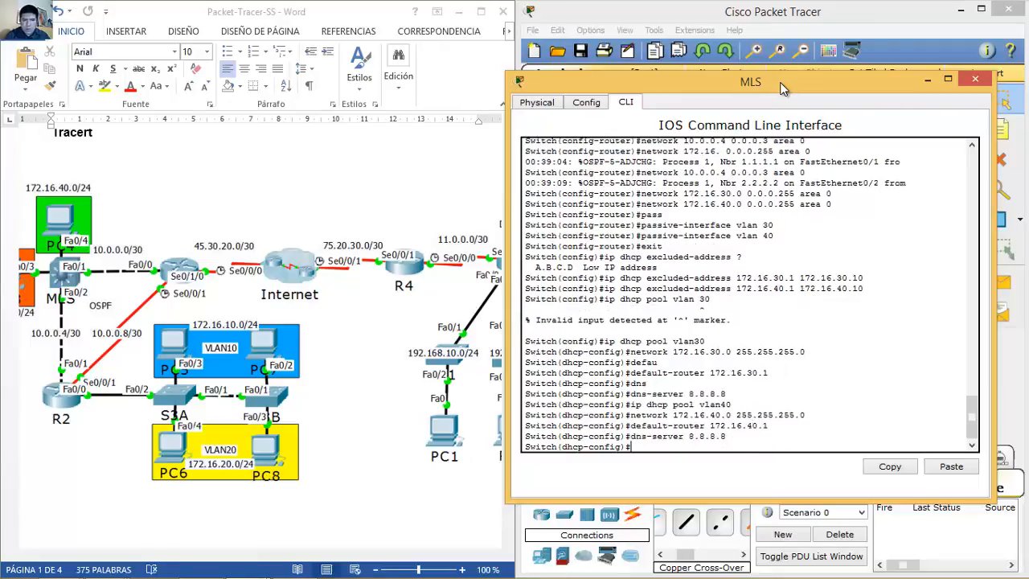
Step: Switch from the MLS to router R2's console and exit OSPF router configuration mode
{"action": "left_click", "coordinate": [982, 82]}
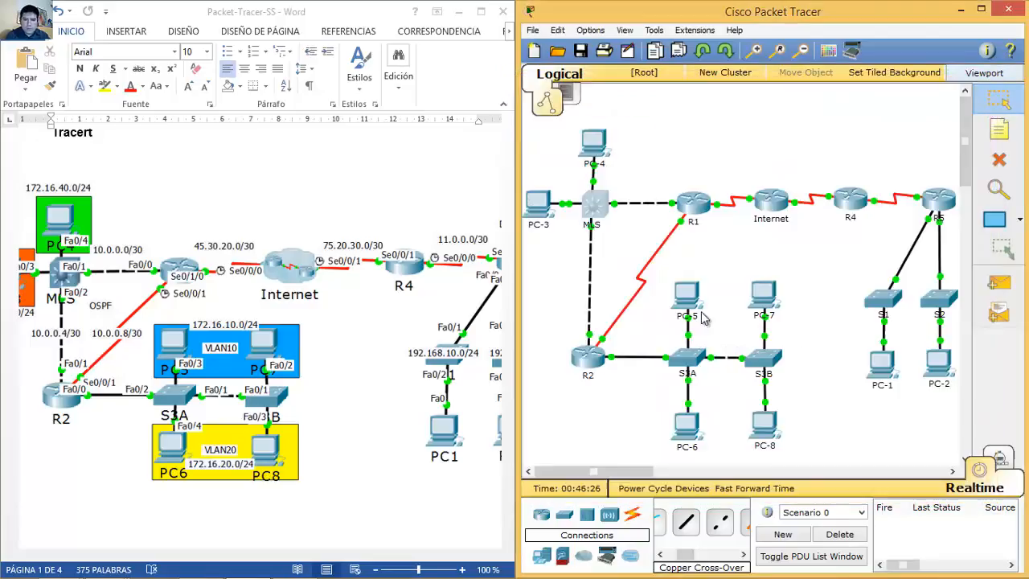
{"action": "left_click", "coordinate": [594, 371]}
{"action": "left_click_drag", "start_coordinate": [555, 108], "coordinate": [799, 46]}
{"action": "key", "text": "Return"}
{"action": "type", "text": "exit"}
{"action": "key", "text": "Return"}
Step: On R2, exclude 172.16.10.1 through 172.16.10.10 from DHCP leases
{"action": "type", "text": "ip dh"}
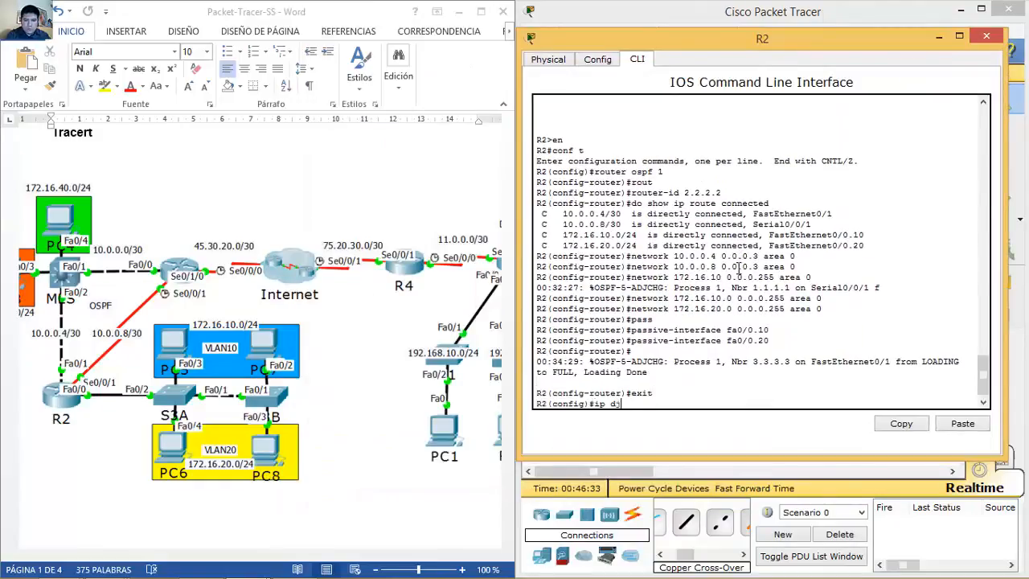
{"action": "type", "text": "cp ex"}
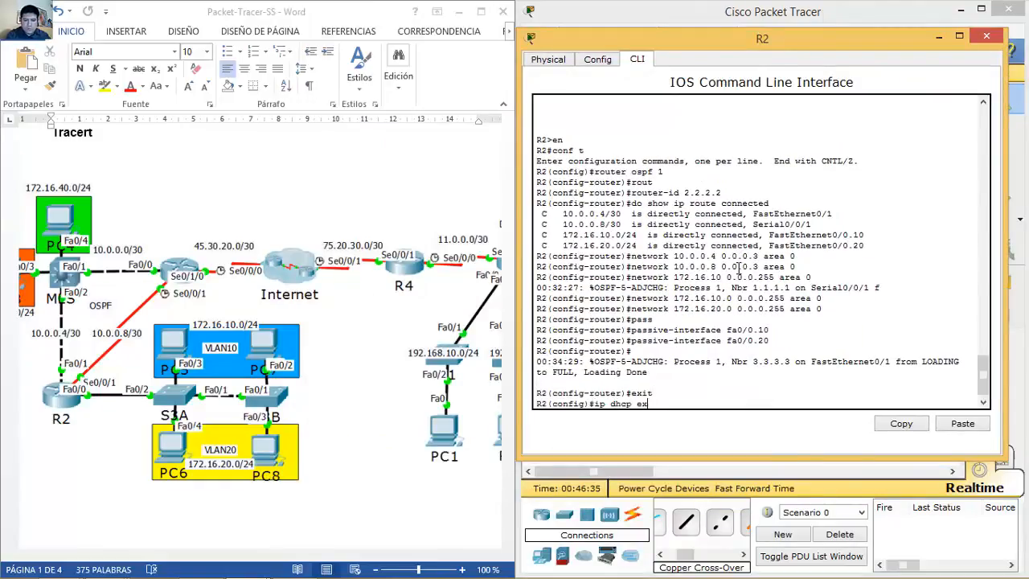
{"action": "type", "text": "lucluded address"}
{"action": "key", "text": "Left"}
{"action": "key", "text": "Left"}
{"action": "key", "text": "Left"}
{"action": "key", "text": "Left"}
{"action": "key", "text": "Left"}
{"action": "key", "text": "Left"}
{"action": "key", "text": "BackSpace"}
{"action": "type", "text": "-address"}
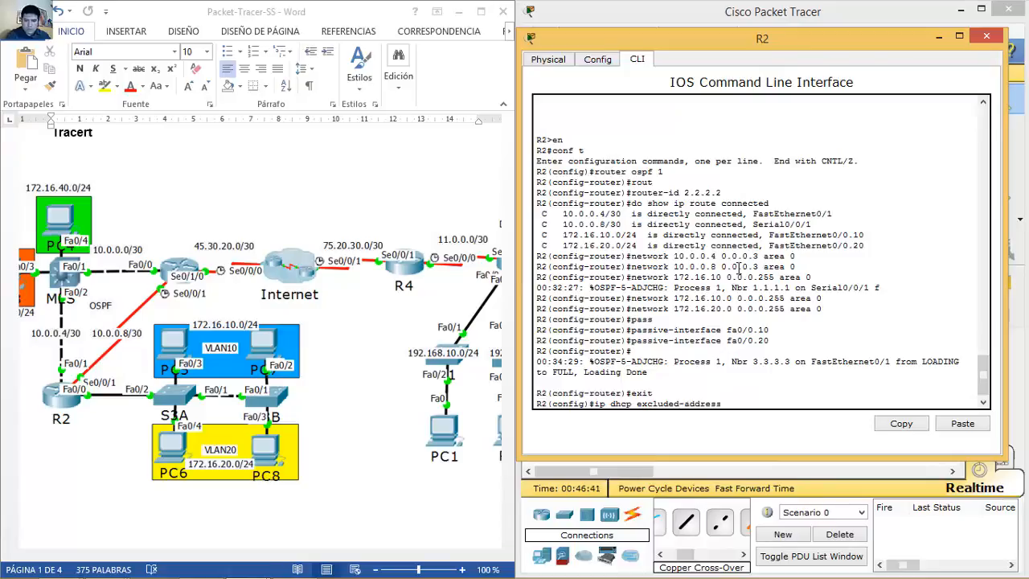
{"action": "type", "text": " 172.16.10"}
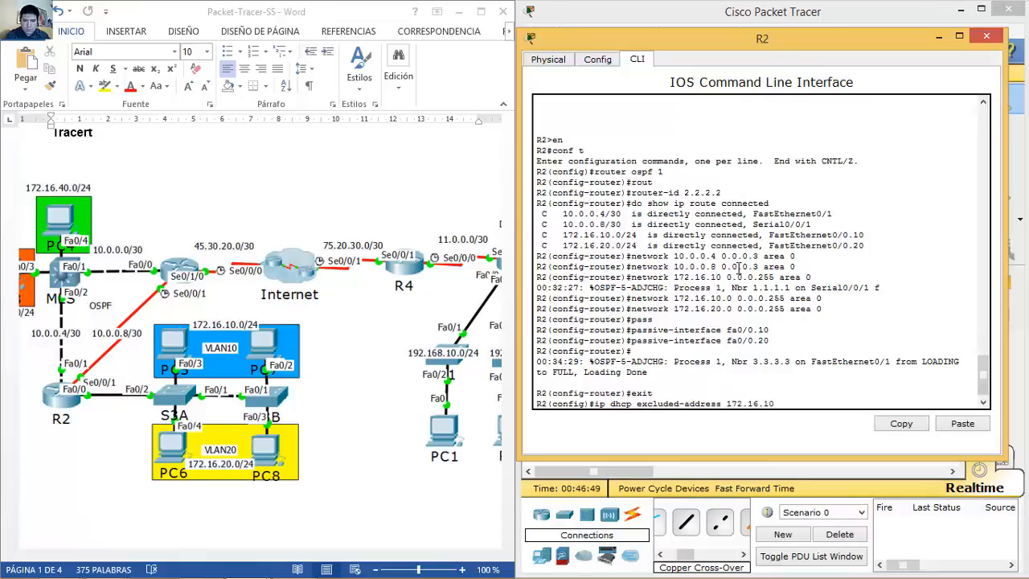
{"action": "type", "text": ".1 172.16.10.10"}
{"action": "key", "text": "Return"}
Step: Exclude 172.16.20.1 through 172.16.20.10 from DHCP leases on R2
{"action": "key", "text": "Up"}
{"action": "key", "text": "Left"}
{"action": "key", "text": "BackSpace"}
{"action": "type", "text": "2"}
{"action": "key", "text": "Left"}
{"action": "key", "text": "Left"}
{"action": "key", "text": "Left"}
{"action": "key", "text": "Left"}
{"action": "key", "text": "Left"}
{"action": "key", "text": "Left"}
{"action": "key", "text": "Left"}
{"action": "key", "text": "Left"}
{"action": "key", "text": "Left"}
{"action": "key", "text": "Left"}
{"action": "key", "text": "Left"}
{"action": "key", "text": "Left"}
{"action": "key", "text": "Left"}
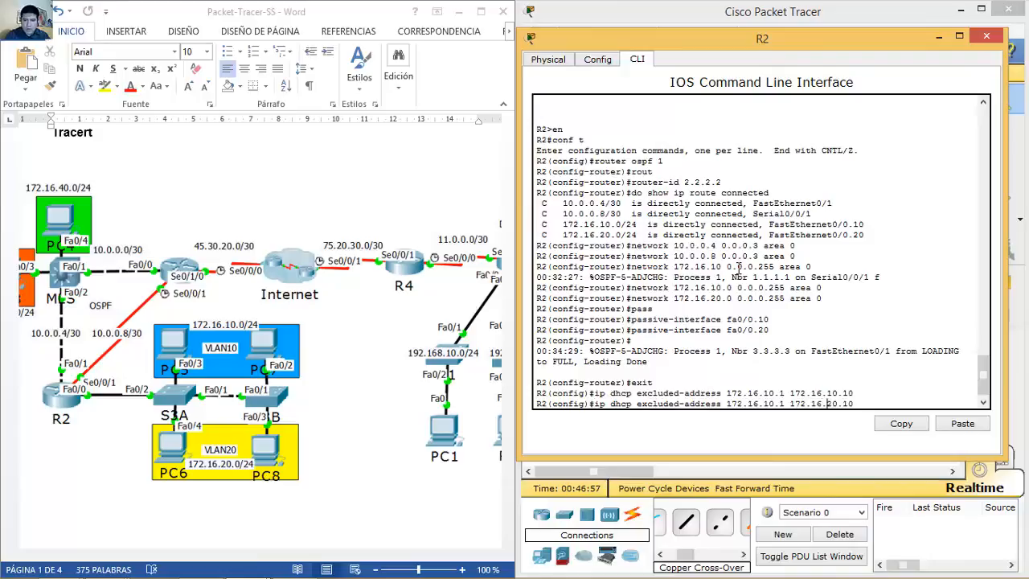
{"action": "key", "text": "BackSpace"}
{"action": "type", "text": "2"}
{"action": "key", "text": "Return"}
Step: Start entering the ip dhcp pool command for vlan 10 on R2
{"action": "type", "text": "u"}
{"action": "key", "text": "BackSpace"}
{"action": "type", "text": "ip dhcp"}
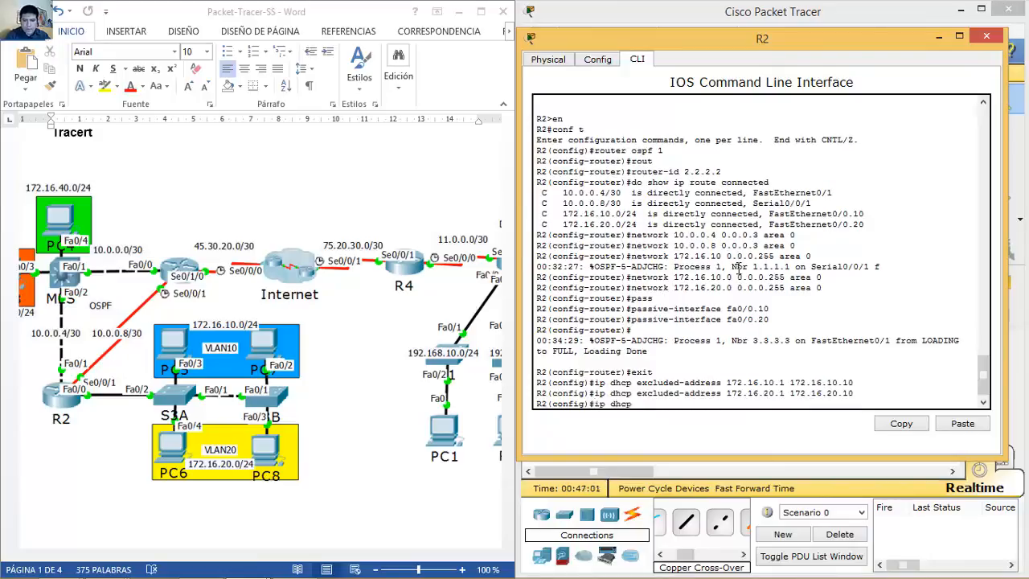
{"action": "type", "text": " pcol vlan 10"}
Step: Create DHCP pool vlan10 on R2 with network 172.16.10.0 255.255.255.0
{"action": "key", "text": "Return"}
{"action": "key", "text": "Up"}
{"action": "key", "text": "Left"}
{"action": "key", "text": "BackSpace"}
{"action": "key", "text": "Return"}
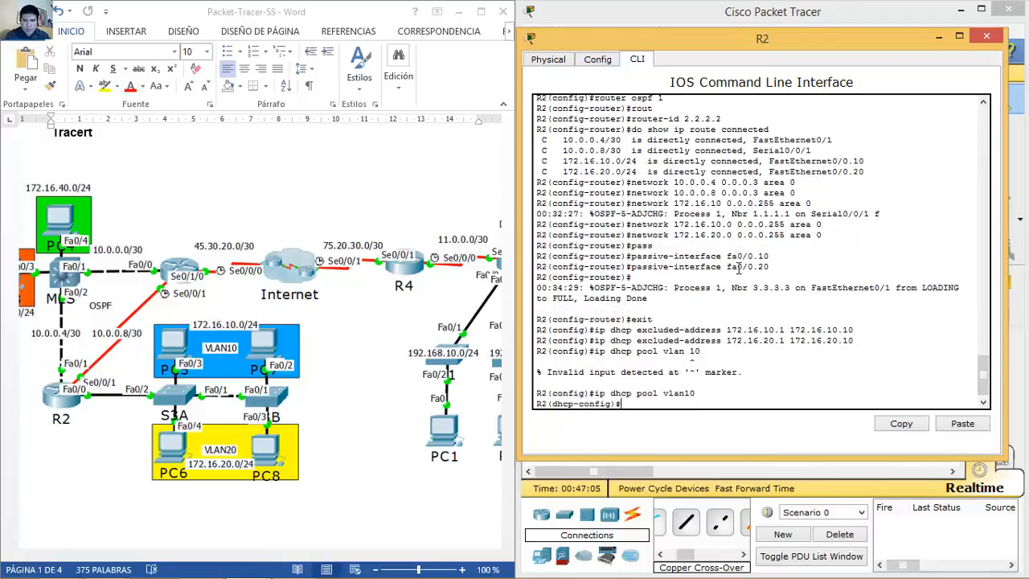
{"action": "type", "text": "network 172.16.10"}
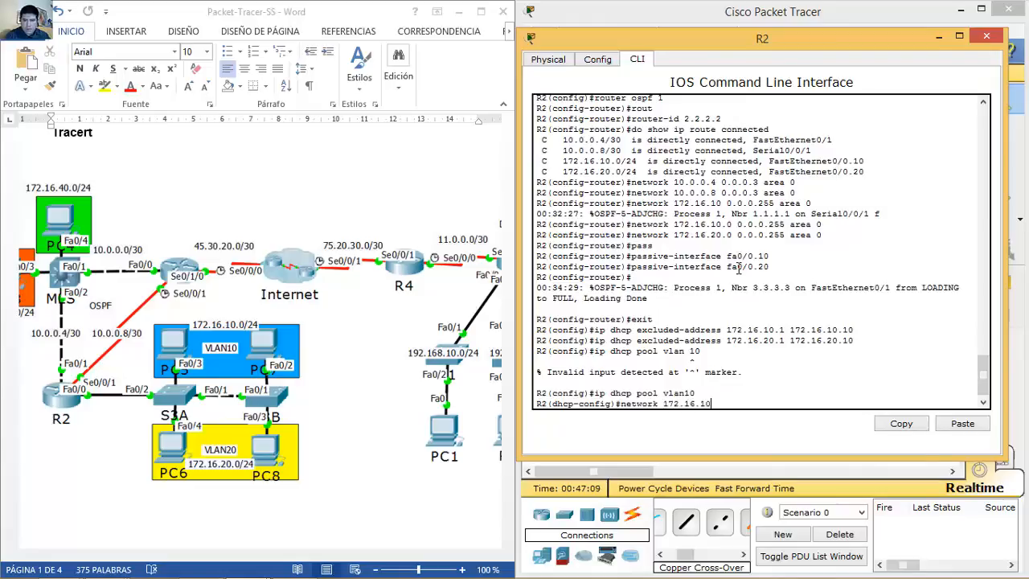
{"action": "type", "text": ".0 0."}
{"action": "key", "text": "BackSpace"}
{"action": "type", "text": "255.255.255.255.0"}
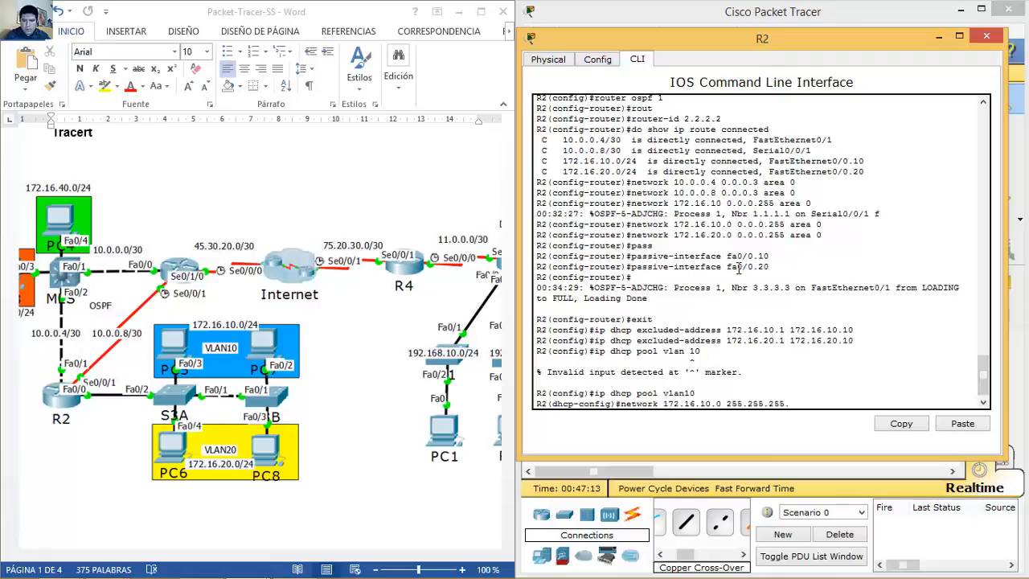
{"action": "key", "text": "Return"}
Step: Give pool vlan10 default router 172.16.10.1 and DNS server 8.8.8.8
{"action": "type", "text": "defaul"}
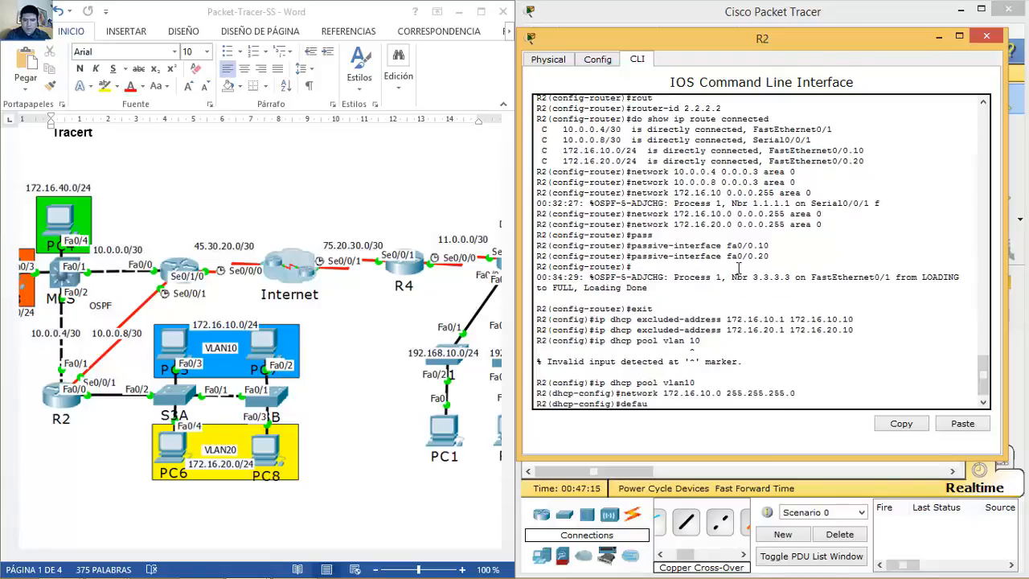
{"action": "key", "text": "Tab"}
{"action": "type", "text": "172.16.10.1"}
{"action": "key", "text": "Return"}
{"action": "type", "text": "dn"}
{"action": "key", "text": "Tab"}
{"action": "type", "text": "8.8.8.8"}
{"action": "key", "text": "Return"}
Step: Create DHCP pool vlan20 with network 172.16.20.0 255.255.255.0
{"action": "key", "text": "Up"}
{"action": "key", "text": "Up"}
{"action": "key", "text": "Up"}
{"action": "key", "text": "Up"}
{"action": "key", "text": "BackSpace"}
{"action": "type", "text": "2"}
{"action": "key", "text": "Return"}
{"action": "key", "text": "Up"}
{"action": "key", "text": "Up"}
{"action": "key", "text": "Up"}
Step: Give pool vlan20 default router 172.16.20.1 and DNS 8.8.8.8, then close R2's window
{"action": "key", "text": "Up"}
{"action": "key", "text": "Left"}
{"action": "key", "text": "Left"}
{"action": "key", "text": "BackSpace"}
{"action": "type", "text": "2"}
{"action": "key", "text": "Return"}
{"action": "key", "text": "Up"}
{"action": "key", "text": "Up"}
{"action": "key", "text": "Up"}
{"action": "key", "text": "Up"}
{"action": "key", "text": "Left"}
{"action": "key", "text": "Left"}
{"action": "key", "text": "Left"}
{"action": "key", "text": "BackSpace"}
{"action": "type", "text": "2"}
{"action": "key", "text": "Return"}
{"action": "key", "text": "Up"}
{"action": "key", "text": "Up"}
{"action": "key", "text": "Up"}
{"action": "key", "text": "Up"}
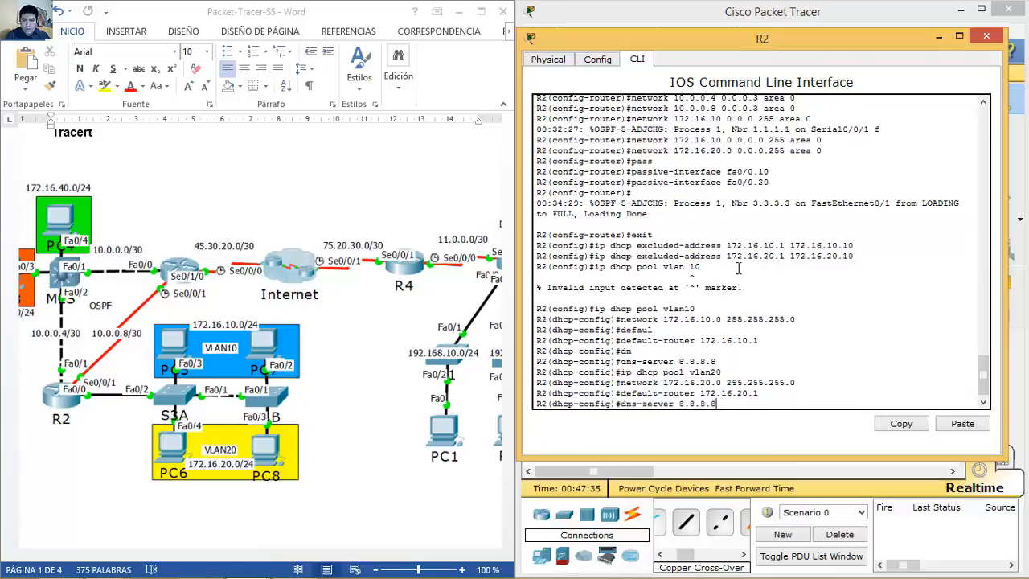
{"action": "key", "text": "Return"}
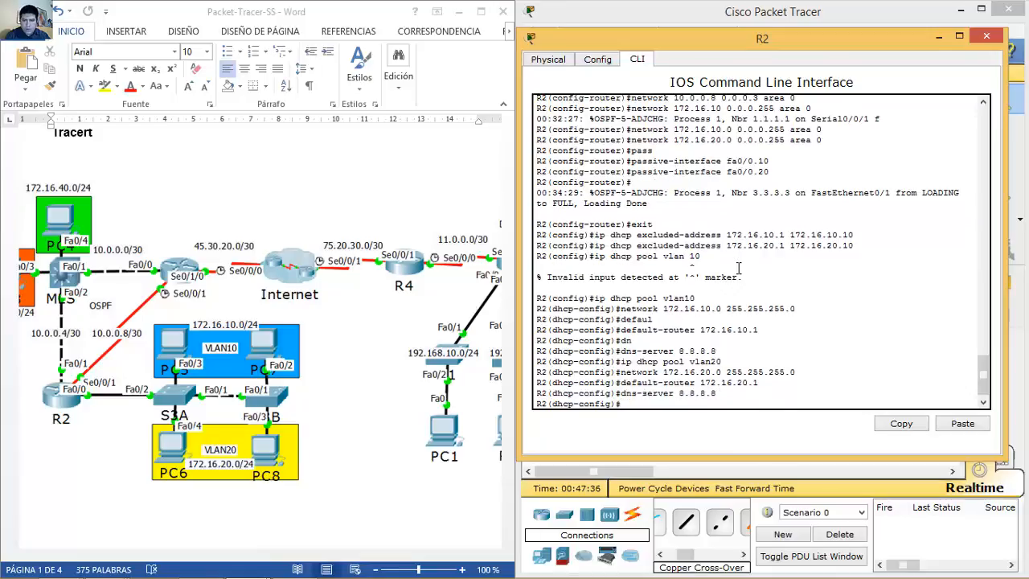
{"action": "left_click", "coordinate": [992, 37]}
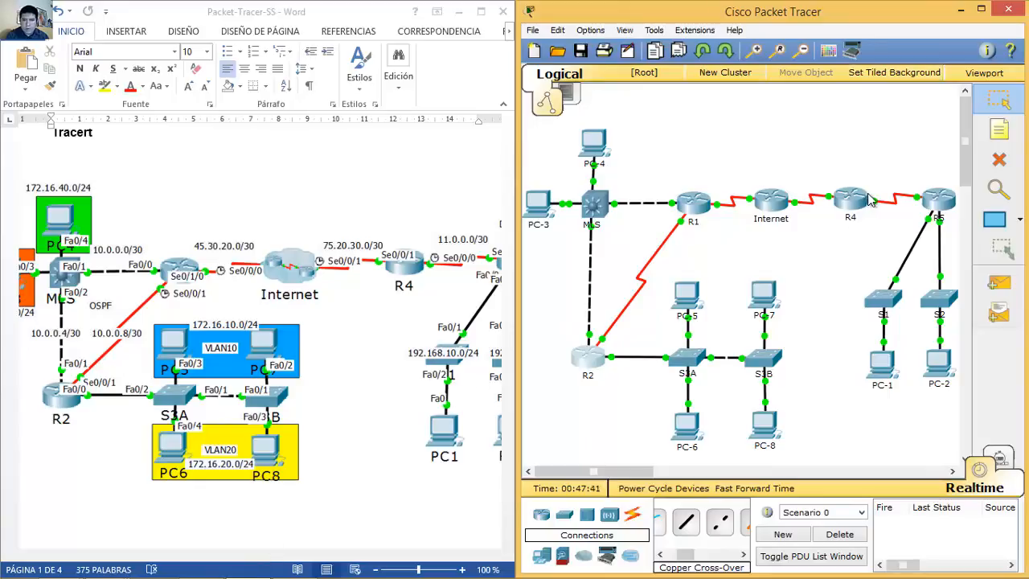
Step: Open router R5's console and enter global configuration mode with en and conf t
{"action": "left_click", "coordinate": [937, 199]}
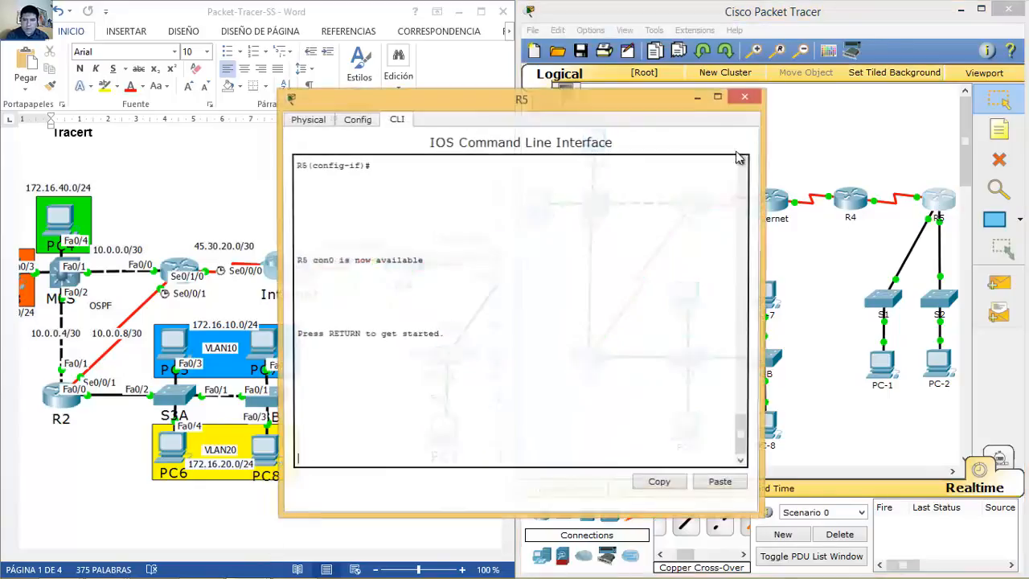
{"action": "left_click_drag", "start_coordinate": [592, 104], "coordinate": [856, 56]}
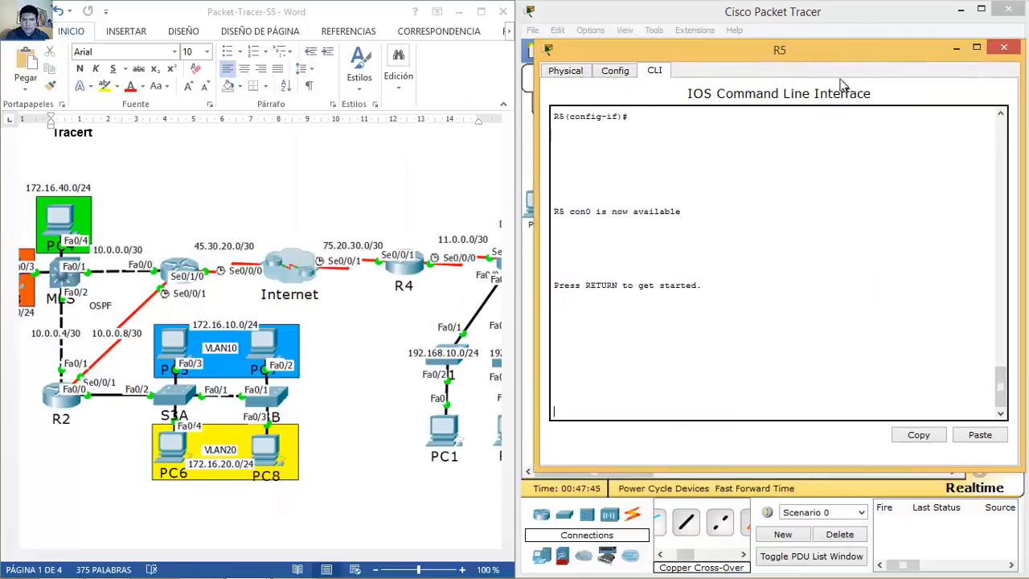
{"action": "key", "text": "Return"}
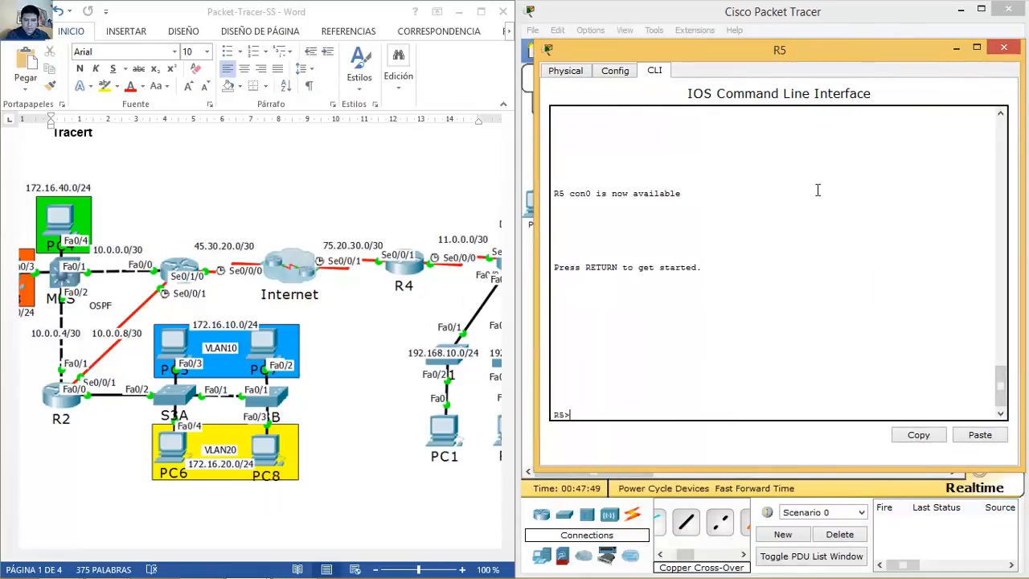
{"action": "type", "text": "en"}
{"action": "key", "text": "Return"}
{"action": "type", "text": "en"}
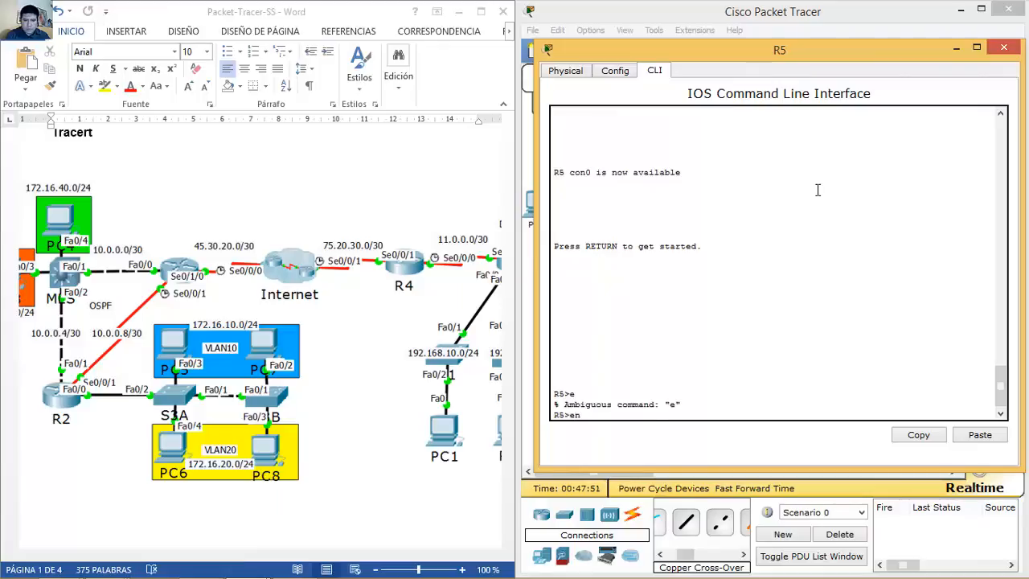
{"action": "key", "text": "Return"}
{"action": "type", "text": "conf t"}
{"action": "key", "text": "Return"}
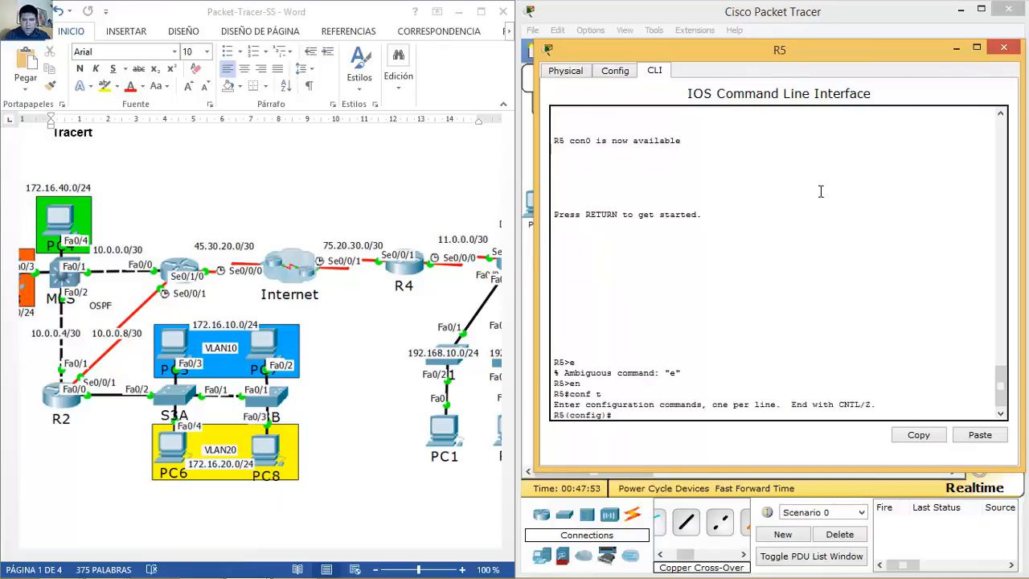
Step: Exclude 192.168.10.1–192.168.10.10 and 192.168.20.1–192.168.20.10 from DHCP on R5
{"action": "type", "text": "ip dhcp excluded-a"}
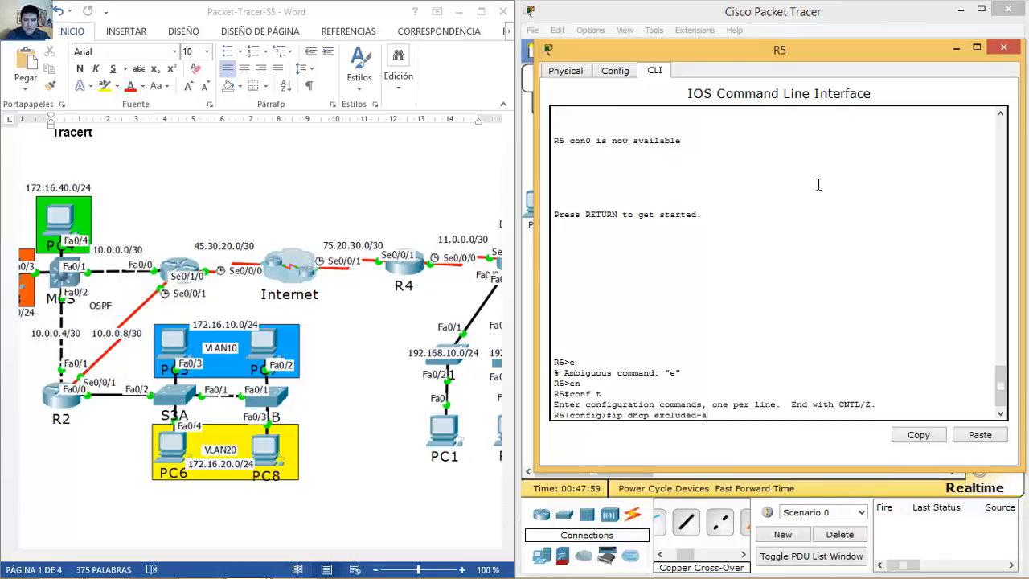
{"action": "type", "text": "ddress 192.168.10.1 192.1"}
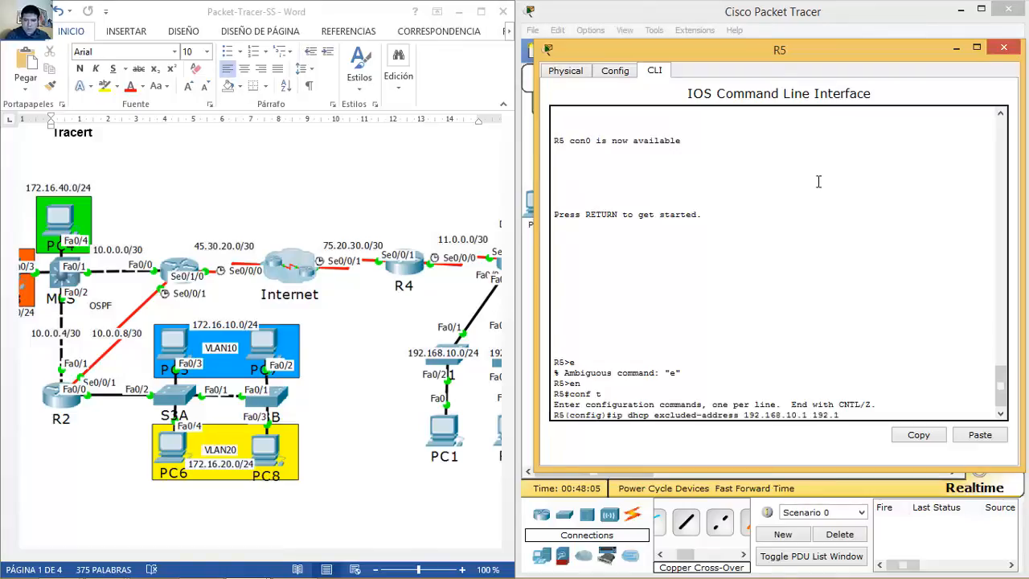
{"action": "key", "text": "Return"}
{"action": "key", "text": "Up"}
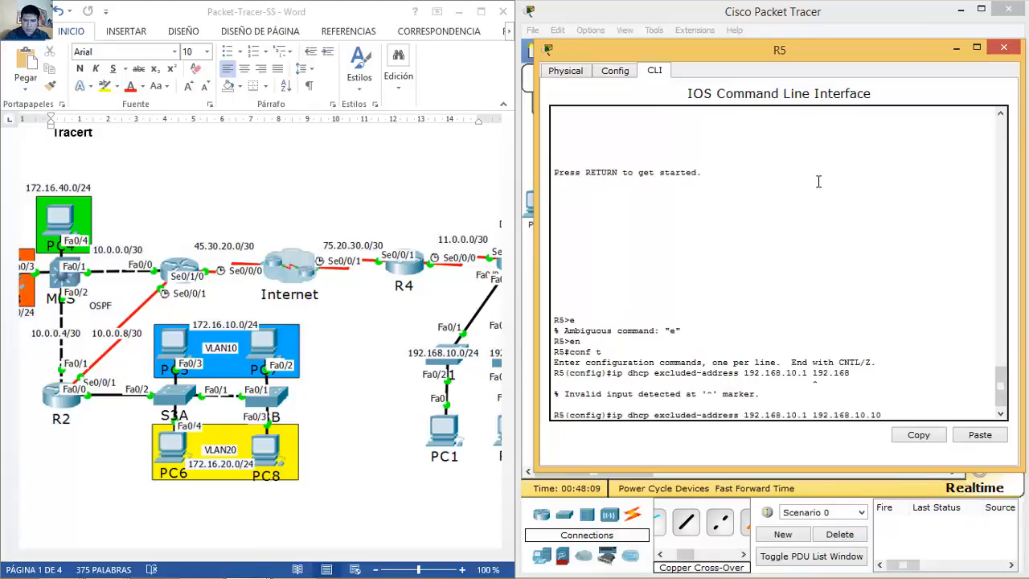
{"action": "type", "text": ".10.10"}
{"action": "key", "text": "Return"}
{"action": "key", "text": "Up"}
{"action": "key", "text": "BackSpace"}
{"action": "type", "text": "2"}
{"action": "key", "text": "Left"}
{"action": "key", "text": "Left"}
{"action": "key", "text": "Left"}
{"action": "key", "text": "Left"}
{"action": "key", "text": "Left"}
{"action": "key", "text": "Left"}
{"action": "key", "text": "Left"}
{"action": "key", "text": "Left"}
{"action": "key", "text": "Left"}
{"action": "key", "text": "Left"}
{"action": "key", "text": "Left"}
{"action": "key", "text": "Left"}
{"action": "key", "text": "Left"}
{"action": "key", "text": "Left"}
{"action": "key", "text": "Left"}
{"action": "key", "text": "Left"}
{"action": "key", "text": "BackSpace"}
{"action": "type", "text": "2"}
{"action": "key", "text": "Return"}
Step: Create DHCP pool vlan10 on R5 with network 192.168.10.0
{"action": "type", "text": "ip "}
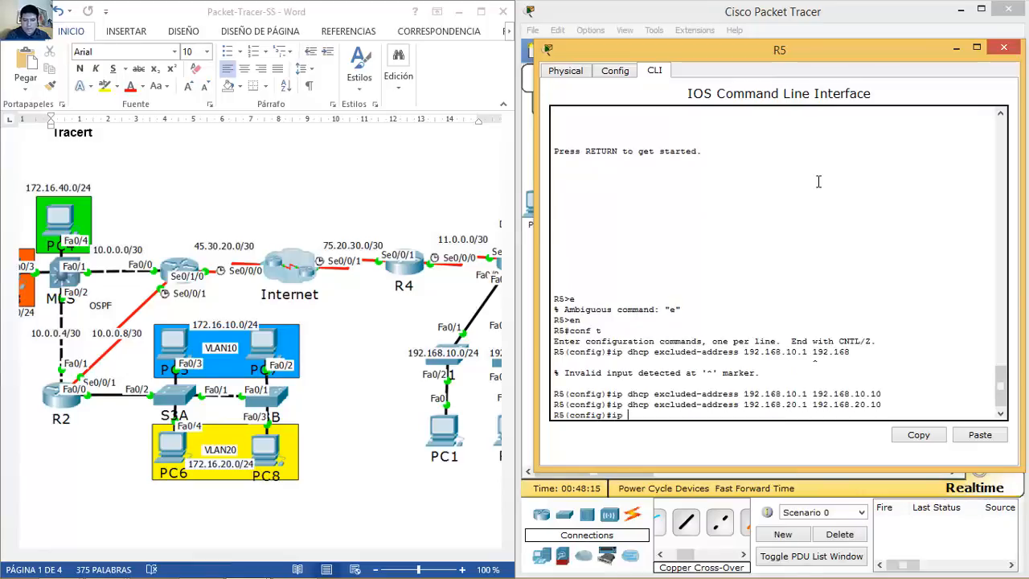
{"action": "type", "text": "dhcp pool vlan10"}
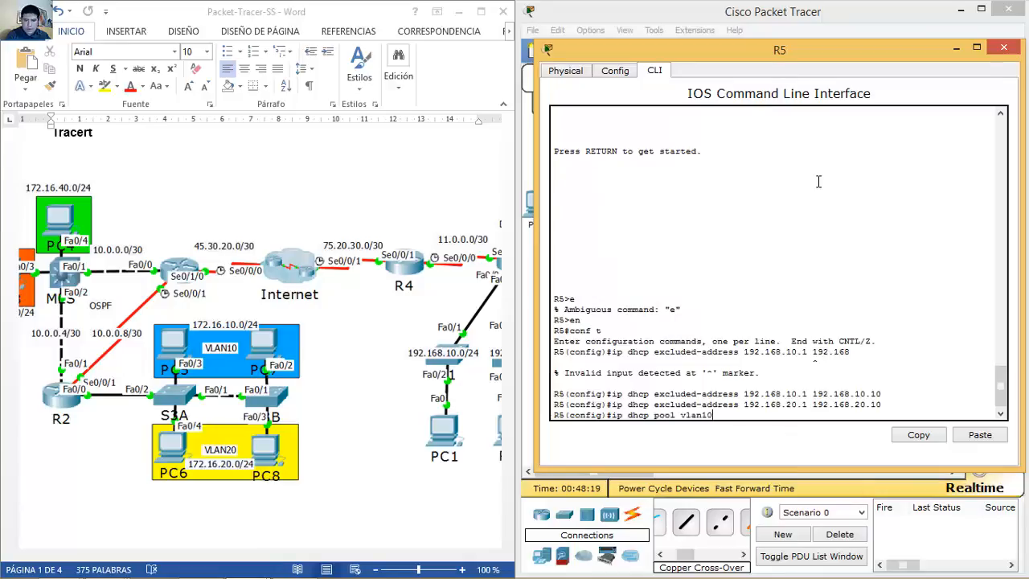
{"action": "key", "text": "Return"}
{"action": "type", "text": "network 192.168.10.0 255"}
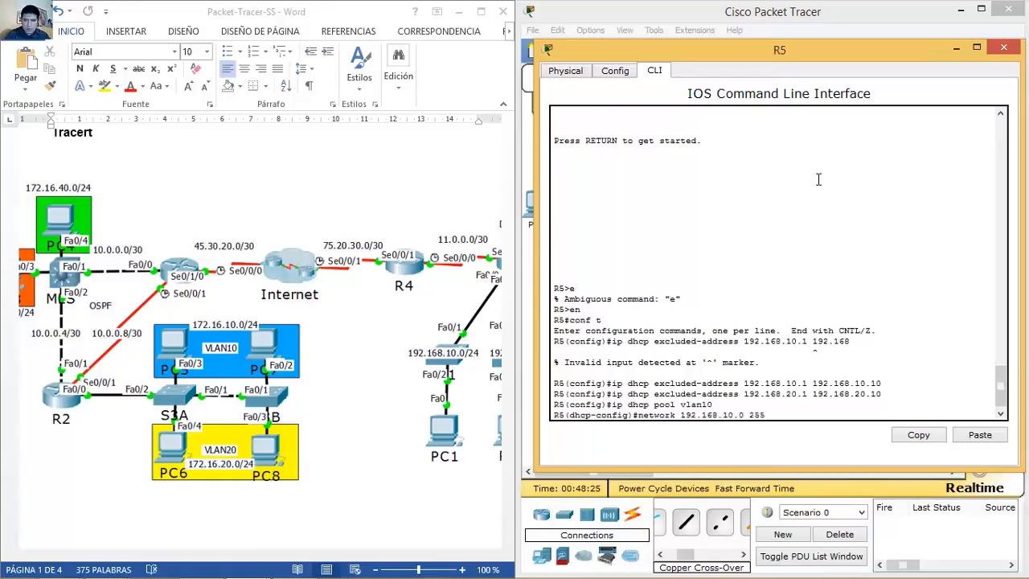
{"action": "type", "text": "0"}
{"action": "key", "text": "Return"}
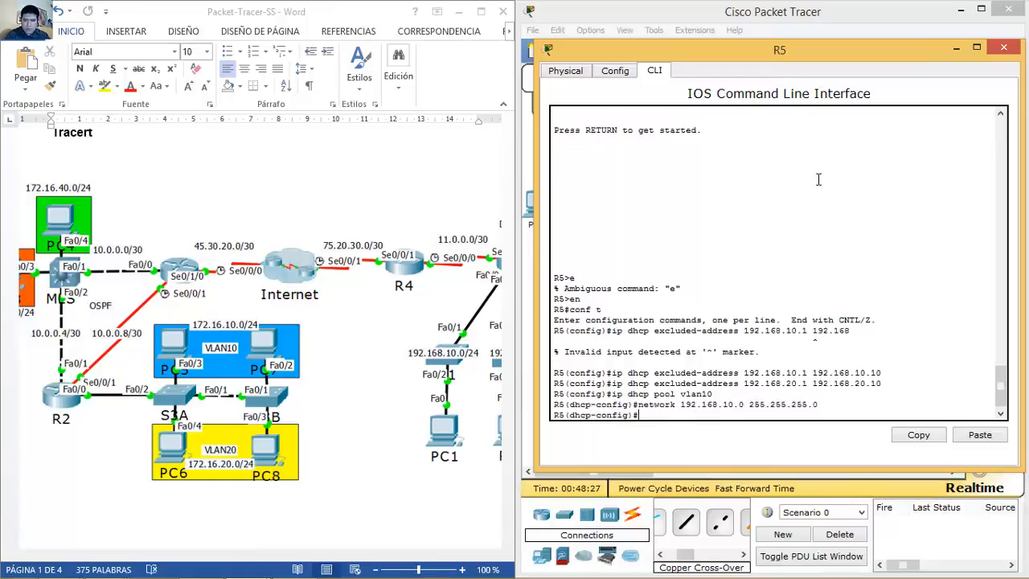
Step: Give R5's vlan10 pool default router 192.168.10.1 and DNS server 8.8.8.8
{"action": "type", "text": "defa"}
{"action": "key", "text": "Tab"}
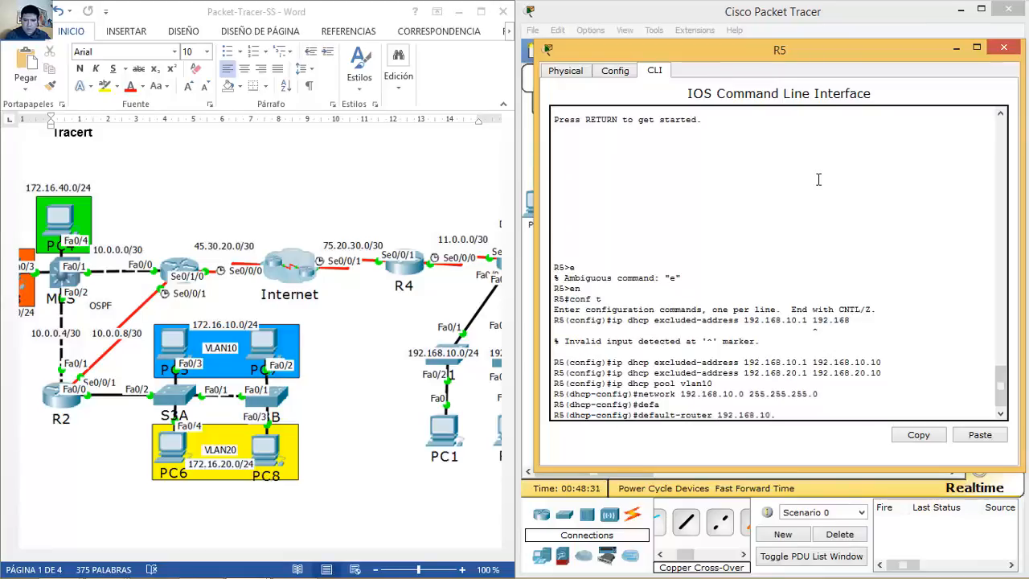
{"action": "type", "text": "192.168.10.1"}
{"action": "key", "text": "Return"}
{"action": "type", "text": "dns"}
{"action": "key", "text": "Tab"}
{"action": "type", "text": "8."}
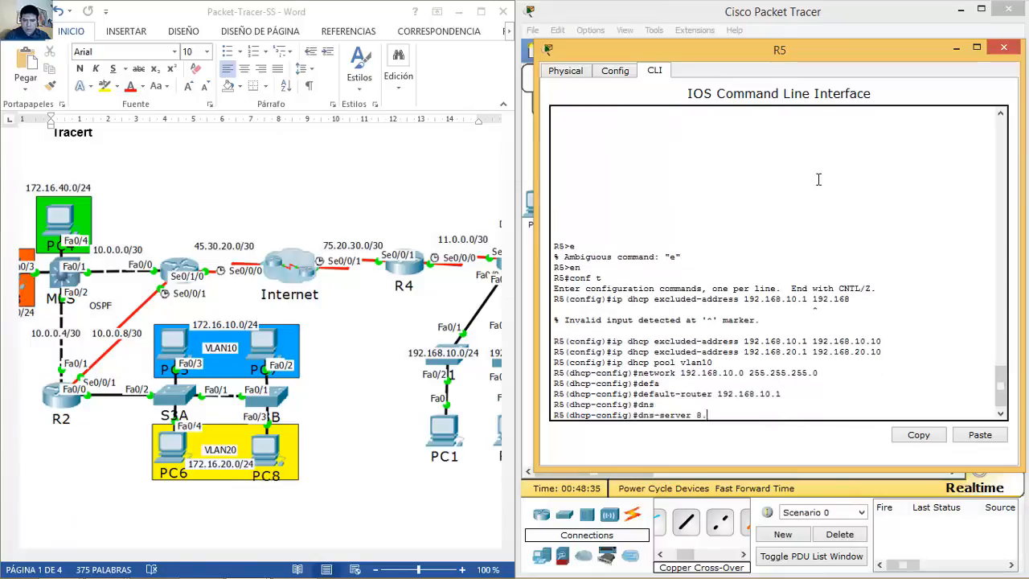
{"action": "type", "text": "8.8.8"}
{"action": "key", "text": "Return"}
Step: Create pool vlan20 on R5: network 192.168.20.0, gateway 192.168.20.1, DNS 8.8.8.8
{"action": "key", "text": "Up"}
{"action": "key", "text": "Up"}
{"action": "key", "text": "Up"}
{"action": "key", "text": "Up"}
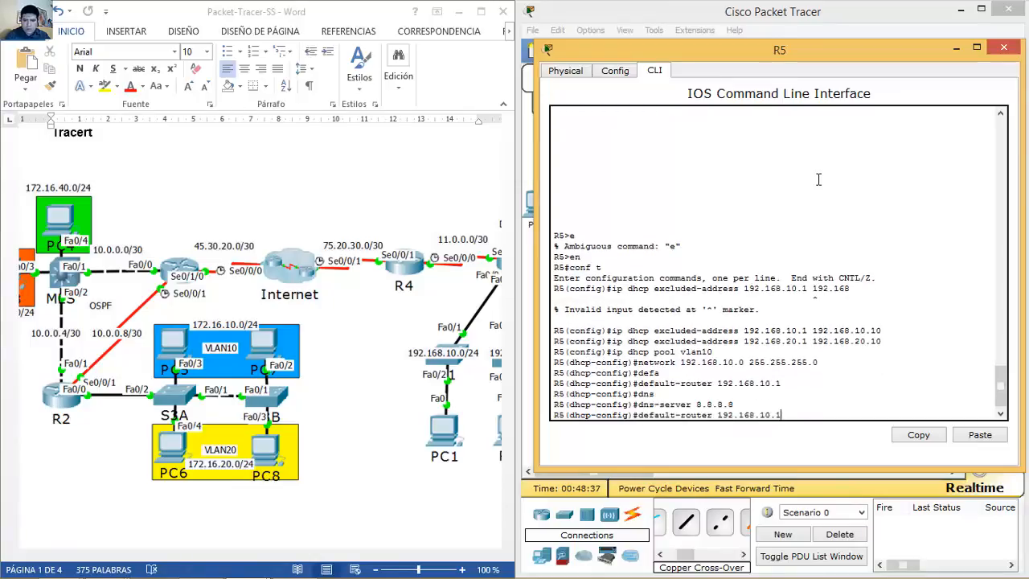
{"action": "key", "text": "BackSpace"}
{"action": "key", "text": "BackSpace"}
{"action": "type", "text": "20"}
{"action": "key", "text": "Return"}
{"action": "key", "text": "Up"}
{"action": "key", "text": "Up"}
{"action": "key", "text": "Up"}
{"action": "key", "text": "Up"}
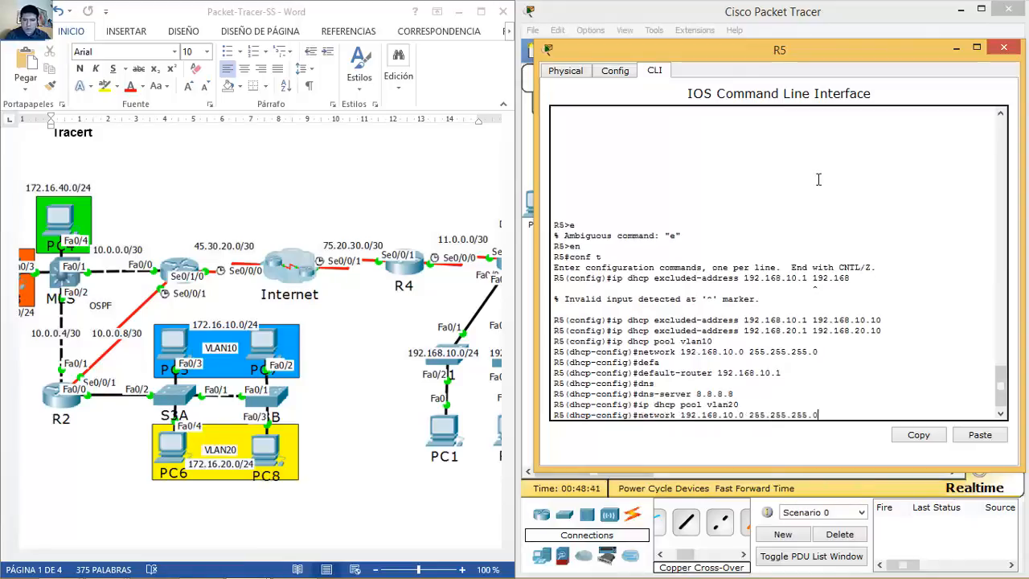
{"action": "key", "text": "BackSpace"}
{"action": "key", "text": "BackSpace"}
{"action": "type", "text": "20"}
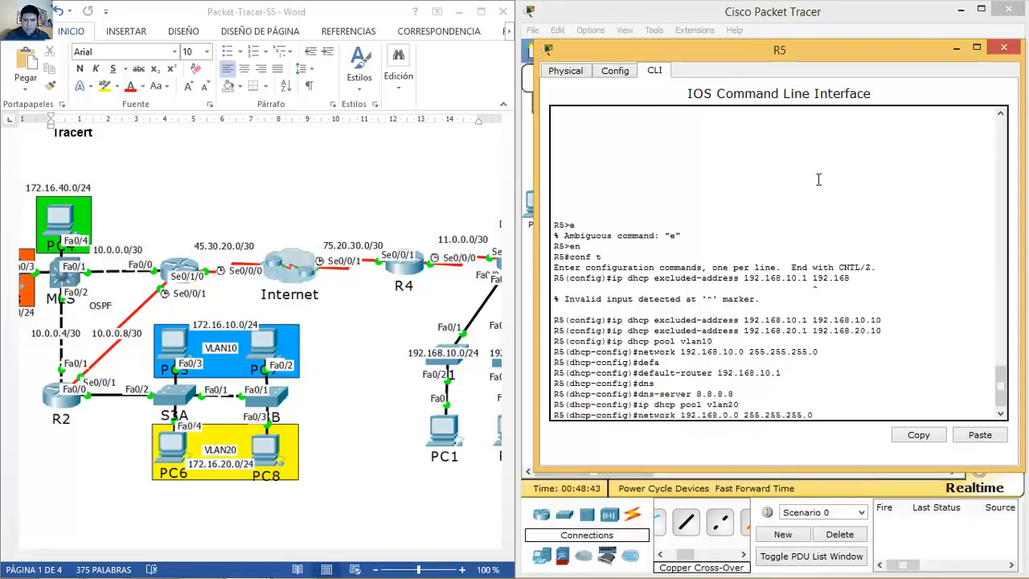
{"action": "key", "text": "Return"}
{"action": "key", "text": "Up"}
{"action": "key", "text": "Up"}
{"action": "key", "text": "Up"}
{"action": "key", "text": "Up"}
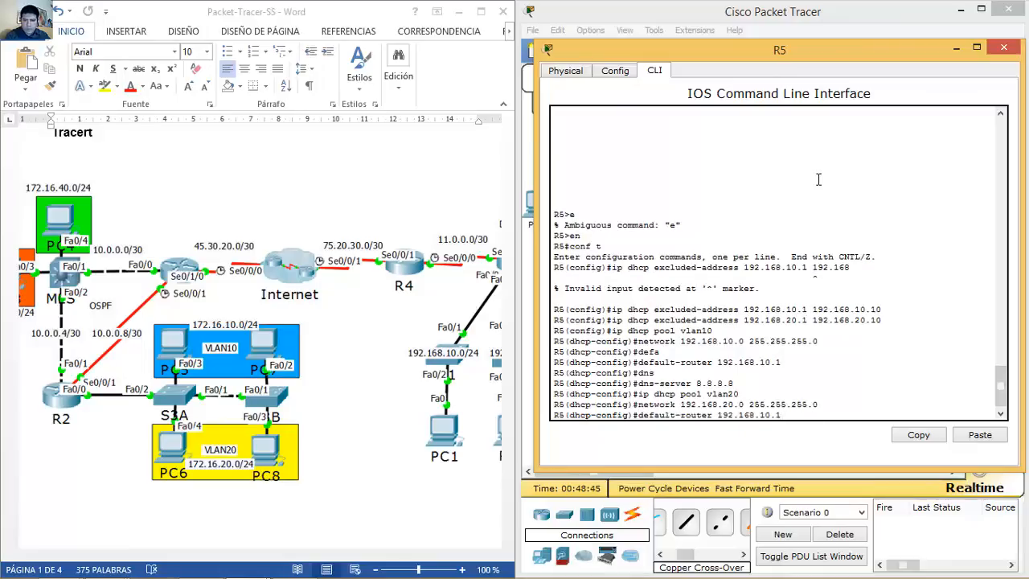
{"action": "key", "text": "Return"}
{"action": "key", "text": "Up"}
{"action": "key", "text": "Up"}
{"action": "key", "text": "Up"}
{"action": "key", "text": "Up"}
{"action": "key", "text": "Return"}
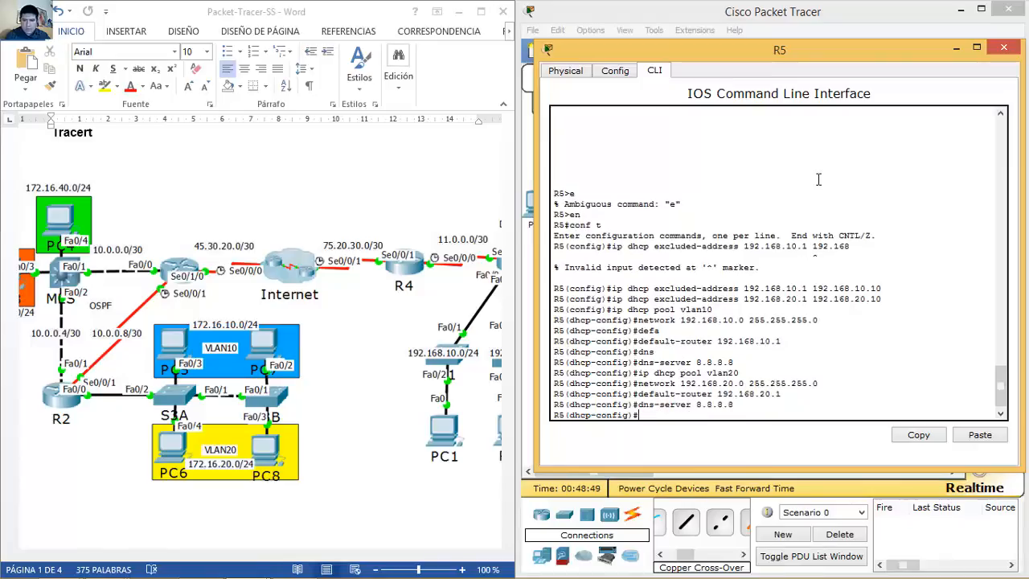
Step: Close R5's window and set the multilayer switch's hostname to MLS
{"action": "left_click", "coordinate": [1003, 48]}
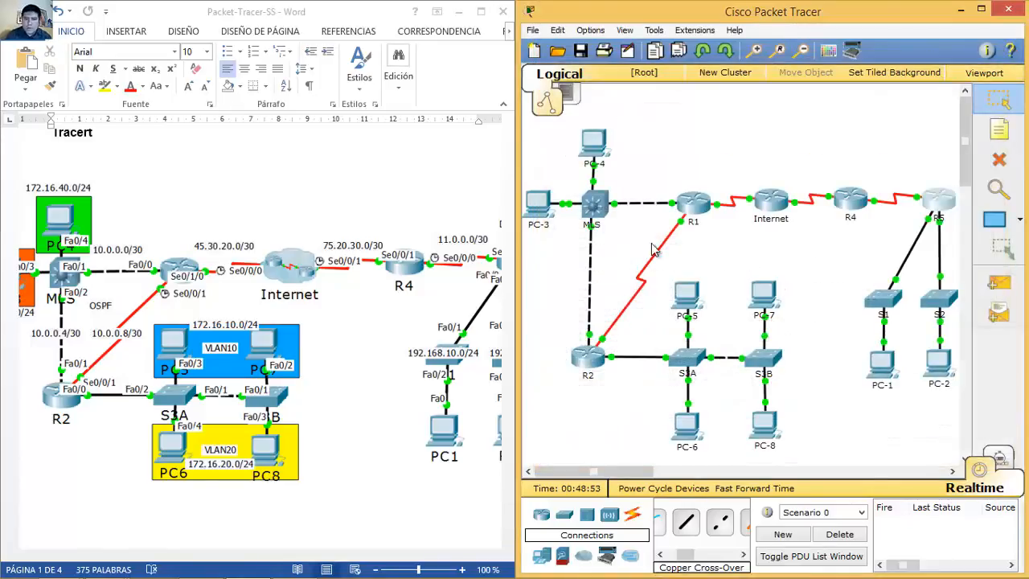
{"action": "left_click", "coordinate": [594, 204]}
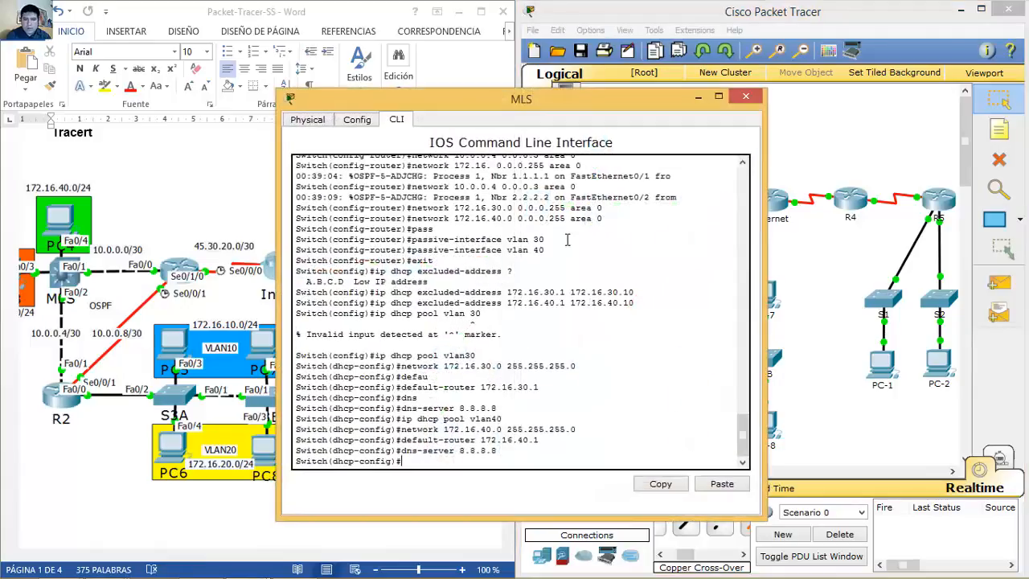
{"action": "type", "text": "ex"}
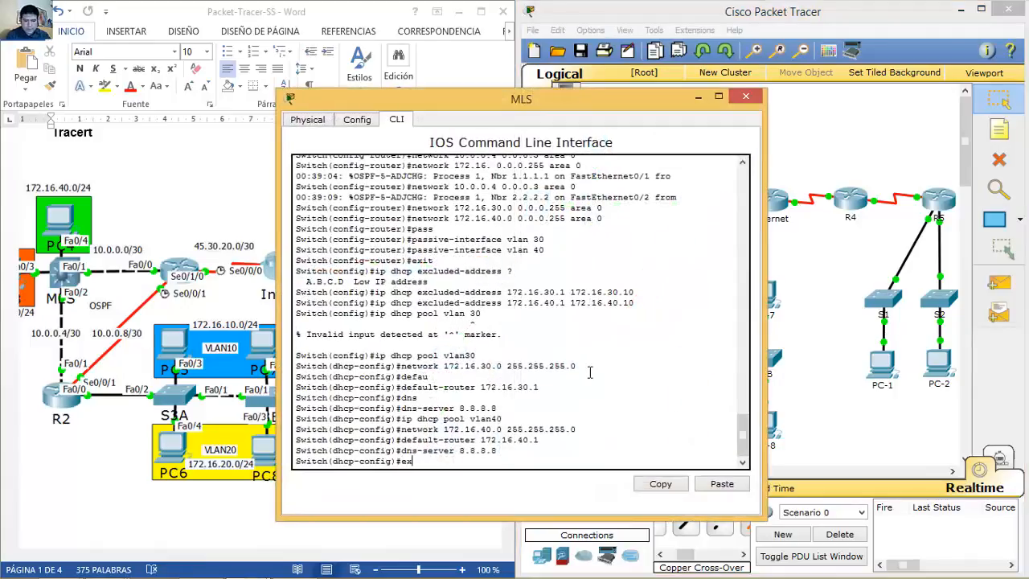
{"action": "type", "text": "it"}
{"action": "key", "text": "Return"}
{"action": "type", "text": "hostname MLS"}
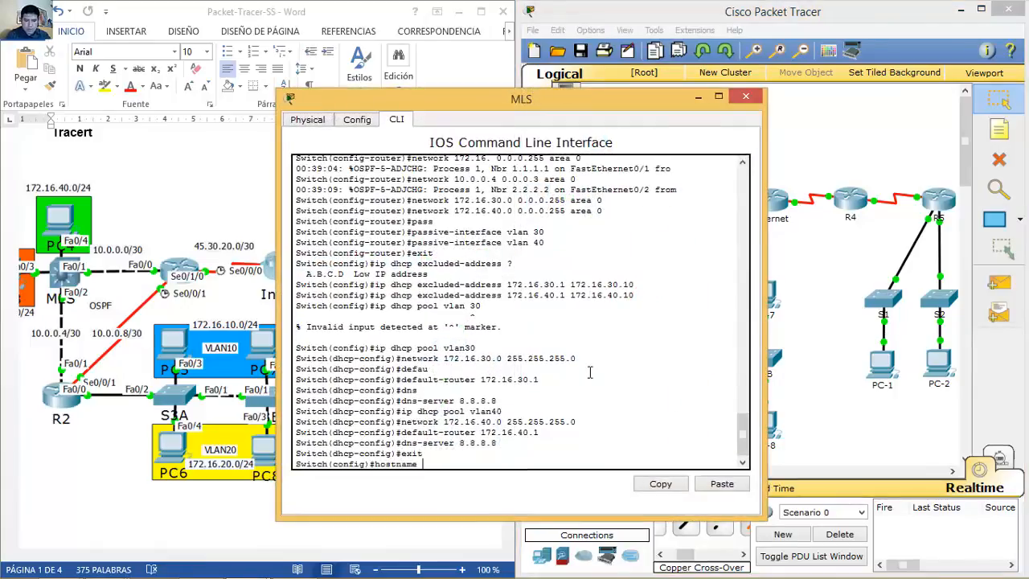
{"action": "key", "text": "Return"}
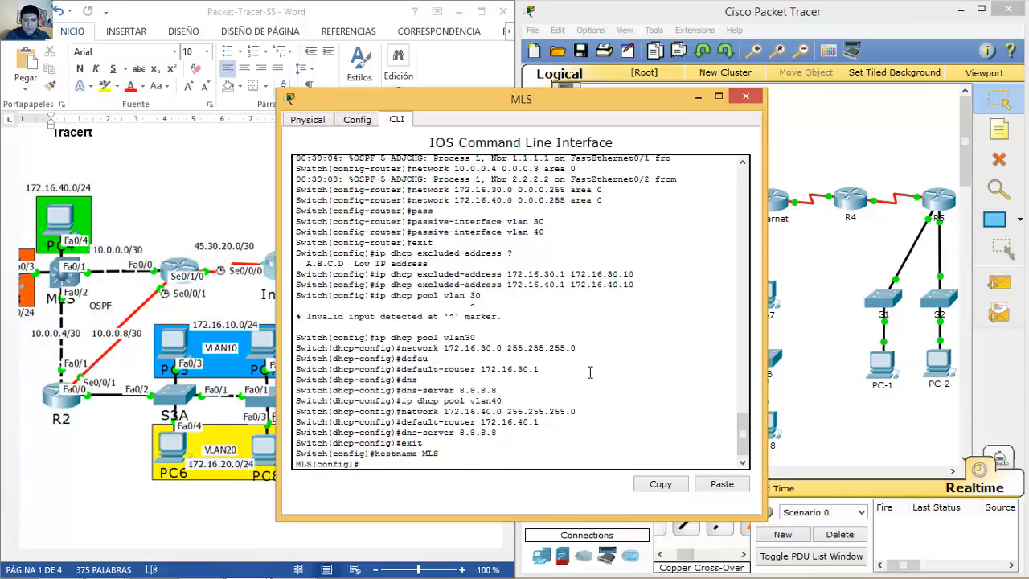
{"action": "left_click", "coordinate": [746, 97]}
Step: Switch PC-3 and PC-4 to DHCP in their IP Configuration
{"action": "left_click", "coordinate": [547, 206]}
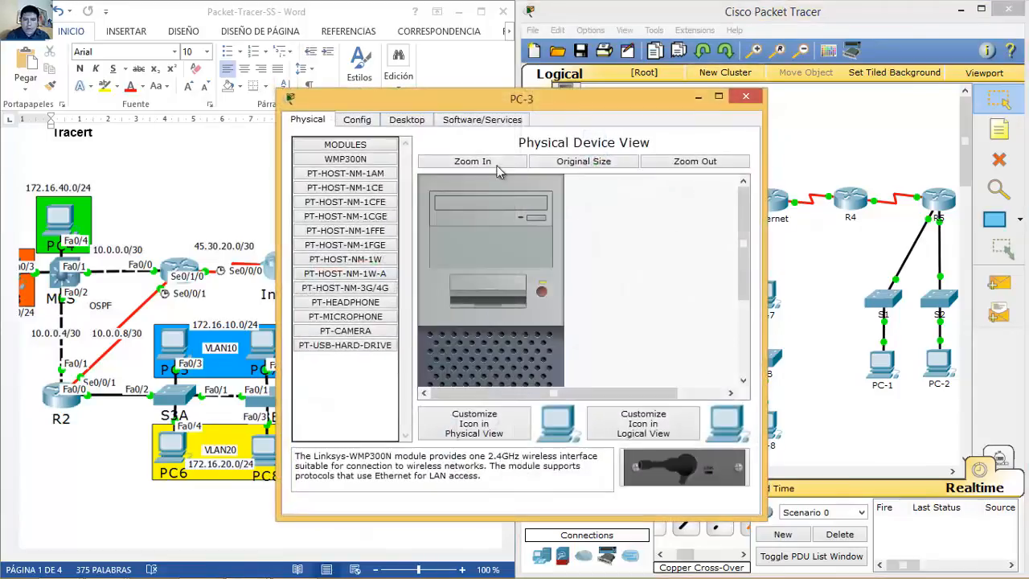
{"action": "left_click", "coordinate": [415, 120]}
{"action": "left_click", "coordinate": [378, 166]}
{"action": "left_click", "coordinate": [342, 186]}
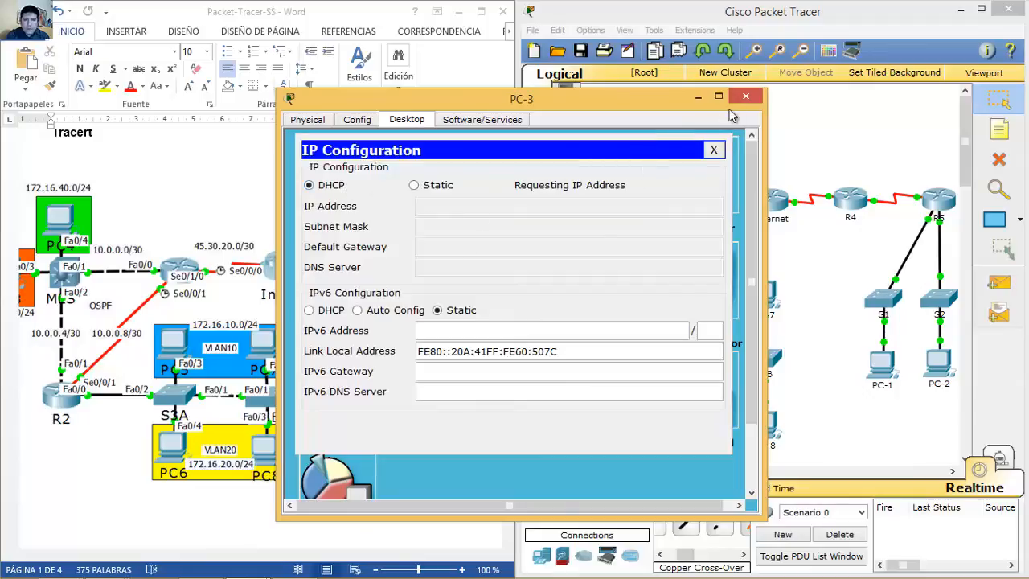
{"action": "left_click", "coordinate": [747, 101]}
{"action": "left_click", "coordinate": [598, 135]}
{"action": "left_click", "coordinate": [406, 121]}
{"action": "left_click", "coordinate": [366, 161]}
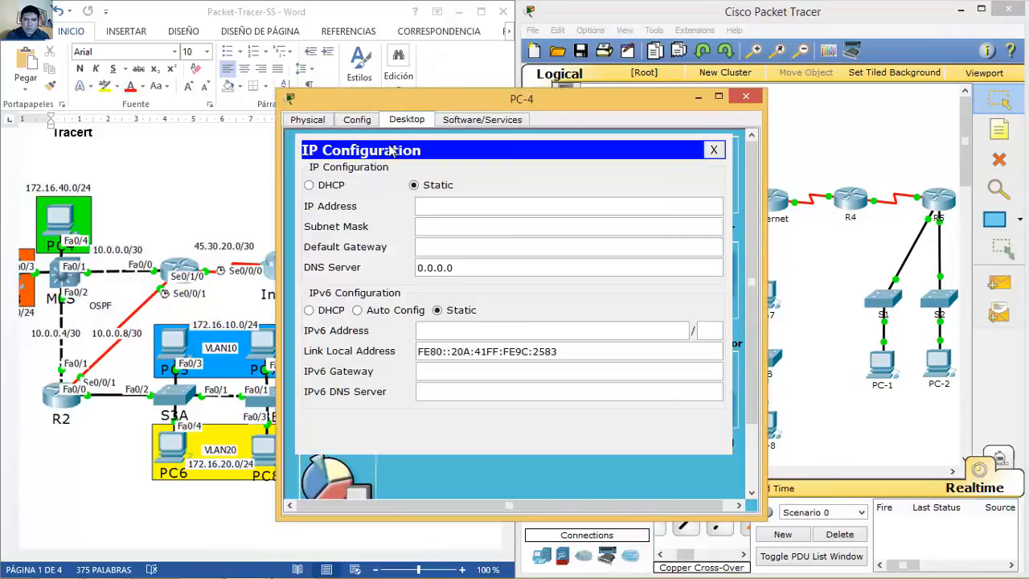
{"action": "left_click", "coordinate": [322, 186]}
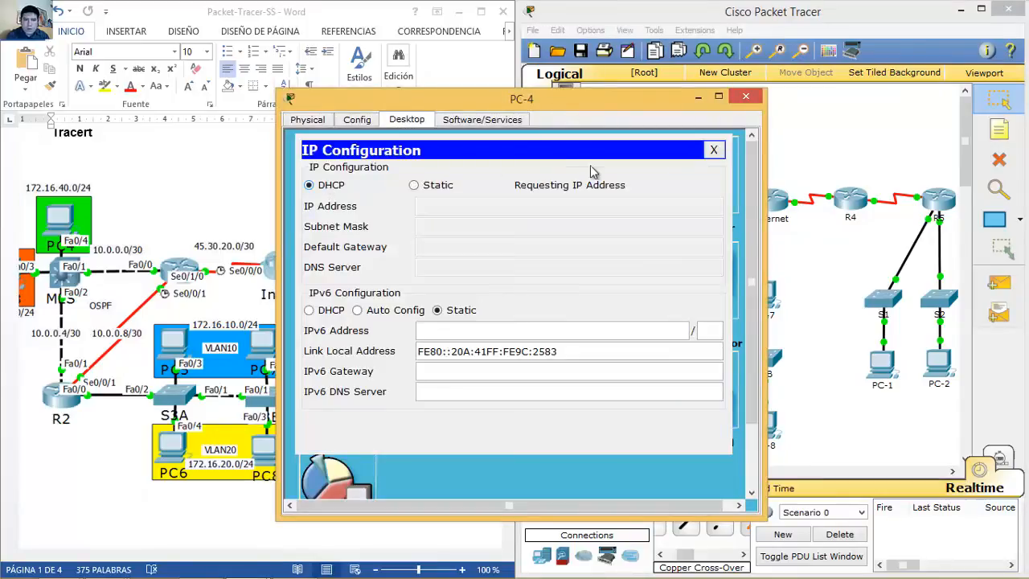
{"action": "left_click", "coordinate": [746, 97]}
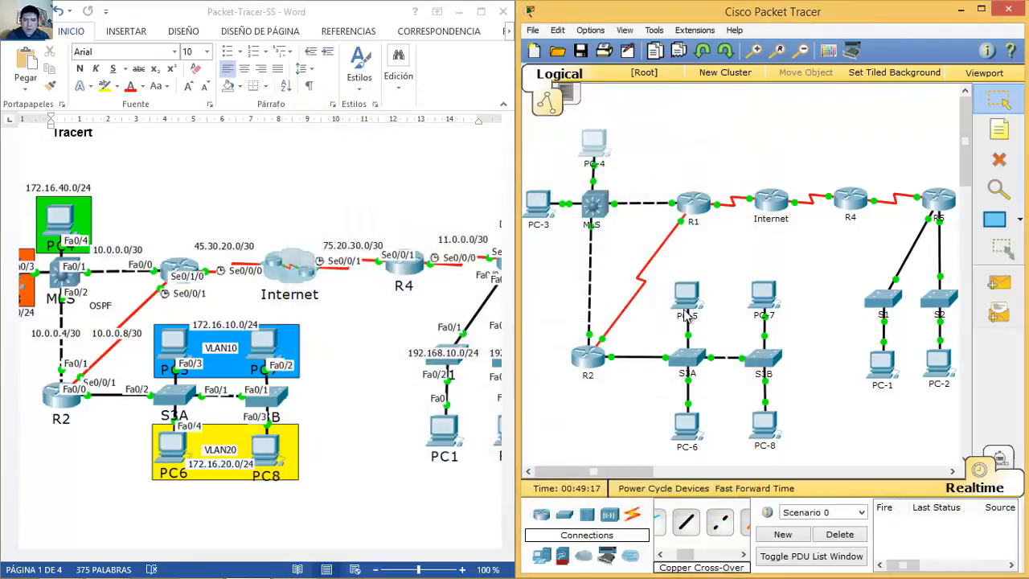
Step: Switch PC-5 and PC-6 to obtain their IPv4 addresses via DHCP
{"action": "left_click", "coordinate": [688, 299]}
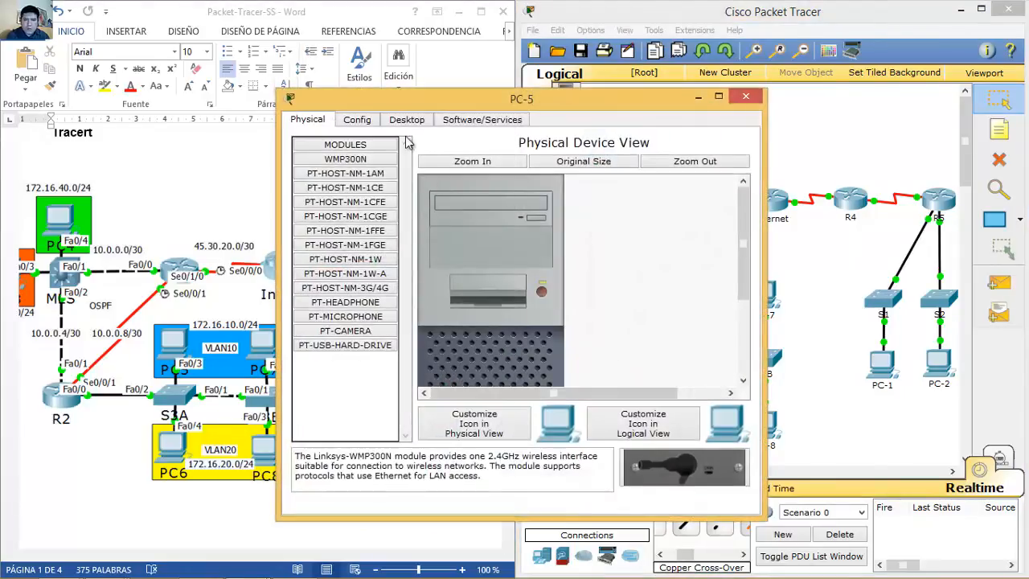
{"action": "left_click", "coordinate": [407, 119]}
{"action": "left_click", "coordinate": [359, 175]}
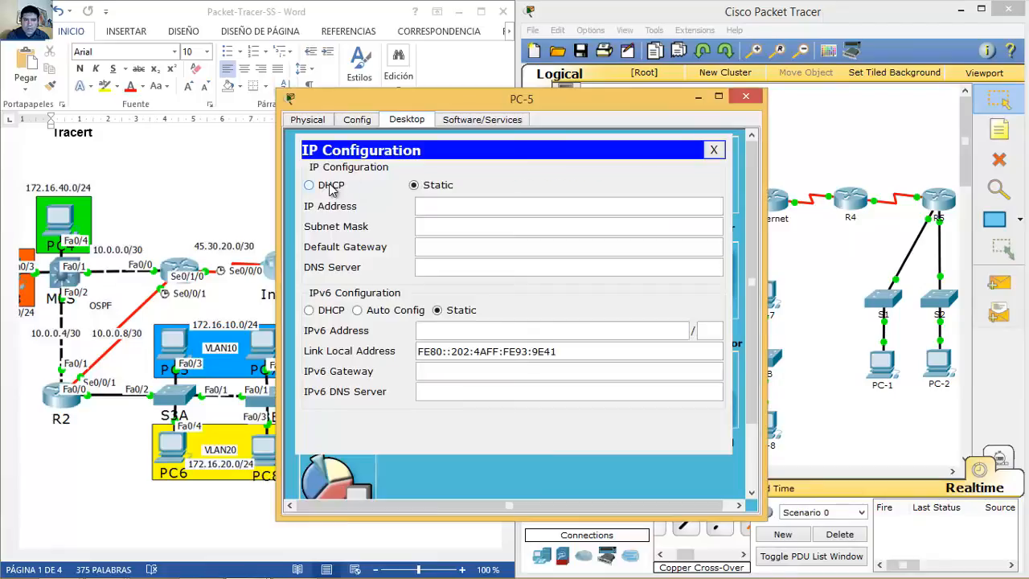
{"action": "left_click", "coordinate": [330, 185]}
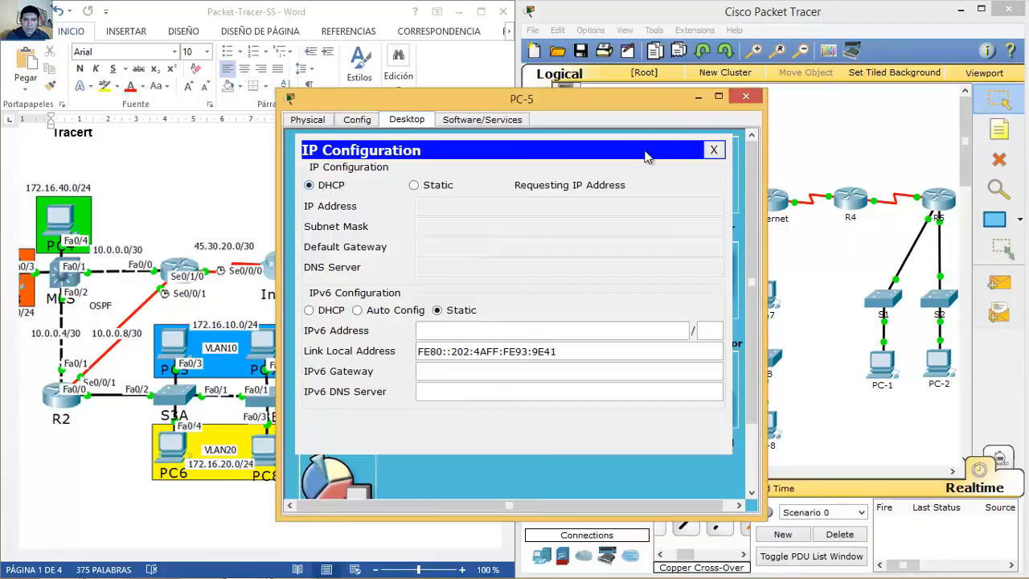
{"action": "left_click", "coordinate": [745, 97]}
{"action": "left_click", "coordinate": [686, 429]}
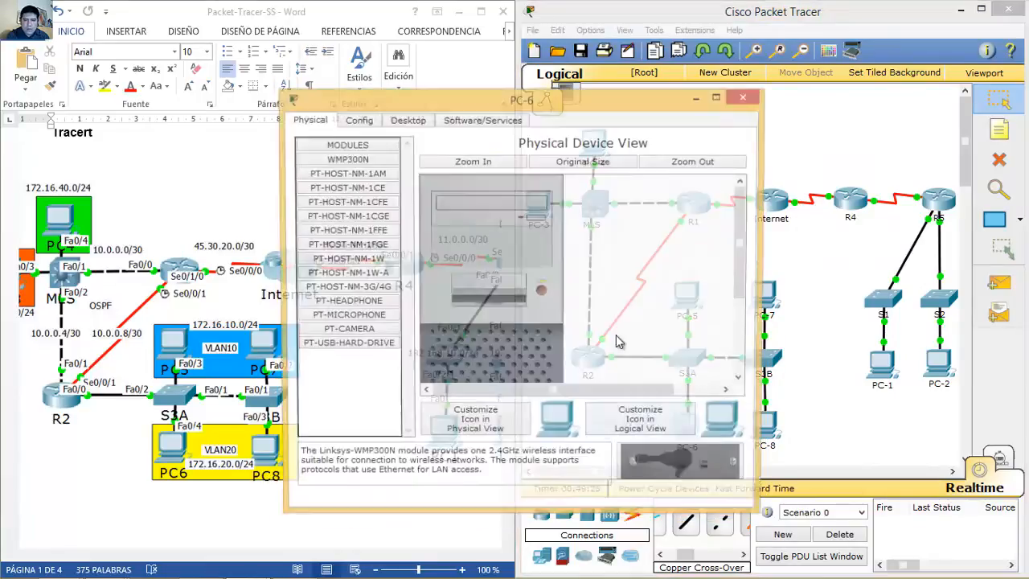
{"action": "left_click", "coordinate": [405, 122]}
{"action": "left_click", "coordinate": [334, 161]}
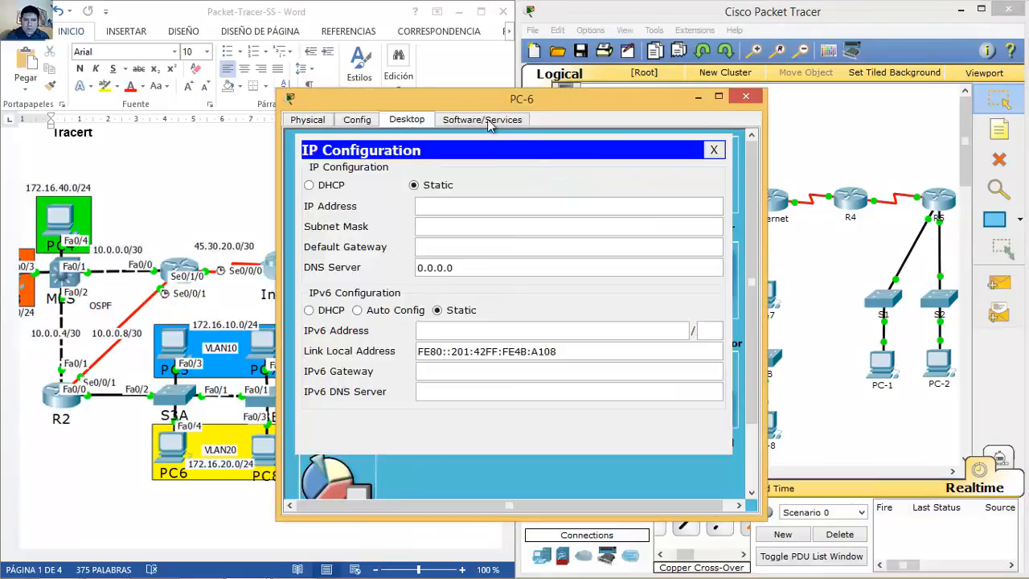
{"action": "left_click", "coordinate": [325, 187]}
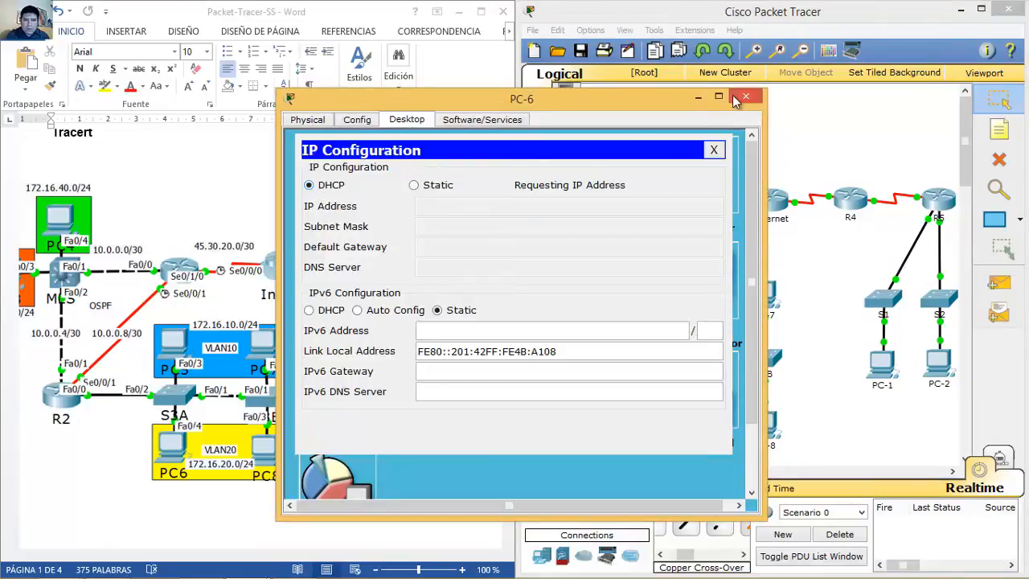
{"action": "left_click", "coordinate": [748, 99]}
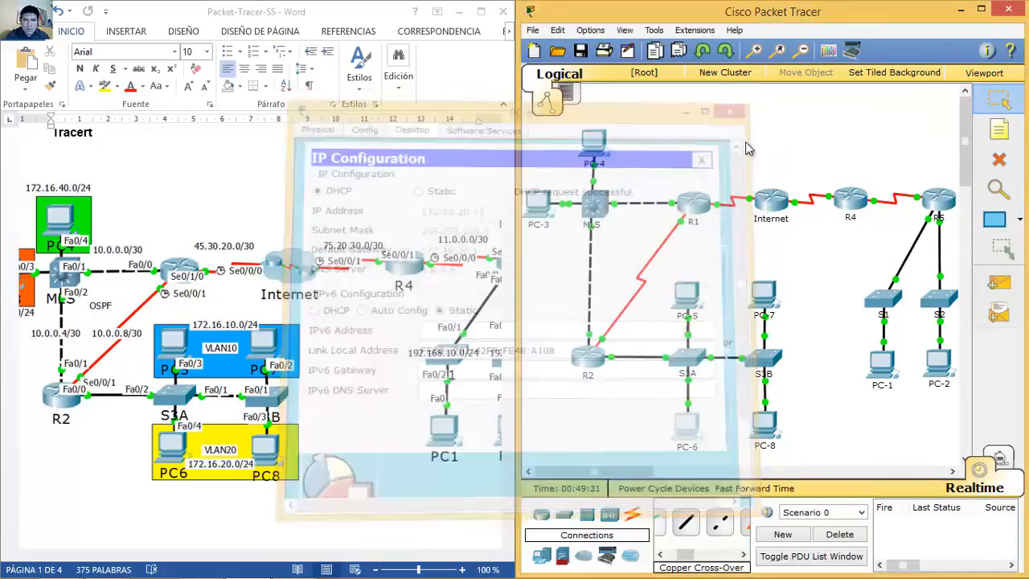
Step: Switch PC-7 and PC-8 to DHCP, with PC-8 receiving 172.16.20.12
{"action": "left_click", "coordinate": [763, 294]}
{"action": "left_click", "coordinate": [402, 121]}
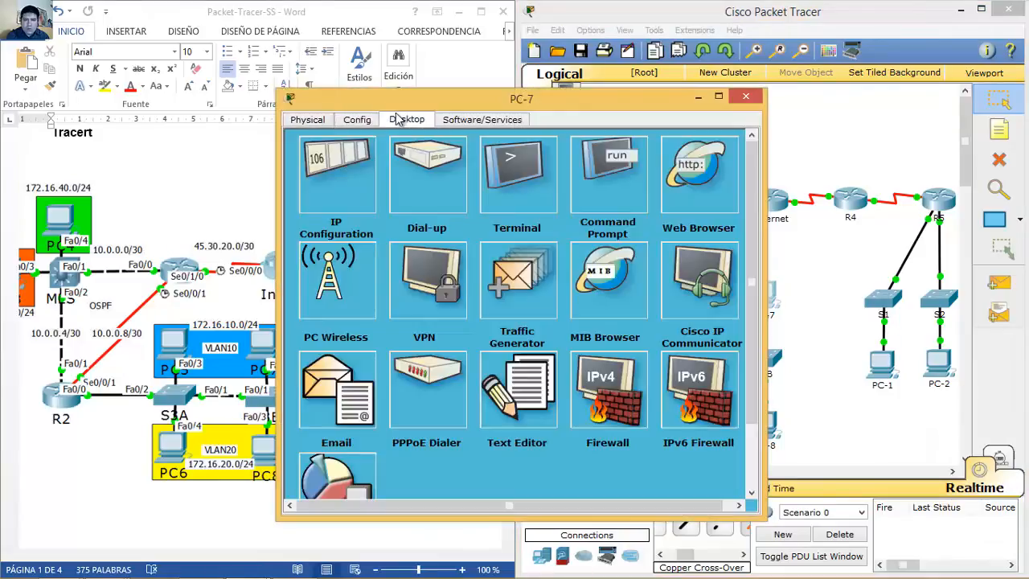
{"action": "left_click", "coordinate": [338, 167]}
{"action": "left_click", "coordinate": [324, 187]}
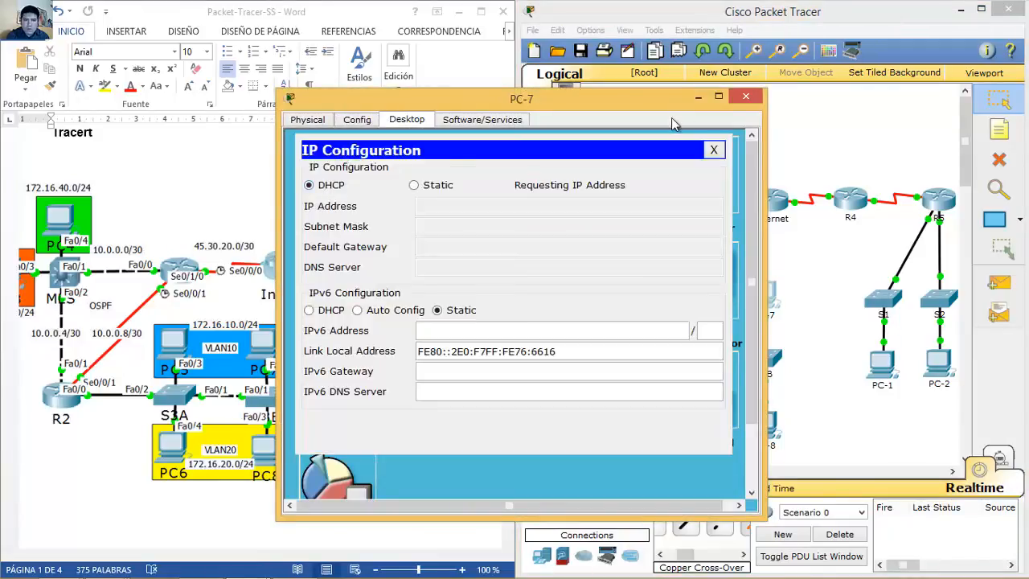
{"action": "left_click", "coordinate": [746, 97]}
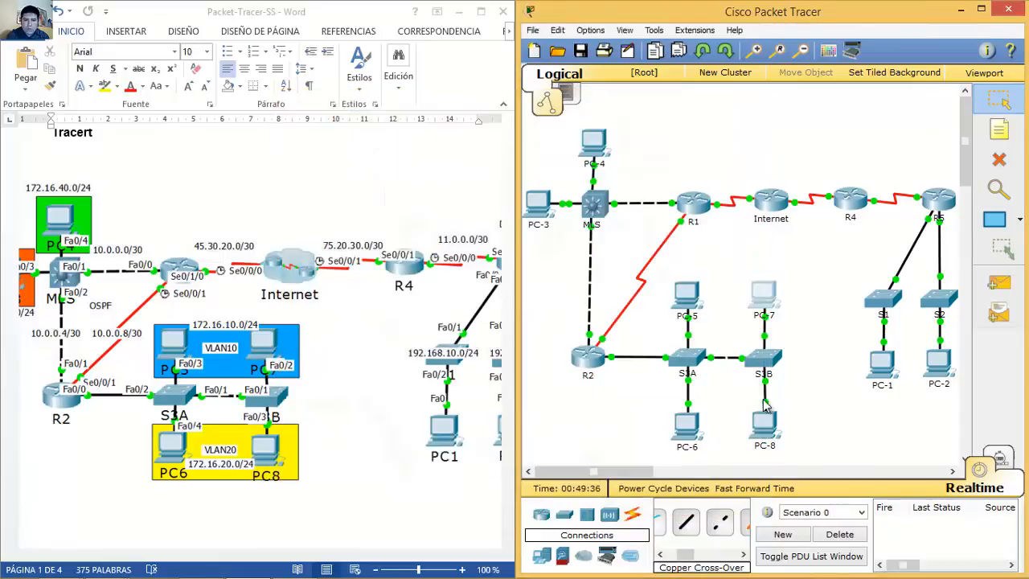
{"action": "left_click", "coordinate": [766, 423]}
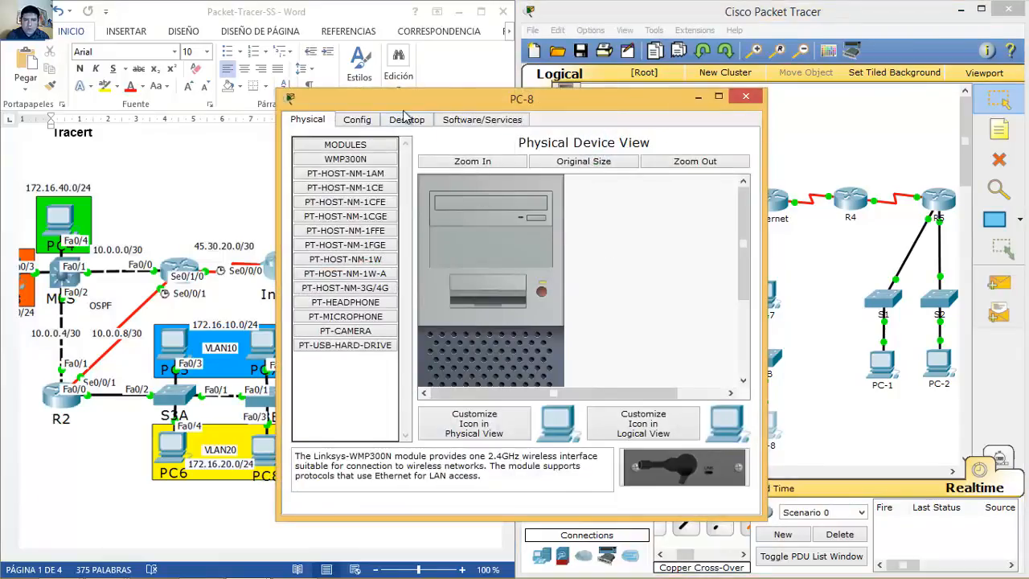
{"action": "left_click", "coordinate": [406, 121]}
{"action": "left_click", "coordinate": [344, 171]}
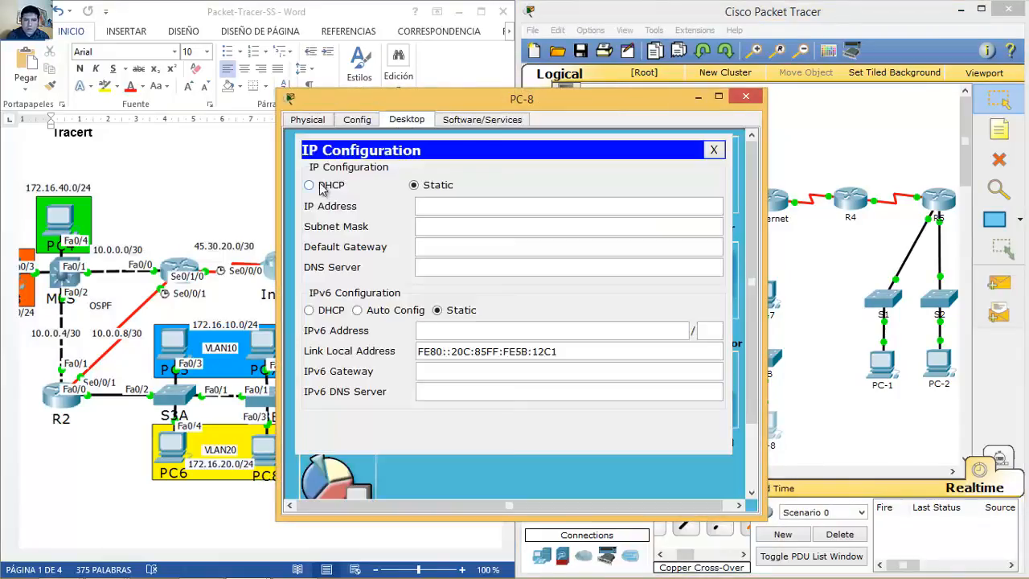
{"action": "left_click", "coordinate": [330, 185]}
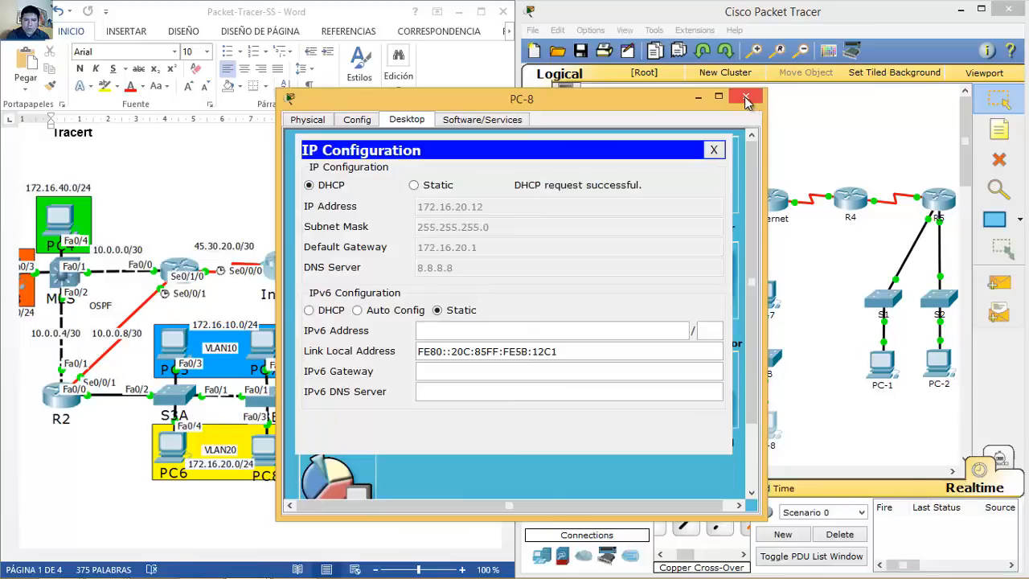
{"action": "left_click", "coordinate": [748, 99]}
Step: Switch PC-1 and PC-2 to DHCP, receiving 192.168.10.11 and 192.168.20.11
{"action": "left_click", "coordinate": [885, 365]}
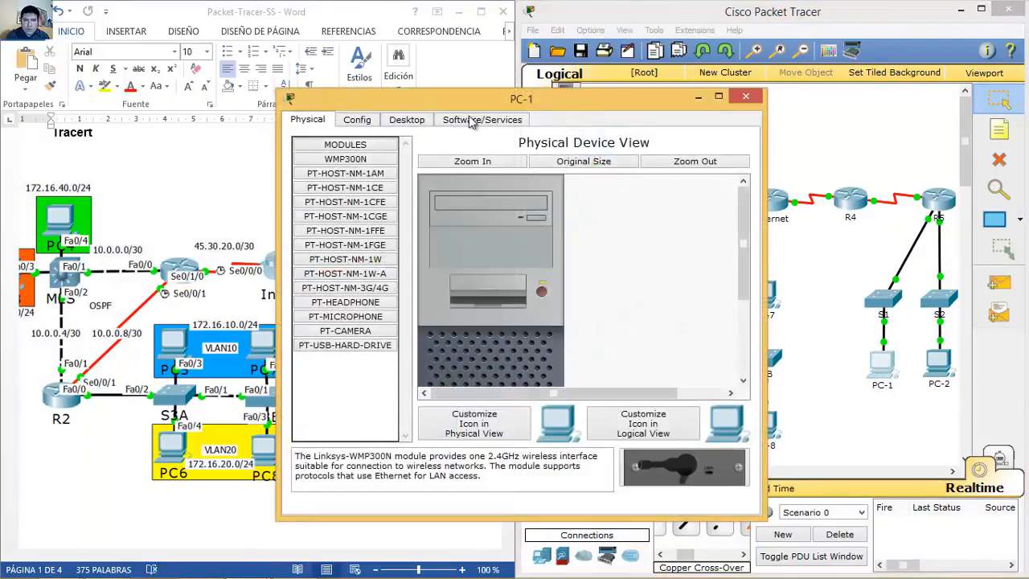
{"action": "left_click", "coordinate": [407, 120]}
{"action": "left_click", "coordinate": [347, 166]}
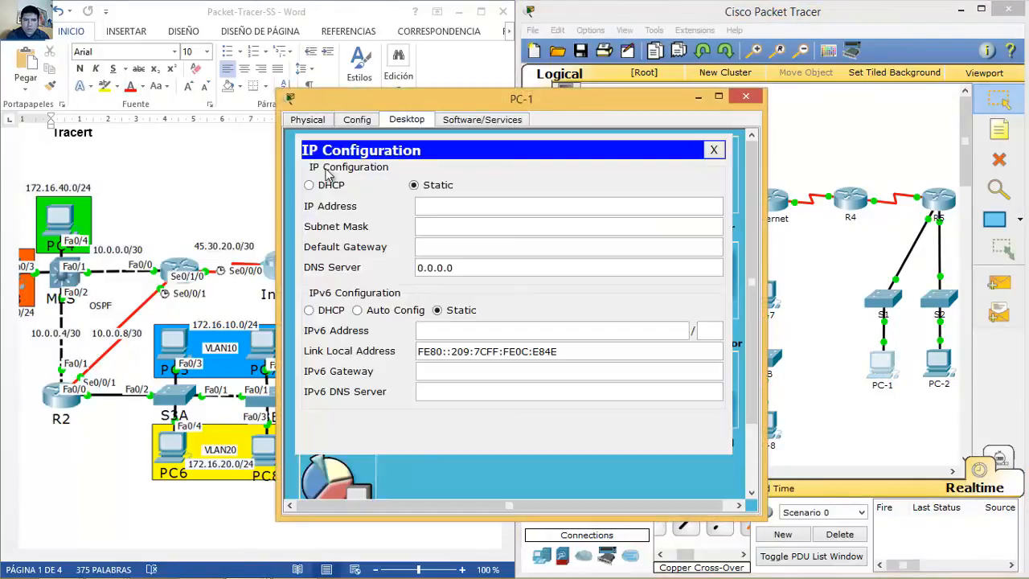
{"action": "left_click", "coordinate": [311, 185]}
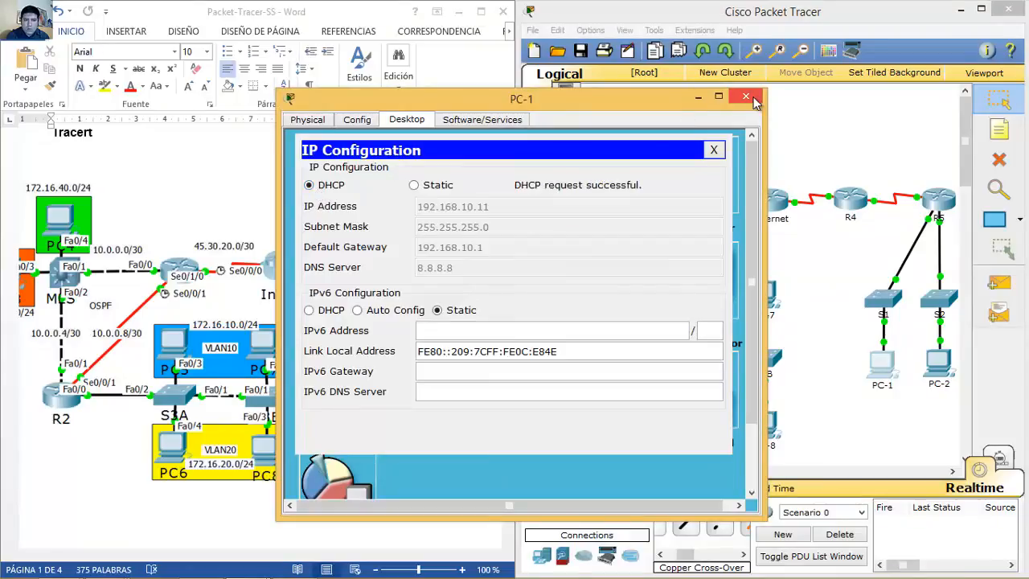
{"action": "left_click", "coordinate": [746, 100]}
{"action": "left_click", "coordinate": [937, 365]}
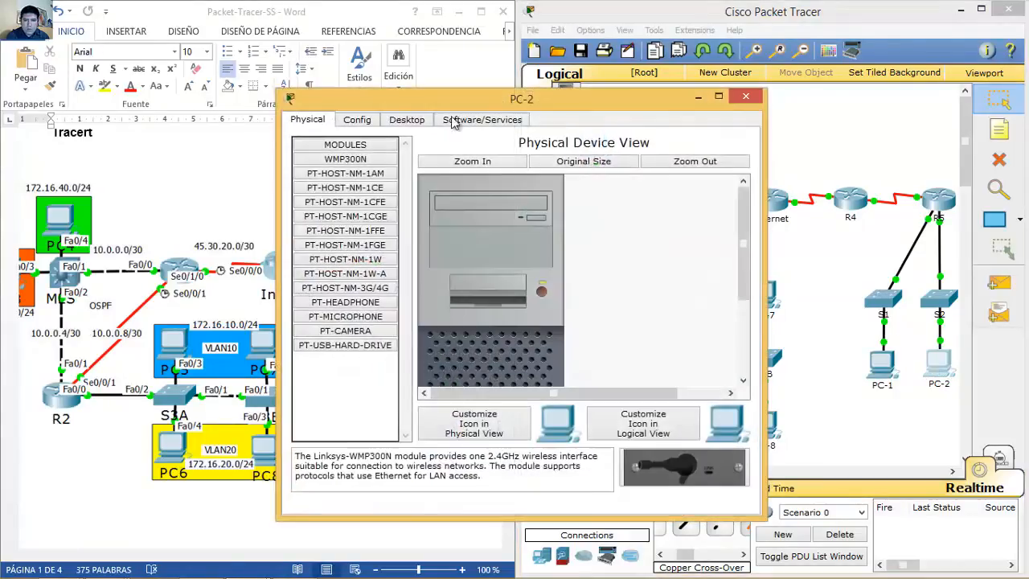
{"action": "left_click", "coordinate": [407, 120]}
{"action": "left_click", "coordinate": [357, 167]}
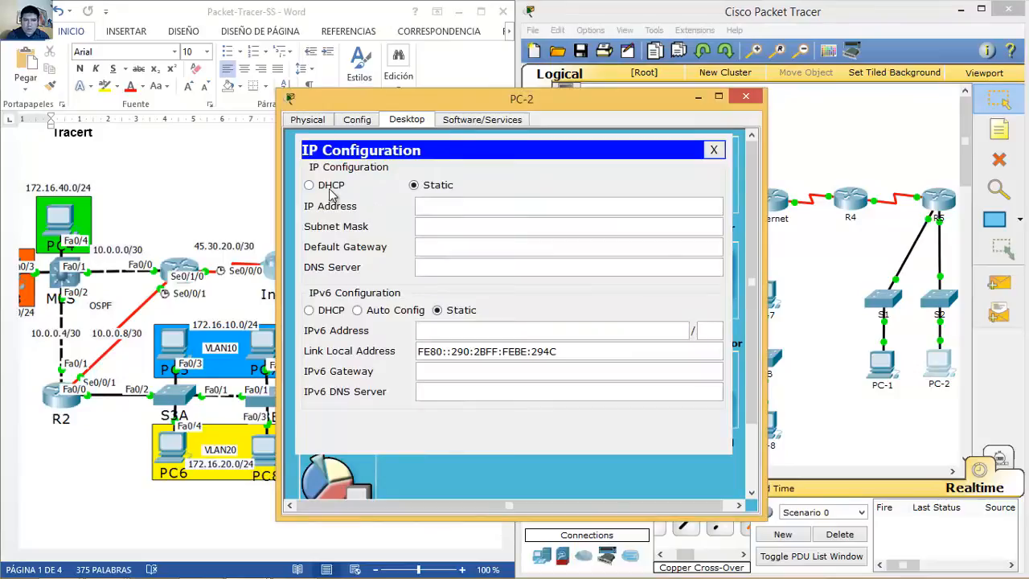
{"action": "left_click", "coordinate": [329, 187]}
{"action": "left_click", "coordinate": [748, 98]}
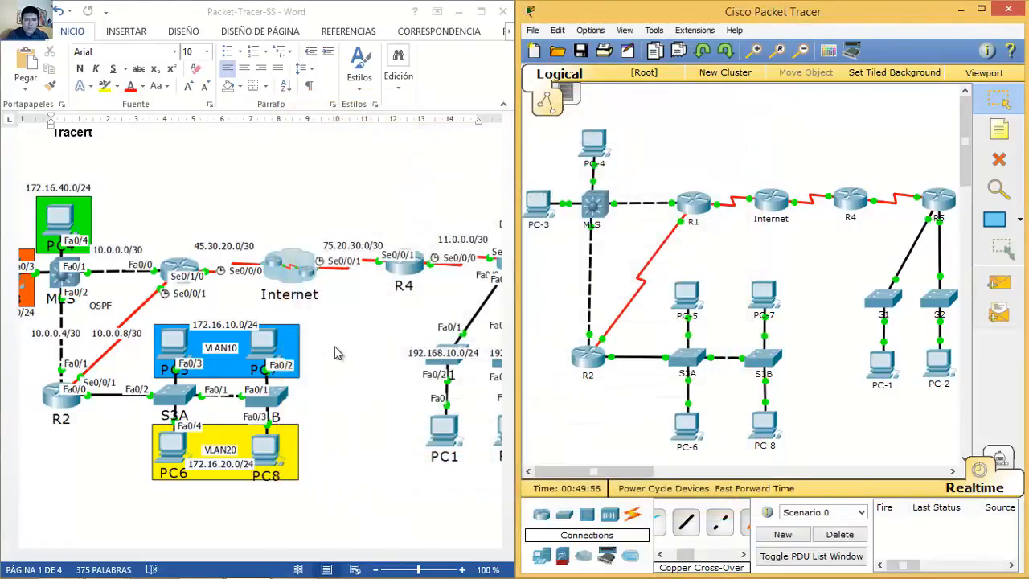
{"action": "left_click", "coordinate": [334, 398]}
Step: Scroll the Word guide to Paso 8 and highlight the first SSH remote-access requirement for R1
{"action": "scroll", "coordinate": [335, 398], "scroll_direction": "down", "scroll_amount": 4}
{"action": "key", "text": "Down"}
{"action": "key", "text": "Down"}
{"action": "key", "text": "Down"}
{"action": "key", "text": "Down"}
{"action": "key", "text": "Down"}
{"action": "key", "text": "Down"}
{"action": "key", "text": "Down"}
{"action": "key", "text": "Down"}
{"action": "key", "text": "Down"}
{"action": "key", "text": "Down"}
{"action": "key", "text": "Down"}
{"action": "key", "text": "Down"}
{"action": "key", "text": "Down"}
{"action": "key", "text": "Down"}
{"action": "key", "text": "Down"}
{"action": "key", "text": "Down"}
{"action": "key", "text": "Down"}
{"action": "key", "text": "Down"}
{"action": "key", "text": "Down"}
{"action": "key", "text": "Down"}
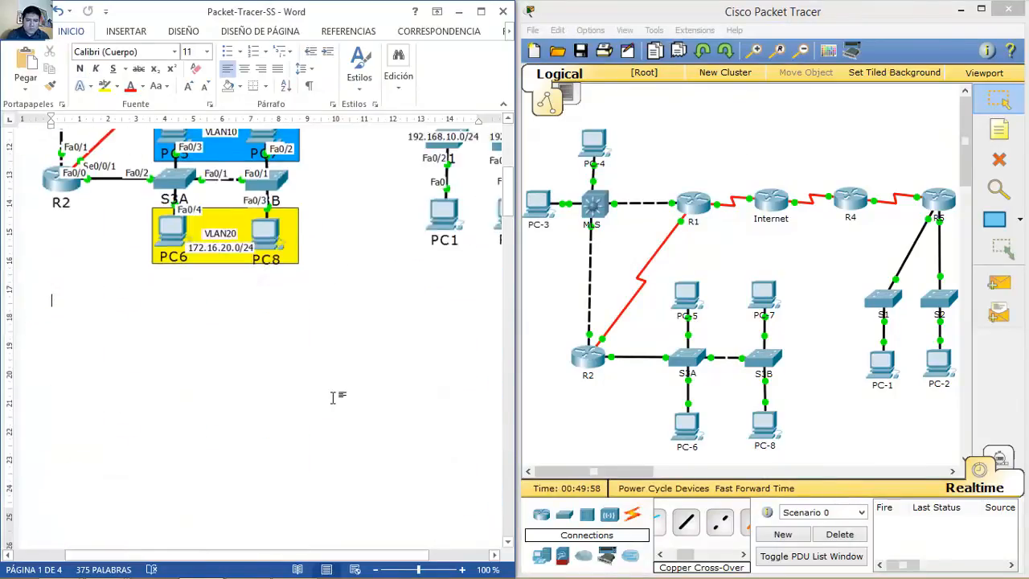
{"action": "key", "text": "Down"}
{"action": "key", "text": "Down"}
{"action": "key", "text": "Down"}
{"action": "key", "text": "Down"}
{"action": "key", "text": "Down"}
{"action": "key", "text": "Down"}
{"action": "key", "text": "Down"}
{"action": "key", "text": "Down"}
{"action": "key", "text": "Down"}
{"action": "key", "text": "Down"}
{"action": "key", "text": "Down"}
{"action": "key", "text": "Down"}
{"action": "key", "text": "Down"}
{"action": "key", "text": "Down"}
{"action": "key", "text": "Down"}
{"action": "key", "text": "Down"}
{"action": "key", "text": "Down"}
{"action": "key", "text": "Down"}
{"action": "key", "text": "Down"}
{"action": "key", "text": "Down"}
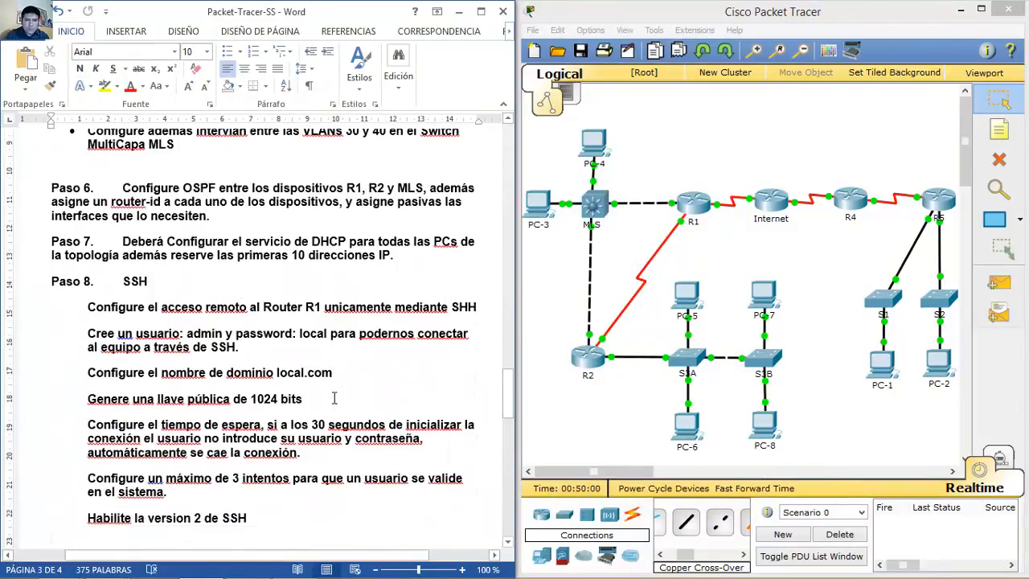
{"action": "mouse_move", "coordinate": [508, 397]}
{"action": "left_mouse_down"}
{"action": "mouse_move", "coordinate": [508, 412]}
{"action": "mouse_move", "coordinate": [507, 402]}
{"action": "left_mouse_up"}
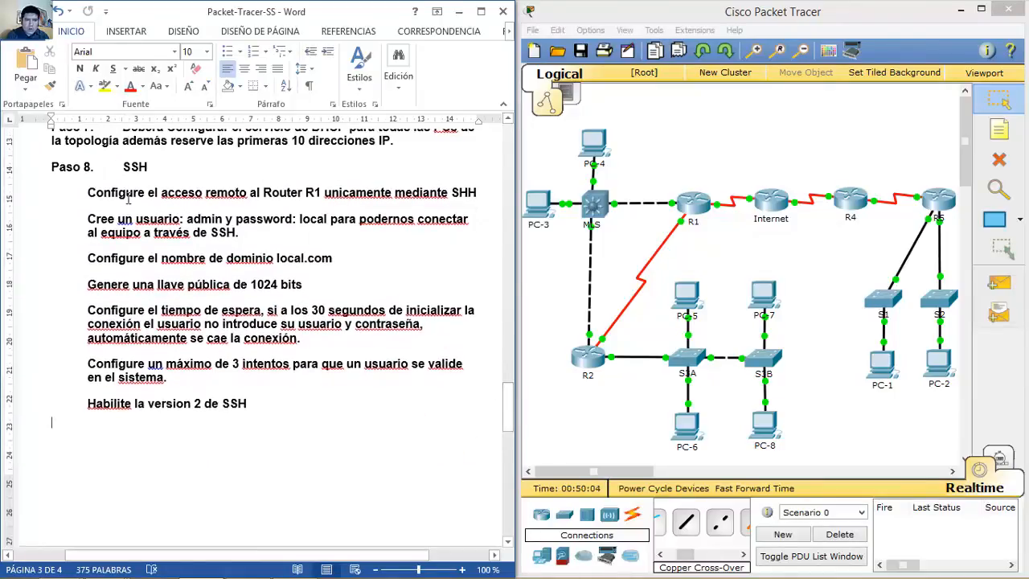
{"action": "left_click_drag", "start_coordinate": [126, 168], "coordinate": [268, 398]}
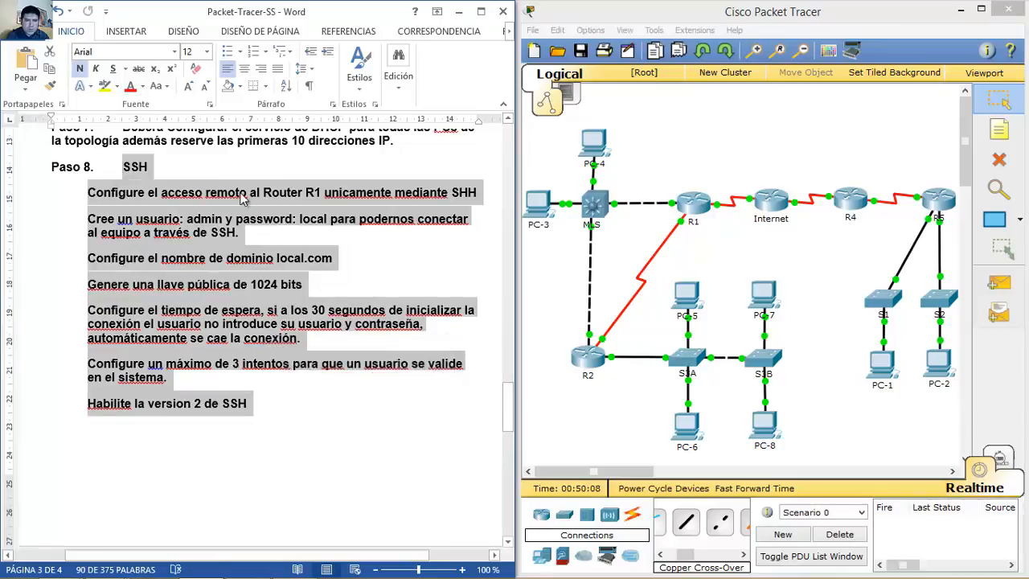
{"action": "left_click", "coordinate": [110, 192]}
{"action": "left_click_drag", "start_coordinate": [89, 192], "coordinate": [241, 193]}
{"action": "left_click_drag", "start_coordinate": [318, 192], "coordinate": [468, 194]}
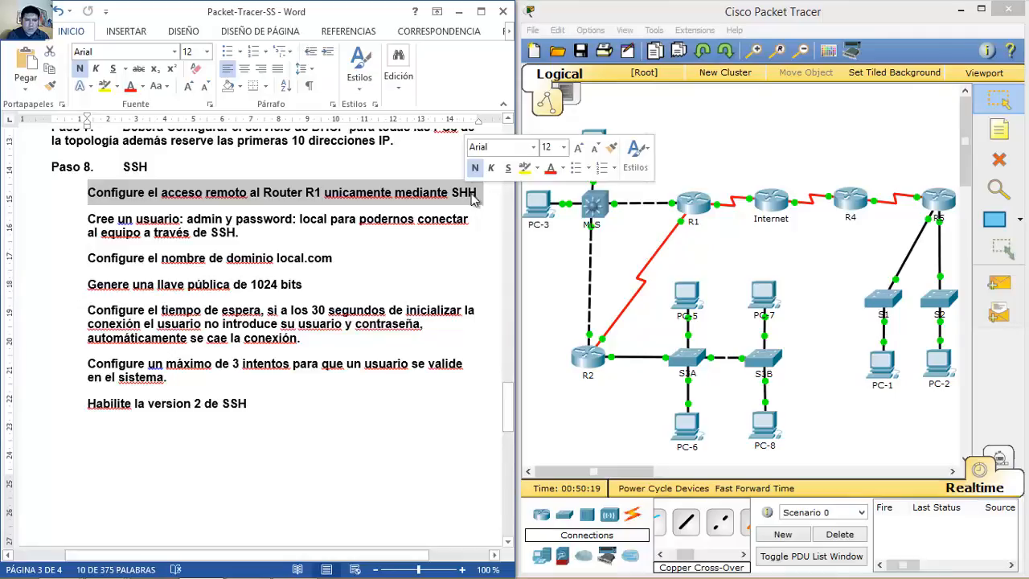
Step: Open R1's CLI beside the guide and exit the OSPF configuration mode
{"action": "left_click", "coordinate": [696, 205]}
{"action": "left_click_drag", "start_coordinate": [546, 111], "coordinate": [797, 96]}
{"action": "type", "text": "e"}
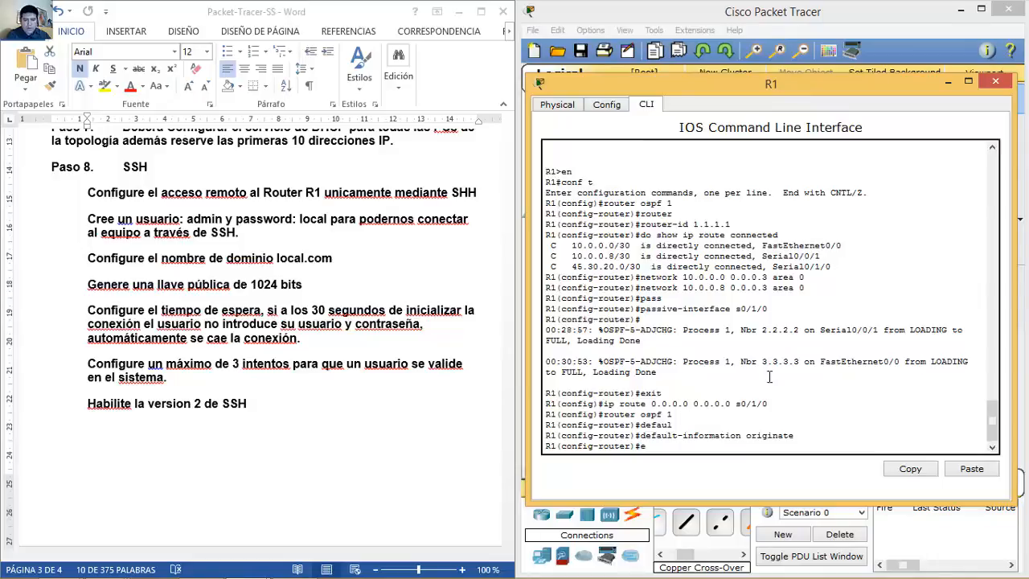
{"action": "type", "text": "xit"}
{"action": "key", "text": "Return"}
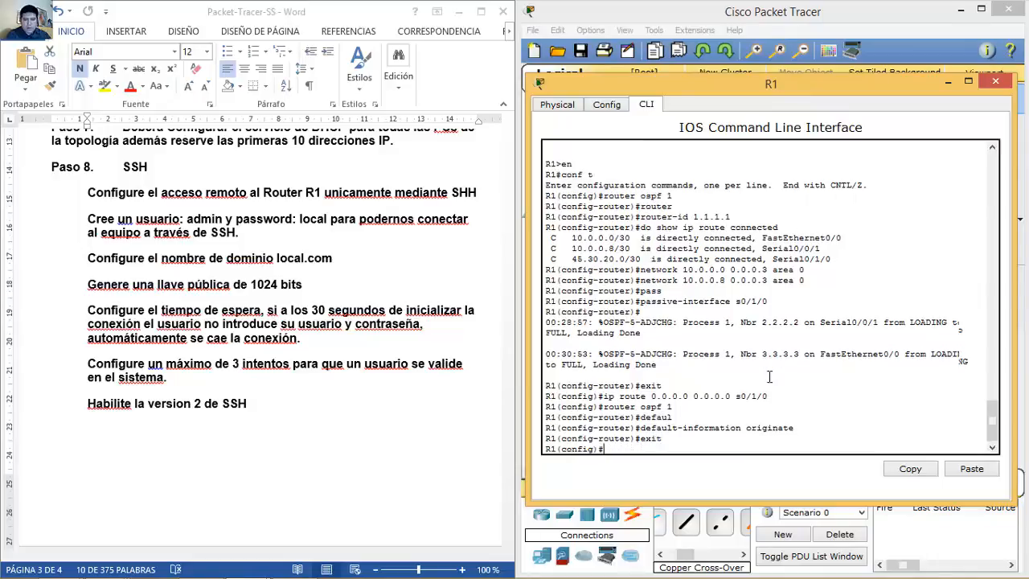
Step: Create the local SSH user account with its password on R1
{"action": "left_click", "coordinate": [101, 230]}
{"action": "left_click_drag", "start_coordinate": [90, 219], "coordinate": [324, 230]}
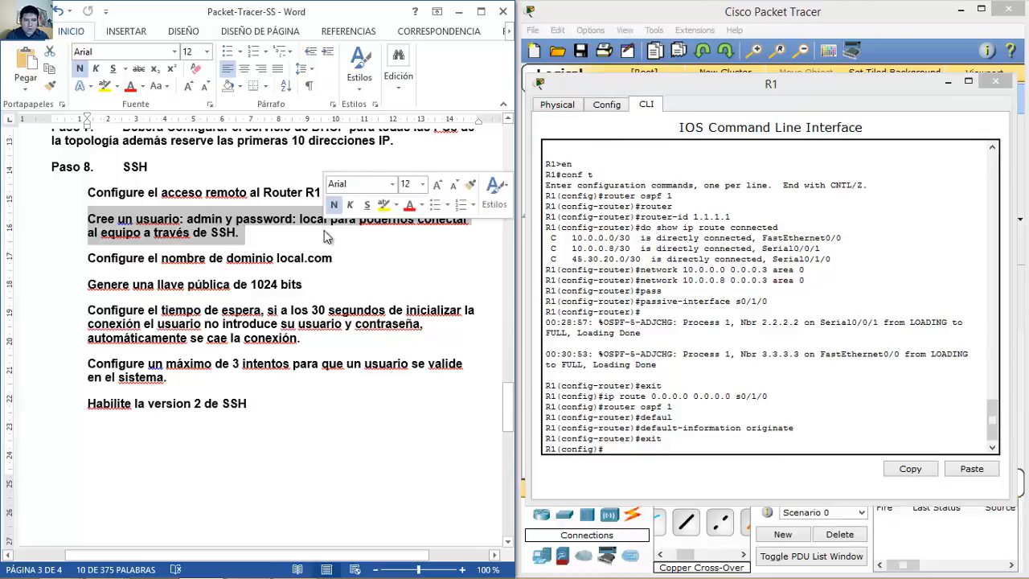
{"action": "left_click", "coordinate": [737, 447]}
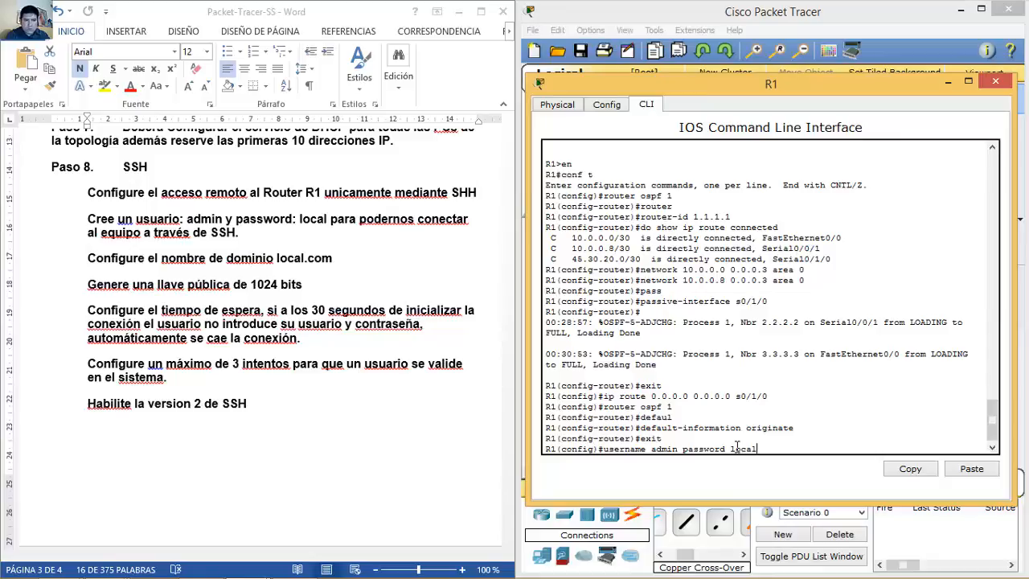
{"action": "key", "text": "Return"}
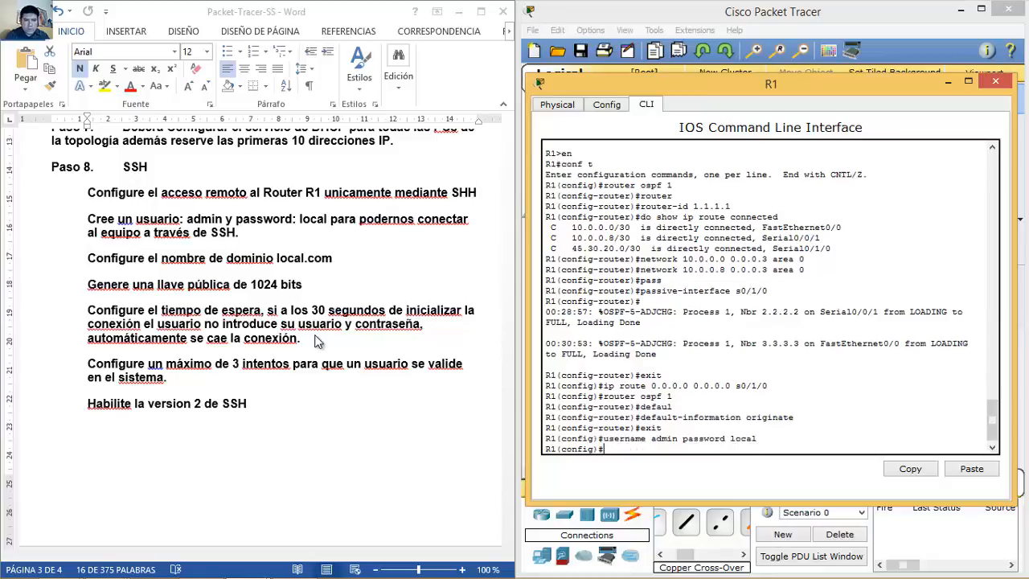
Step: Set R1's IP domain name to local.com
{"action": "left_click", "coordinate": [159, 290]}
{"action": "left_click_drag", "start_coordinate": [89, 258], "coordinate": [342, 258]}
{"action": "left_click", "coordinate": [667, 460]}
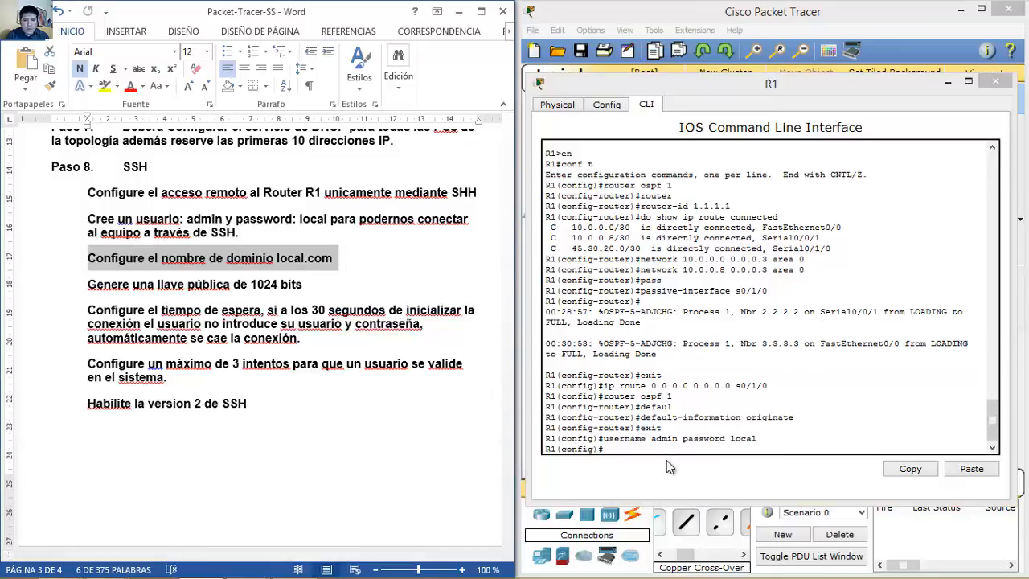
{"action": "left_click", "coordinate": [680, 451]}
{"action": "type", "text": "ip domain-name local.com"}
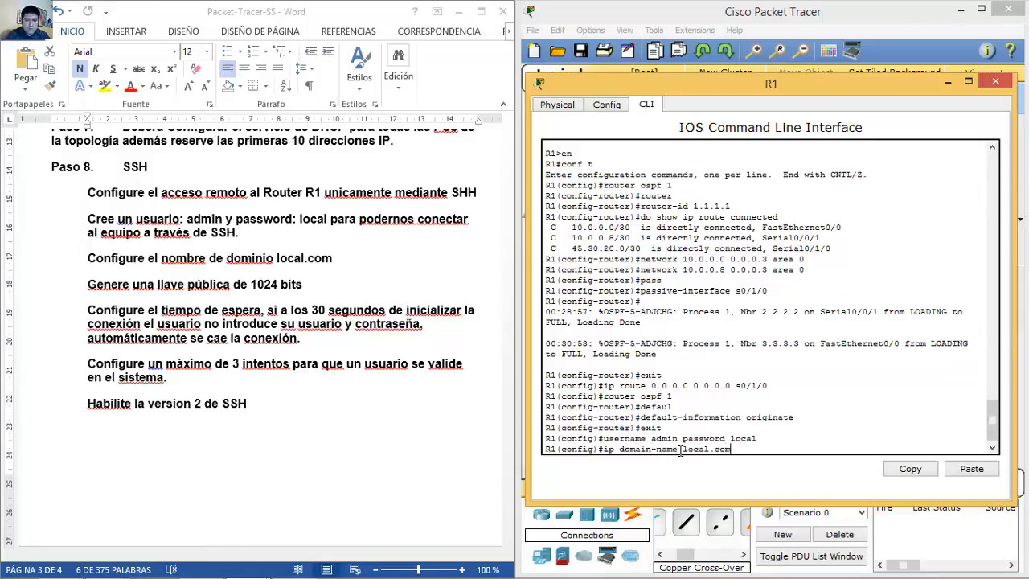
{"action": "key", "text": "Return"}
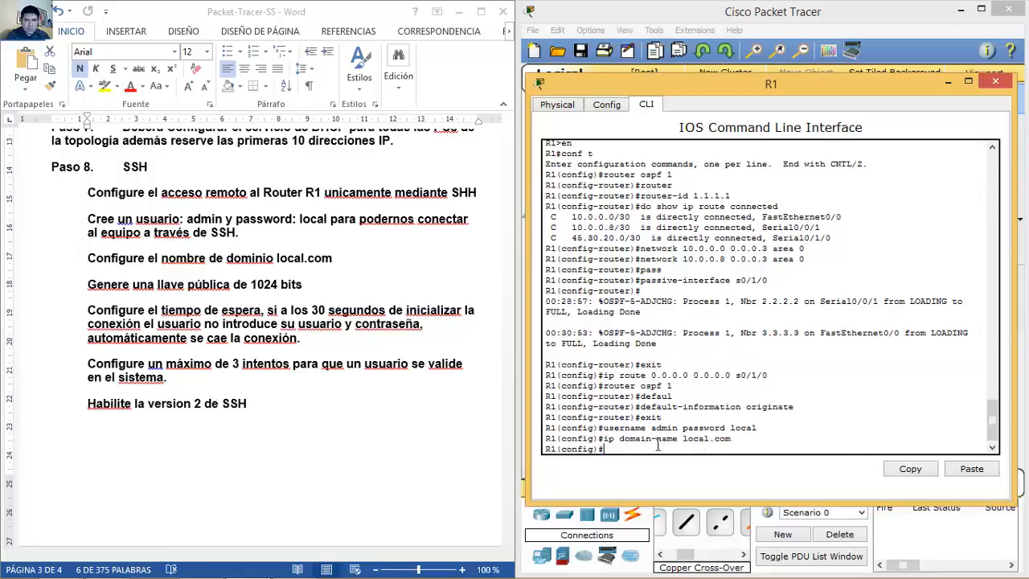
Step: Generate R1's RSA keys with a 1024-bit modulus
{"action": "left_click", "coordinate": [118, 299]}
{"action": "left_click_drag", "start_coordinate": [88, 286], "coordinate": [320, 287]}
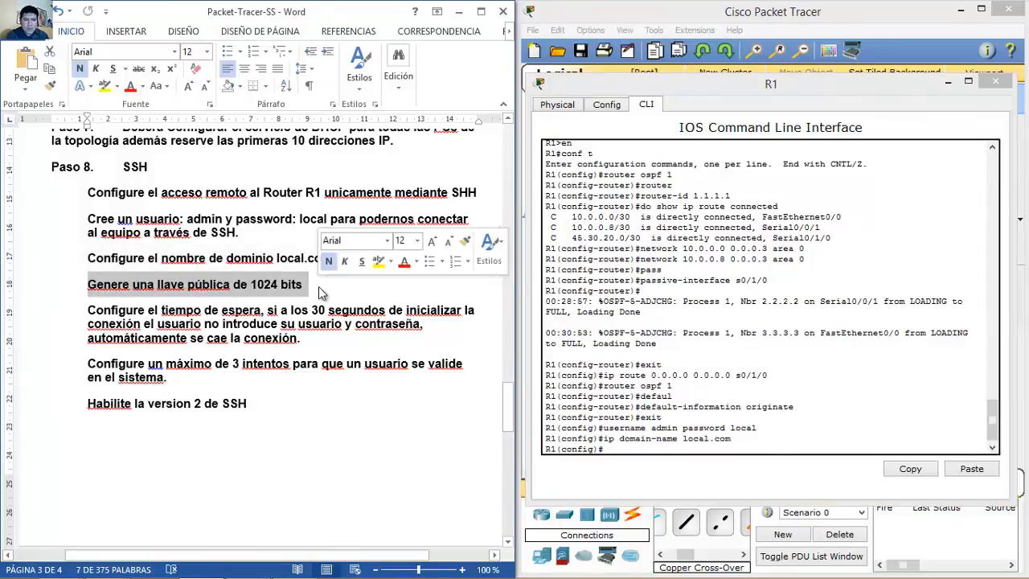
{"action": "left_click", "coordinate": [666, 451]}
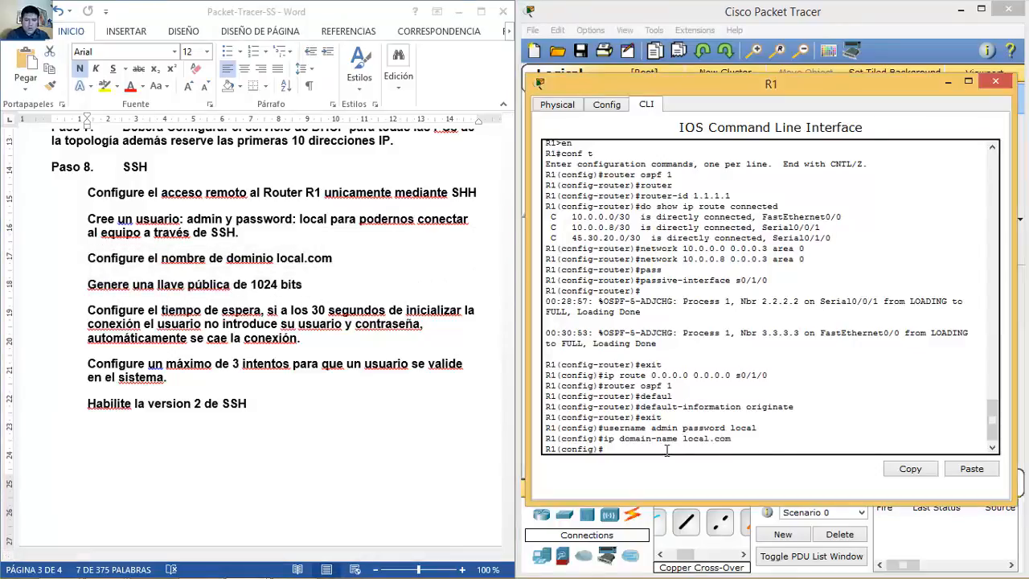
{"action": "type", "text": "crypto key generate rsa"}
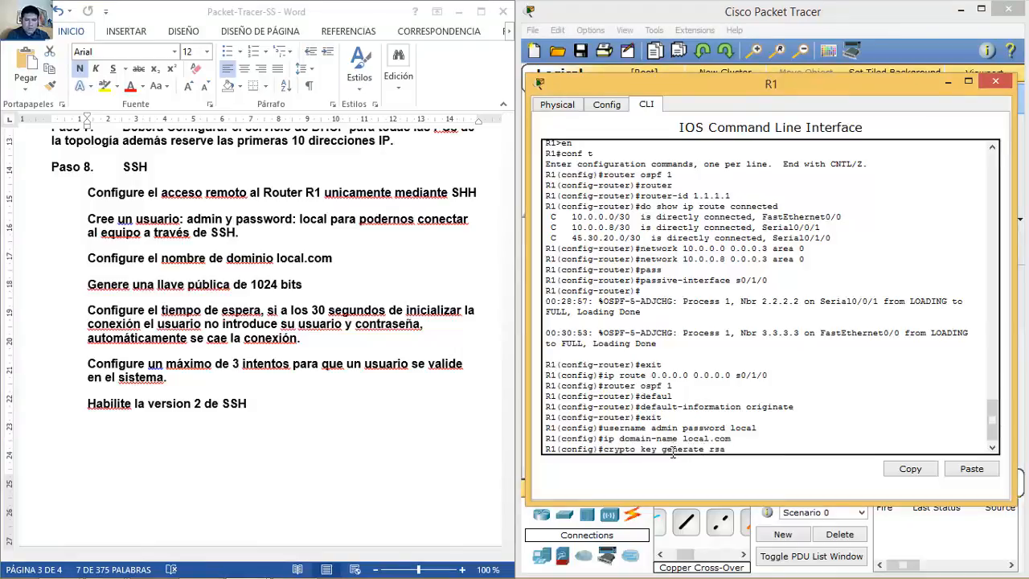
{"action": "key", "text": "Return"}
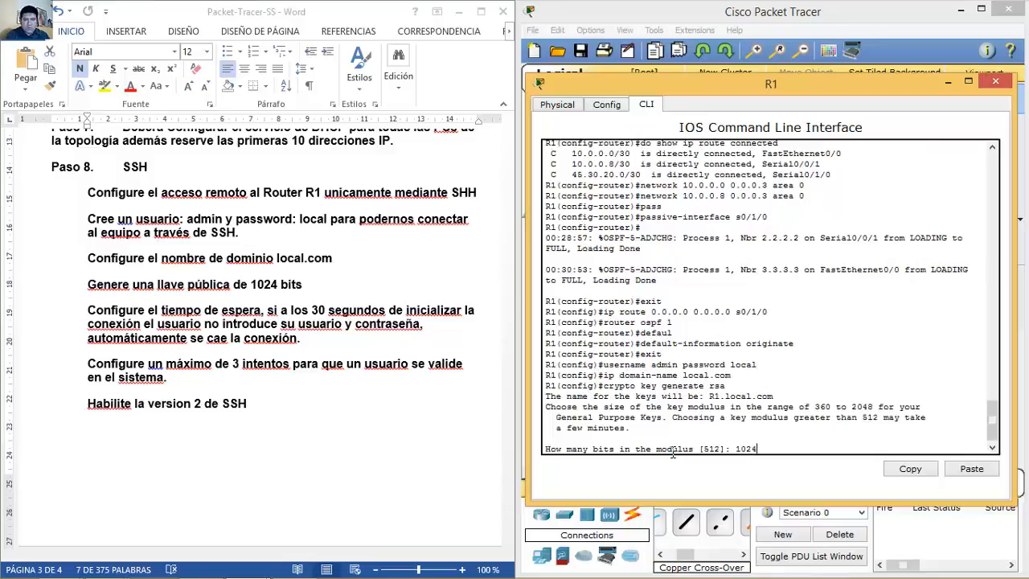
{"action": "key", "text": "Return"}
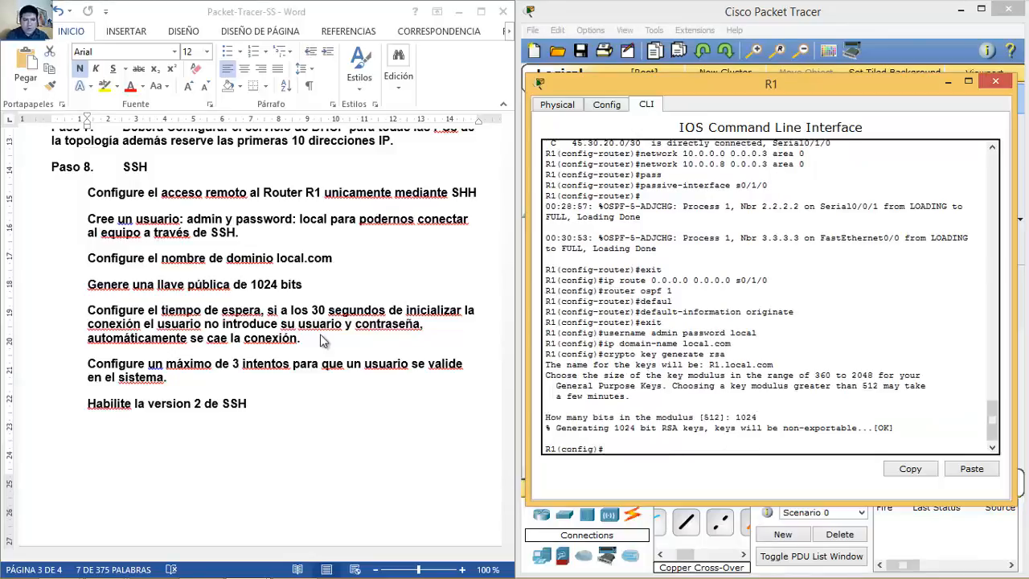
{"action": "left_click", "coordinate": [165, 318]}
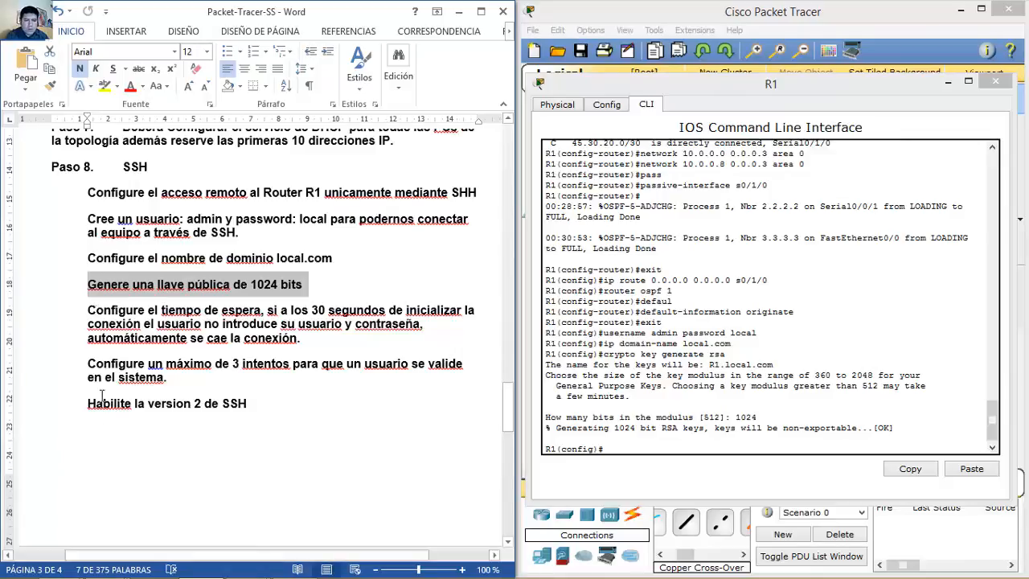
Step: Enable SSH version 2 on R1 with 'ip ssh version 2'
{"action": "left_click_drag", "start_coordinate": [93, 403], "coordinate": [264, 403]}
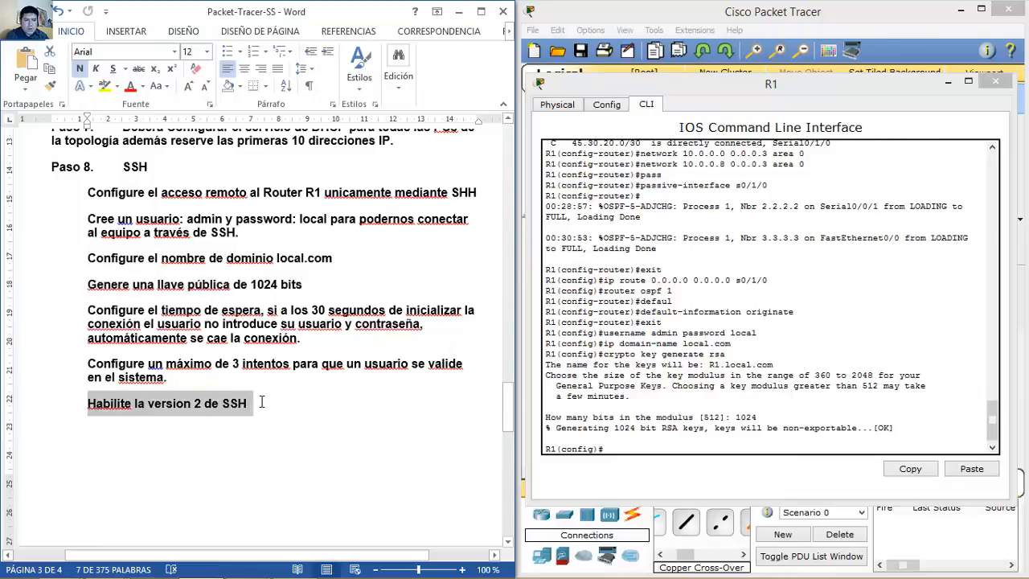
{"action": "left_click", "coordinate": [683, 453]}
{"action": "type", "text": "ip "}
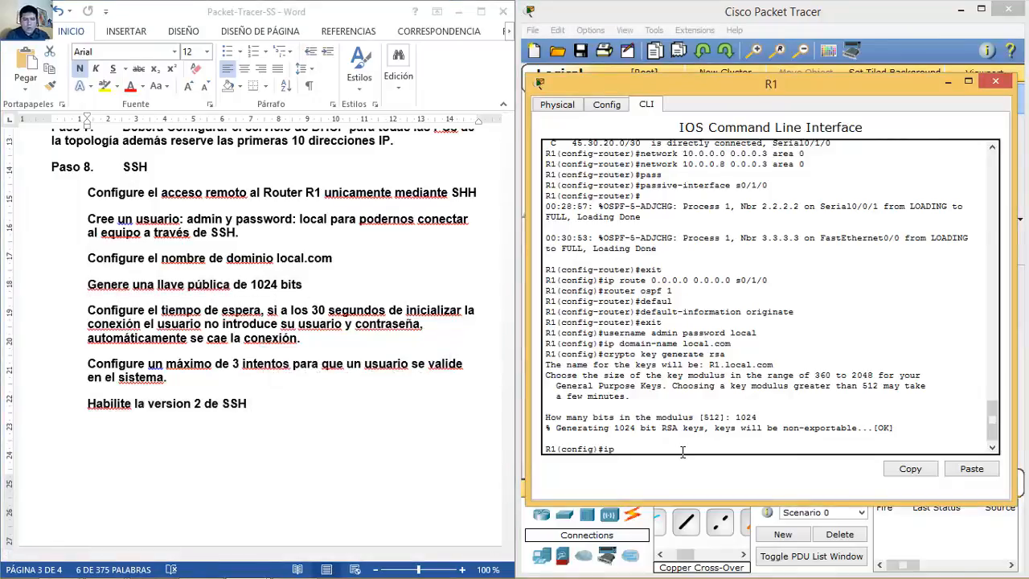
{"action": "type", "text": "ssh ve"}
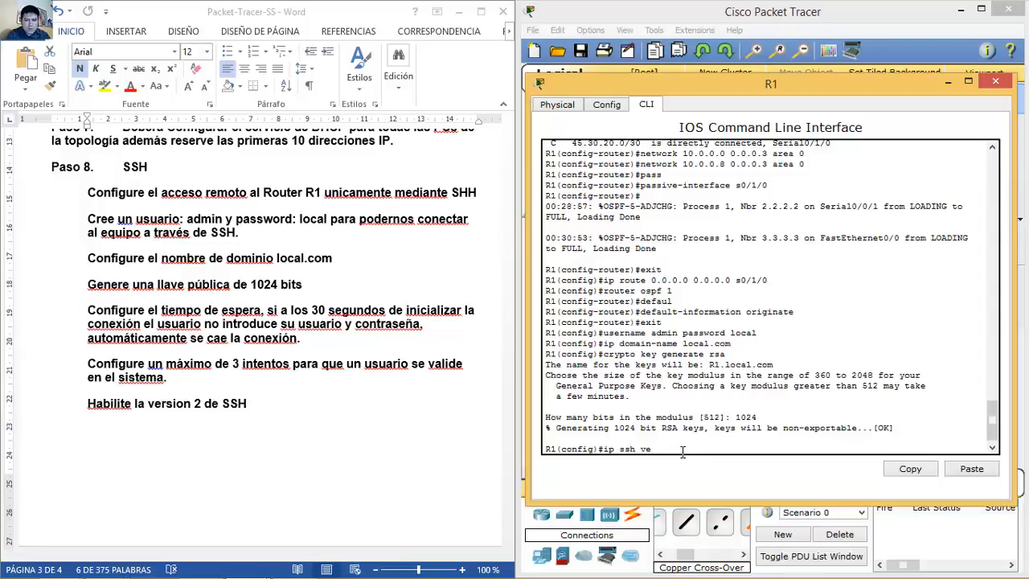
{"action": "type", "text": "rsion 2"}
{"action": "key", "text": "Return"}
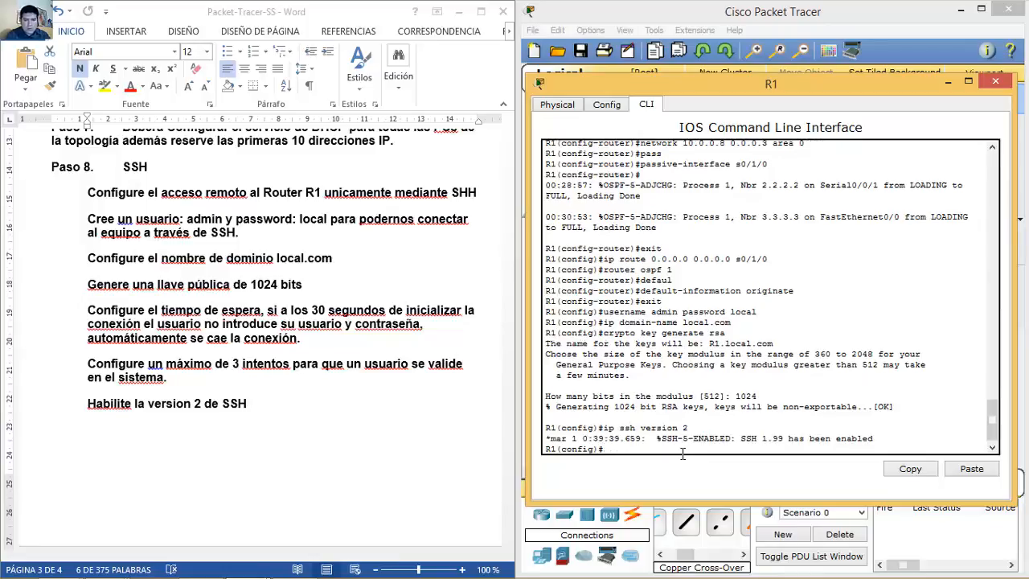
{"action": "type", "text": "ip ssh ?"}
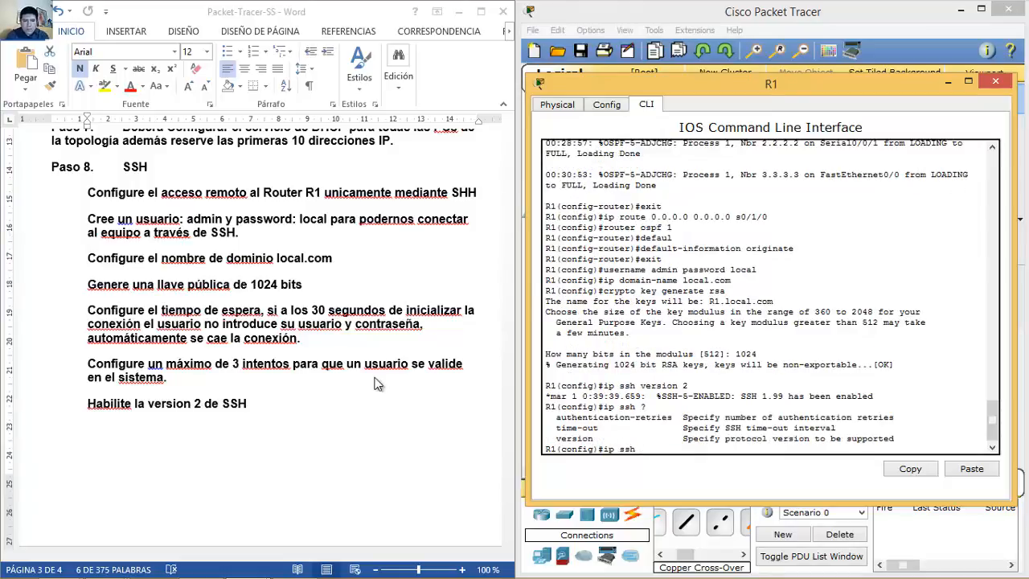
Step: Set R1's SSH time-out to 30 seconds
{"action": "left_click", "coordinate": [95, 306]}
{"action": "left_click_drag", "start_coordinate": [90, 312], "coordinate": [392, 308]}
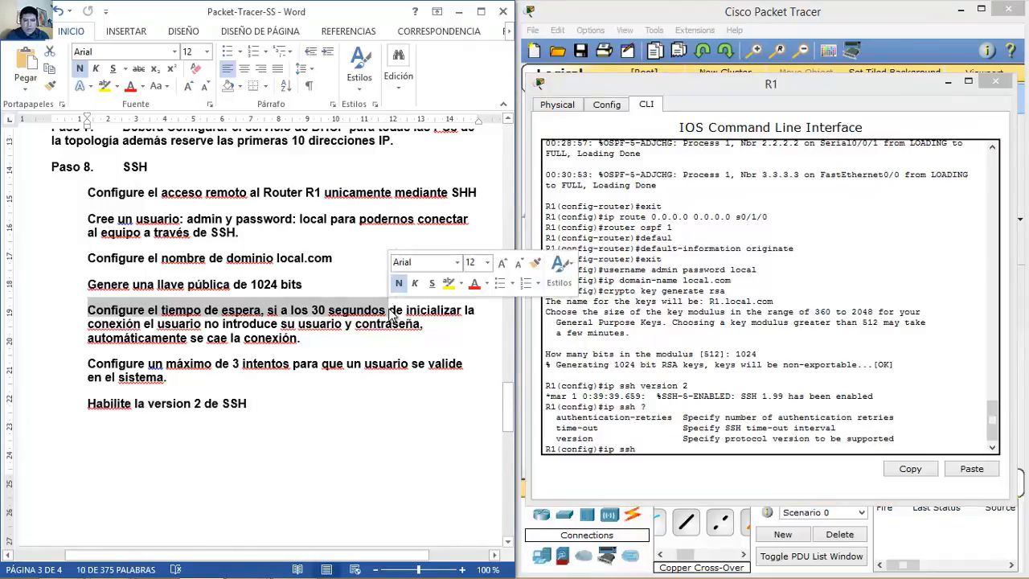
{"action": "left_click", "coordinate": [674, 455]}
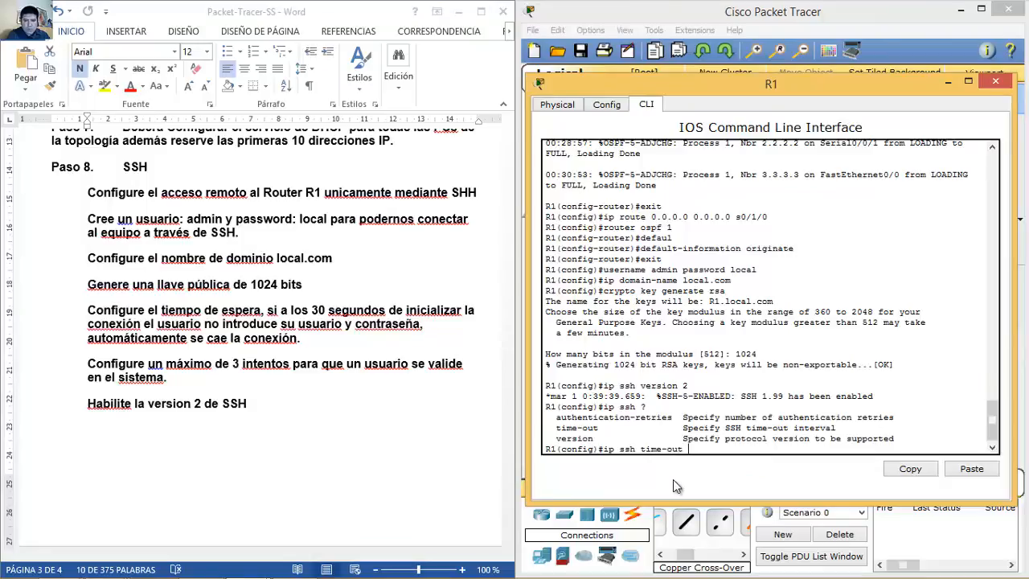
{"action": "type", "text": "time-out ?"}
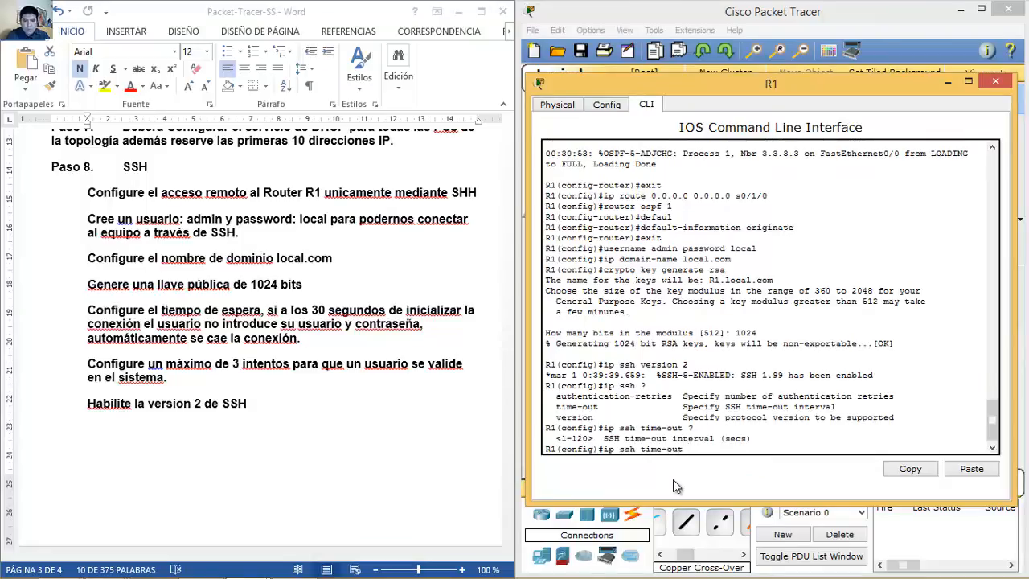
{"action": "type", "text": "30"}
{"action": "key", "text": "Return"}
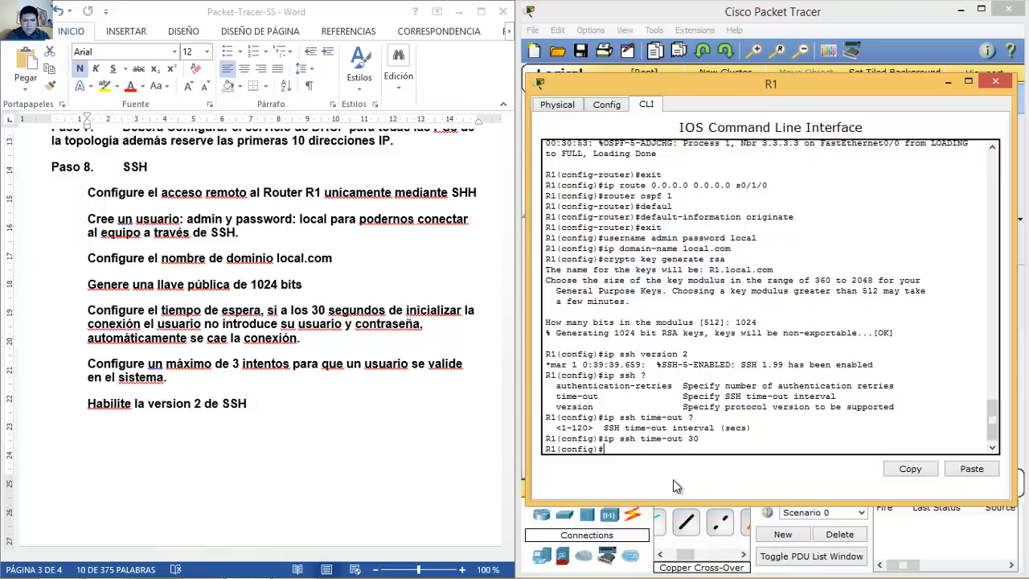
Step: Limit R1's SSH authentication retries to 3
{"action": "left_click", "coordinate": [220, 343]}
{"action": "left_click_drag", "start_coordinate": [97, 362], "coordinate": [293, 373]}
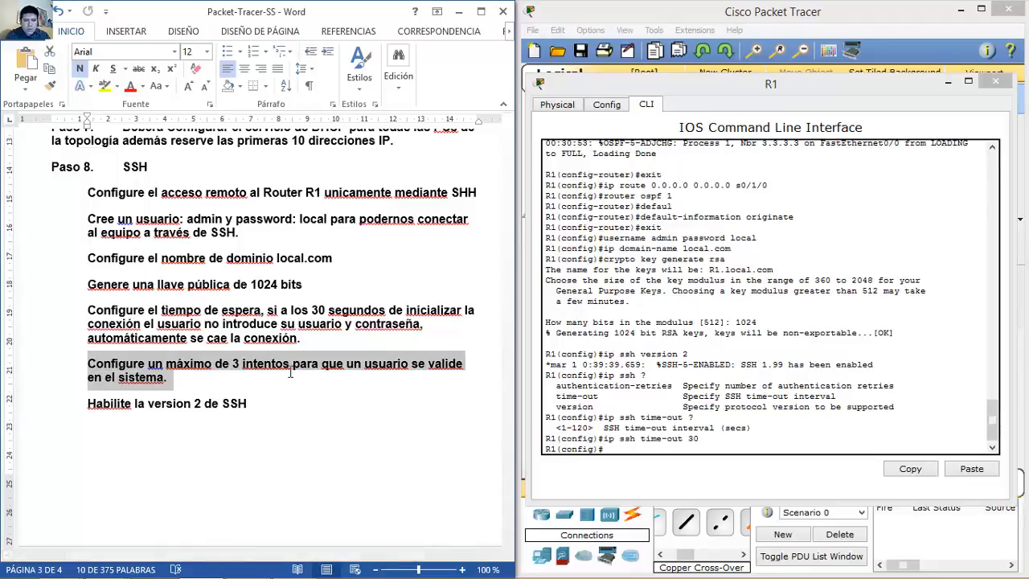
{"action": "left_click_drag", "start_coordinate": [290, 372], "coordinate": [291, 369]}
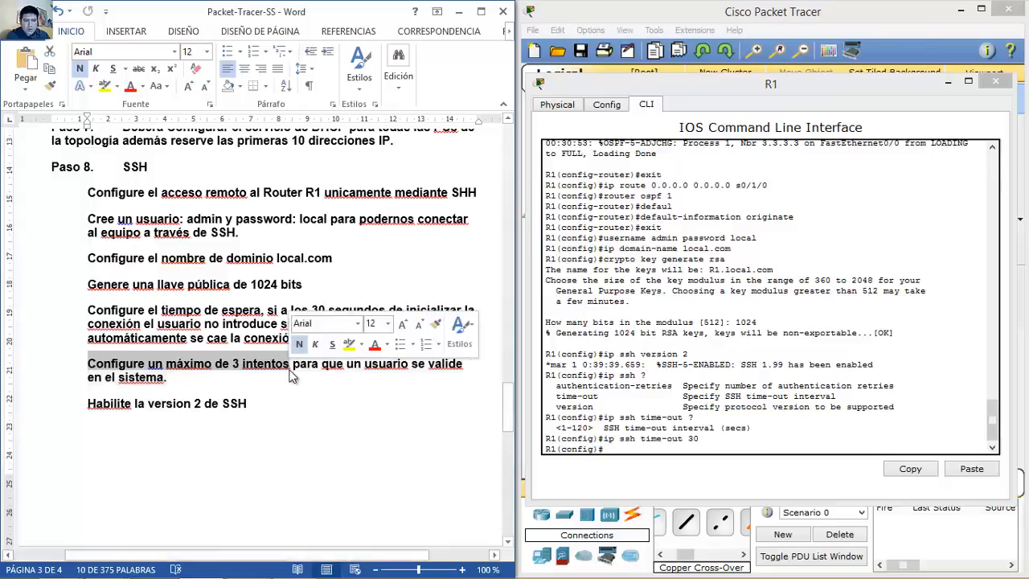
{"action": "left_click", "coordinate": [698, 452]}
{"action": "key", "text": "Up"}
{"action": "key", "text": "BackSpace"}
{"action": "key", "text": "BackSpace"}
{"action": "key", "text": "BackSpace"}
{"action": "key", "text": "BackSpace"}
{"action": "key", "text": "BackSpace"}
{"action": "key", "text": "BackSpace"}
{"action": "key", "text": "BackSpace"}
{"action": "key", "text": "BackSpace"}
{"action": "key", "text": "BackSpace"}
{"action": "key", "text": "BackSpace"}
{"action": "key", "text": "BackSpace"}
{"action": "type", "text": "authe"}
{"action": "key", "text": "Tab"}
{"action": "type", "text": "3"}
{"action": "key", "text": "Return"}
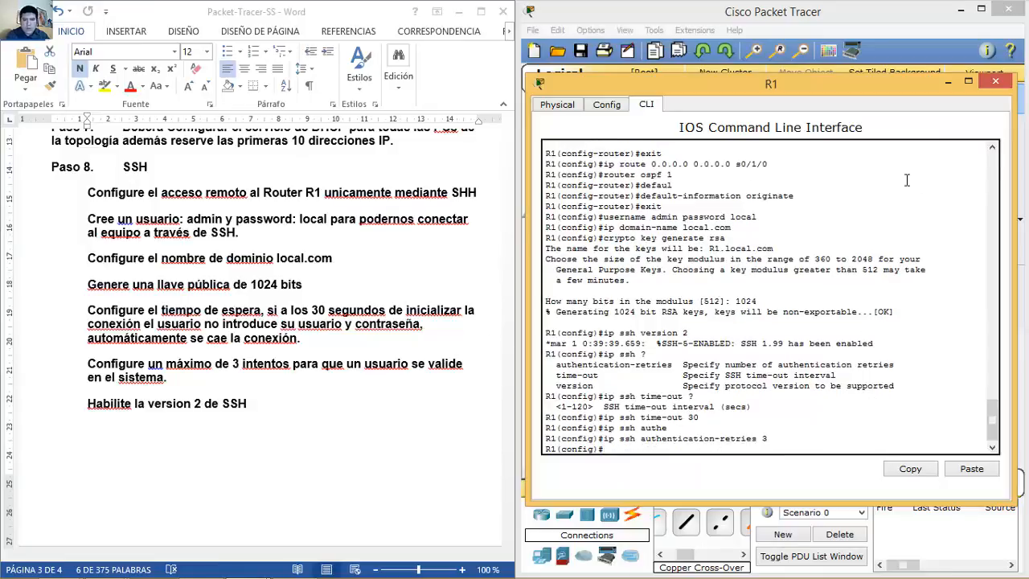
{"action": "left_click", "coordinate": [309, 434]}
Step: Move the Word guide to page 4, close R1's window, and highlight the Paso 9 ACL tasks
{"action": "key", "text": "Down"}
{"action": "key", "text": "Down"}
{"action": "key", "text": "Down"}
{"action": "key", "text": "Down"}
{"action": "key", "text": "Down"}
{"action": "key", "text": "Down"}
{"action": "key", "text": "Down"}
{"action": "key", "text": "Down"}
{"action": "key", "text": "Down"}
{"action": "key", "text": "Down"}
{"action": "key", "text": "Down"}
{"action": "key", "text": "Down"}
{"action": "key", "text": "Down"}
{"action": "key", "text": "Down"}
{"action": "key", "text": "Down"}
{"action": "key", "text": "Down"}
{"action": "key", "text": "Down"}
{"action": "key", "text": "Down"}
{"action": "key", "text": "Down"}
{"action": "key", "text": "Down"}
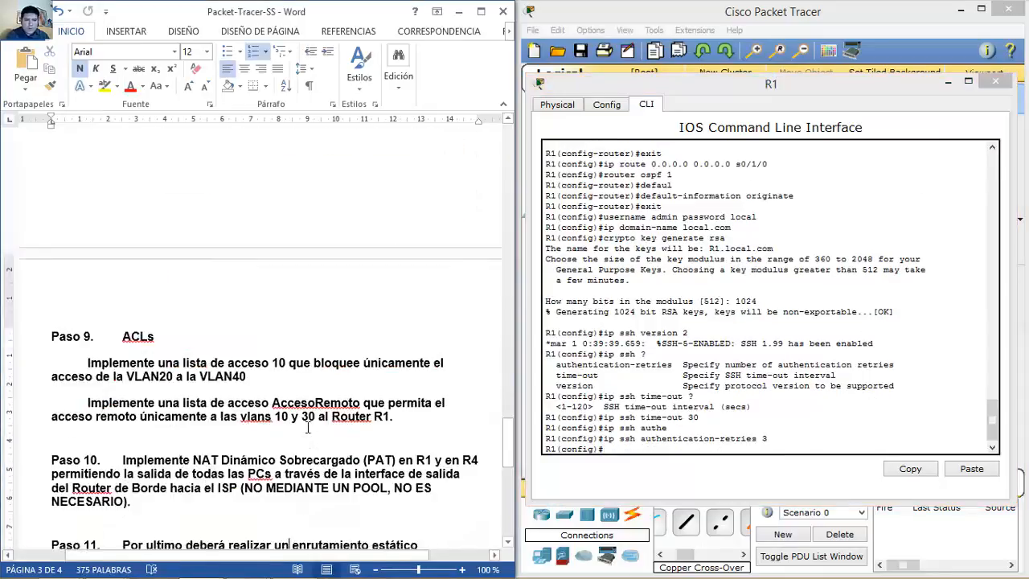
{"action": "key", "text": "Down"}
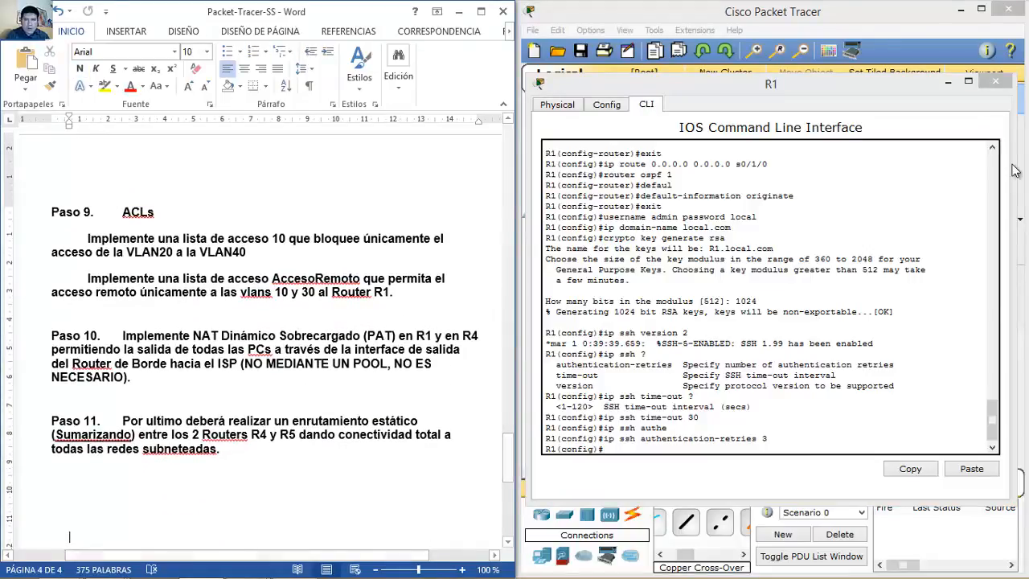
{"action": "left_click", "coordinate": [994, 83]}
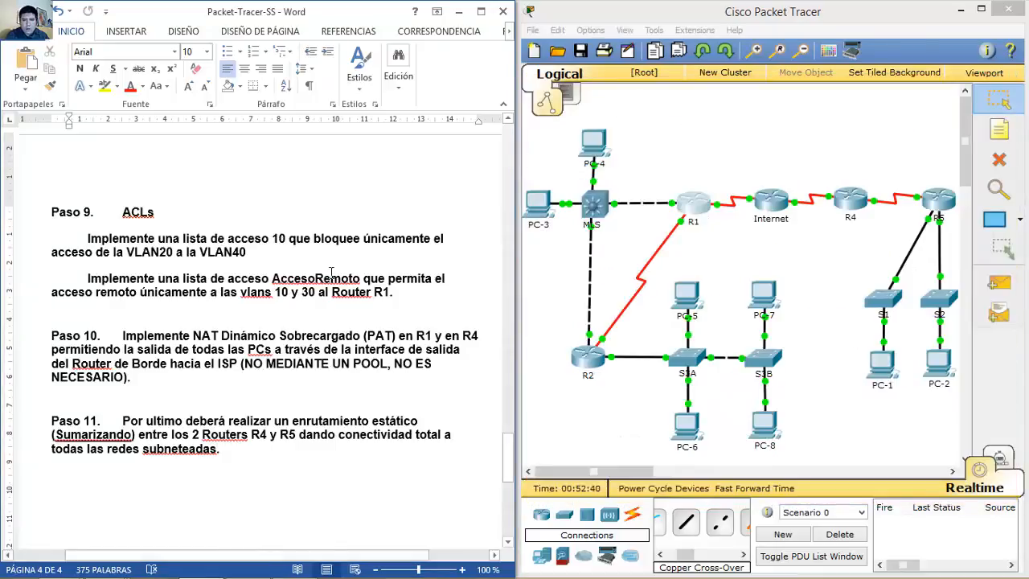
{"action": "left_click_drag", "start_coordinate": [119, 212], "coordinate": [403, 293]}
{"action": "left_click", "coordinate": [114, 217]}
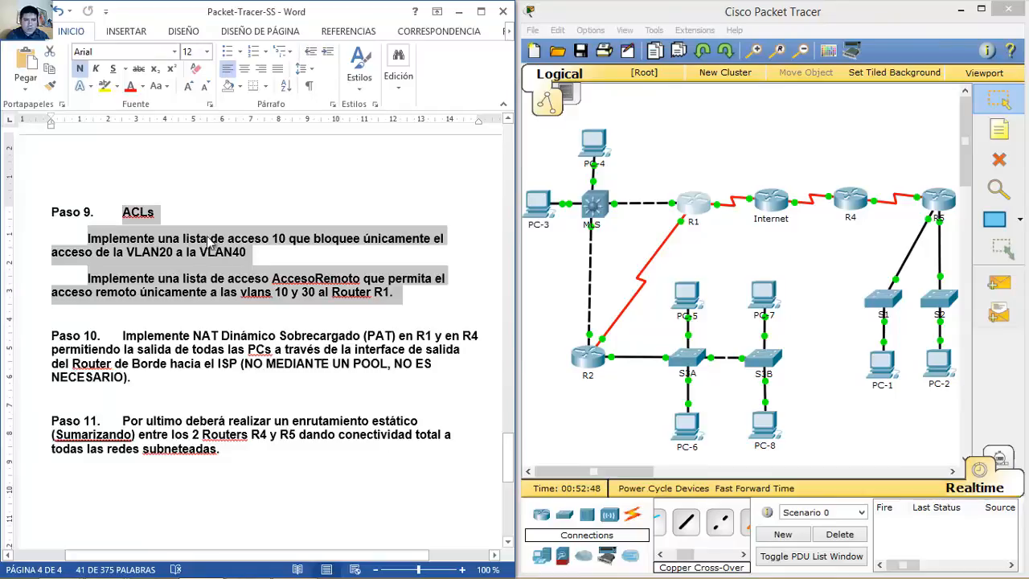
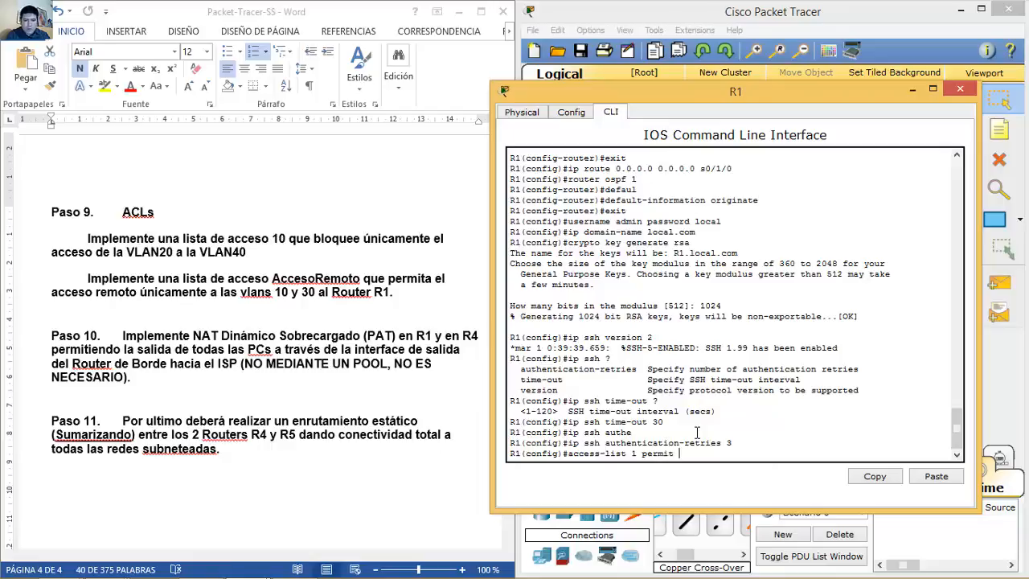
Step: Scroll the assignment document back up to review the instructions
{"action": "left_click", "coordinate": [412, 257]}
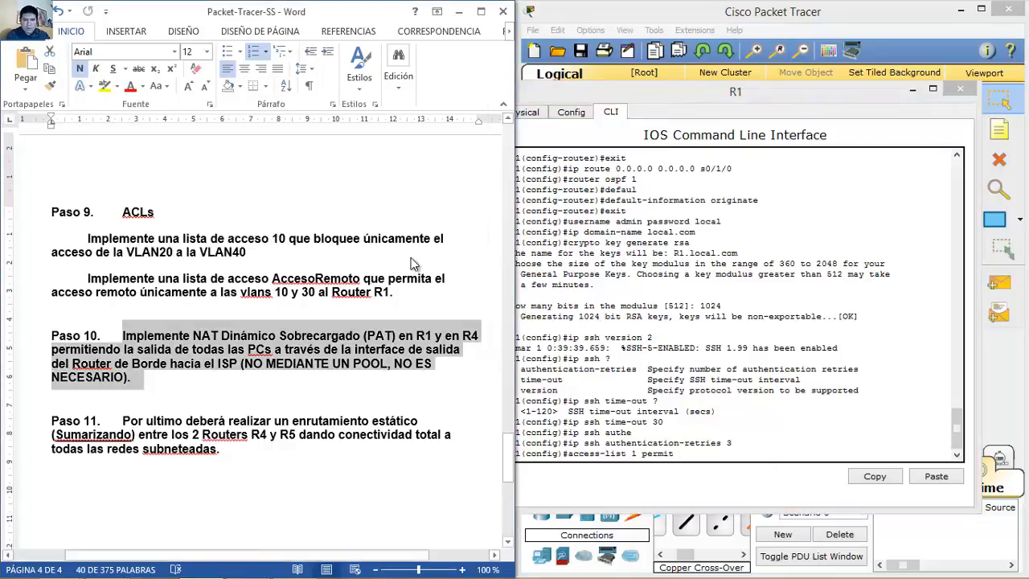
{"action": "scroll", "coordinate": [412, 258], "scroll_direction": "up", "scroll_amount": 15}
{"action": "scroll", "coordinate": [412, 258], "scroll_direction": "up", "scroll_amount": 20}
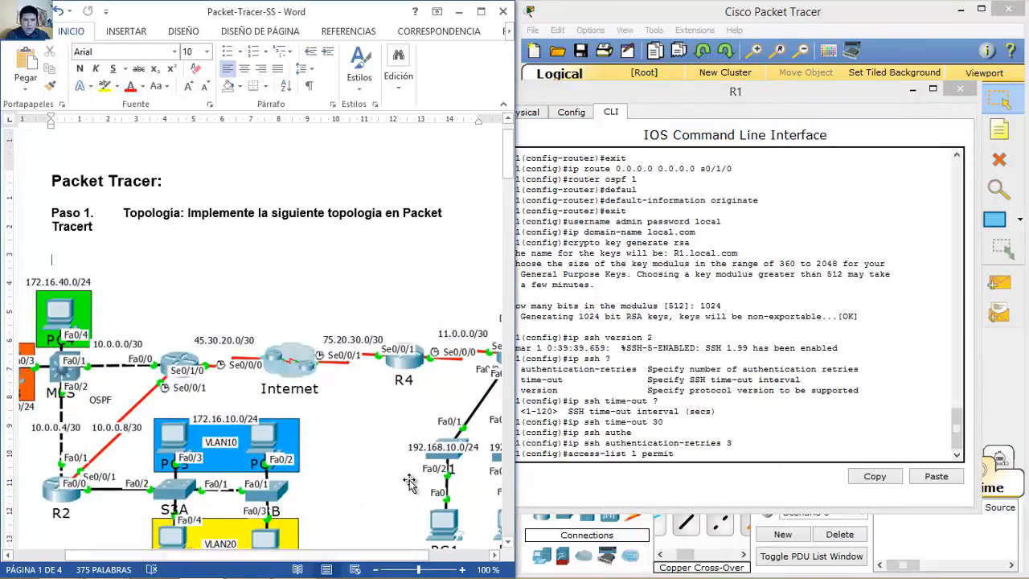
Step: Permit 172.16.10.0, 172.16.20.0, 172.16.30.0 and 172.16.40.0 (0.0.0.255) in R1's access-list 1
{"action": "left_click", "coordinate": [760, 458]}
{"action": "type", "text": "172.16.10.0"}
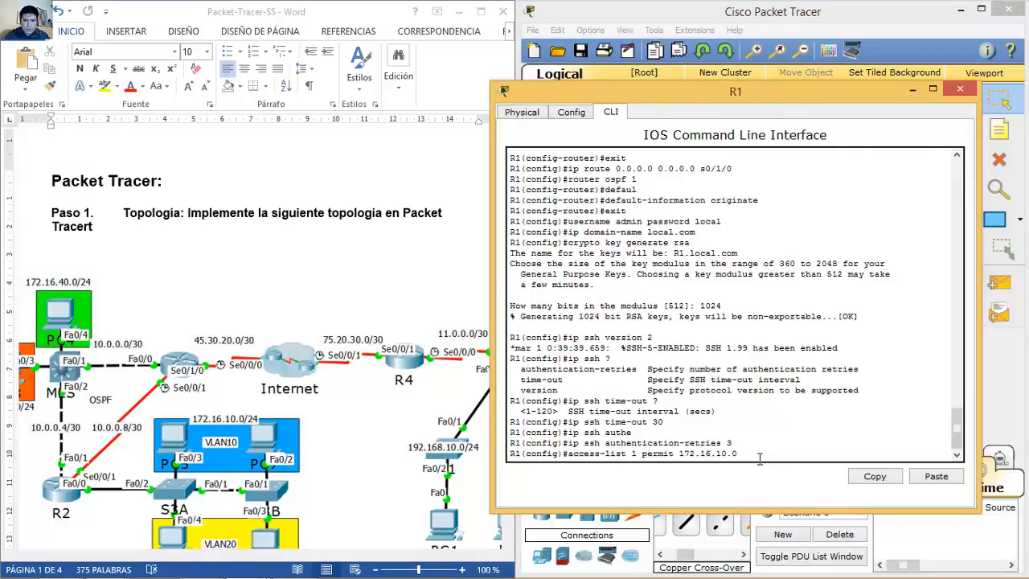
{"action": "type", "text": " 0.0.0.255"}
{"action": "key", "text": "Return"}
{"action": "key", "text": "Up"}
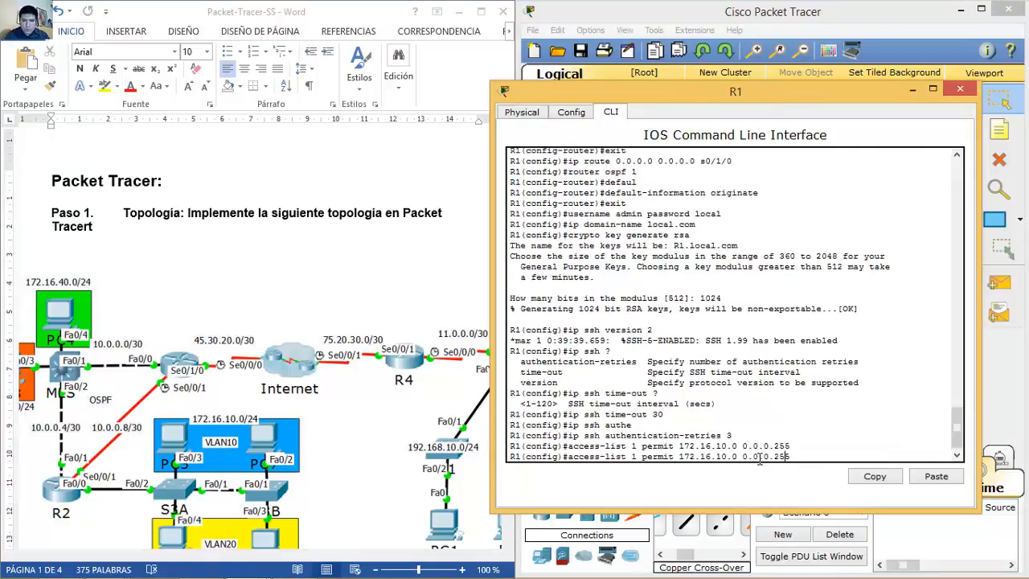
{"action": "key", "text": "BackSpace"}
{"action": "type", "text": "2"}
{"action": "key", "text": "Return"}
{"action": "key", "text": "Up"}
{"action": "key", "text": "Left"}
{"action": "key", "text": "Left"}
{"action": "key", "text": "Left"}
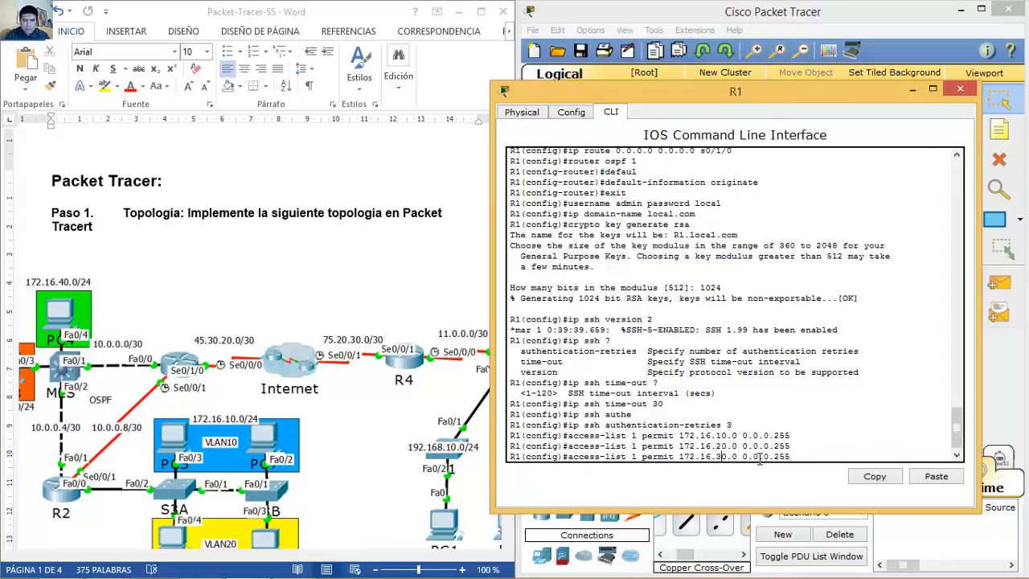
{"action": "key", "text": "Return"}
{"action": "key", "text": "Up"}
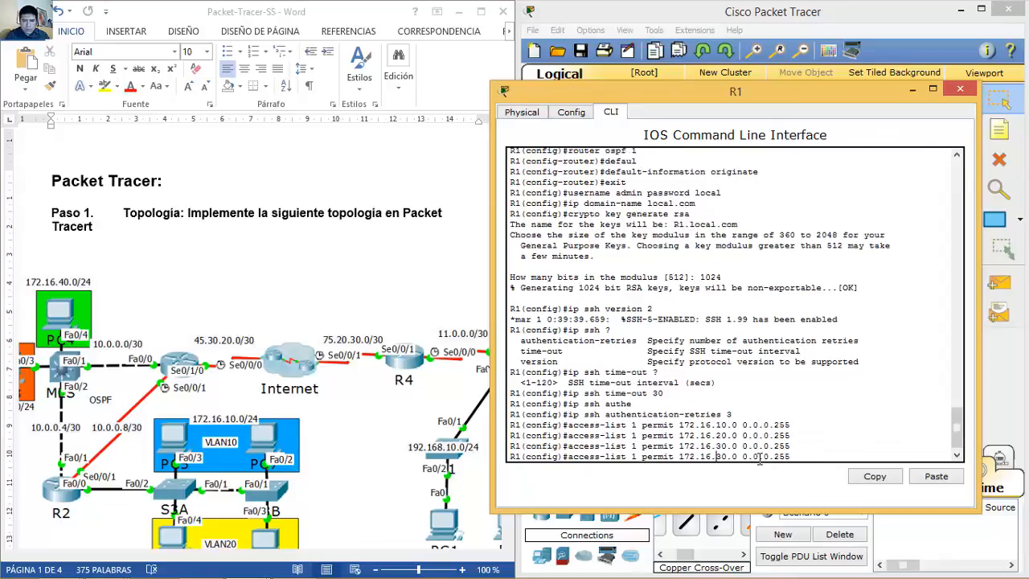
{"action": "key", "text": "BackSpace"}
{"action": "type", "text": "4"}
{"action": "key", "text": "Return"}
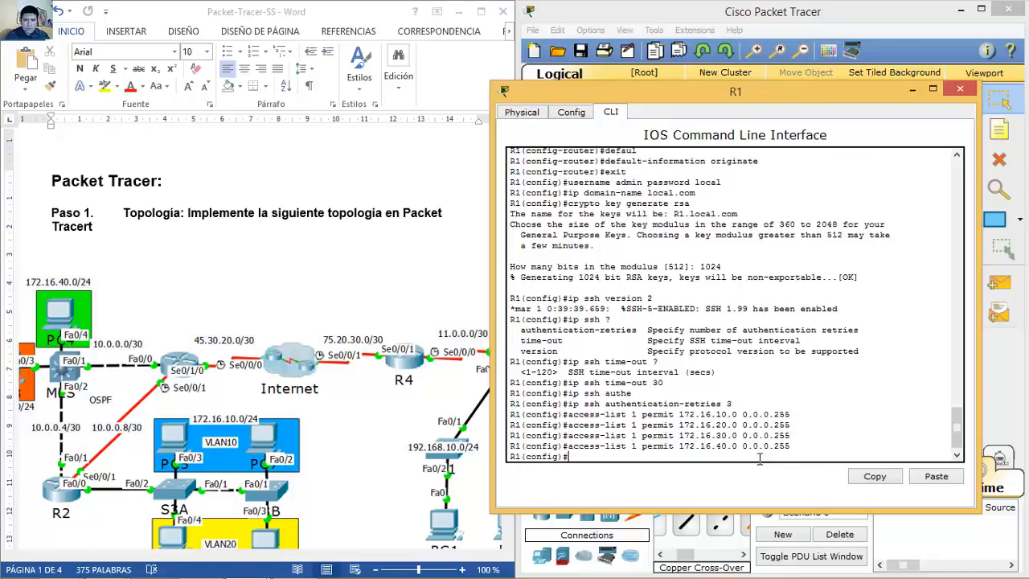
Step: Add the PAT rule 'ip nat inside source list 1 interface s0/1/0 overload'
{"action": "type", "text": "ip nat inside source list"}
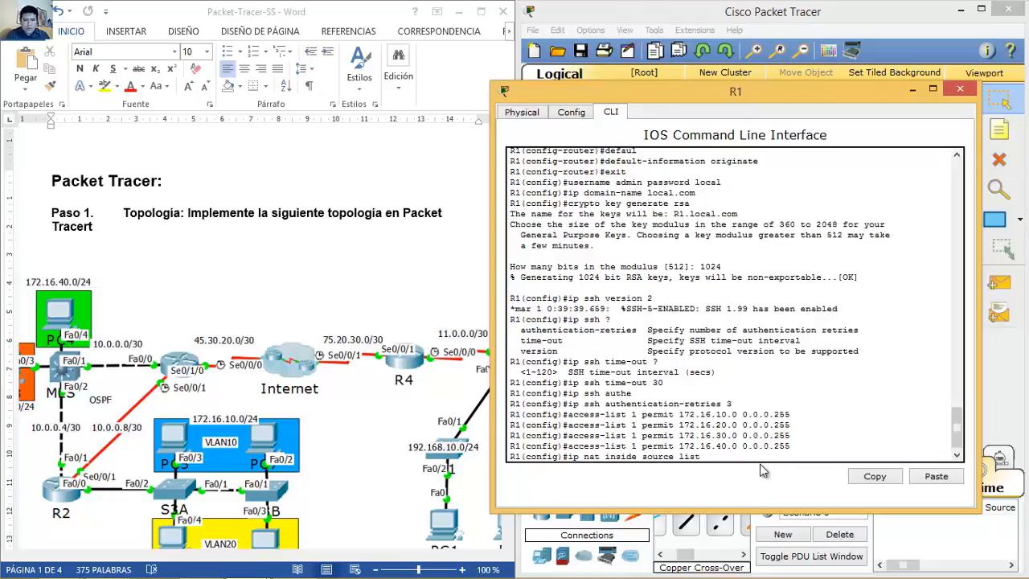
{"action": "type", "text": " 1 interface s0"}
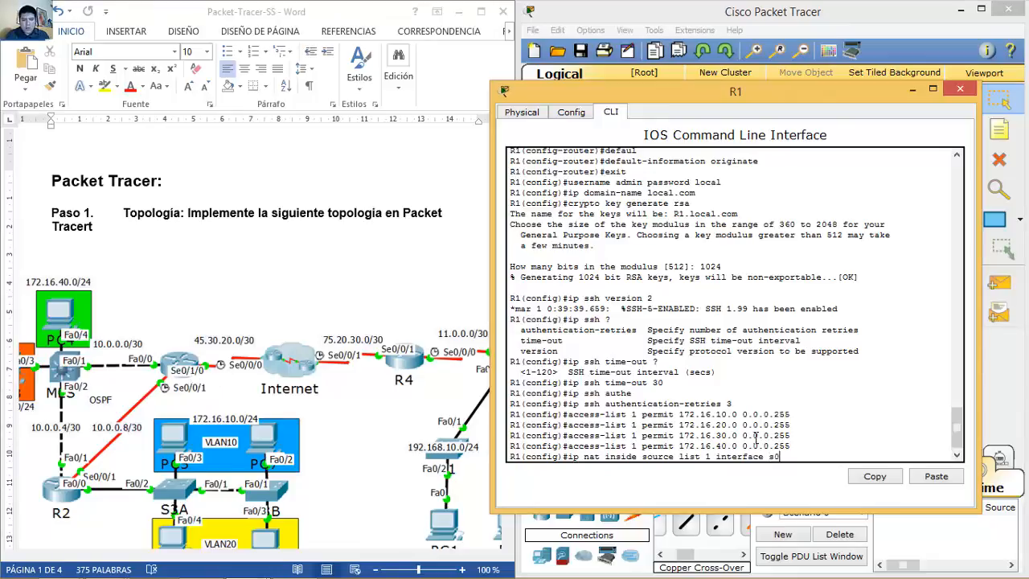
{"action": "type", "text": "ov"}
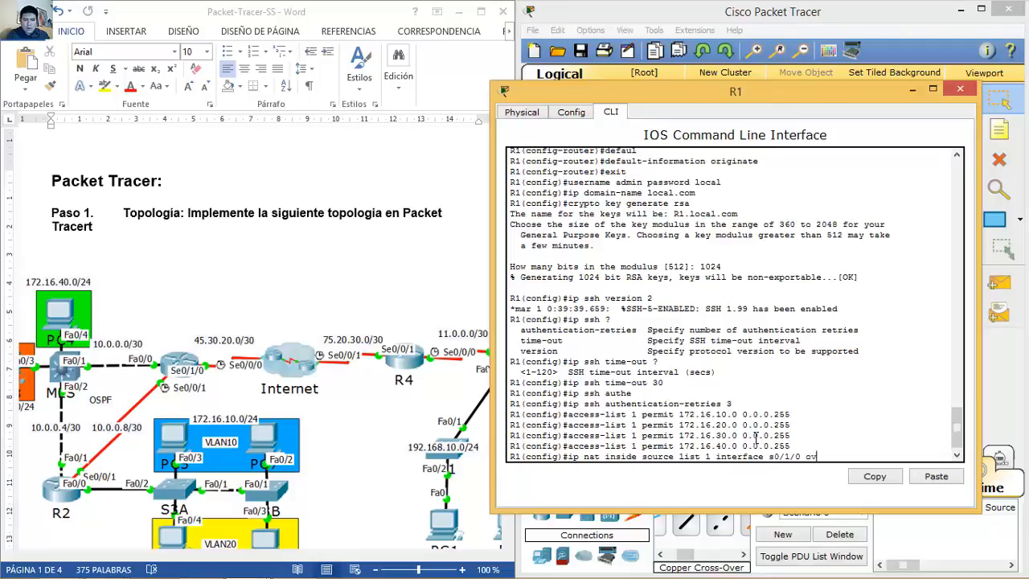
{"action": "type", "text": "erload"}
{"action": "key", "text": "Return"}
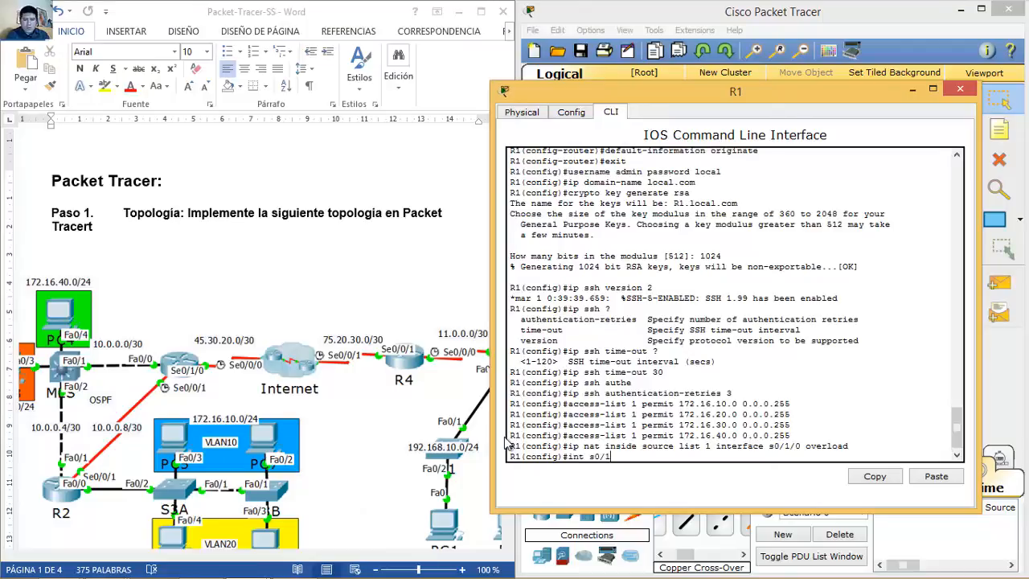
Step: Mark s0/1/0 as R1's NAT outside interface
{"action": "type", "text": "int s0/1/0"}
{"action": "key", "text": "Return"}
{"action": "type", "text": "ip nat "}
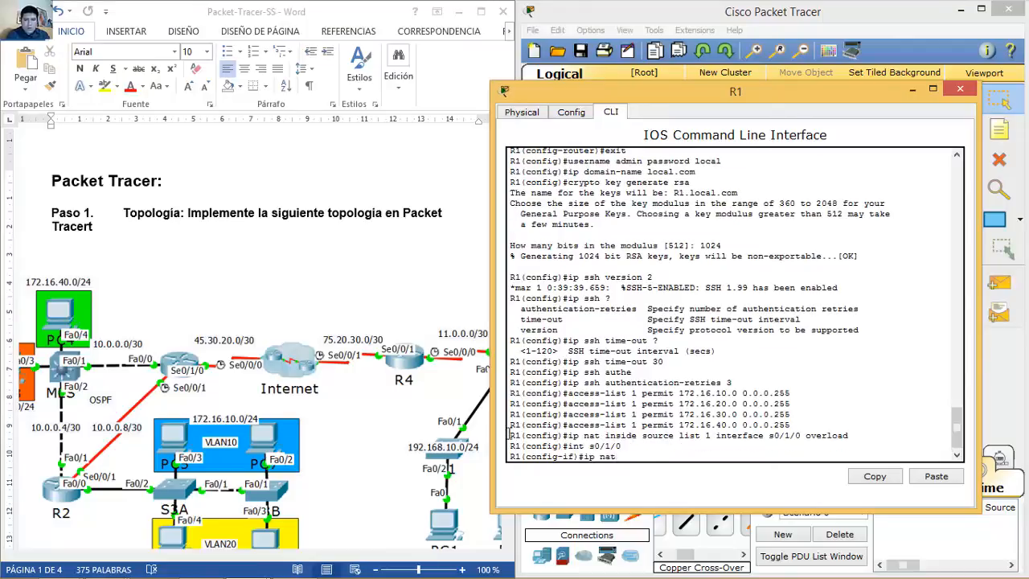
{"action": "type", "text": "outside"}
{"action": "key", "text": "Return"}
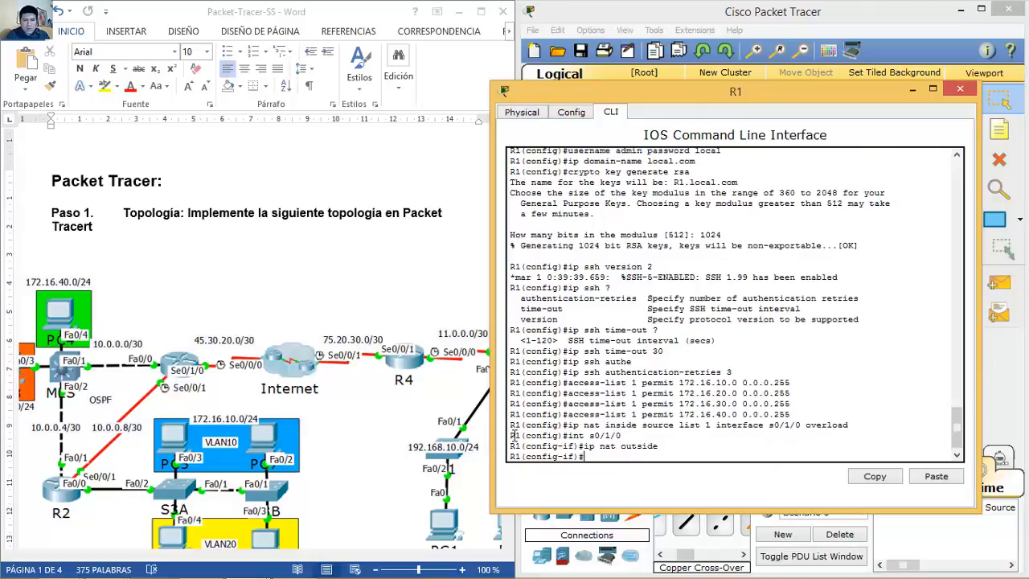
Step: Mark s0/0/1 and fa0/0 as NAT inside interfaces, then close R1's window
{"action": "key", "text": "Up"}
{"action": "key", "text": "Up"}
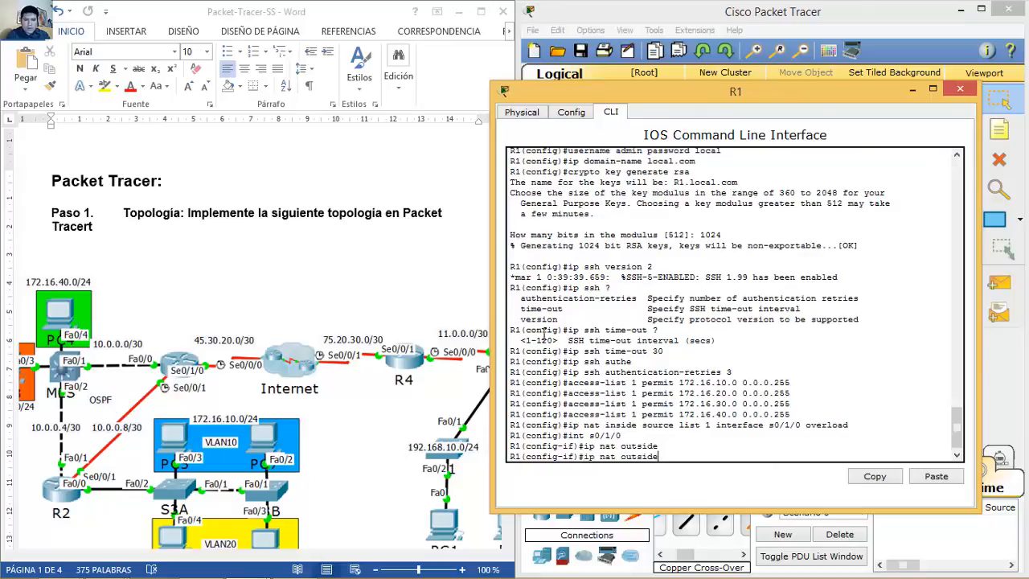
{"action": "key", "text": "BackSpace"}
{"action": "key", "text": "BackSpace"}
{"action": "key", "text": "BackSpace"}
{"action": "type", "text": "0/1"}
{"action": "key", "text": "Return"}
{"action": "key", "text": "Up"}
{"action": "key", "text": "Up"}
{"action": "key", "text": "BackSpace"}
{"action": "key", "text": "BackSpace"}
{"action": "key", "text": "BackSpace"}
{"action": "key", "text": "BackSpace"}
{"action": "key", "text": "BackSpace"}
{"action": "key", "text": "BackSpace"}
{"action": "key", "text": "BackSpace"}
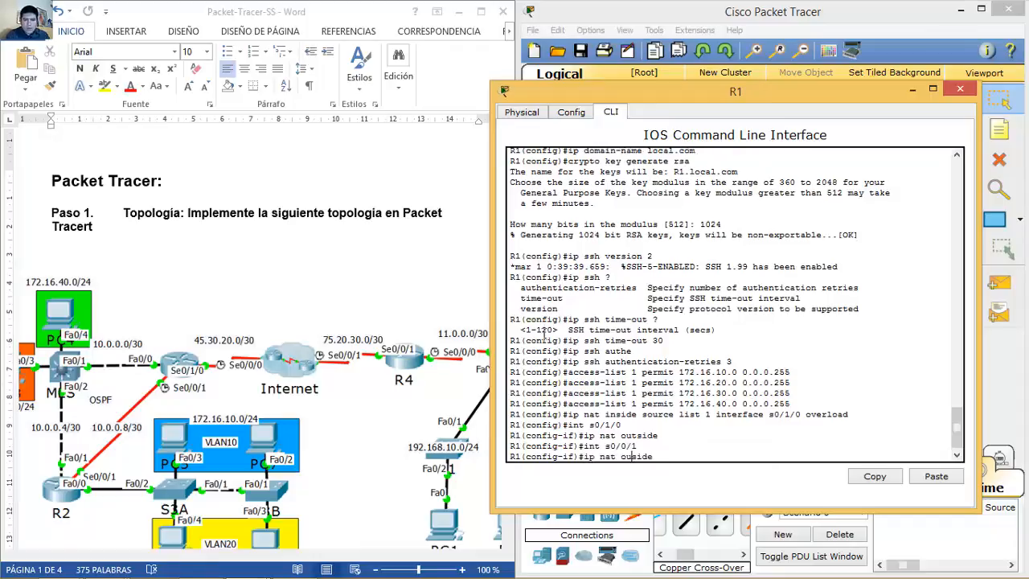
{"action": "type", "text": "inside"}
{"action": "key", "text": "Return"}
{"action": "type", "text": "int fa0"}
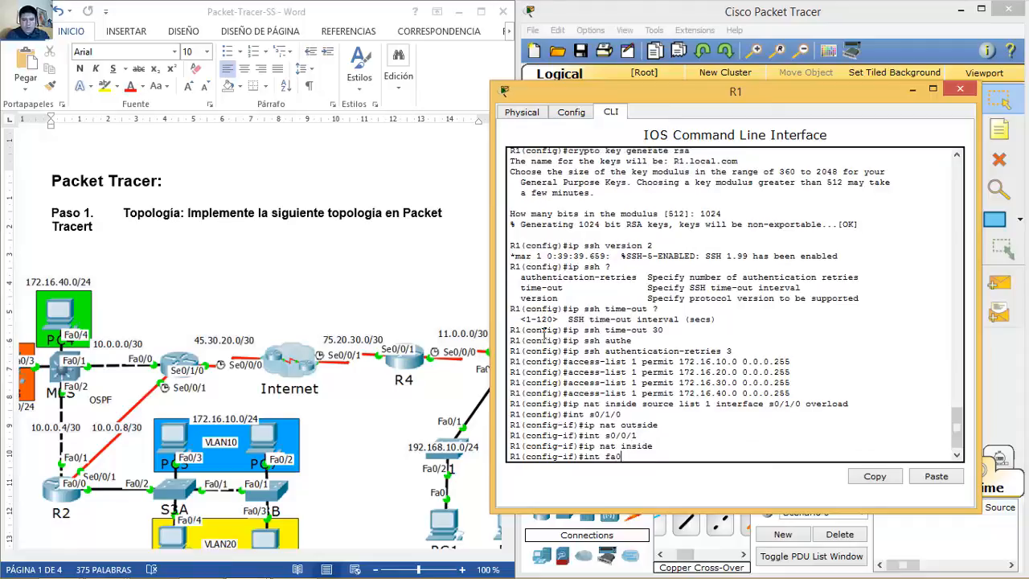
{"action": "type", "text": "/0"}
{"action": "key", "text": "Return"}
{"action": "type", "text": "ip nat inside"}
{"action": "key", "text": "Return"}
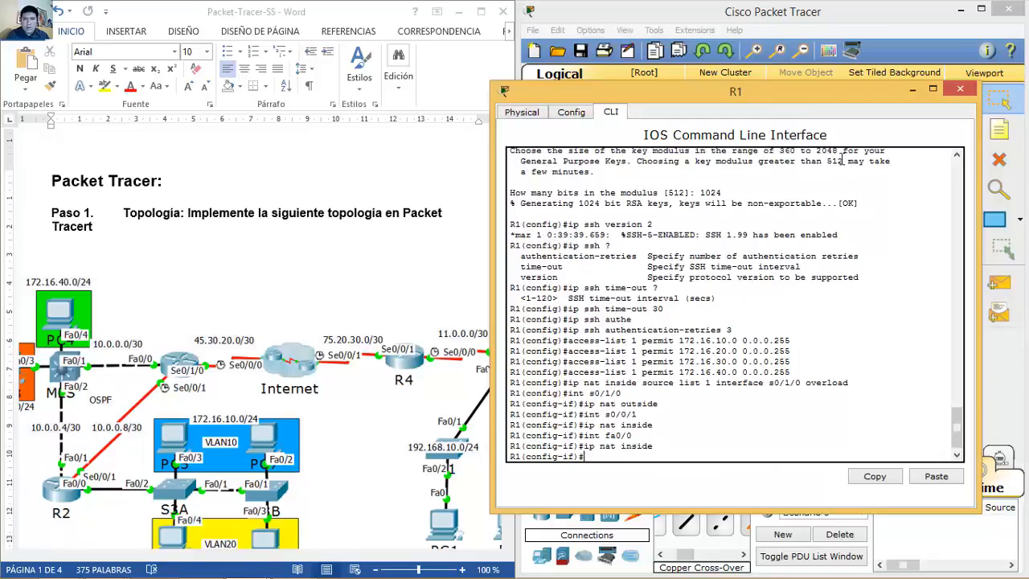
{"action": "left_click", "coordinate": [969, 88]}
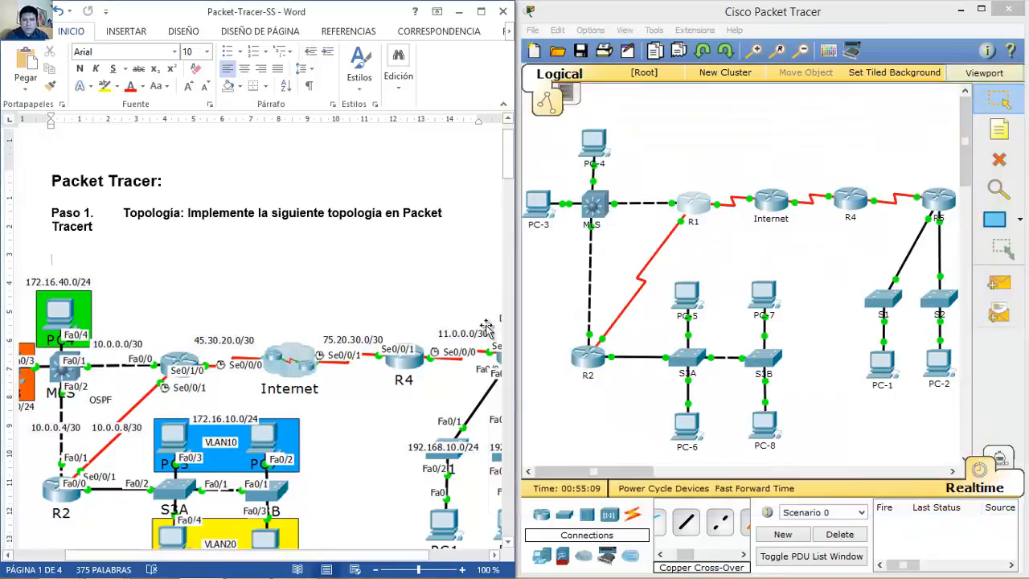
Step: Open R4's CLI and enter global configuration mode
{"action": "left_click_drag", "start_coordinate": [508, 167], "coordinate": [509, 174]}
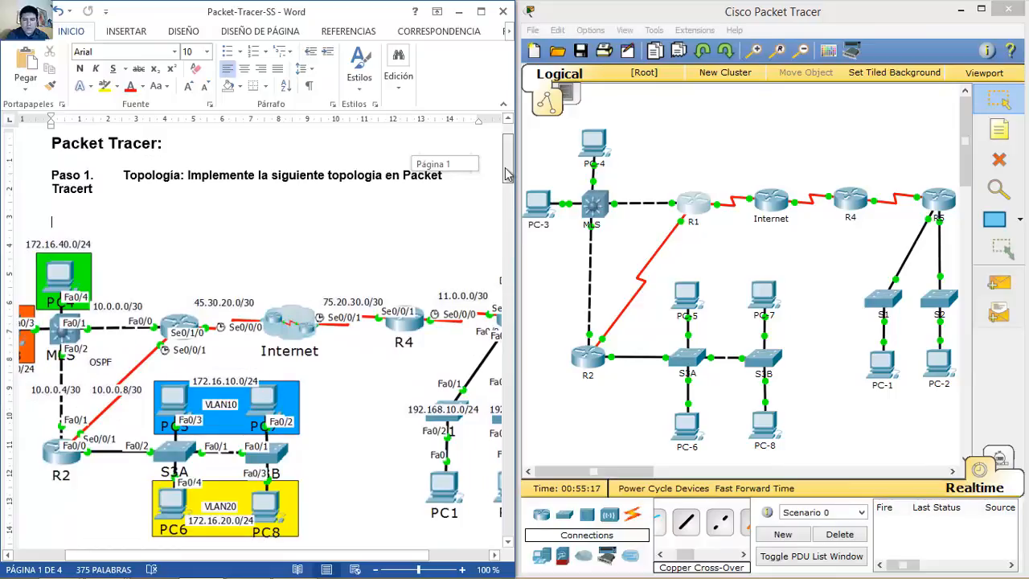
{"action": "mouse_move", "coordinate": [506, 168]}
{"action": "left_mouse_down"}
{"action": "mouse_move", "coordinate": [497, 179]}
{"action": "mouse_move", "coordinate": [498, 165]}
{"action": "left_mouse_up"}
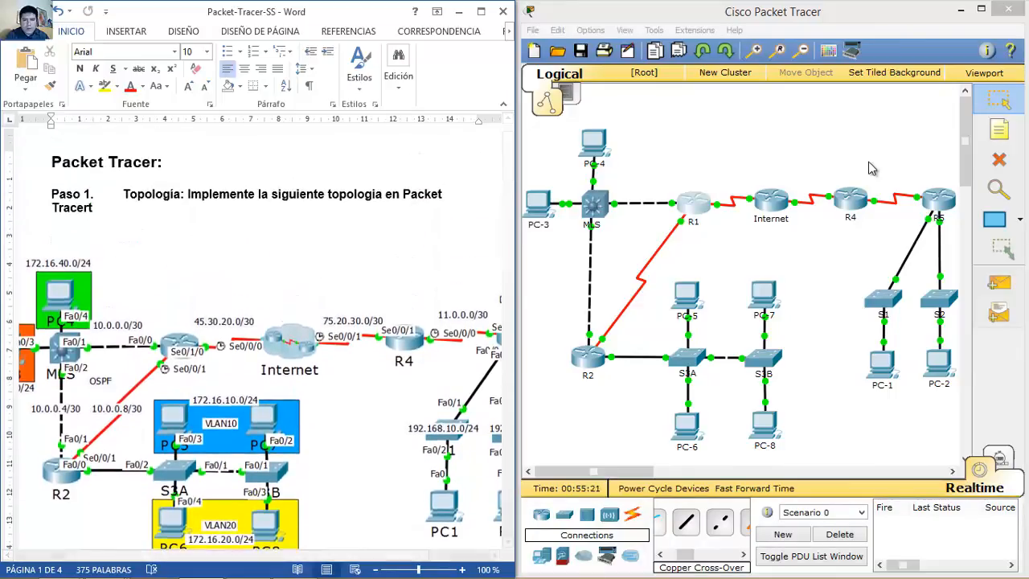
{"action": "left_click", "coordinate": [851, 199]}
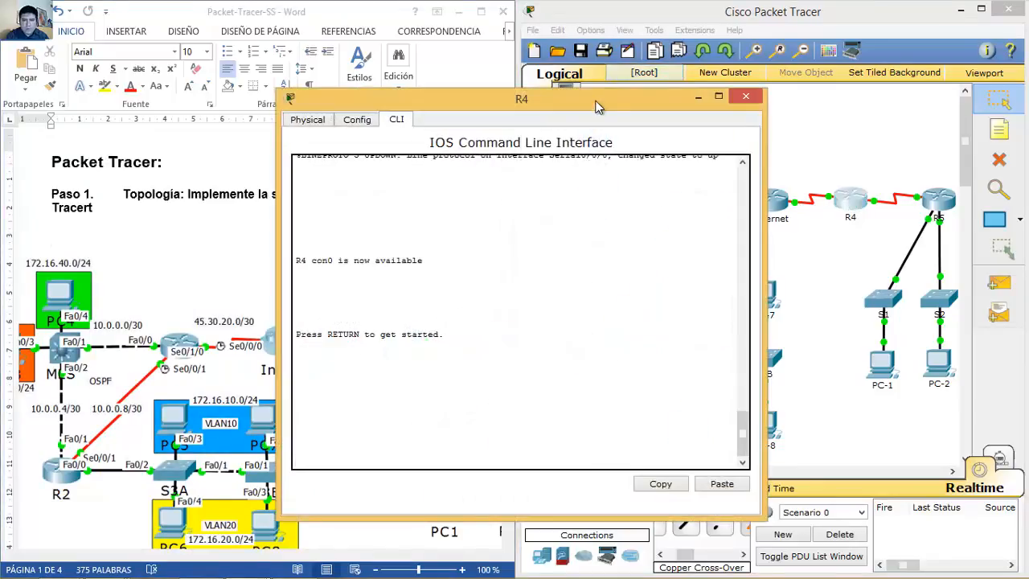
{"action": "left_click_drag", "start_coordinate": [609, 103], "coordinate": [850, 64]}
{"action": "left_click", "coordinate": [782, 238]}
{"action": "key", "text": "Return"}
{"action": "type", "text": "en"}
{"action": "key", "text": "Return"}
{"action": "type", "text": "conf t"}
{"action": "key", "text": "Return"}
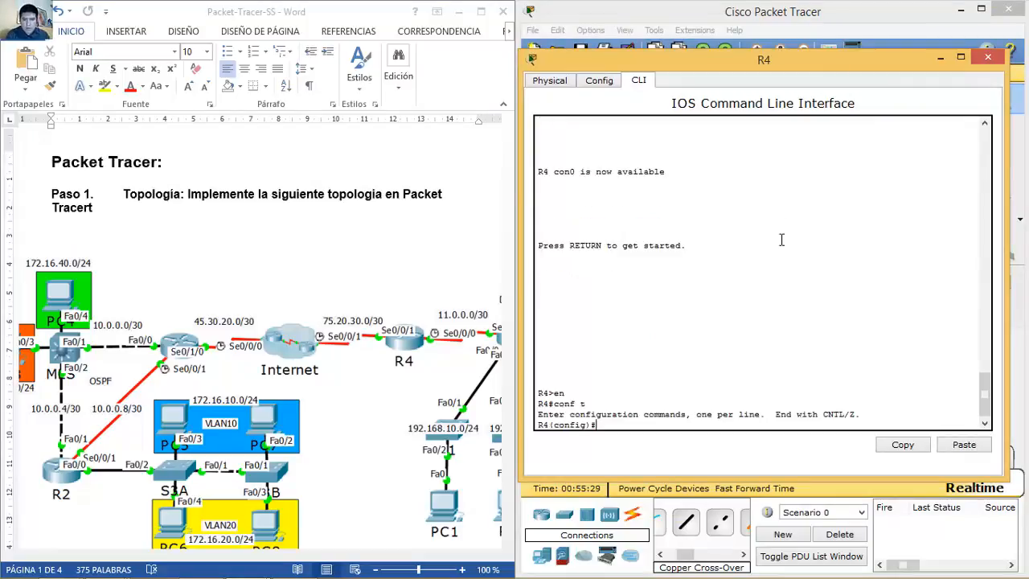
Step: Permit 192.168.10.0 and 192.168.20.0 in access-list 1 and add 'ip nat inside source list 1 interface s0/0/1'
{"action": "type", "text": "access"}
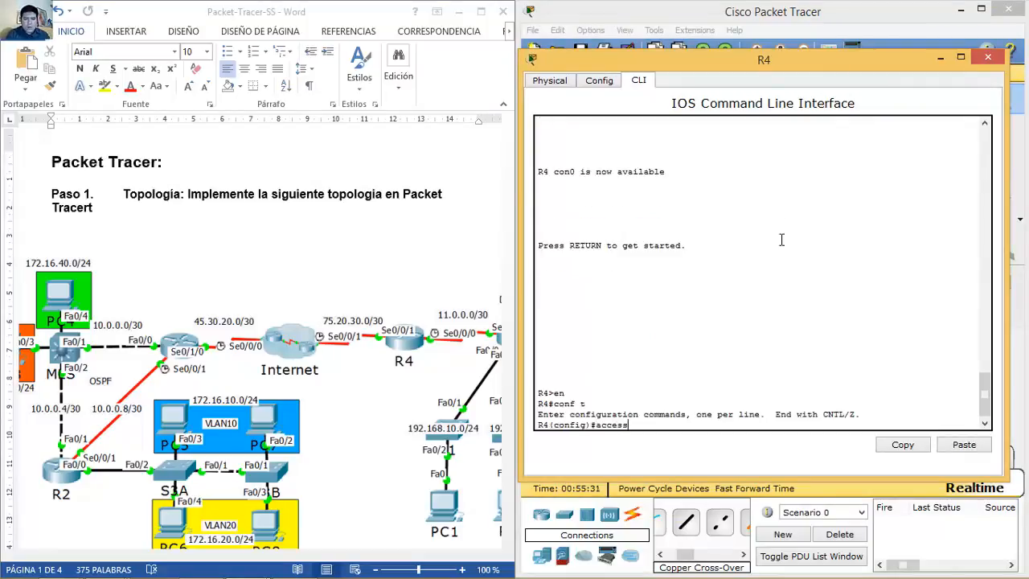
{"action": "type", "text": "-list 1 permit 192.168.10.0 0.0.0.255"}
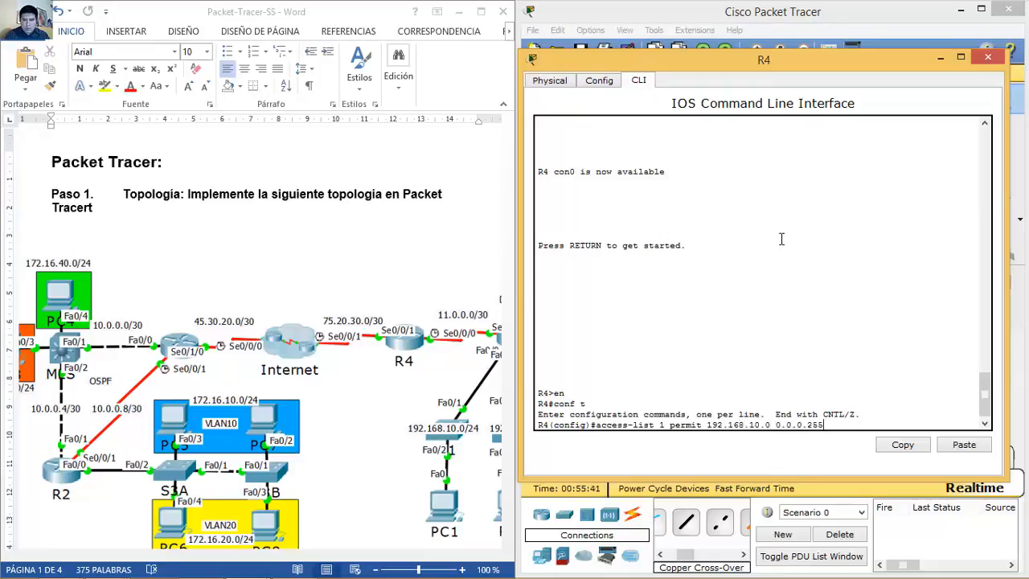
{"action": "key", "text": "Return"}
{"action": "key", "text": "Up"}
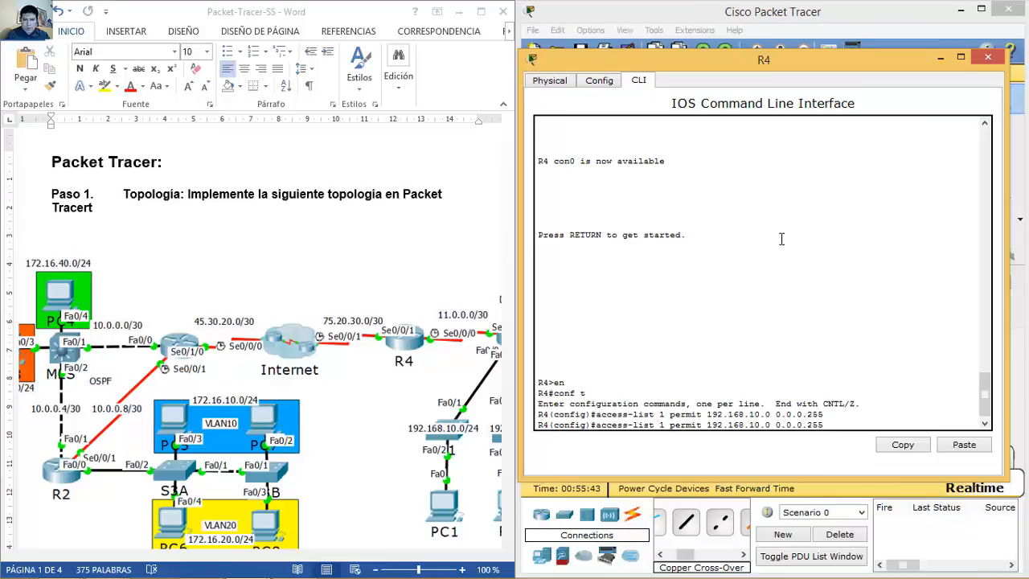
{"action": "key", "text": "Return"}
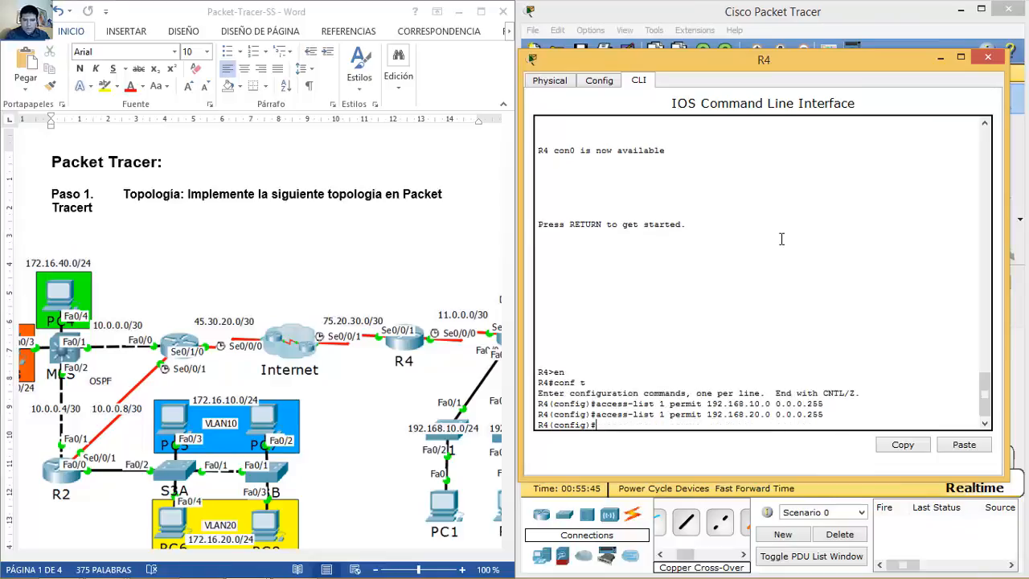
{"action": "type", "text": "ip nat inside source list 1 interface"}
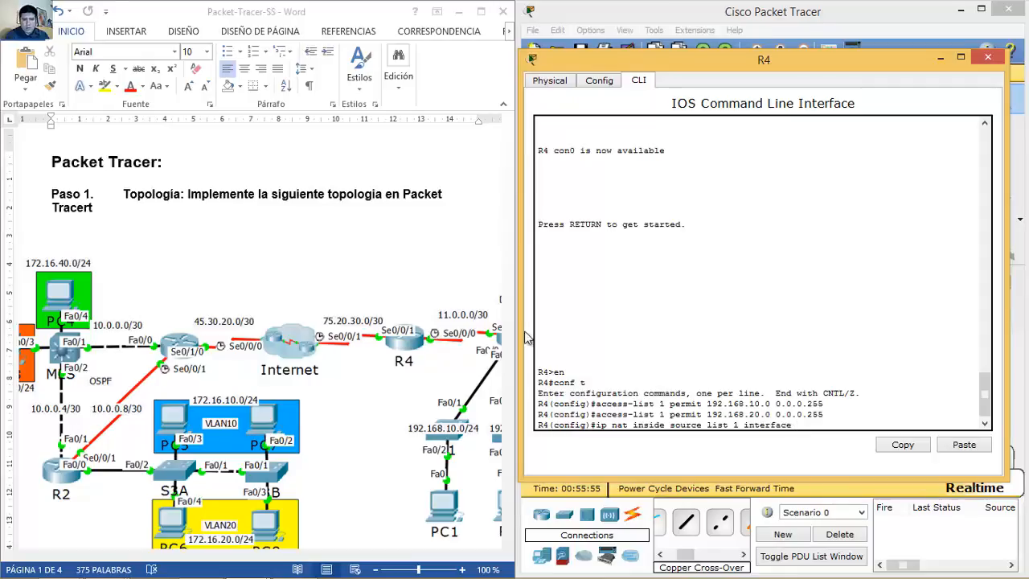
{"action": "type", "text": " s0/0/1"}
{"action": "key", "text": "Return"}
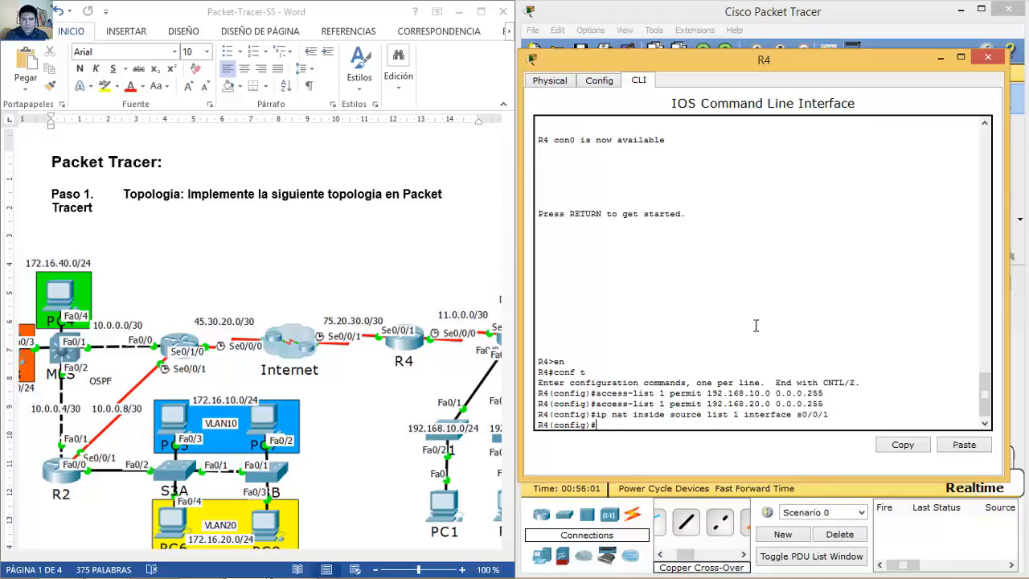
Step: Mark s0/0/1 as NAT outside and s0/0/0 as NAT inside, then close R4's window
{"action": "type", "text": "int s0/0/"}
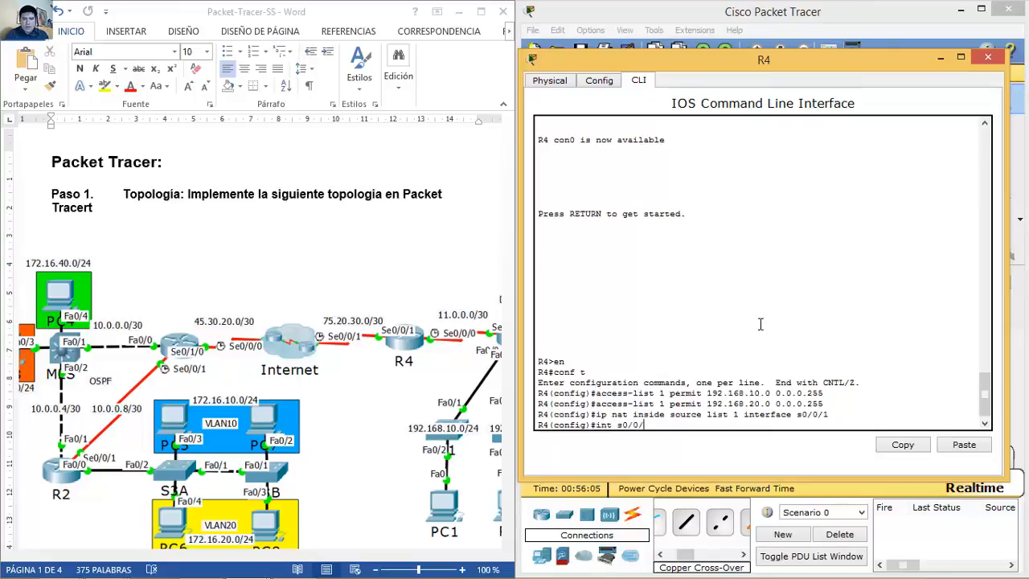
{"action": "type", "text": "1"}
{"action": "key", "text": "Return"}
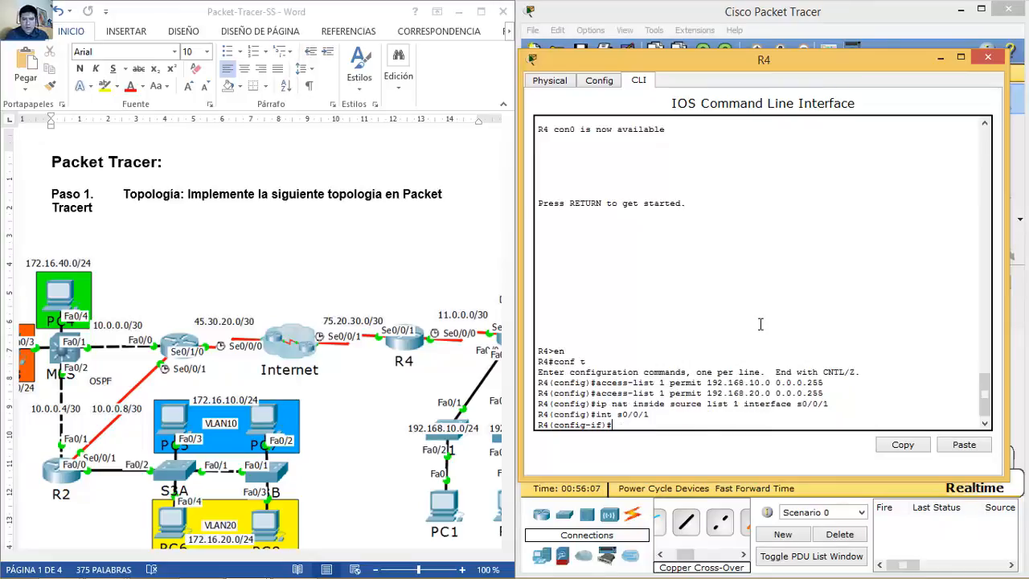
{"action": "type", "text": "ip nat"}
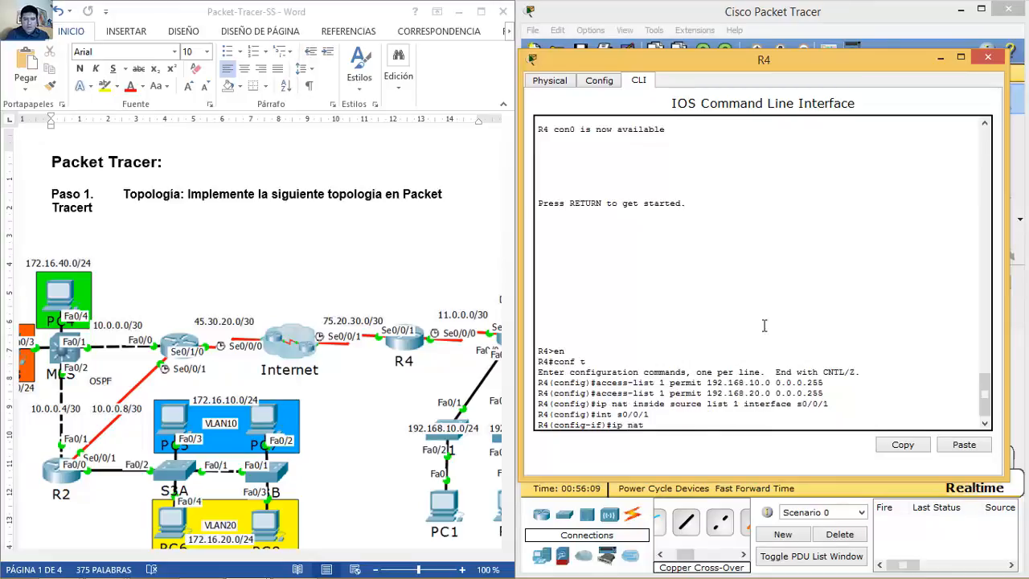
{"action": "type", "text": " inoutsi"}
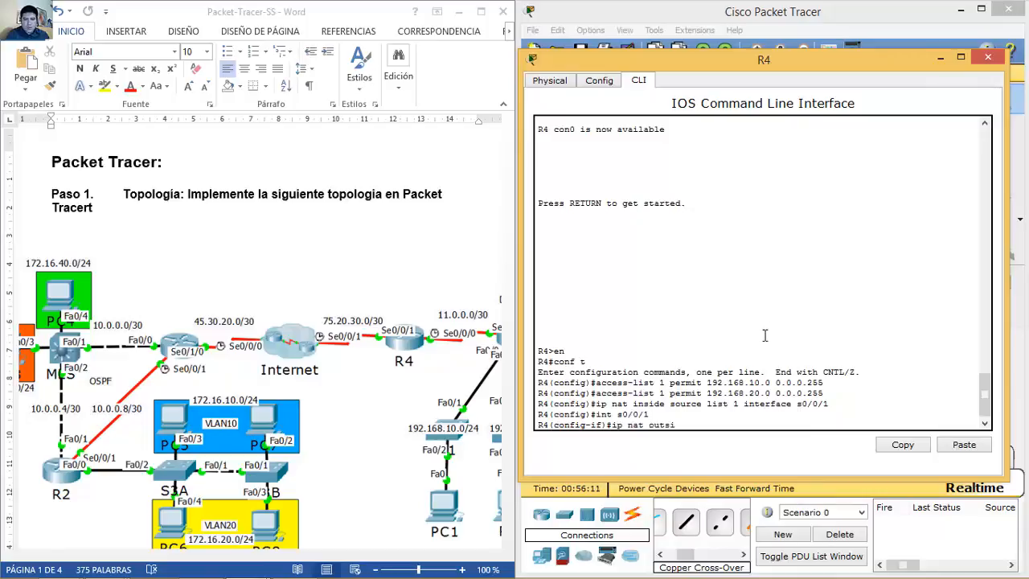
{"action": "type", "text": "de"}
{"action": "key", "text": "Return"}
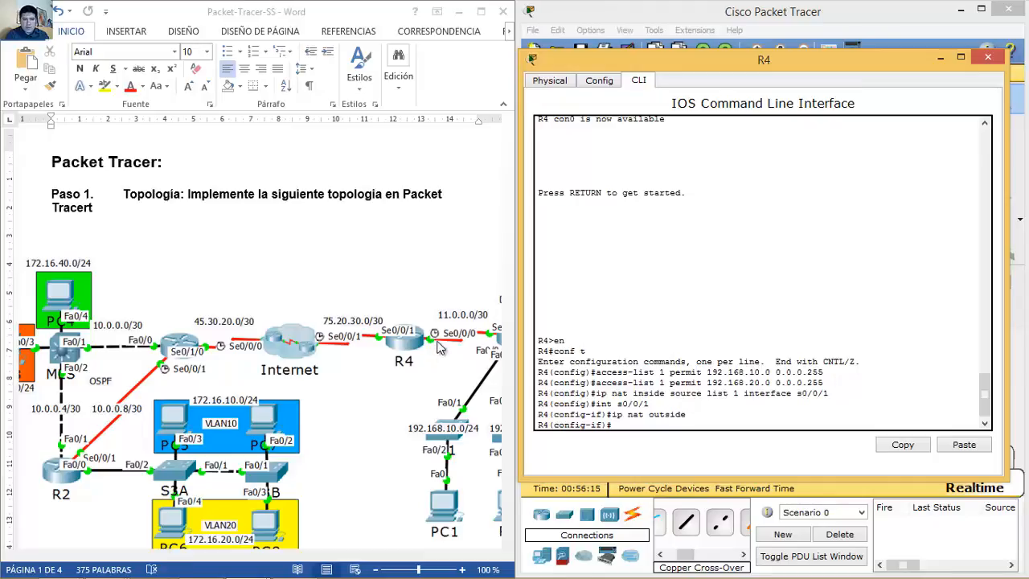
{"action": "type", "text": "int s0/0/1"}
{"action": "key", "text": "Return"}
{"action": "type", "text": "ip nat outside"}
{"action": "key", "text": "BackSpace"}
{"action": "key", "text": "BackSpace"}
{"action": "key", "text": "BackSpace"}
{"action": "key", "text": "BackSpace"}
{"action": "key", "text": "BackSpace"}
{"action": "key", "text": "BackSpace"}
{"action": "key", "text": "BackSpace"}
{"action": "type", "text": "inside"}
{"action": "key", "text": "Return"}
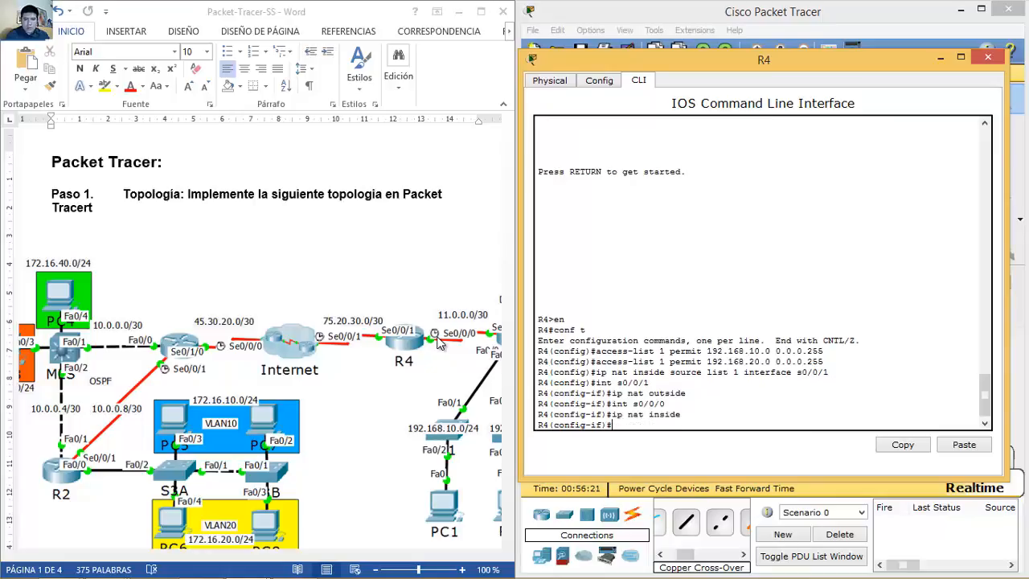
{"action": "left_click", "coordinate": [989, 63]}
Step: Highlight Paso 11's static routing instruction for R4 and R5, then scroll the diagram to its right side
{"action": "left_click", "coordinate": [368, 394]}
{"action": "scroll", "coordinate": [369, 393], "scroll_direction": "down", "scroll_amount": 8}
{"action": "scroll", "coordinate": [369, 394], "scroll_direction": "down", "scroll_amount": 20}
{"action": "scroll", "coordinate": [368, 394], "scroll_direction": "up", "scroll_amount": 5}
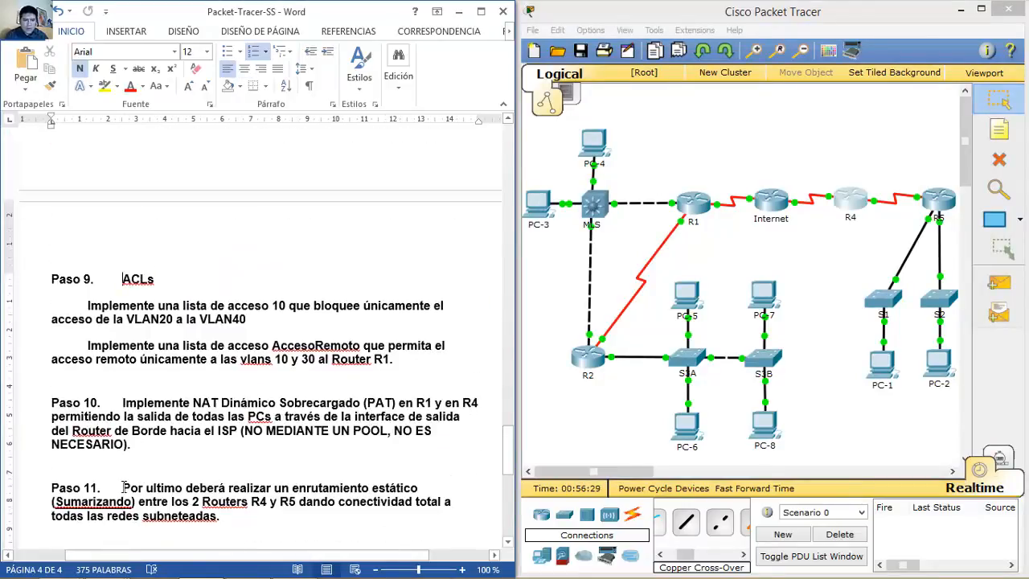
{"action": "left_click_drag", "start_coordinate": [122, 487], "coordinate": [225, 519]}
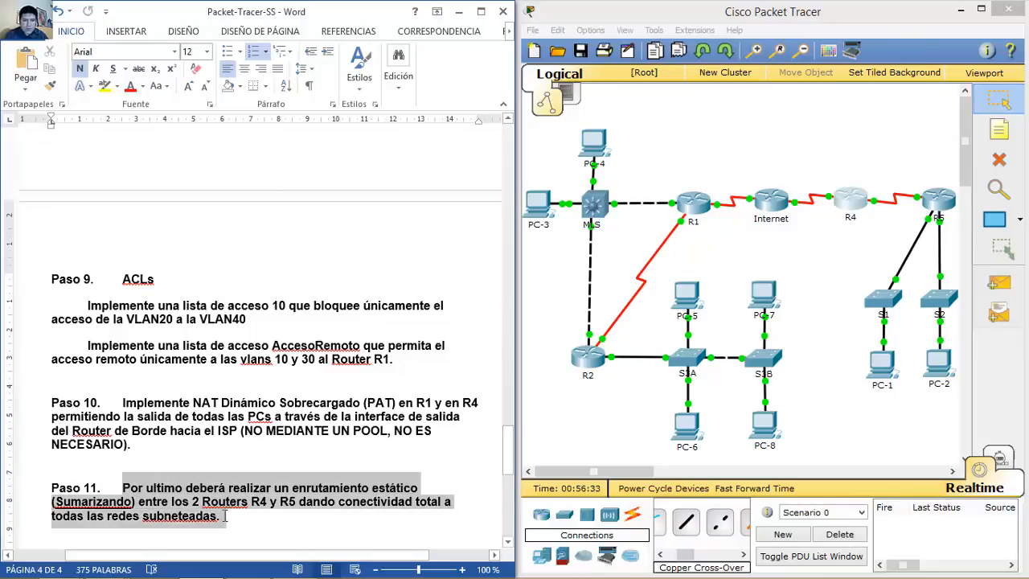
{"action": "left_click_drag", "start_coordinate": [123, 488], "coordinate": [247, 499]}
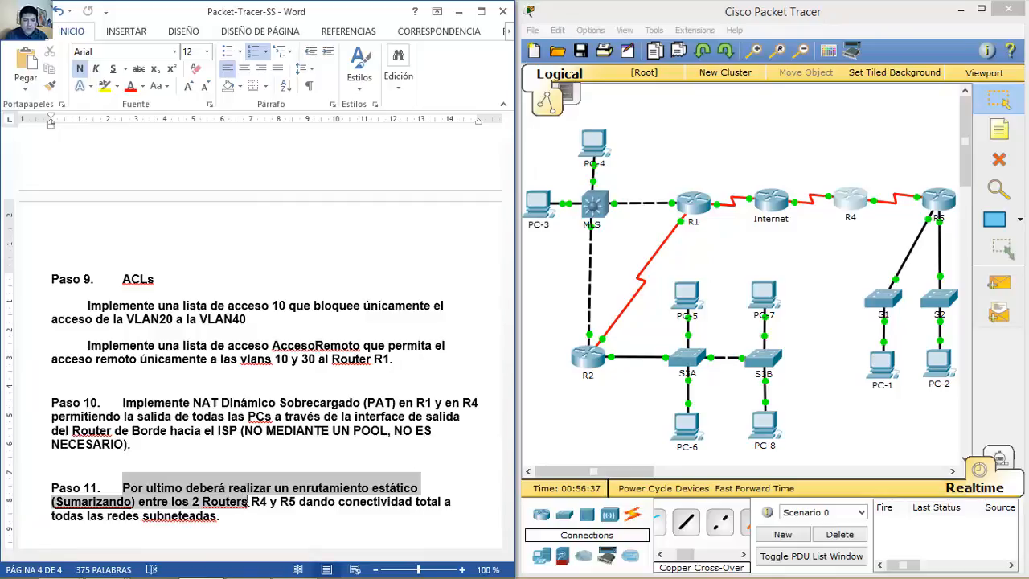
{"action": "mouse_move", "coordinate": [246, 500]}
{"action": "left_mouse_down"}
{"action": "mouse_move", "coordinate": [296, 500]}
{"action": "mouse_move", "coordinate": [255, 514]}
{"action": "left_mouse_up"}
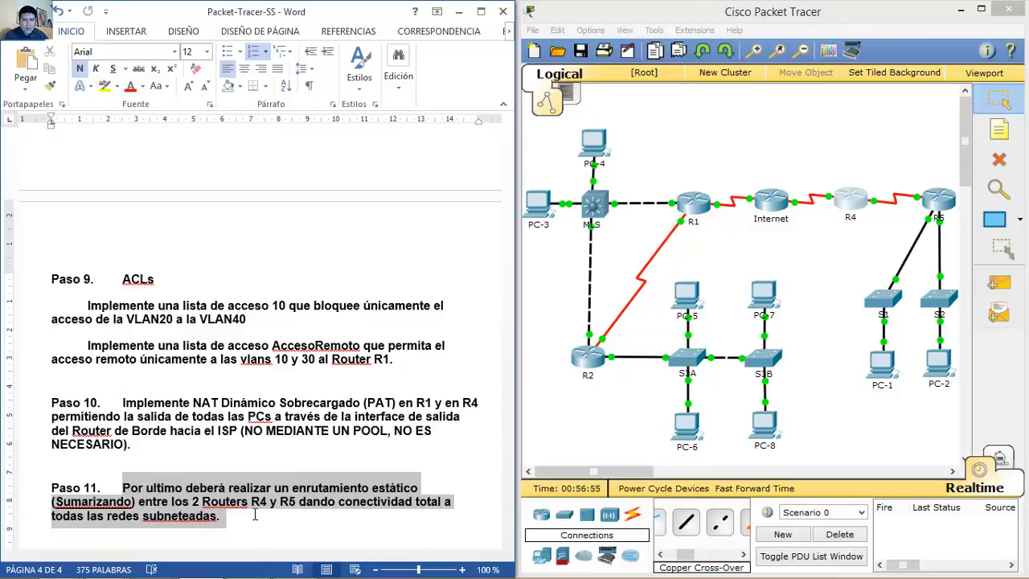
{"action": "left_click_drag", "start_coordinate": [505, 470], "coordinate": [443, 273]}
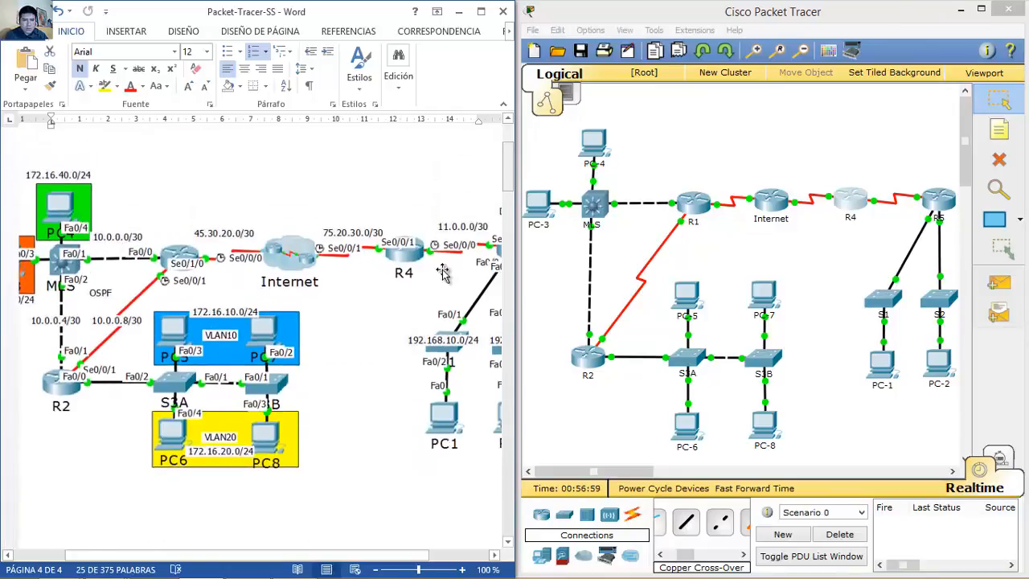
{"action": "left_click_drag", "start_coordinate": [260, 555], "coordinate": [331, 556]}
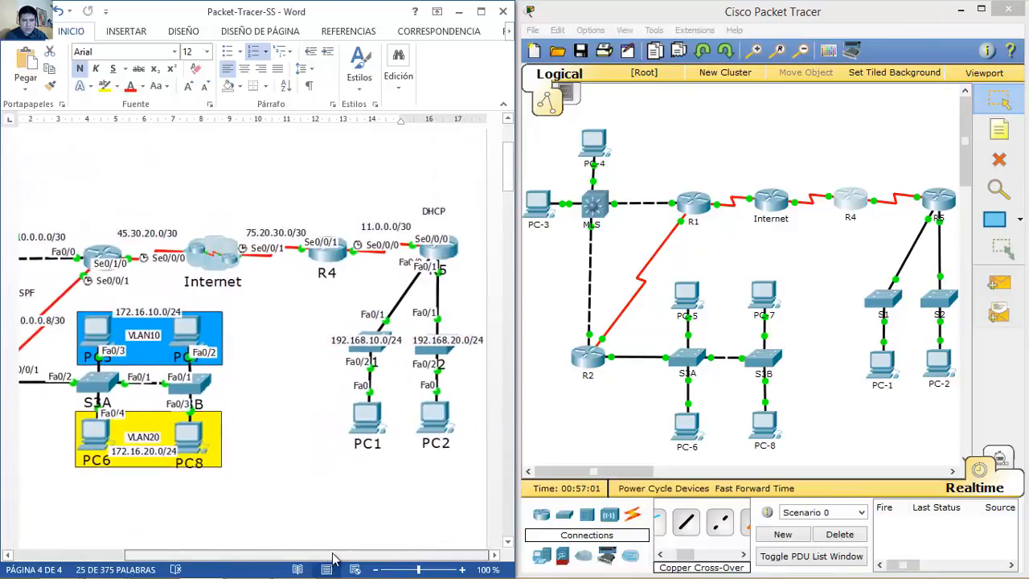
Step: Add R4's static route 192.168.0.0 255.255.224.0 via s0/0/0 and close its window
{"action": "left_click", "coordinate": [851, 200]}
{"action": "left_click_drag", "start_coordinate": [623, 117], "coordinate": [860, 55]}
{"action": "type", "text": "exi"}
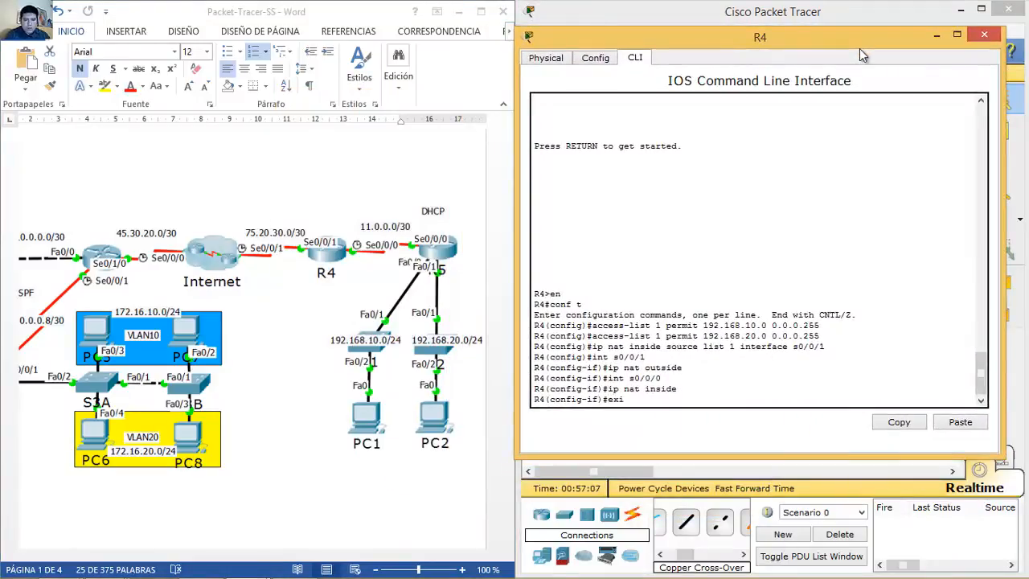
{"action": "type", "text": "t"}
{"action": "key", "text": "Return"}
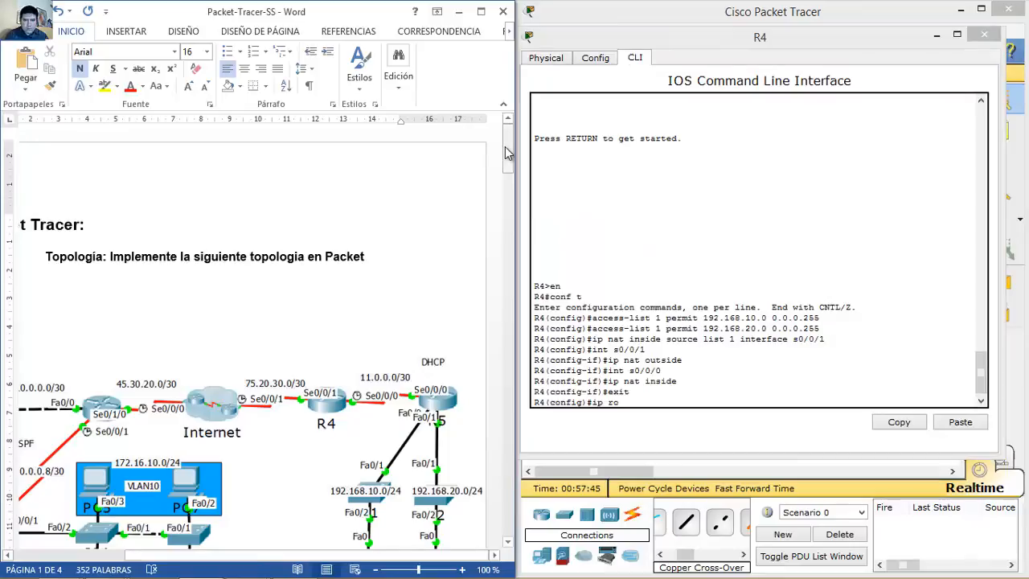
{"action": "left_click_drag", "start_coordinate": [508, 151], "coordinate": [508, 174]}
{"action": "left_click", "coordinate": [667, 410]}
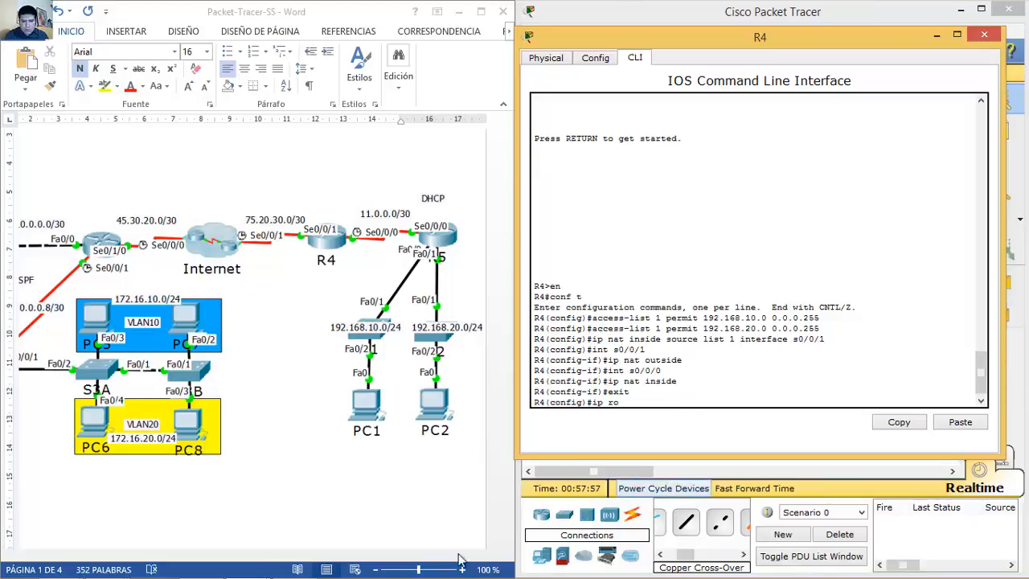
{"action": "left_click_drag", "start_coordinate": [855, 42], "coordinate": [860, 77]}
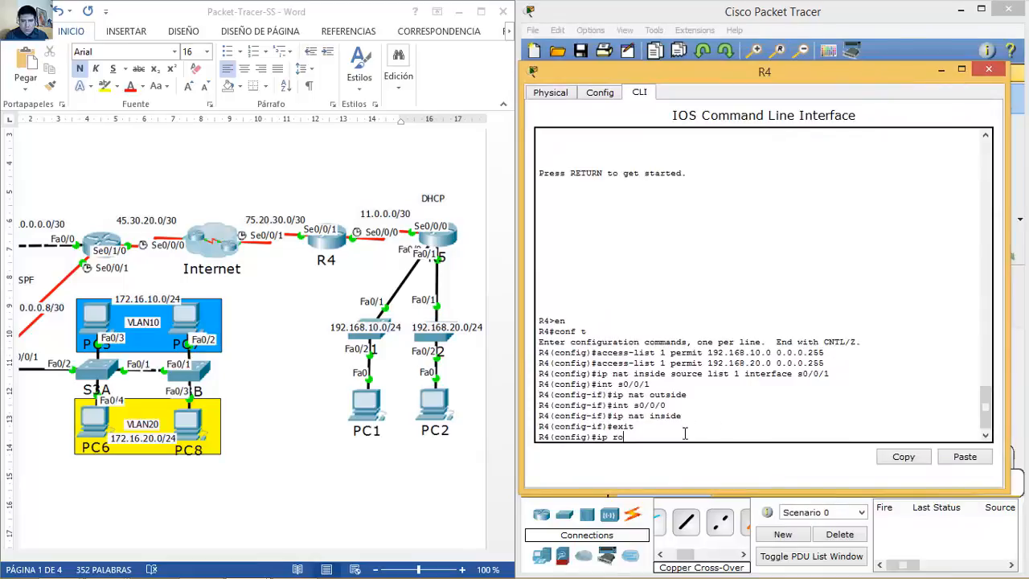
{"action": "type", "text": "ute"}
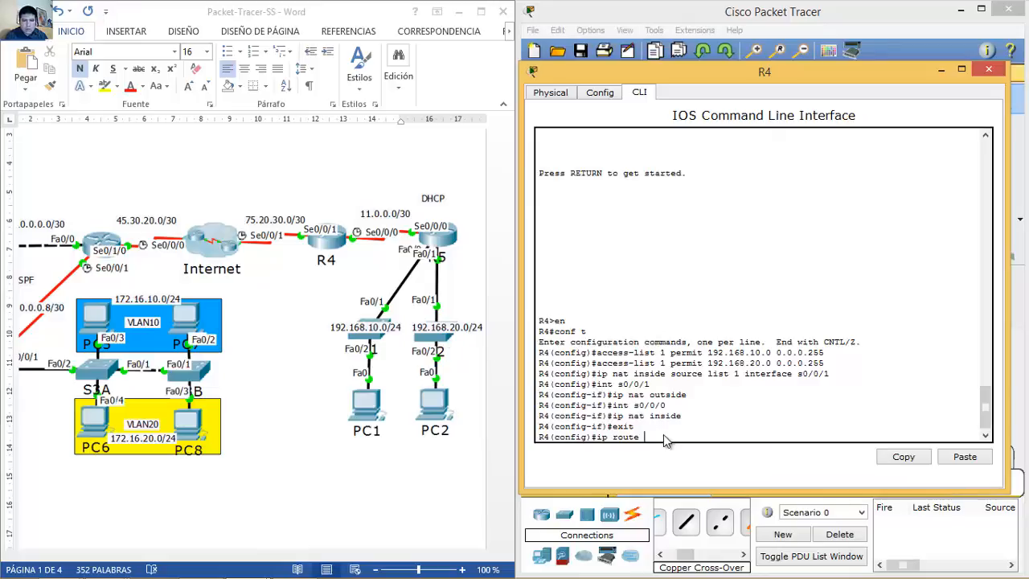
{"action": "type", "text": "192.168."}
{"action": "type", "text": "0.0 255.255.224.0"}
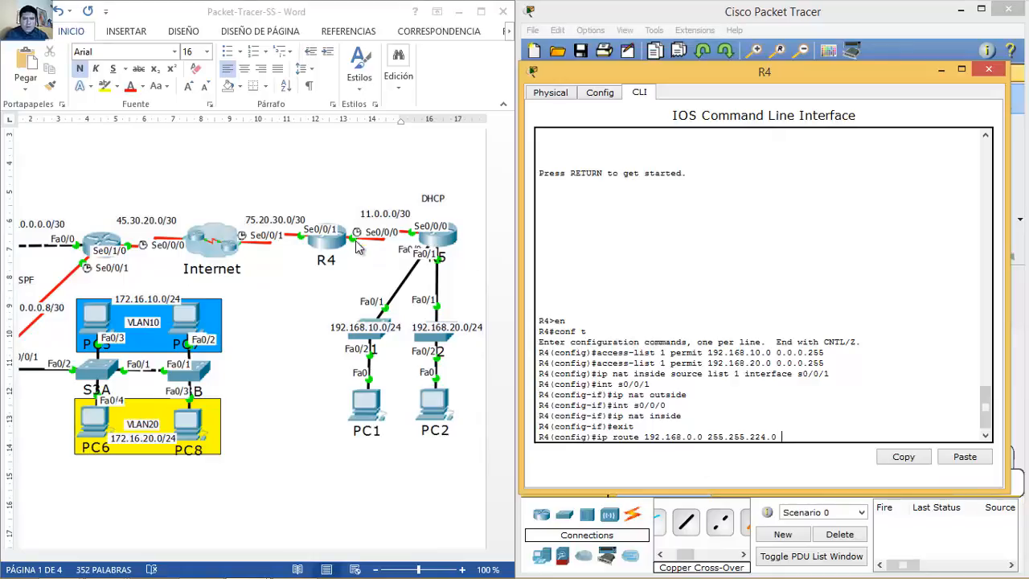
{"action": "type", "text": "s0/0/0"}
{"action": "key", "text": "Return"}
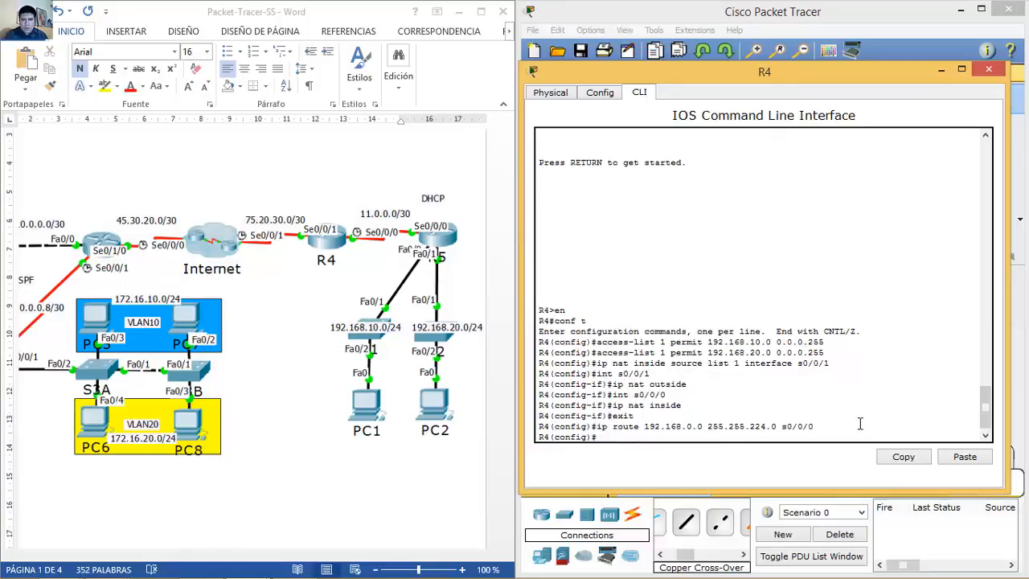
{"action": "left_click", "coordinate": [989, 72]}
Step: On R5, add 'ip route 0.0.0.0 0.0.0.0 s0/0/0' in global config, then close its window
{"action": "left_click", "coordinate": [940, 202]}
{"action": "left_click_drag", "start_coordinate": [605, 102], "coordinate": [842, 64]}
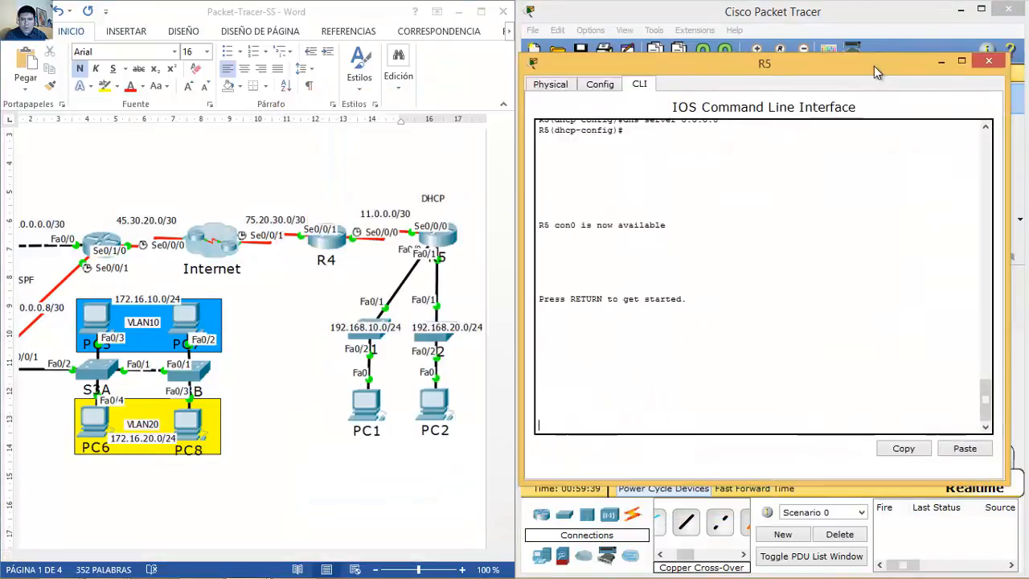
{"action": "left_click", "coordinate": [839, 235]}
{"action": "key", "text": "Return"}
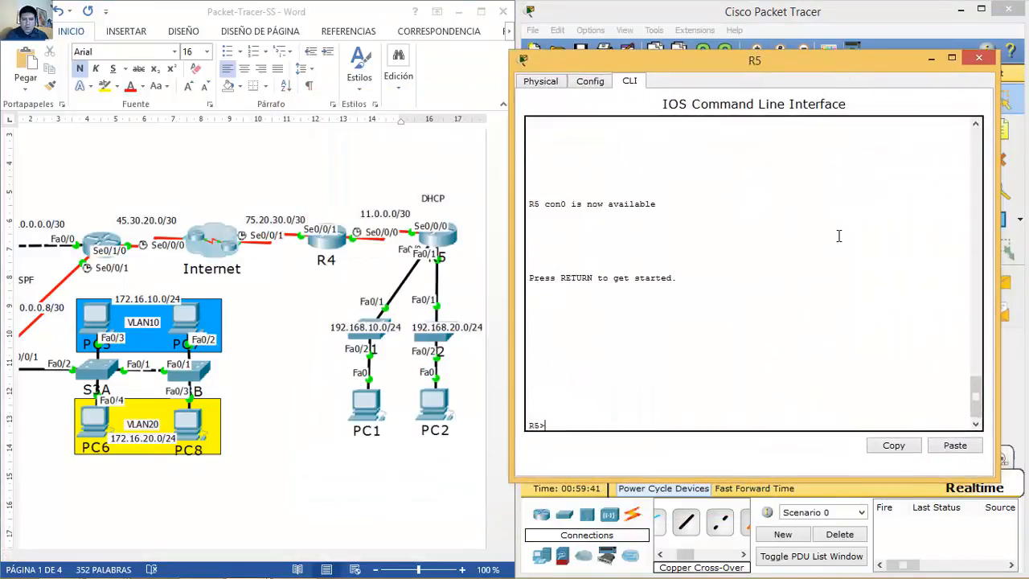
{"action": "type", "text": "en"}
{"action": "key", "text": "Return"}
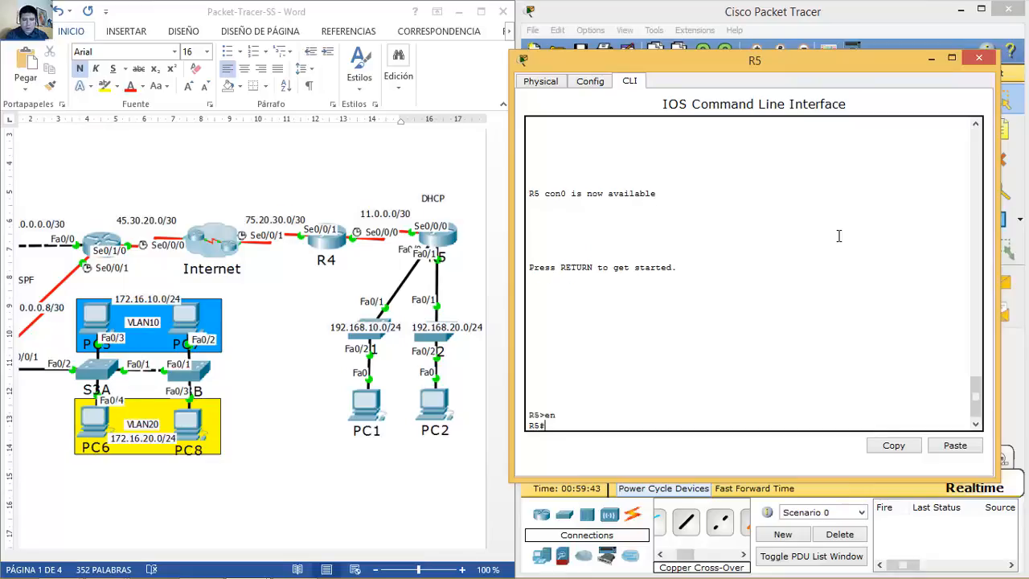
{"action": "type", "text": "conf t"}
{"action": "key", "text": "Return"}
{"action": "type", "text": "ip route 0.0.0.0 0.0.0.0"}
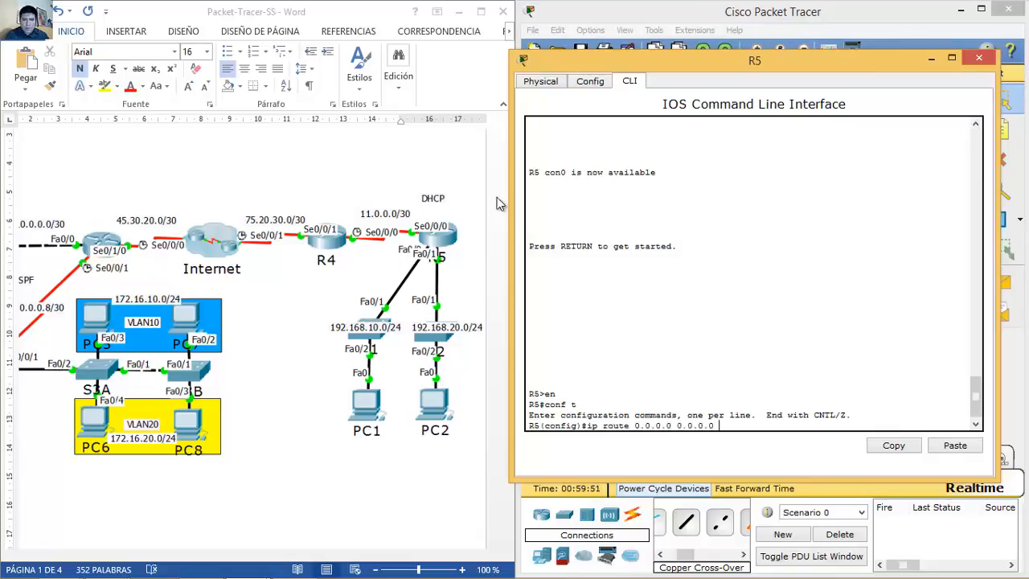
{"action": "type", "text": " s0/0/0"}
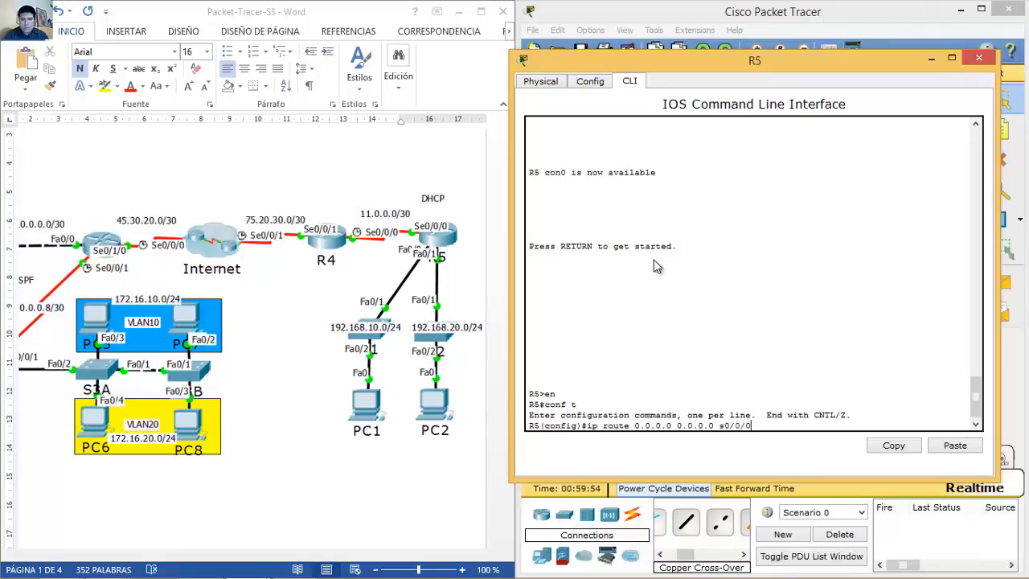
{"action": "key", "text": "Return"}
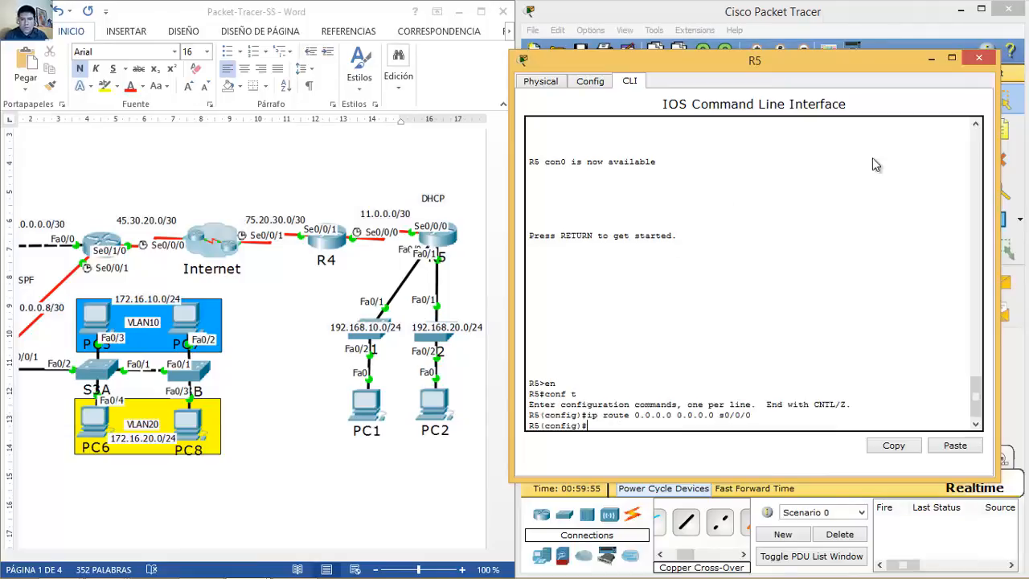
{"action": "left_click", "coordinate": [979, 61]}
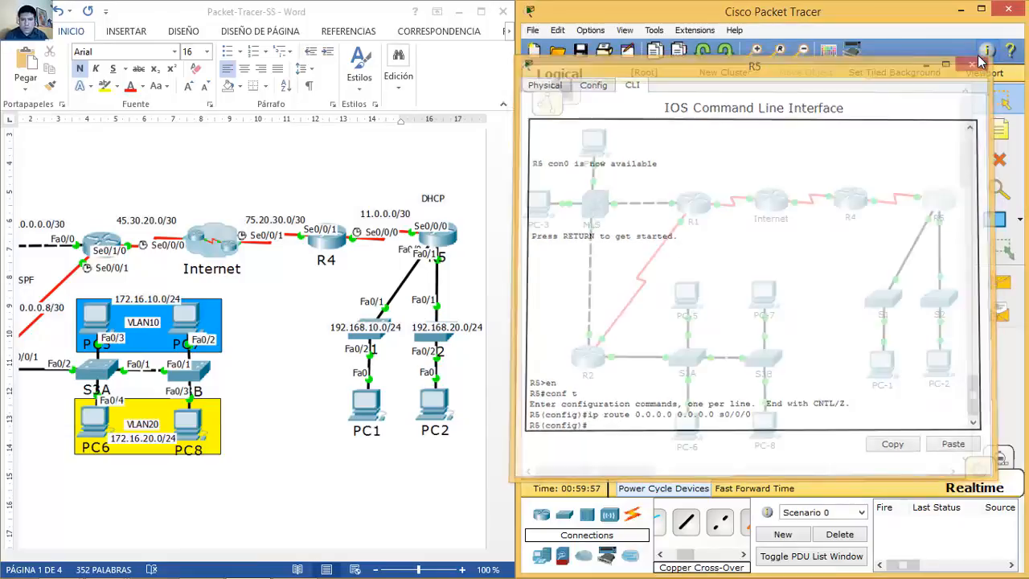
Step: Scroll the Word diagram left, then restore Packet Tracer and the Word document side by side
{"action": "left_click", "coordinate": [372, 556]}
{"action": "left_click_drag", "start_coordinate": [364, 557], "coordinate": [338, 558]}
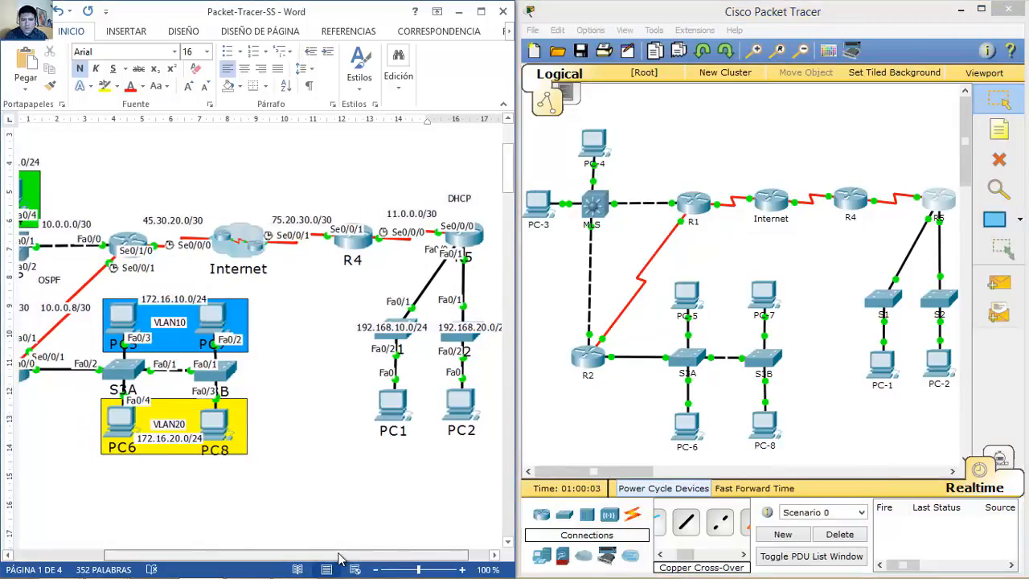
{"action": "left_click_drag", "start_coordinate": [338, 559], "coordinate": [295, 556]}
{"action": "key", "text": "super+d"}
{"action": "mouse_move", "coordinate": [66, 571]}
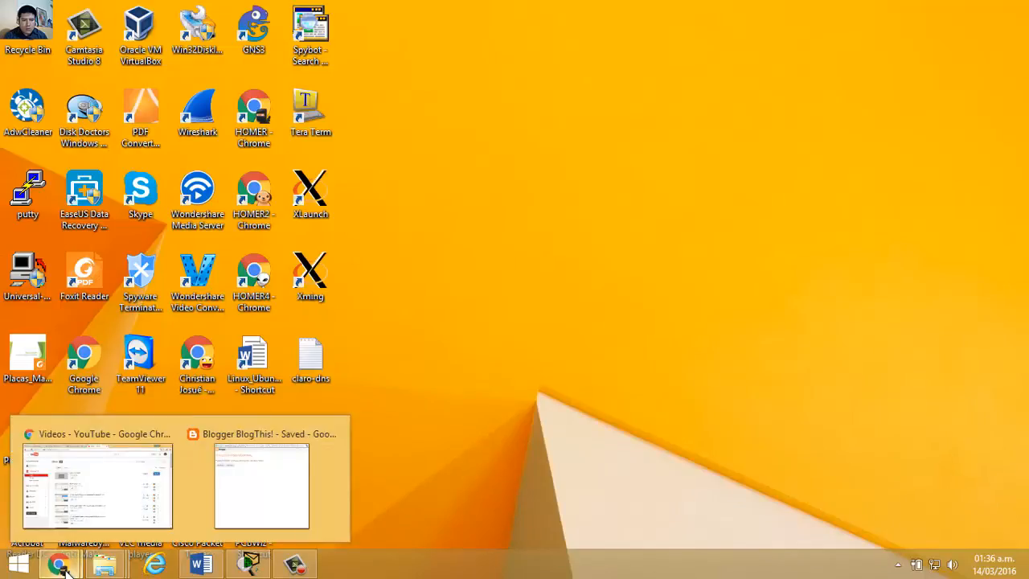
{"action": "left_click", "coordinate": [249, 566]}
{"action": "left_click", "coordinate": [201, 565]}
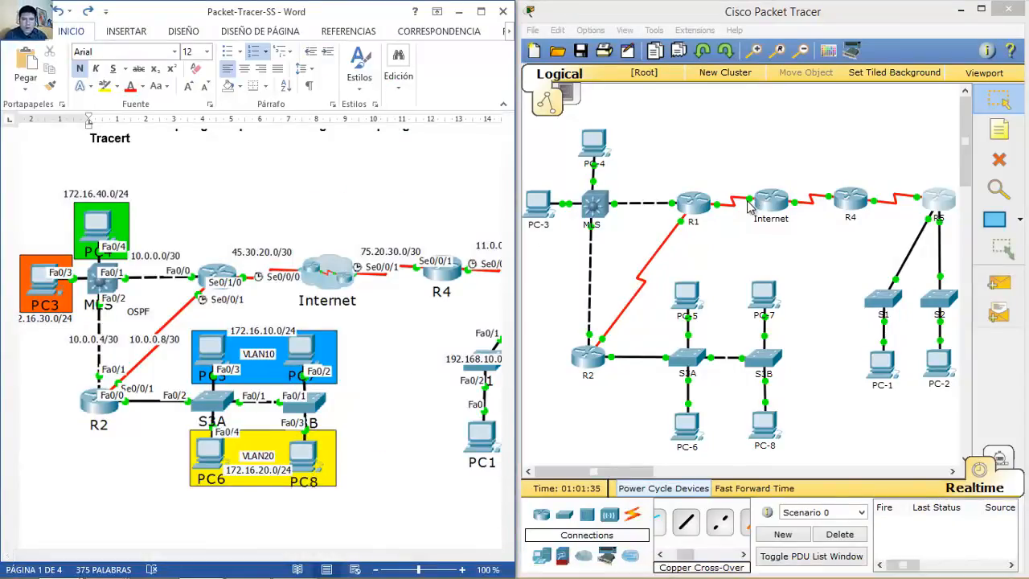
Step: Ping 45.30.20.1 from PC-6's command prompt
{"action": "left_click", "coordinate": [692, 432]}
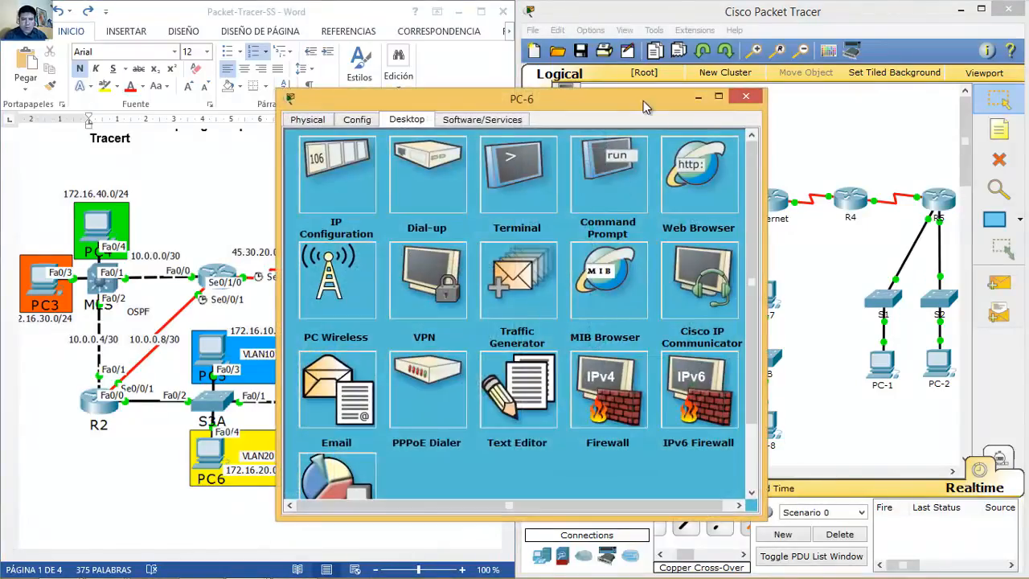
{"action": "left_click_drag", "start_coordinate": [643, 113], "coordinate": [731, 121]}
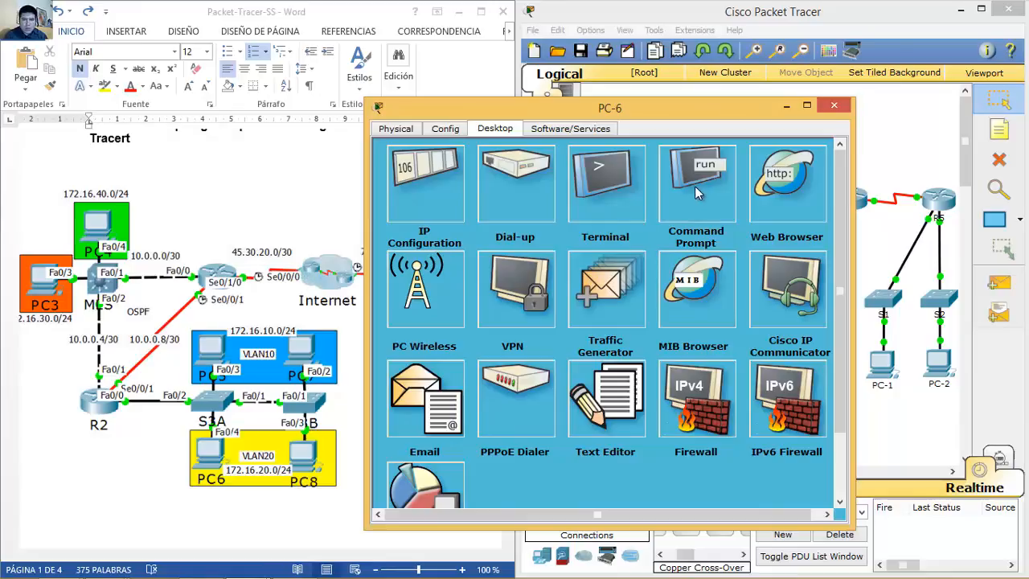
{"action": "left_click_drag", "start_coordinate": [756, 100], "coordinate": [855, 89]}
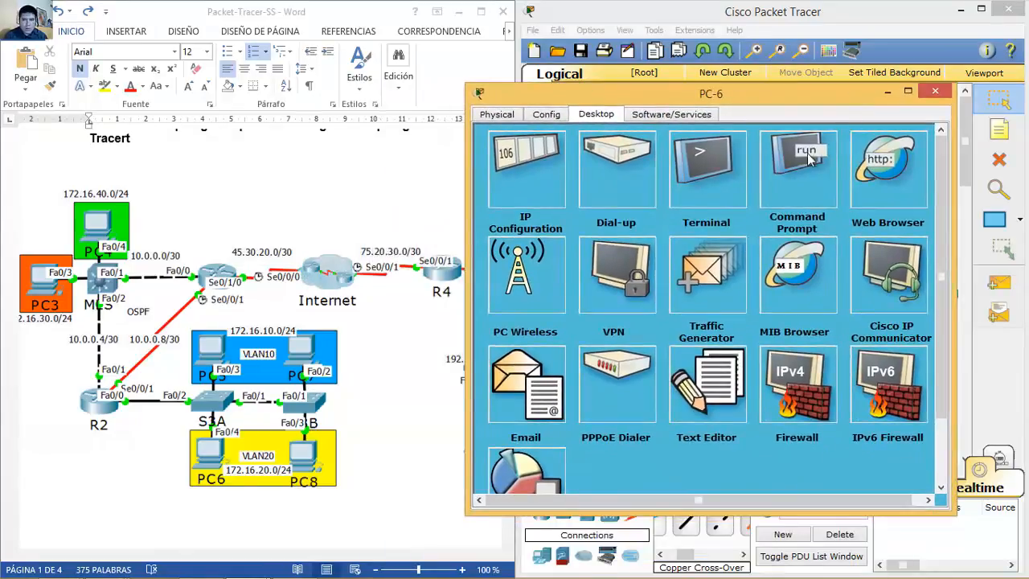
{"action": "left_click", "coordinate": [806, 165]}
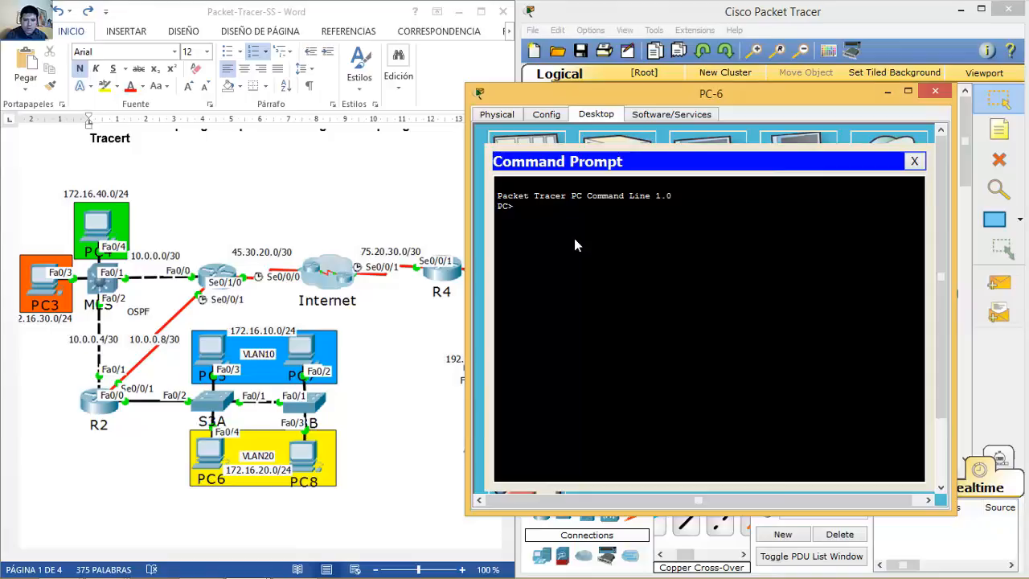
{"action": "left_click", "coordinate": [935, 91]}
{"action": "left_click", "coordinate": [688, 426]}
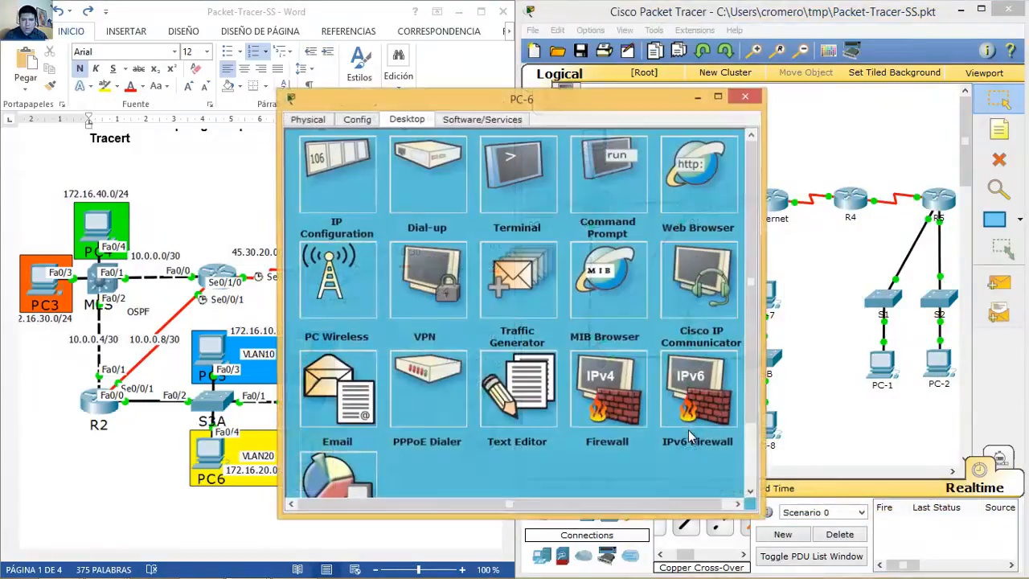
{"action": "left_click_drag", "start_coordinate": [527, 104], "coordinate": [788, 96]}
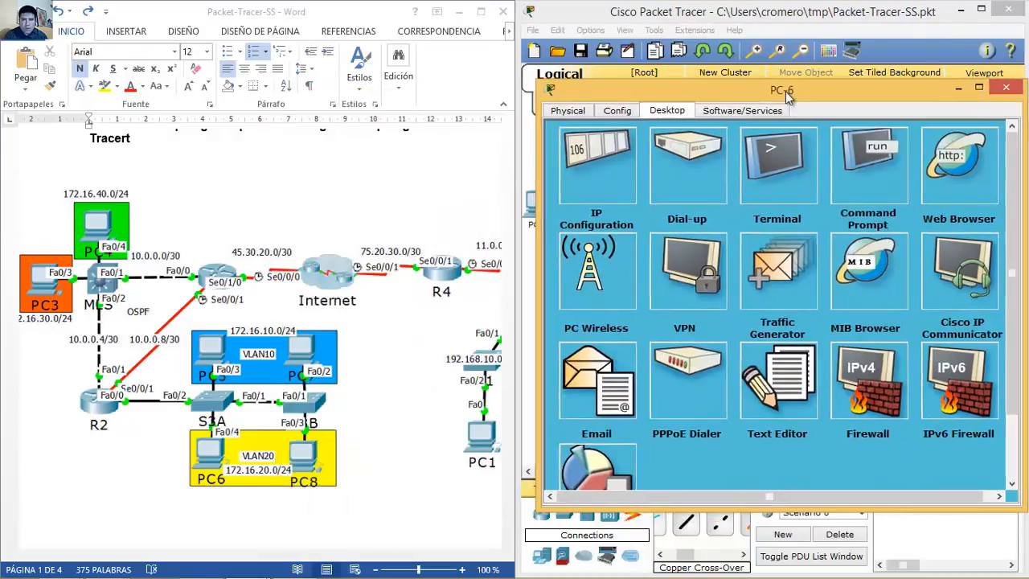
{"action": "left_click", "coordinate": [866, 169]}
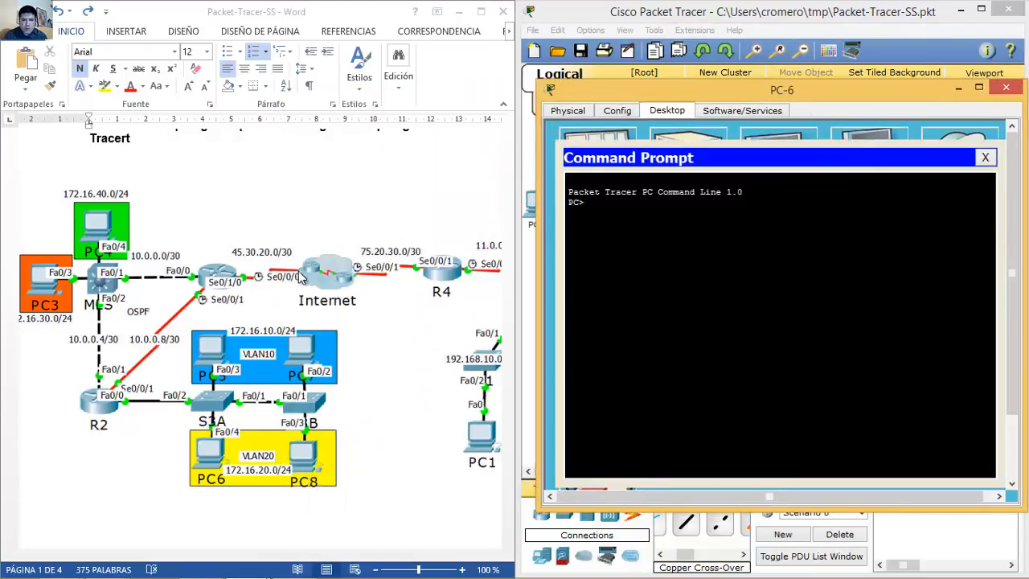
{"action": "type", "text": "pi"}
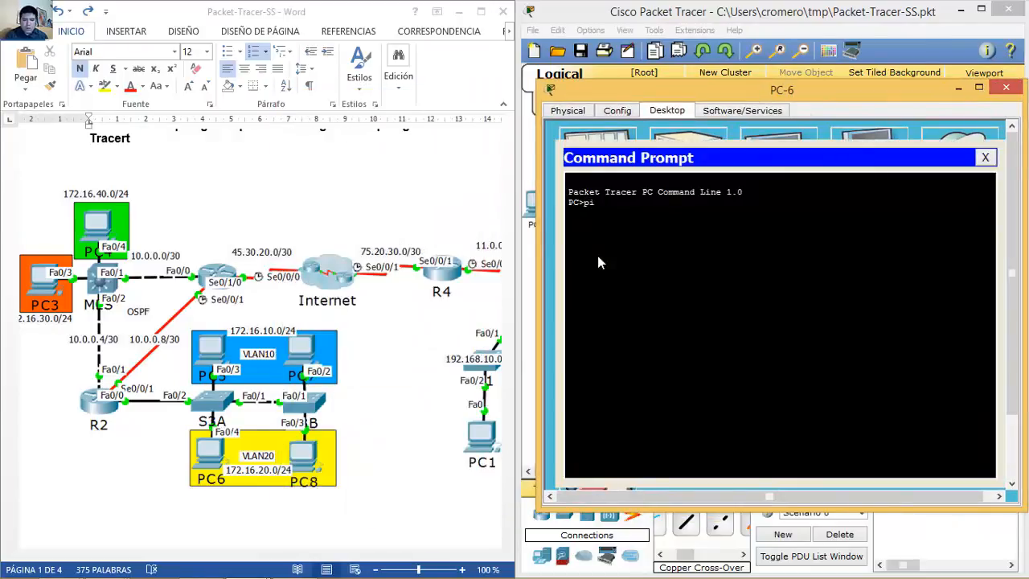
{"action": "type", "text": "ng 45.30.20.0"}
{"action": "key", "text": "BackSpace"}
{"action": "type", "text": "1"}
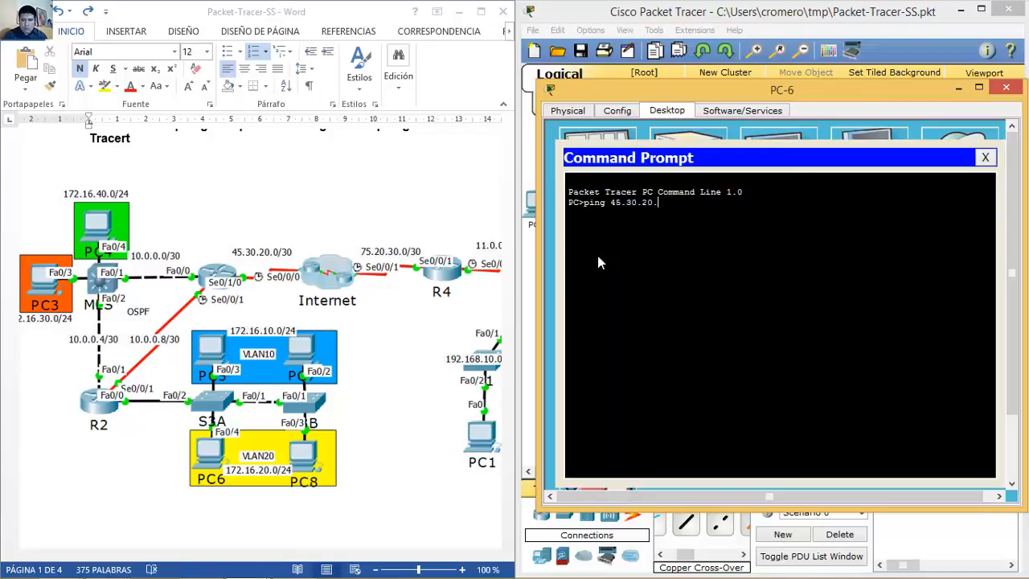
{"action": "key", "text": "Return"}
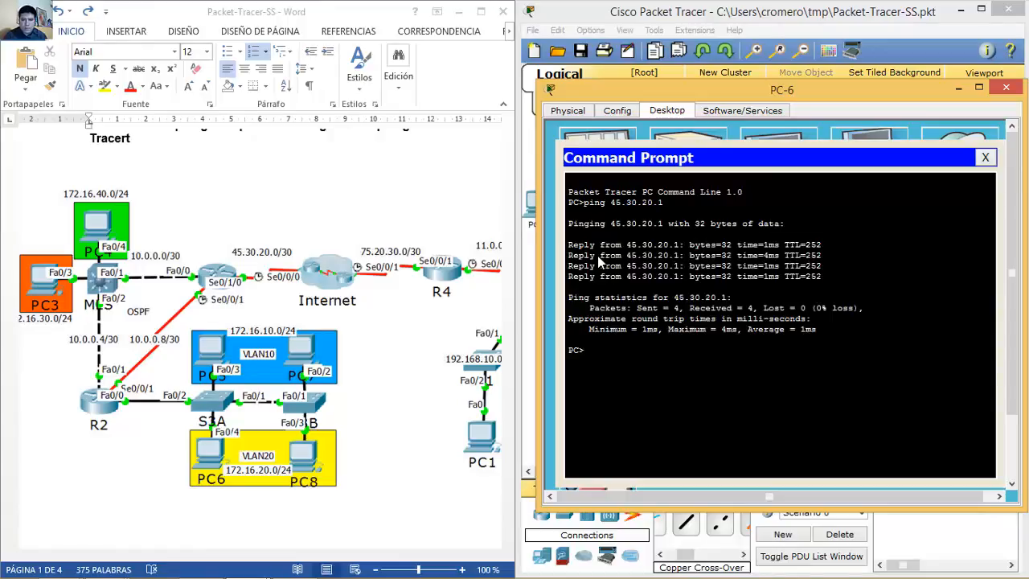
Step: Open R1's configuration window and move it aside
{"action": "left_click", "coordinate": [786, 20]}
{"action": "left_click", "coordinate": [689, 201]}
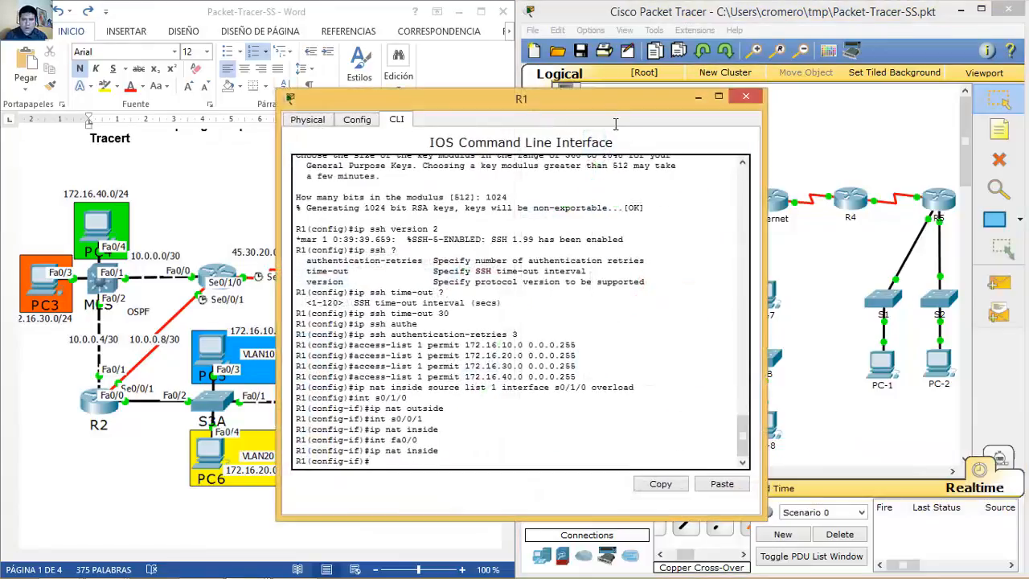
{"action": "left_click_drag", "start_coordinate": [615, 105], "coordinate": [830, 83]}
Step: Run 'show ip nat translations' on R1, confirm 172.16.20.11 maps to 45.30.20.2, and close it
{"action": "type", "text": "end"}
{"action": "key", "text": "Return"}
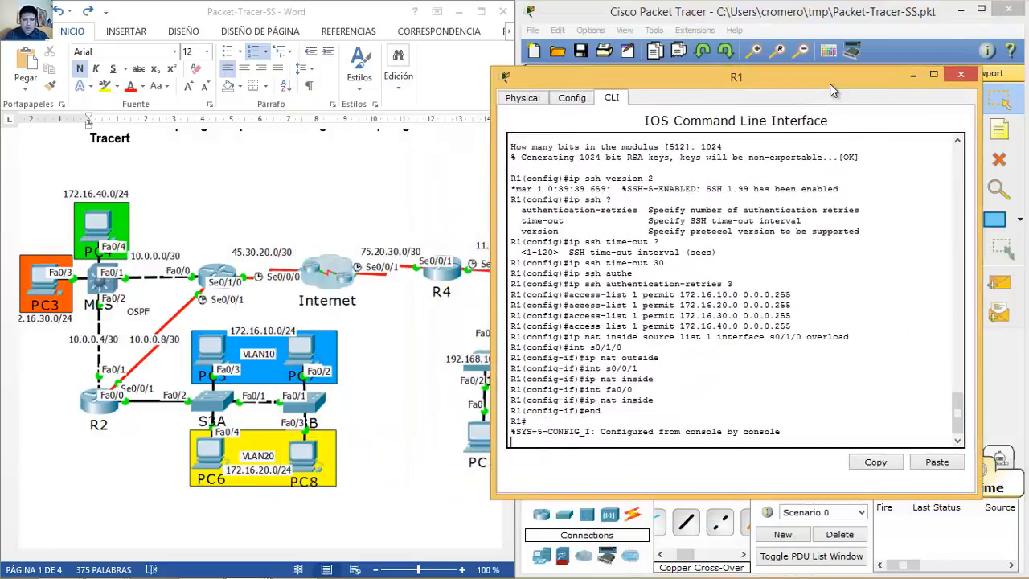
{"action": "key", "text": "Return"}
{"action": "type", "text": "show ip nat tran"}
{"action": "key", "text": "Tab"}
{"action": "key", "text": "Return"}
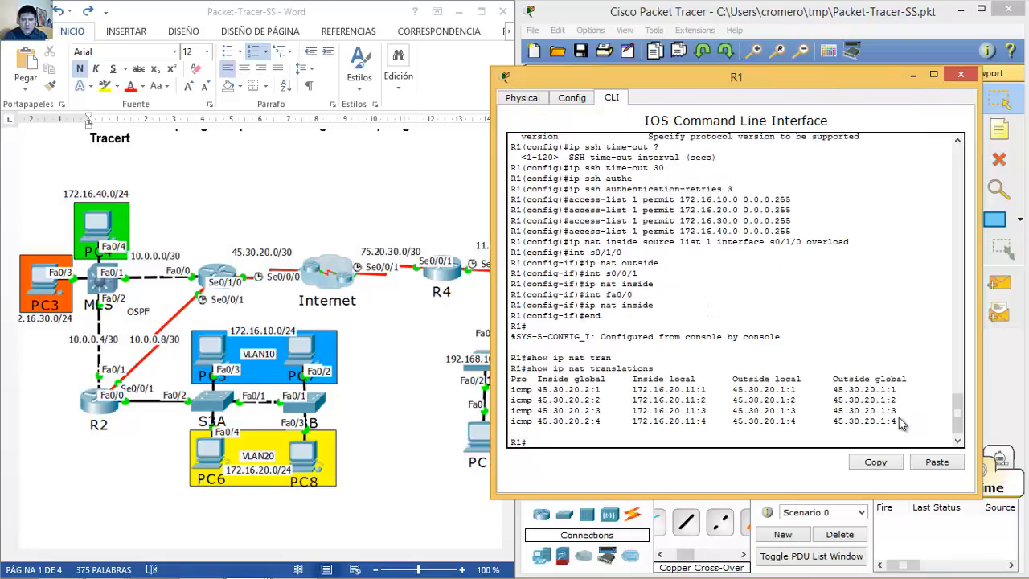
{"action": "left_click", "coordinate": [959, 76]}
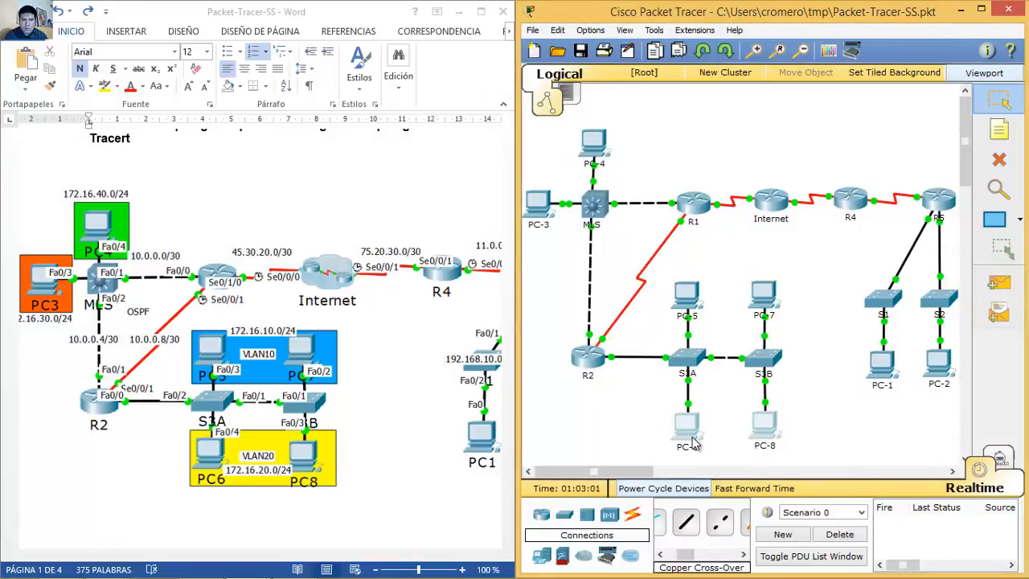
Step: Ping 45.30.20.1 from PC-5's command prompt with 0% loss, then close PC-5's window
{"action": "left_click", "coordinate": [689, 297]}
{"action": "left_click_drag", "start_coordinate": [657, 103], "coordinate": [900, 78]}
{"action": "left_click", "coordinate": [853, 148]}
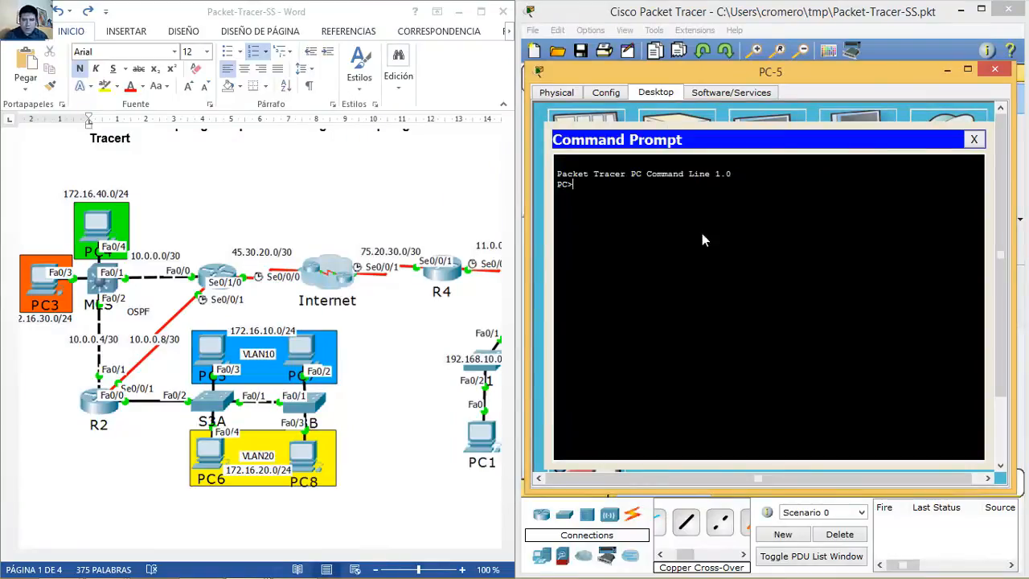
{"action": "type", "text": "ping 45"}
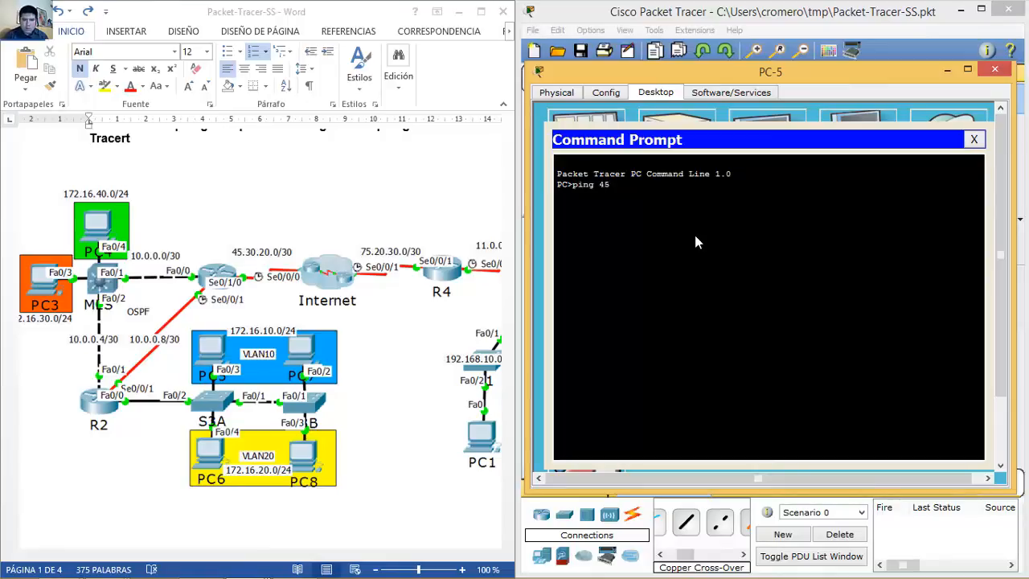
{"action": "type", "text": ".30.20.1"}
{"action": "key", "text": "Return"}
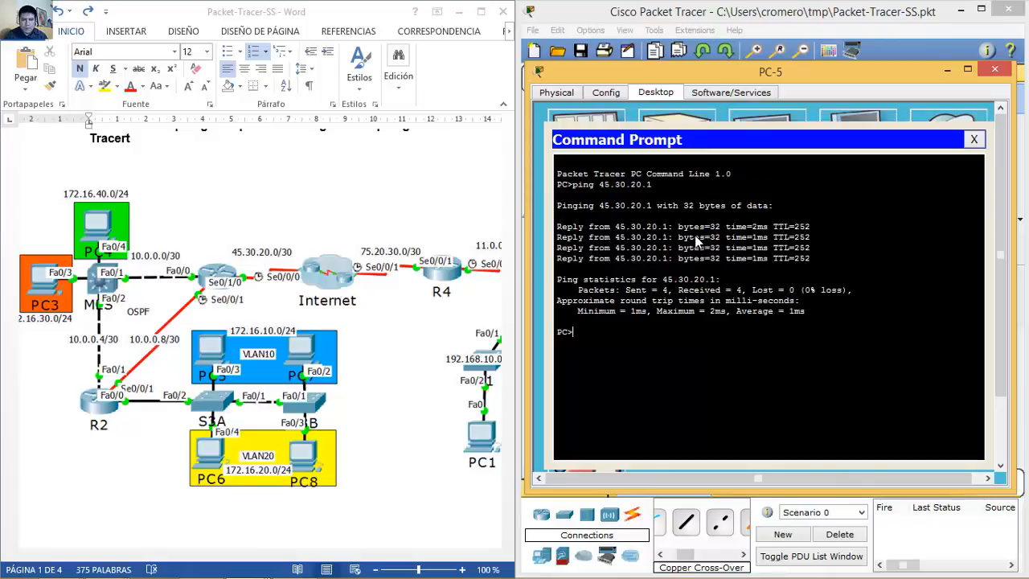
{"action": "left_click", "coordinate": [996, 70]}
Step: Open PC-3's window, reposition it, and check its IP configuration
{"action": "left_click", "coordinate": [537, 203]}
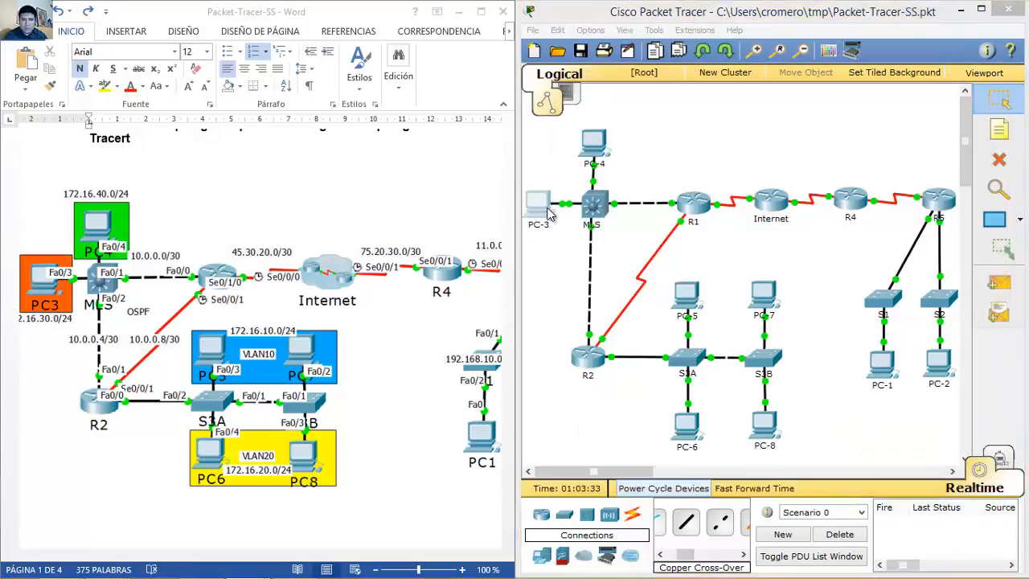
{"action": "left_click_drag", "start_coordinate": [611, 99], "coordinate": [882, 77]}
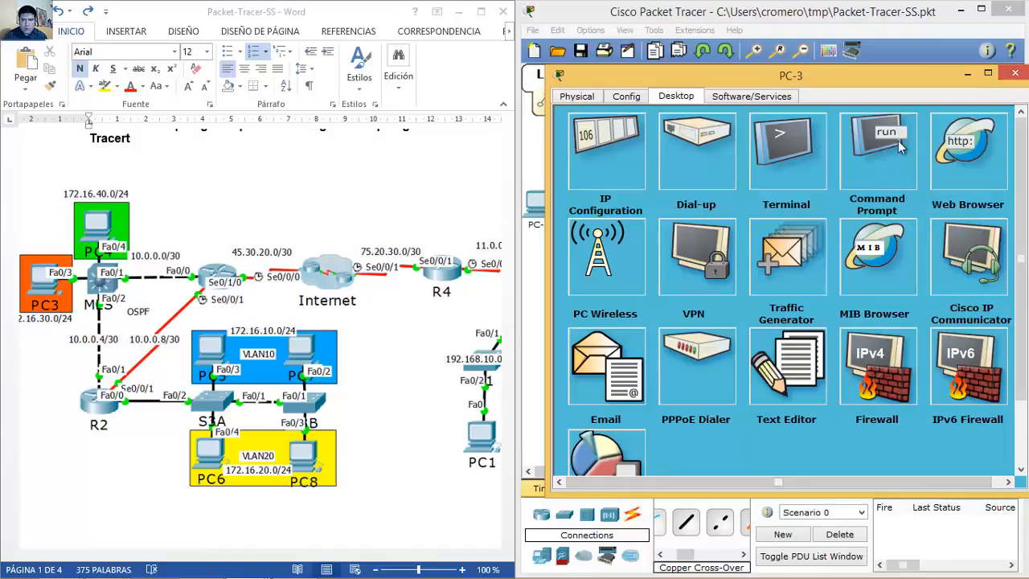
{"action": "left_click", "coordinate": [1014, 73]}
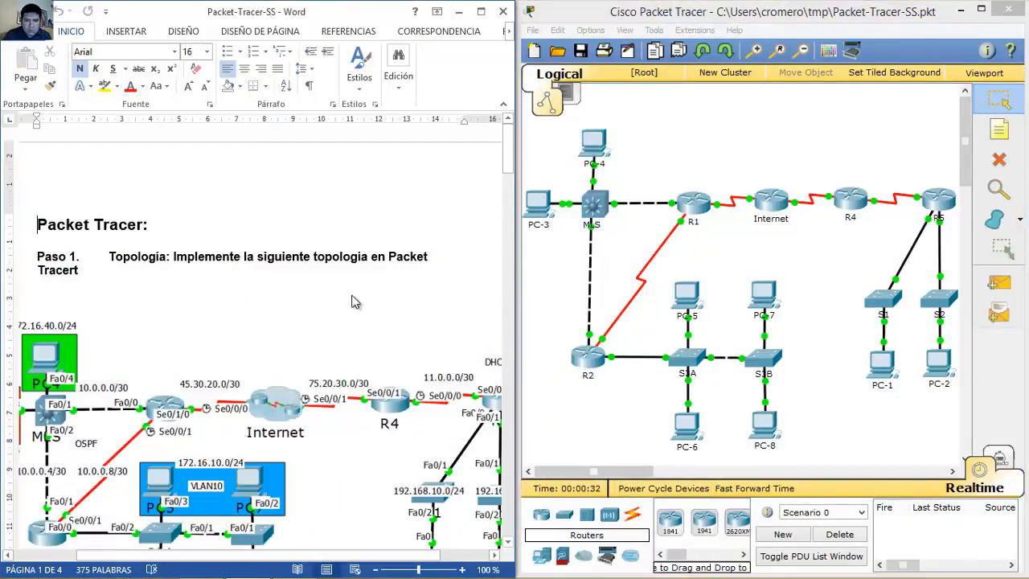
{"action": "left_click", "coordinate": [547, 203]}
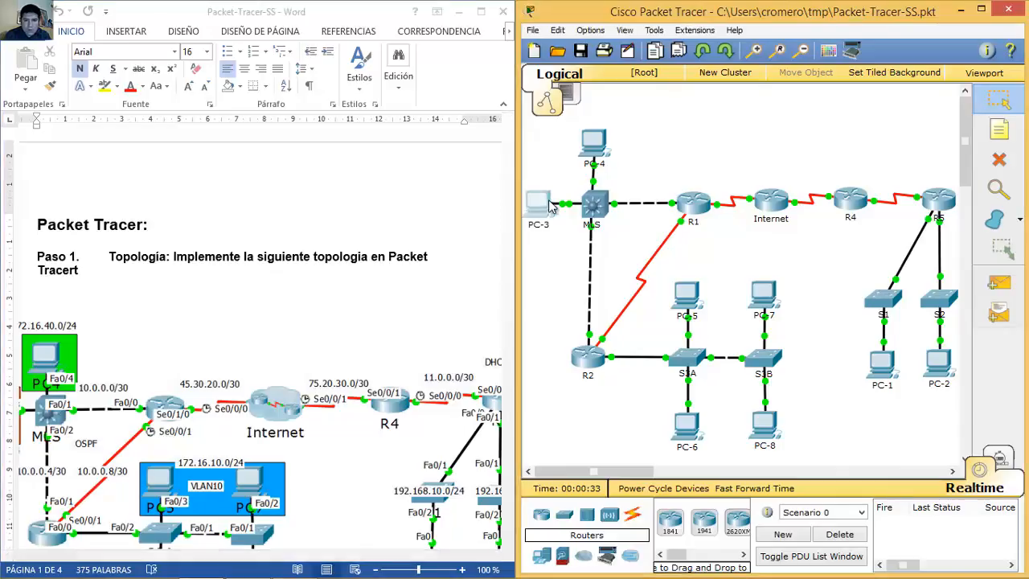
{"action": "left_click_drag", "start_coordinate": [576, 100], "coordinate": [823, 70]}
{"action": "left_click", "coordinate": [653, 90]}
{"action": "left_click", "coordinate": [595, 147]}
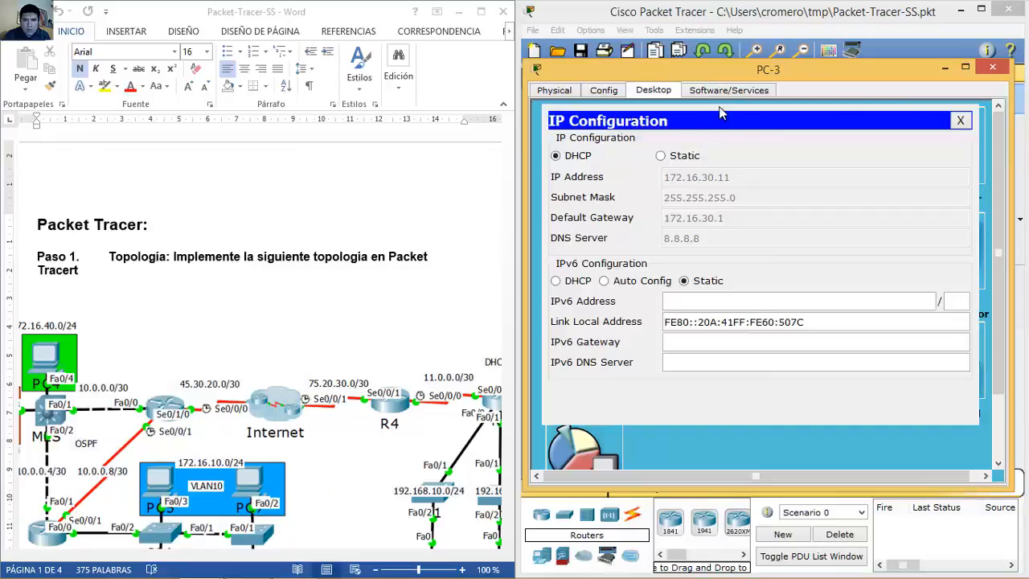
{"action": "left_click", "coordinate": [961, 120]}
Step: Ping 45.30.20.1 twice from PC-3's command prompt, getting 3 of 4 replies, then close the window
{"action": "left_click", "coordinate": [857, 158]}
{"action": "type", "text": "ping 45.30.20"}
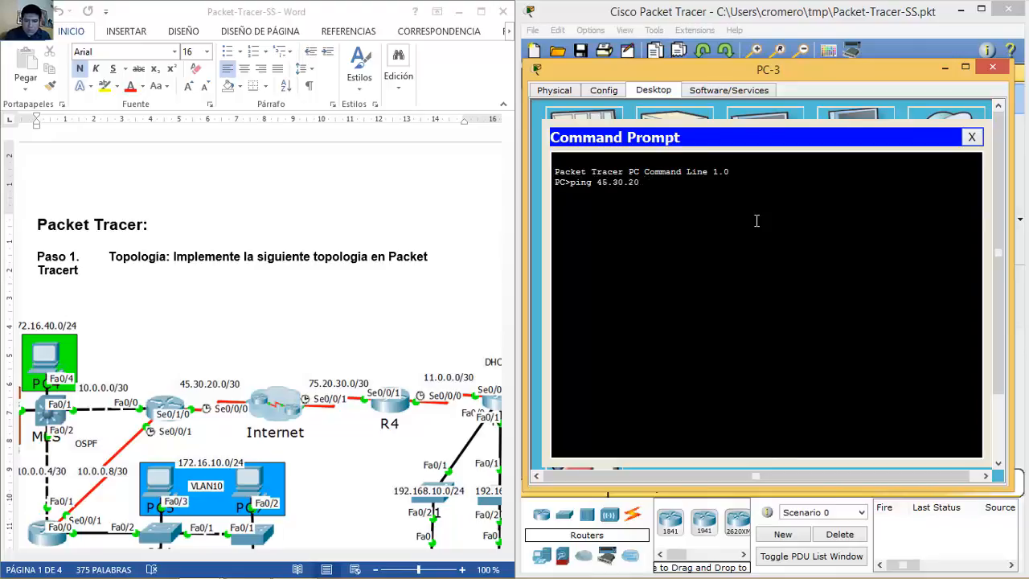
{"action": "type", "text": ".1"}
{"action": "key", "text": "Return"}
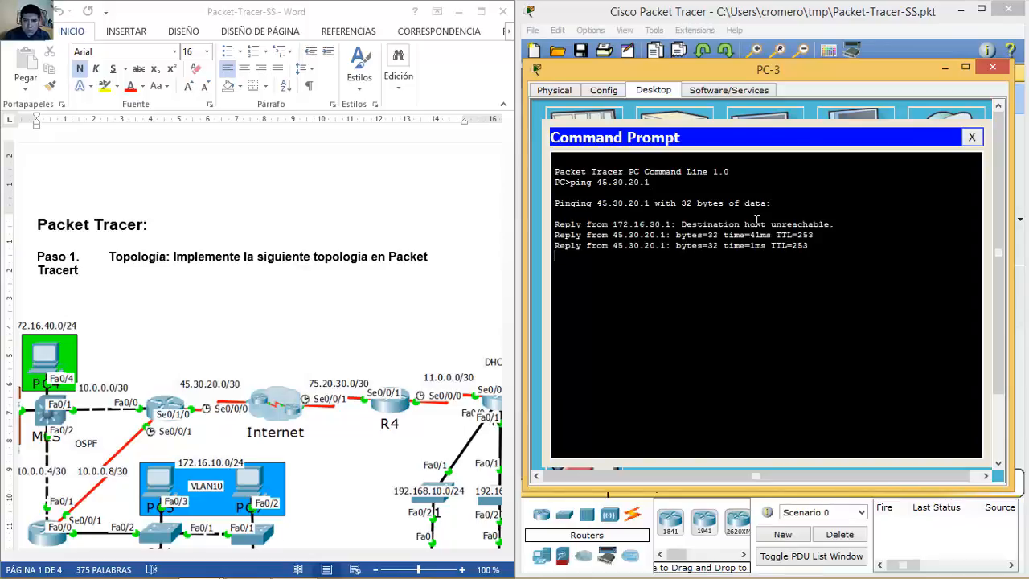
{"action": "key", "text": "Up"}
{"action": "key", "text": "Return"}
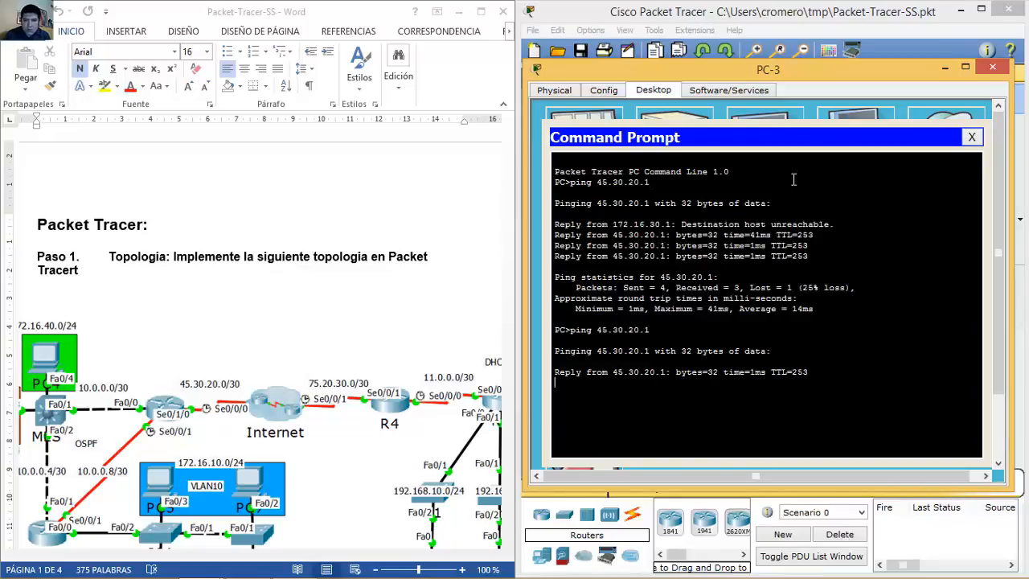
{"action": "left_click", "coordinate": [992, 66]}
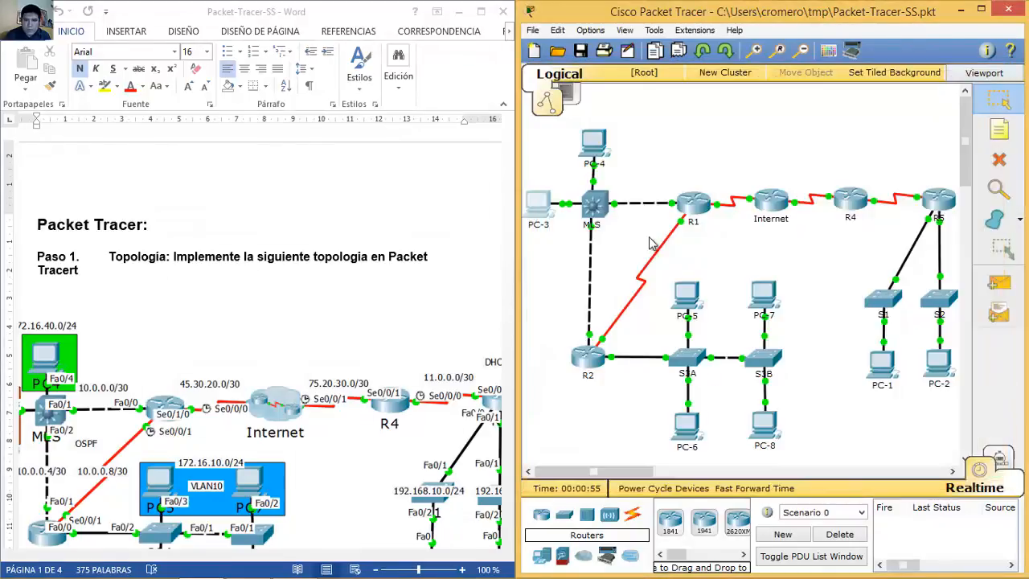
Step: Run ping 45.30.20.1 from PC-4's command prompt, confirm replies, and close the window
{"action": "left_click", "coordinate": [593, 143]}
{"action": "left_click_drag", "start_coordinate": [619, 104], "coordinate": [859, 112]}
{"action": "left_click", "coordinate": [649, 119]}
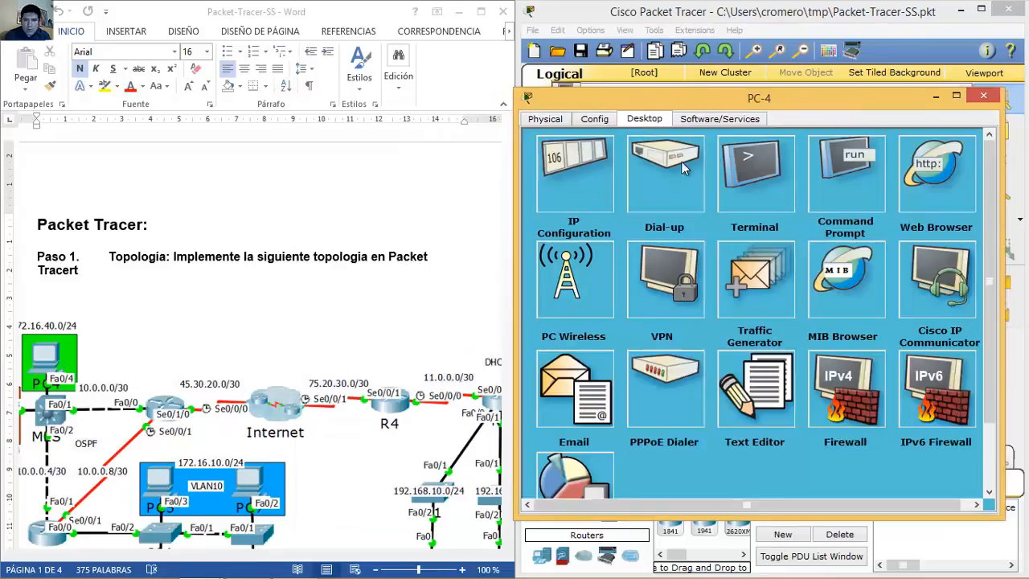
{"action": "left_click", "coordinate": [861, 197]}
{"action": "type", "text": "ping"}
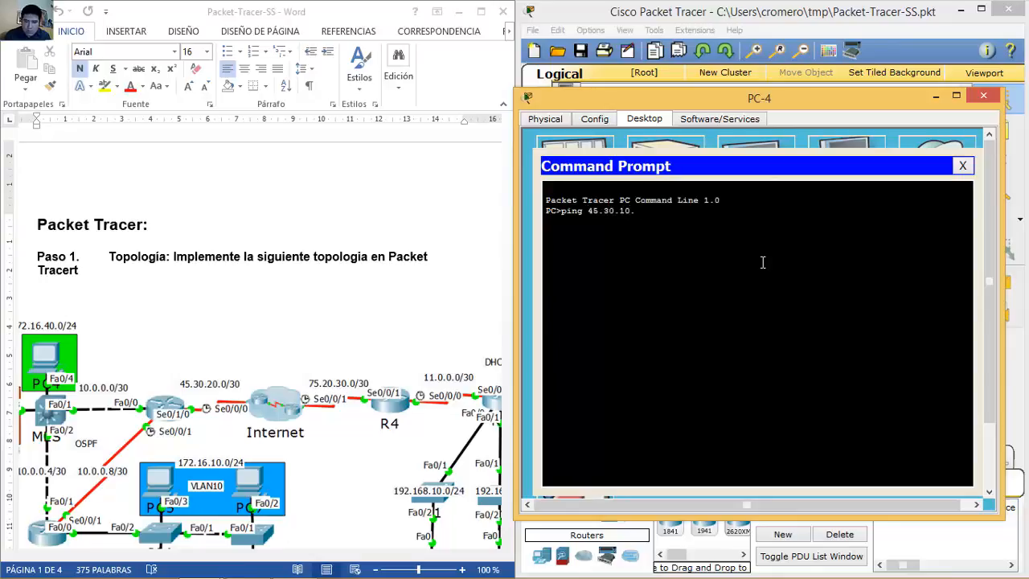
{"action": "type", "text": "45.30.20.1"}
{"action": "key", "text": "Return"}
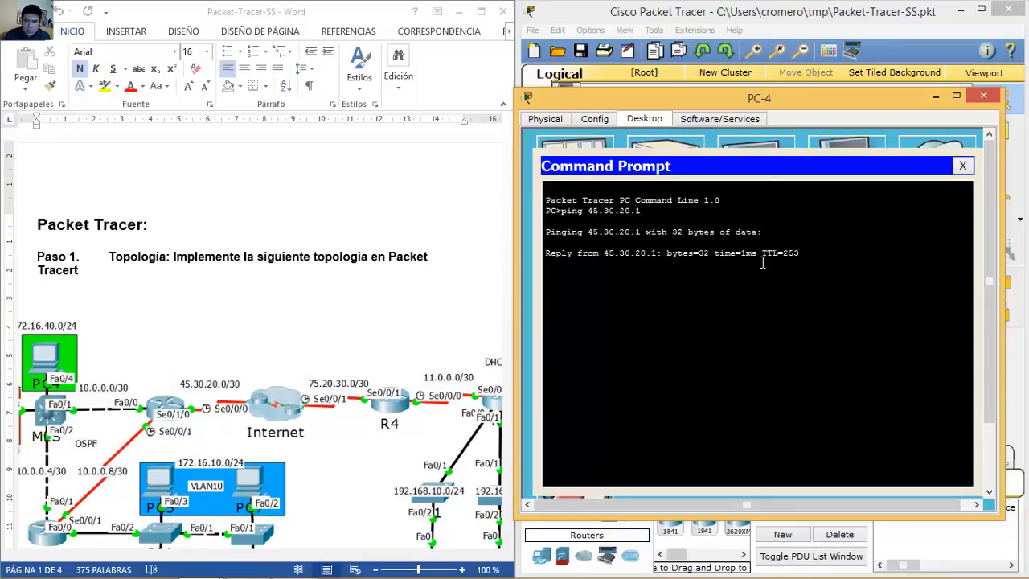
{"action": "left_click", "coordinate": [986, 98]}
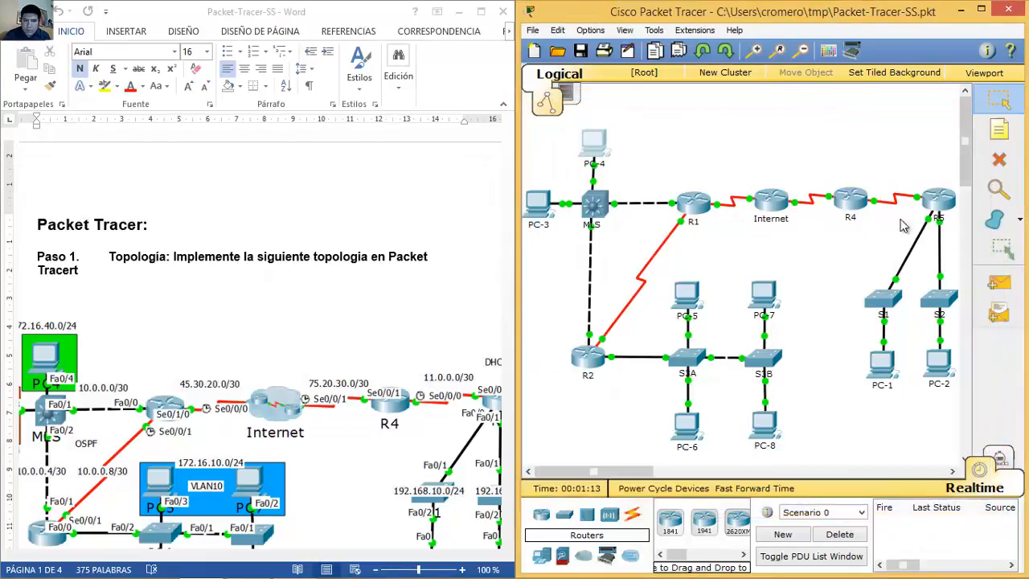
Step: Run ping 75.20.30.1 from PC-1's command prompt, getting 4 of 4 replies, then close the window
{"action": "left_click", "coordinate": [884, 360]}
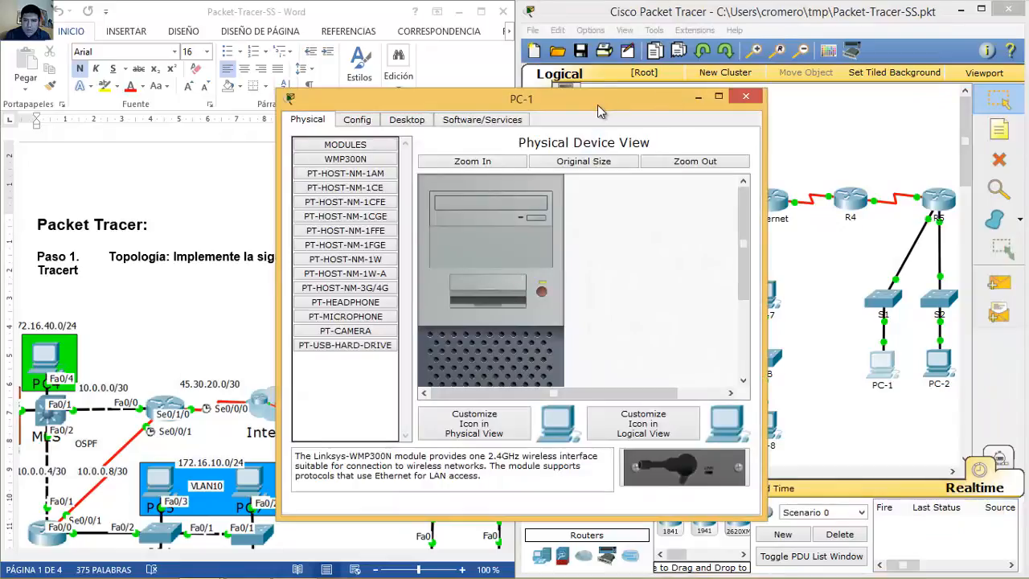
{"action": "left_click_drag", "start_coordinate": [784, 91], "coordinate": [997, 66]}
{"action": "left_click", "coordinate": [653, 94]}
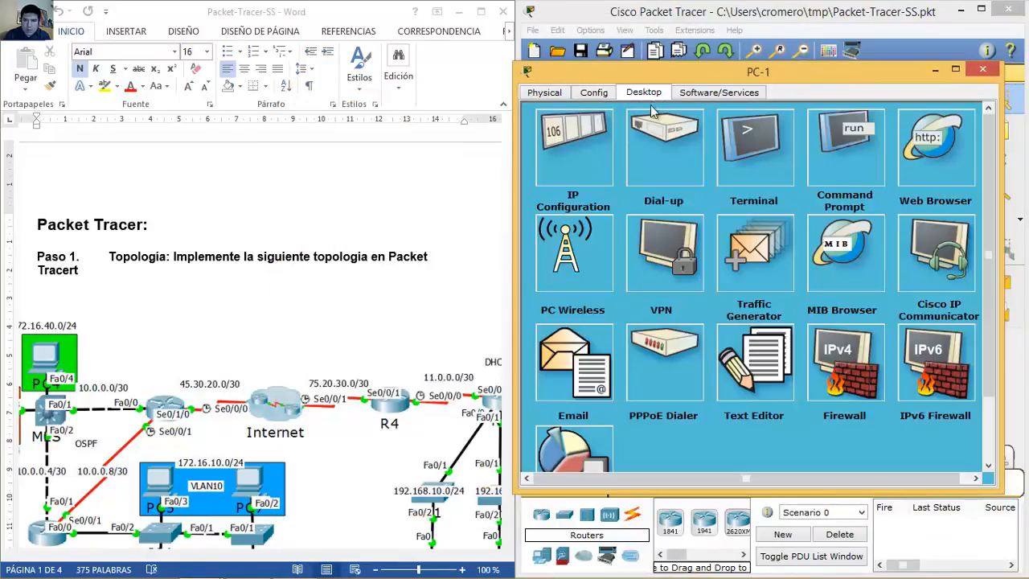
{"action": "left_click", "coordinate": [854, 160]}
{"action": "type", "text": "ping"}
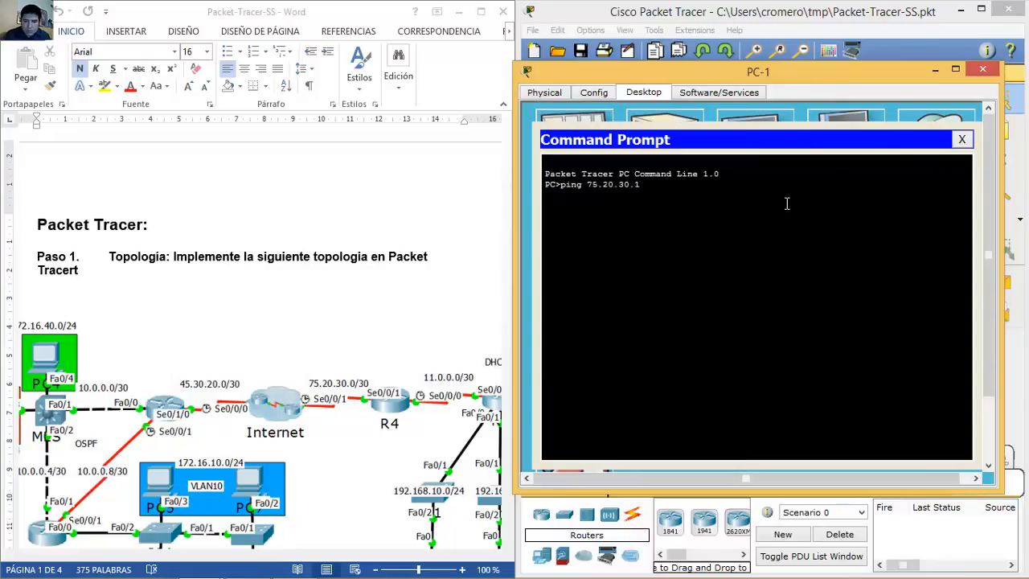
{"action": "type", "text": " 75.20.30.1"}
{"action": "key", "text": "Return"}
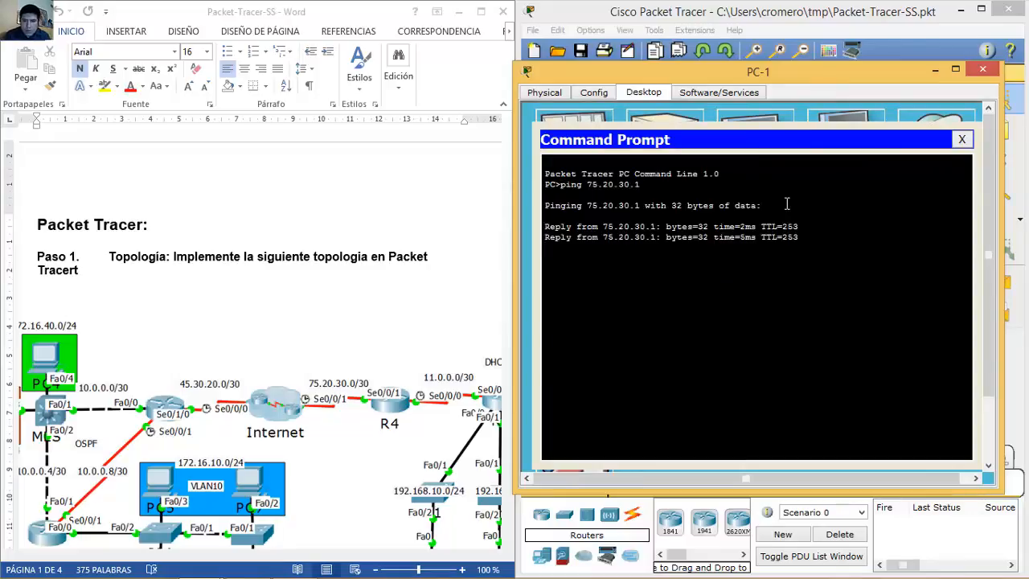
{"action": "left_click", "coordinate": [983, 69]}
Step: Ping 75.20.30.1 from PC-2's command prompt with 0% loss, then close the window
{"action": "left_click", "coordinate": [944, 376]}
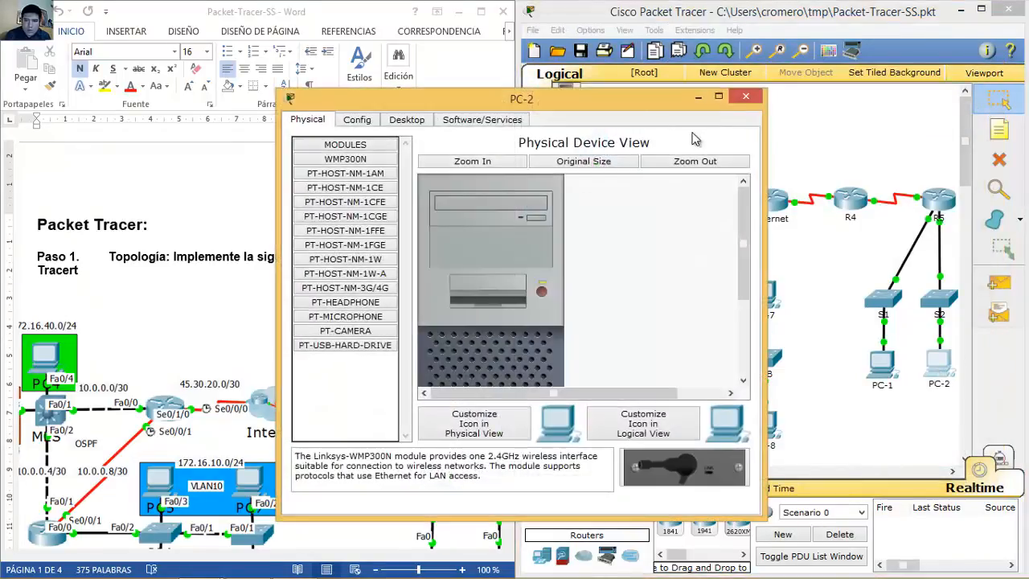
{"action": "left_click_drag", "start_coordinate": [638, 105], "coordinate": [868, 103]}
{"action": "left_click", "coordinate": [663, 114]}
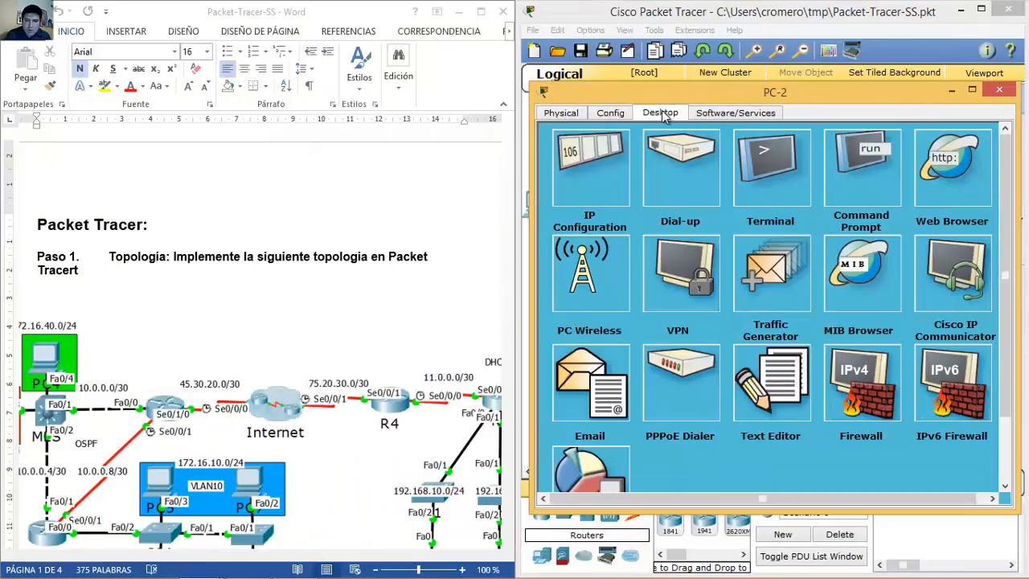
{"action": "left_click", "coordinate": [872, 174]}
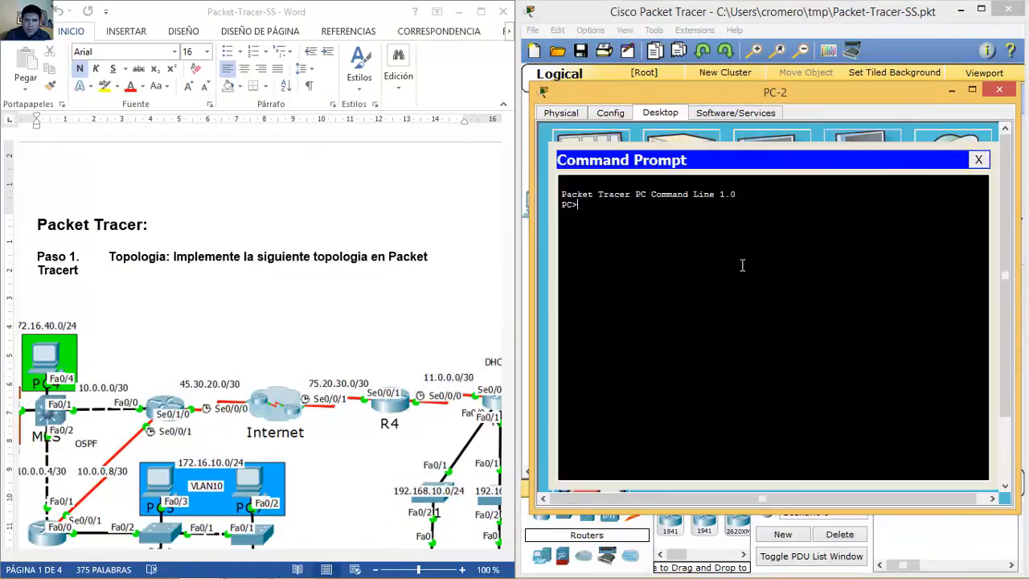
{"action": "type", "text": "ping 75.3"}
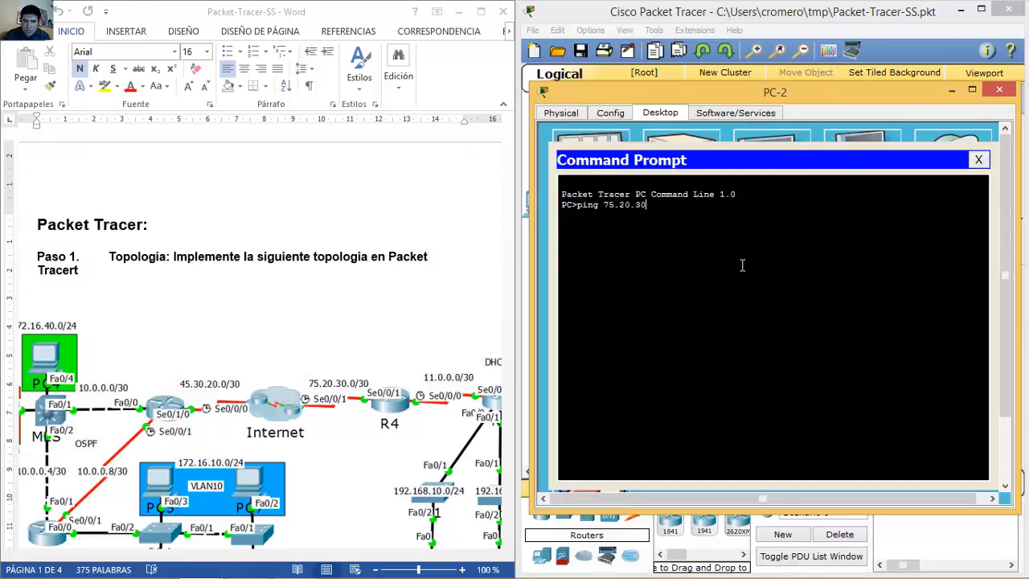
{"action": "key", "text": "Return"}
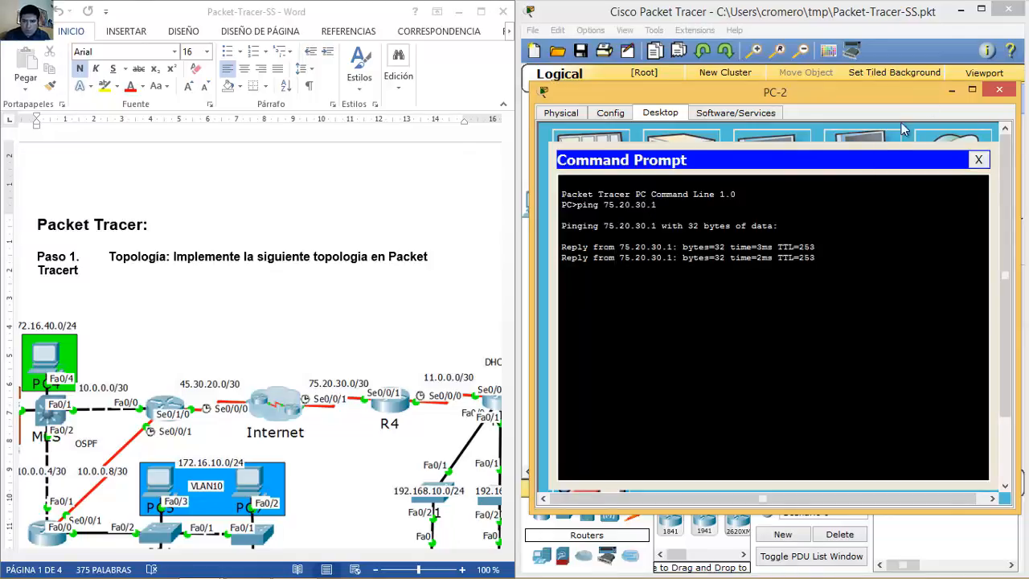
{"action": "left_click", "coordinate": [1002, 91]}
Step: Scroll the Word assignment to page 4 to read Paso 9 through Paso 11
{"action": "left_click", "coordinate": [341, 343]}
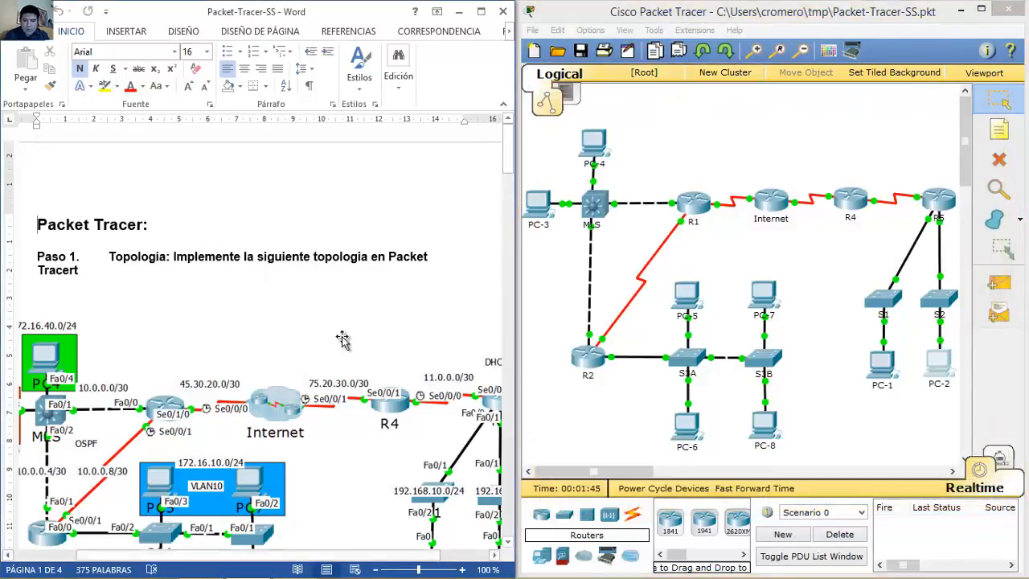
{"action": "scroll", "coordinate": [341, 343], "scroll_direction": "down", "scroll_amount": 15}
{"action": "scroll", "coordinate": [342, 338], "scroll_direction": "down", "scroll_amount": 15}
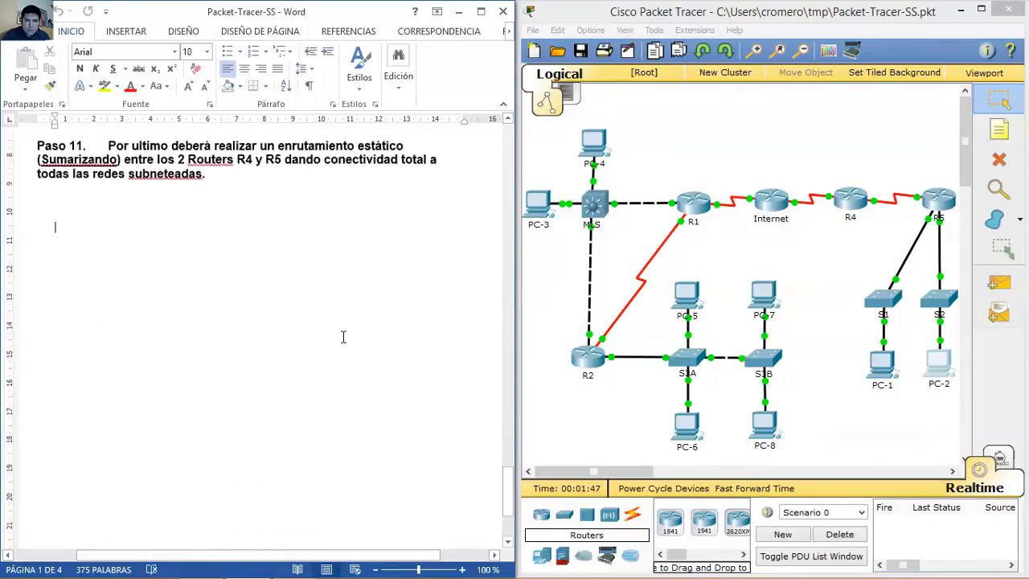
{"action": "scroll", "coordinate": [343, 338], "scroll_direction": "up", "scroll_amount": 10}
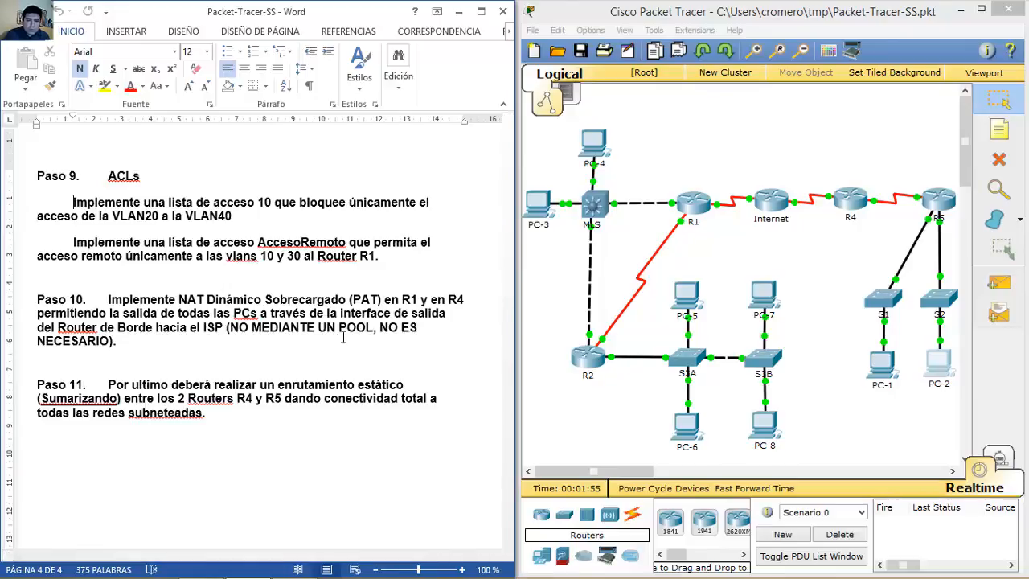
{"action": "scroll", "coordinate": [344, 338], "scroll_direction": "up", "scroll_amount": 8}
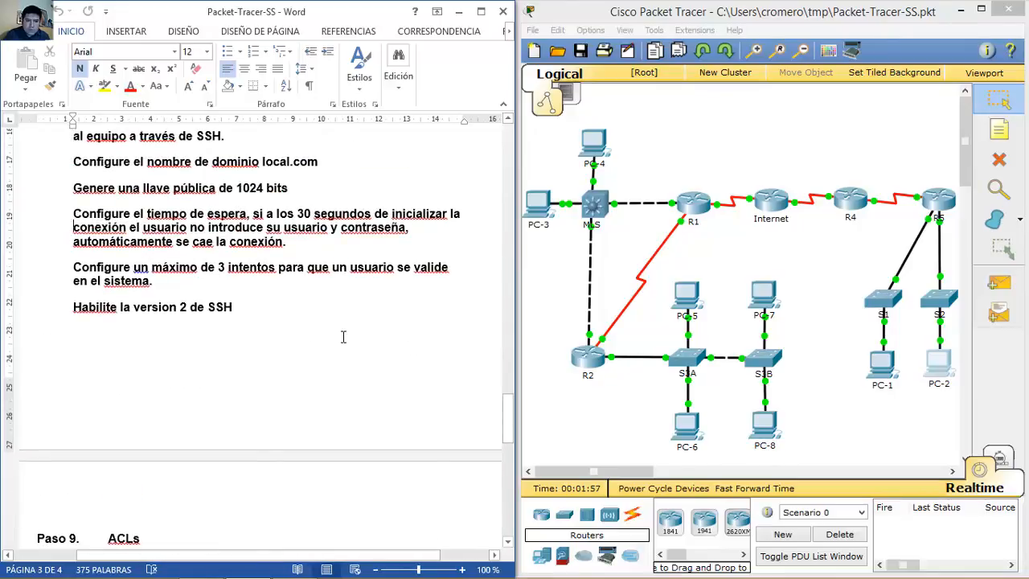
{"action": "scroll", "coordinate": [343, 337], "scroll_direction": "down", "scroll_amount": 8}
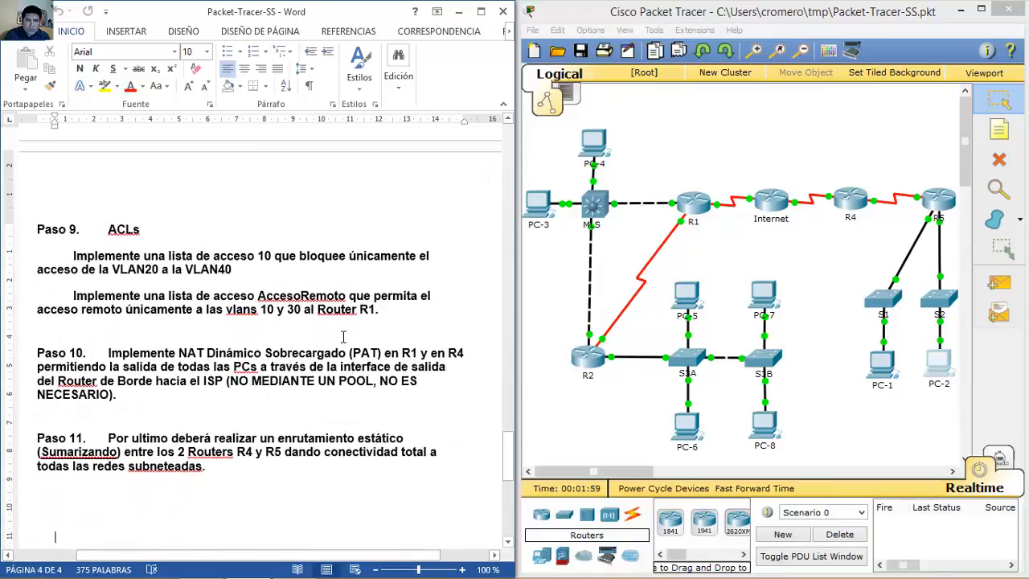